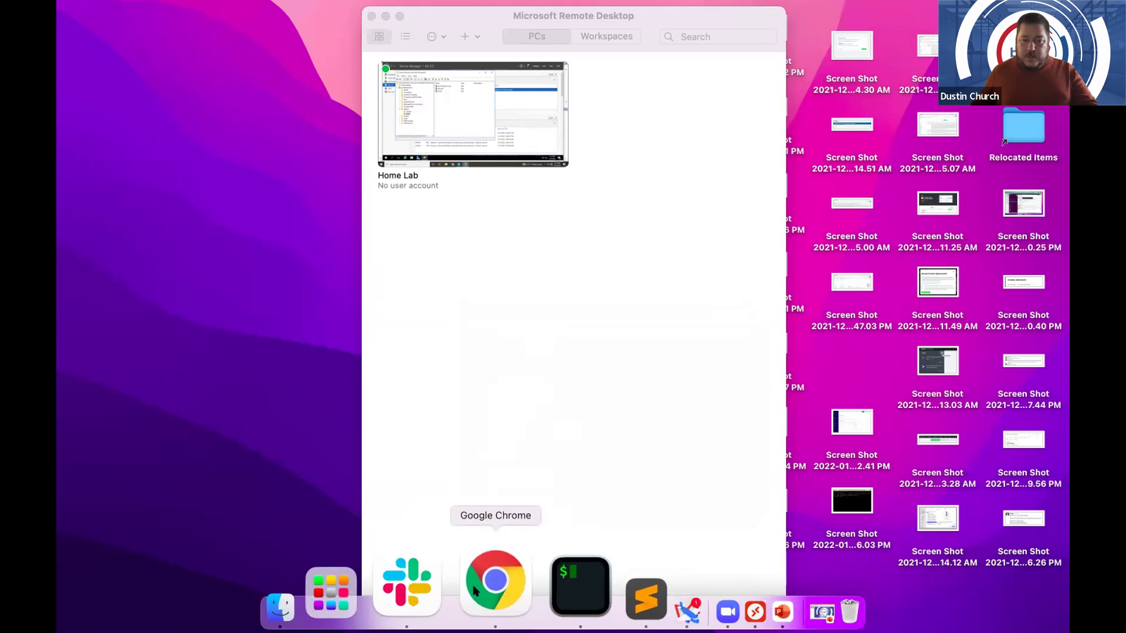
Open Settings > Users in Splunk to show the user list containing only admin.
{"action": "left_click", "coordinate": [528, 338]}
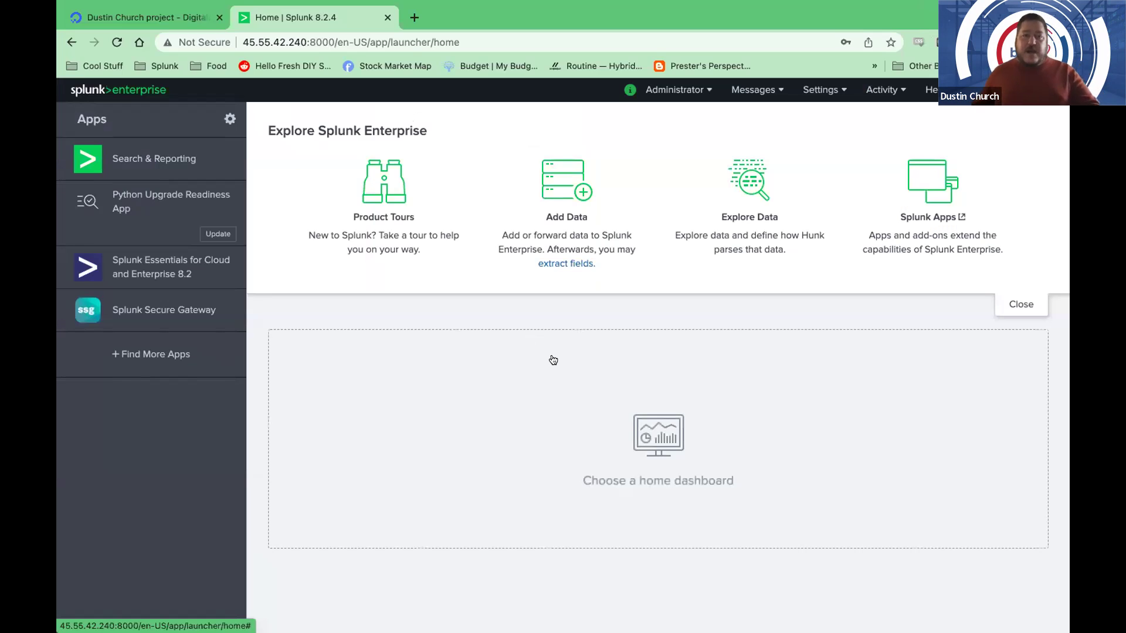
{"action": "mouse_move", "coordinate": [929, 2]}
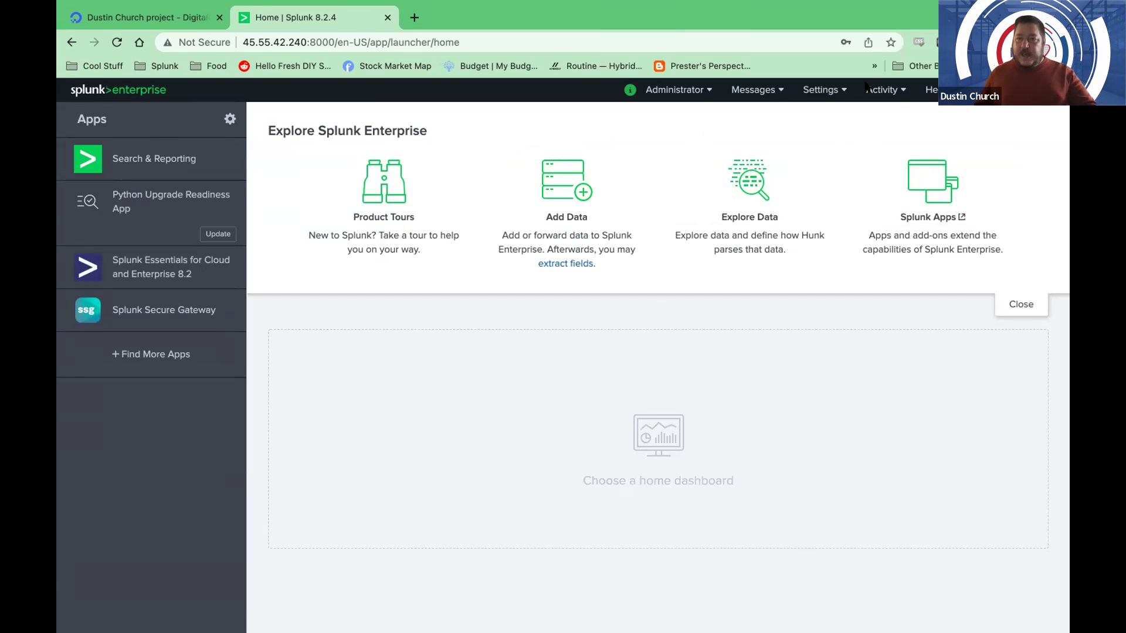
{"action": "left_click", "coordinate": [822, 89]}
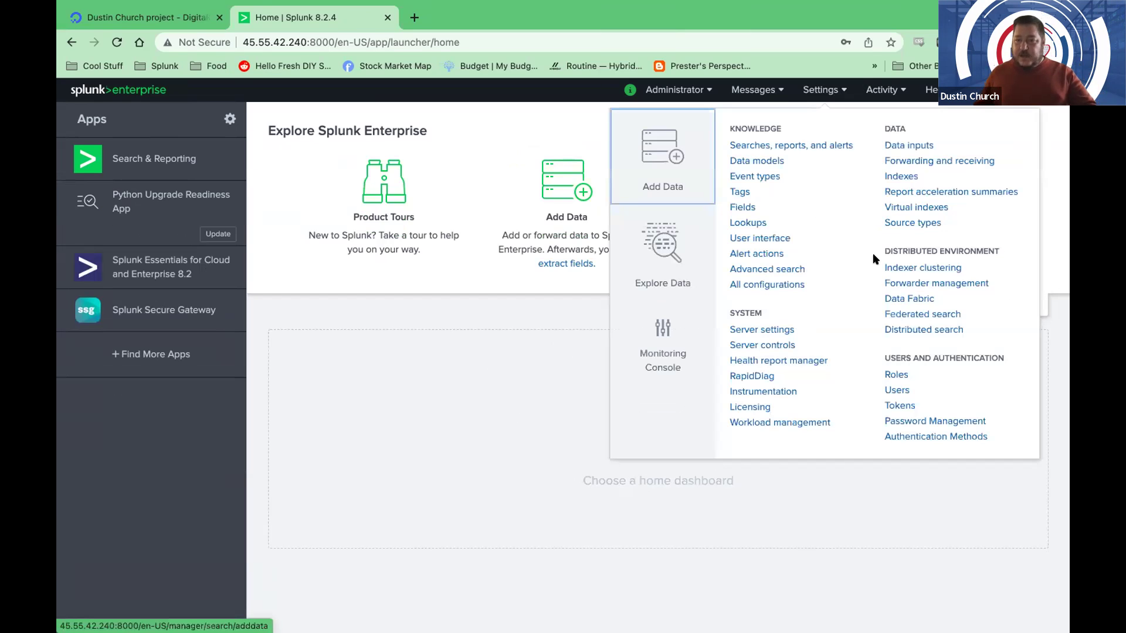
{"action": "left_click", "coordinate": [898, 391]}
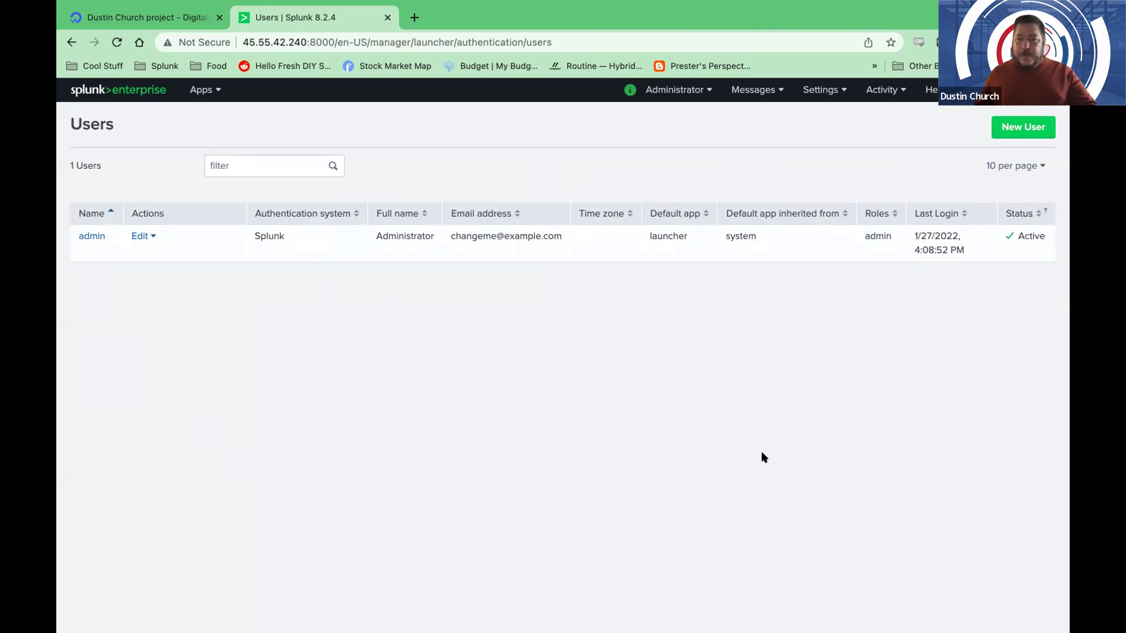
{"action": "key", "text": "super+Tab"}
{"action": "key", "text": "super+Tab"}
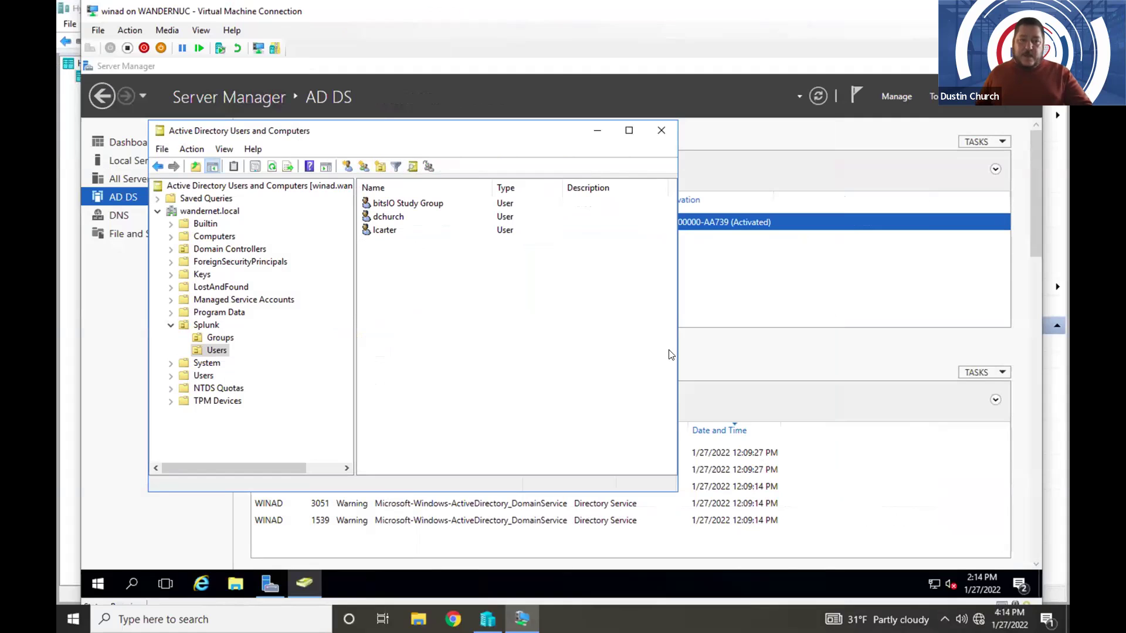
Expand the wandernet.local domain and browse its containers in Active Directory.
{"action": "left_click", "coordinate": [203, 212]}
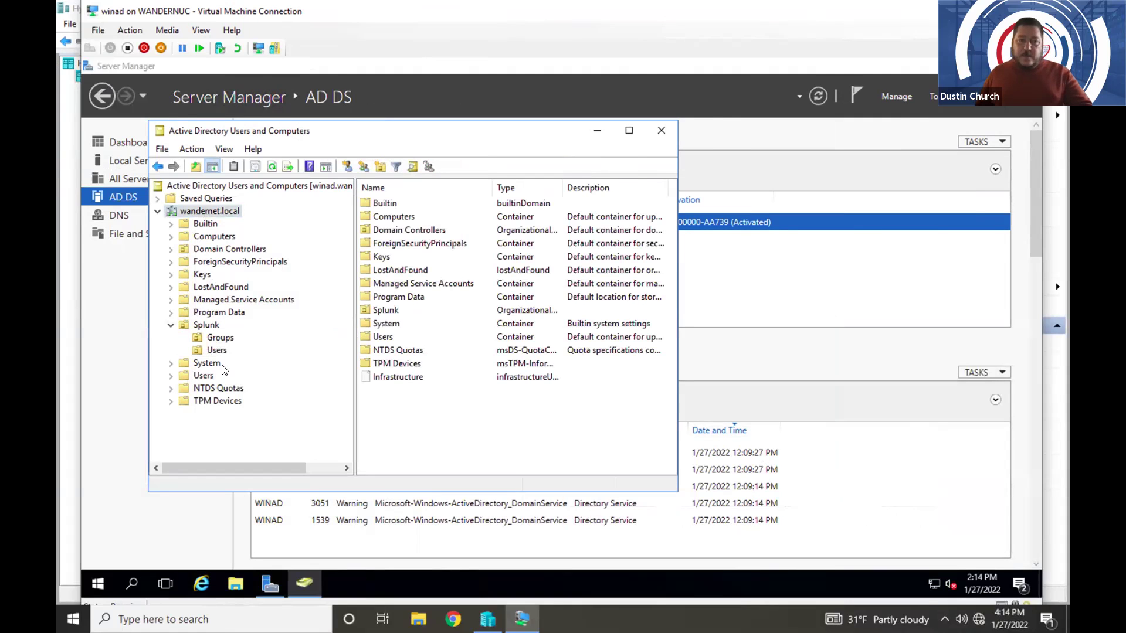
{"action": "left_click", "coordinate": [203, 326]}
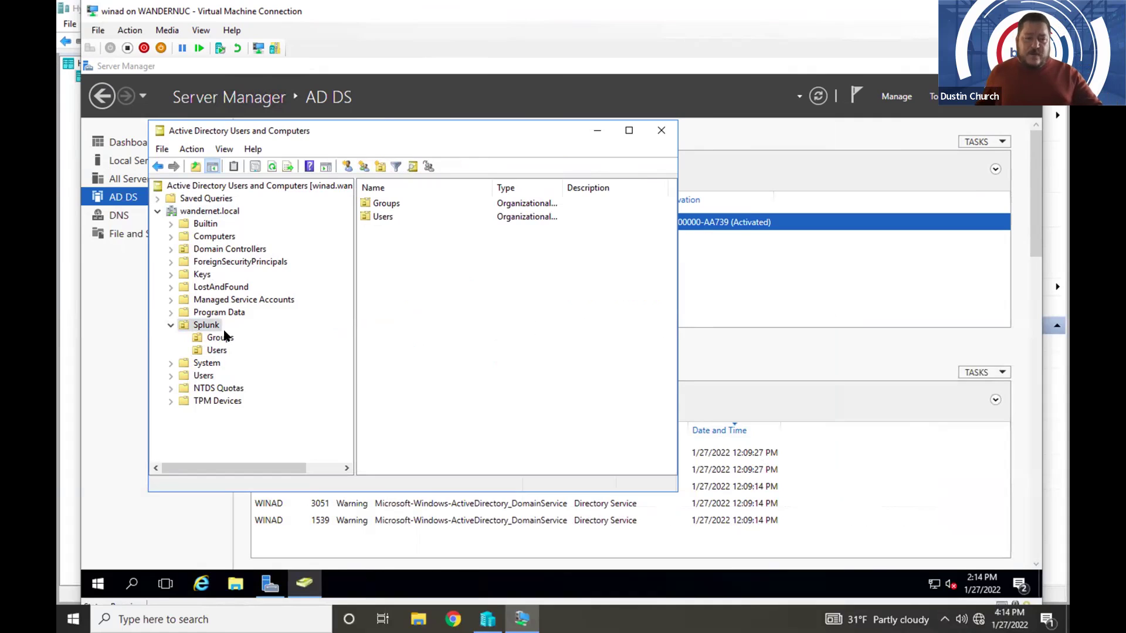
{"action": "left_click", "coordinate": [189, 311]}
{"action": "left_click", "coordinate": [187, 299]}
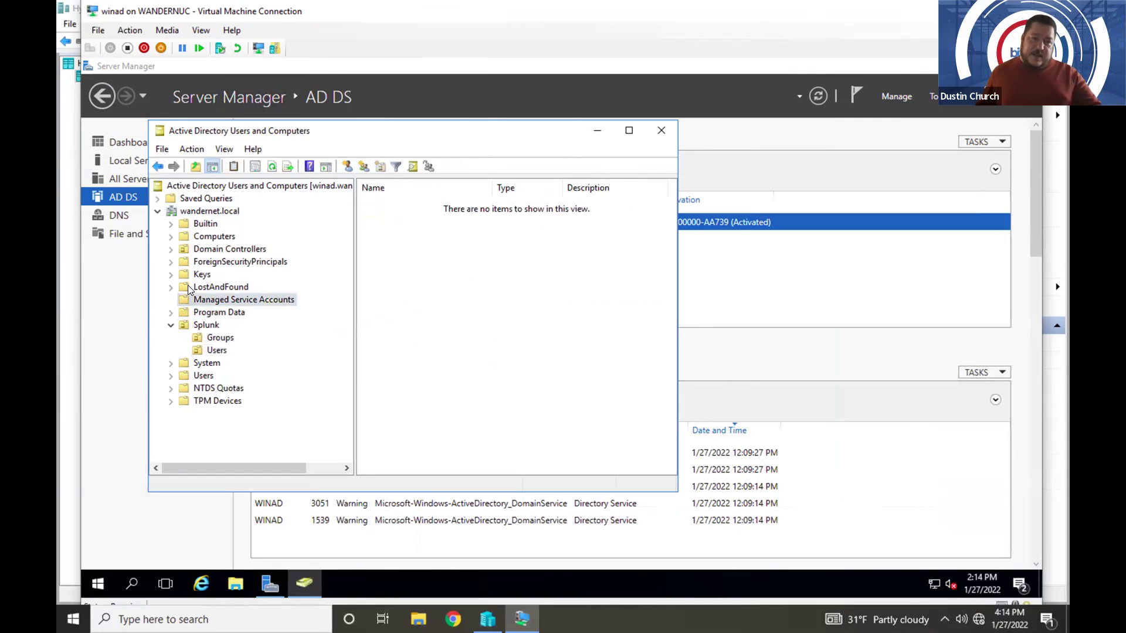
{"action": "left_click", "coordinate": [187, 287]}
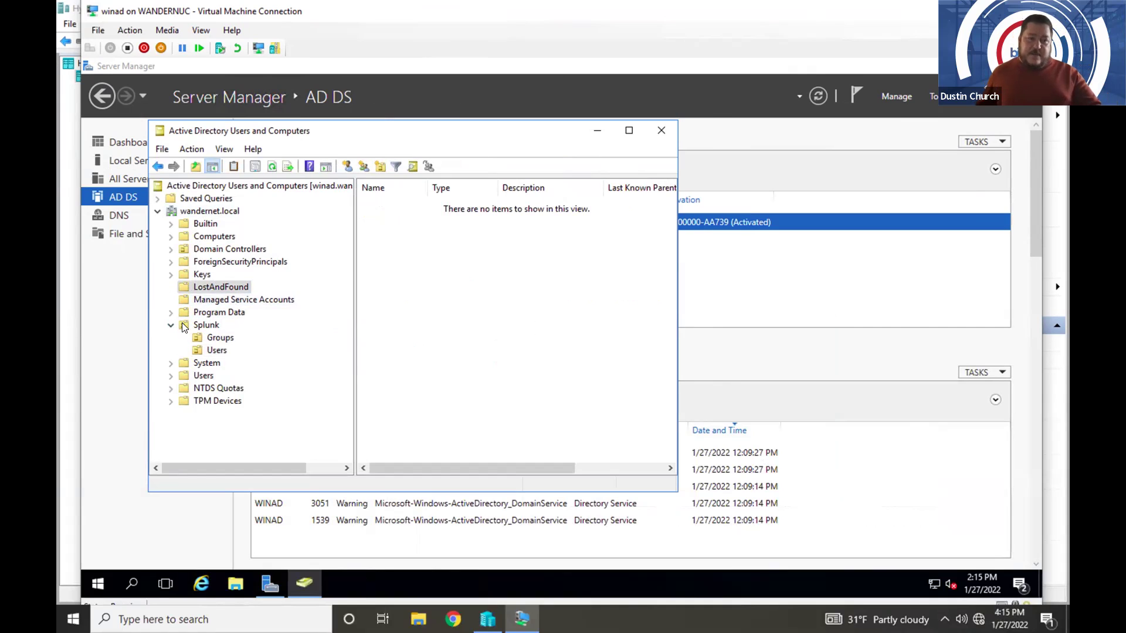
{"action": "left_click", "coordinate": [197, 276]}
{"action": "left_click", "coordinate": [200, 289]}
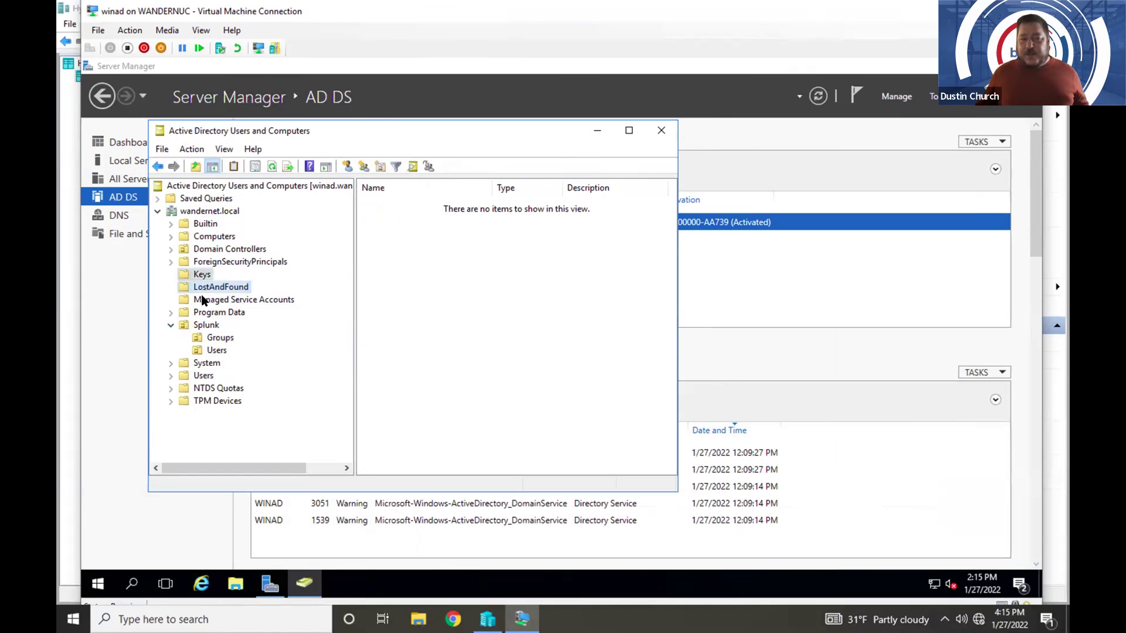
{"action": "left_click", "coordinate": [202, 296]}
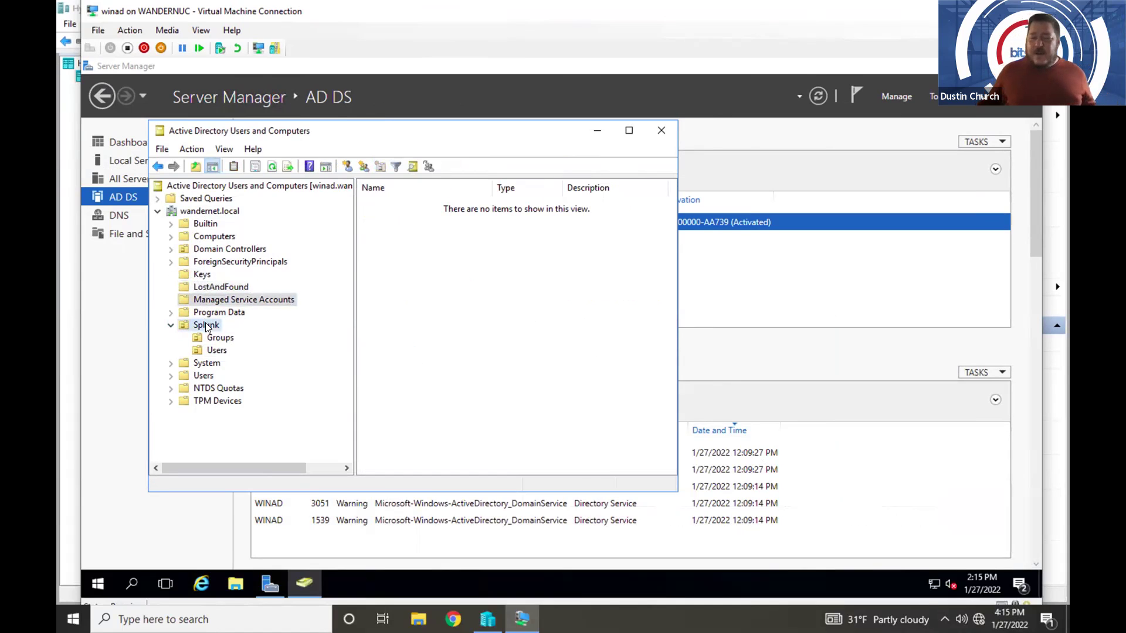
Show the Splunk OU's groups Splunk_Admin, Splunk_Power and Splunk_User.
{"action": "left_click", "coordinate": [205, 327]}
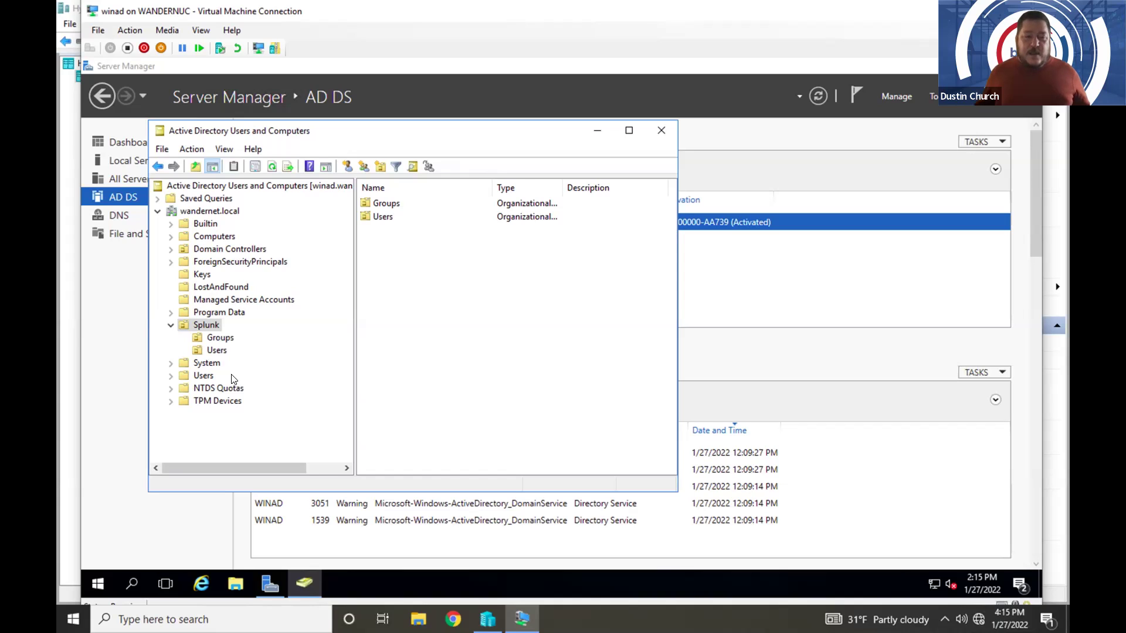
{"action": "left_click", "coordinate": [216, 341]}
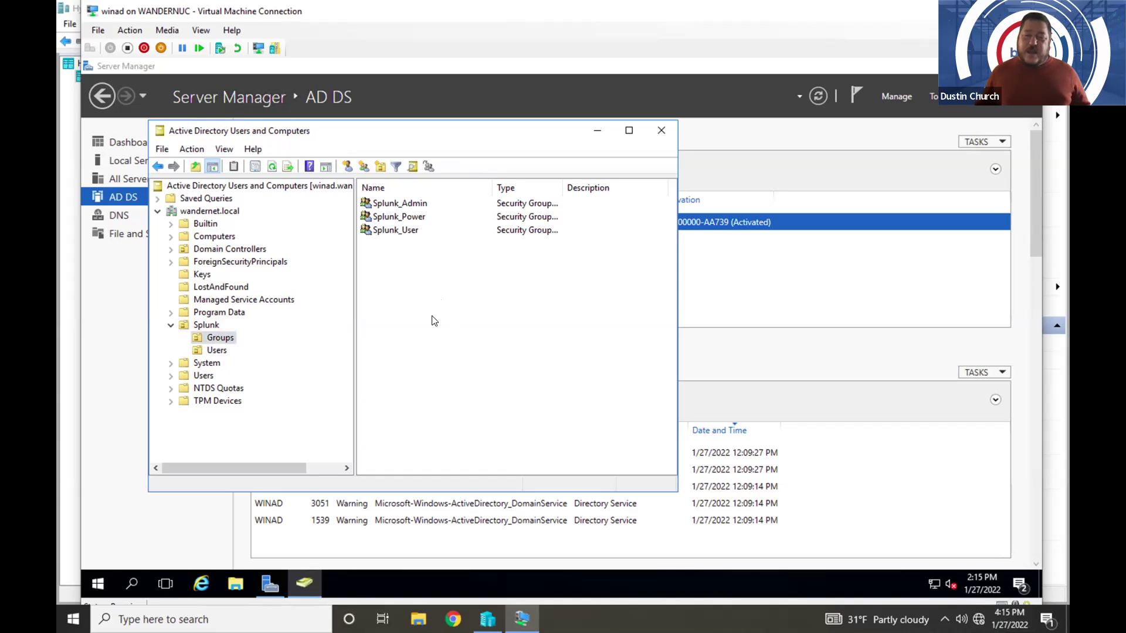
{"action": "left_click", "coordinate": [418, 205]}
{"action": "left_click", "coordinate": [420, 221]}
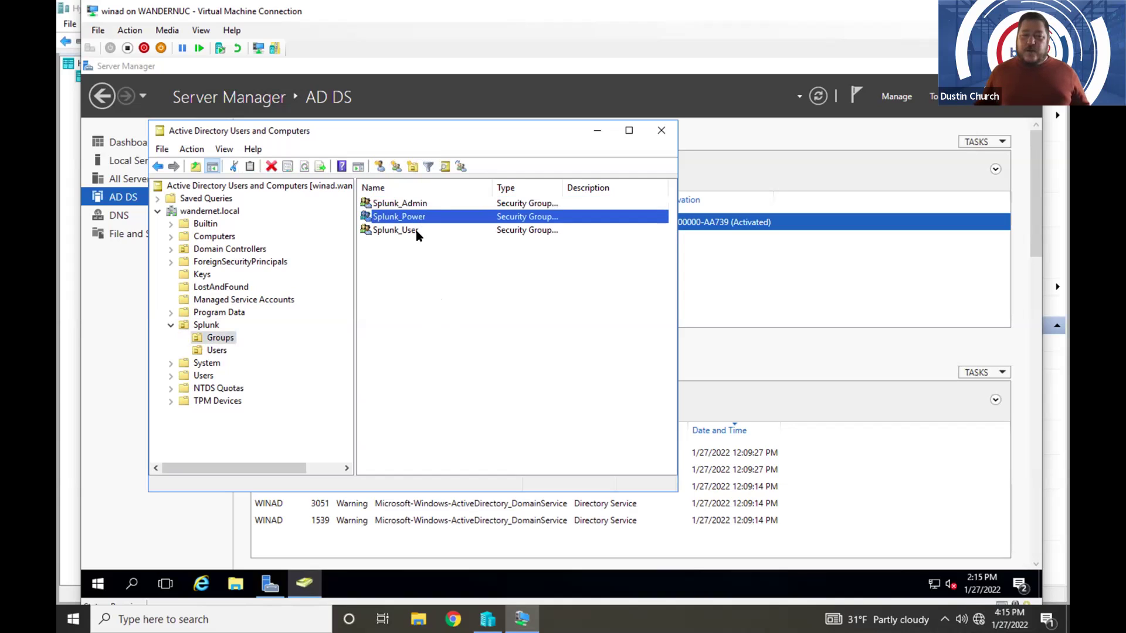
{"action": "left_click", "coordinate": [418, 234]}
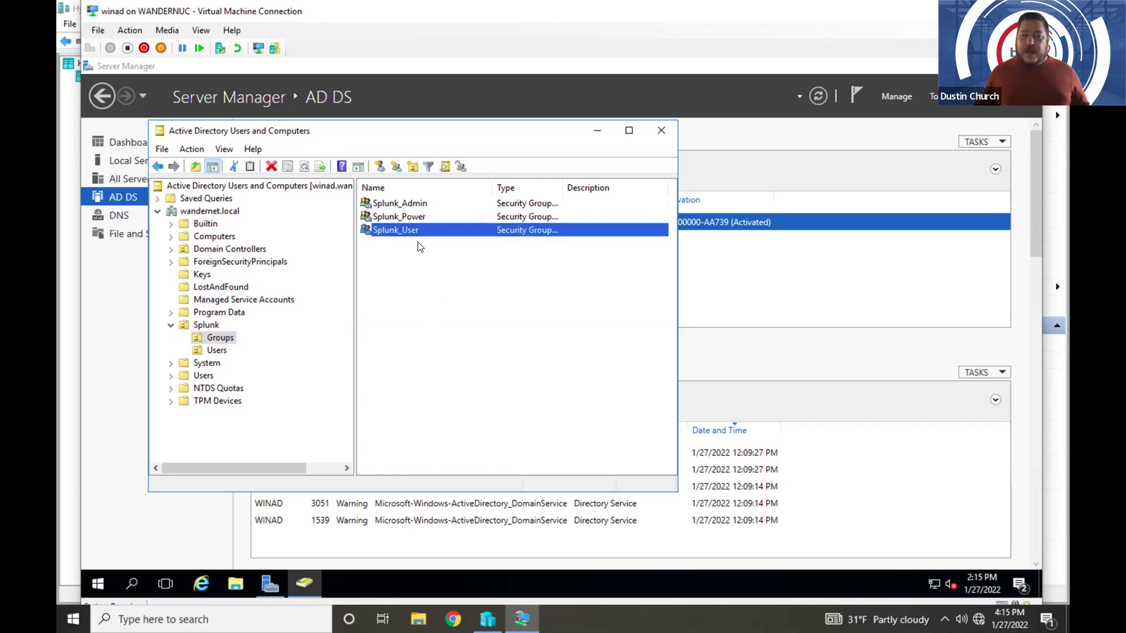
Review the three accounts in the Splunk OU's Users container.
{"action": "left_click", "coordinate": [210, 351]}
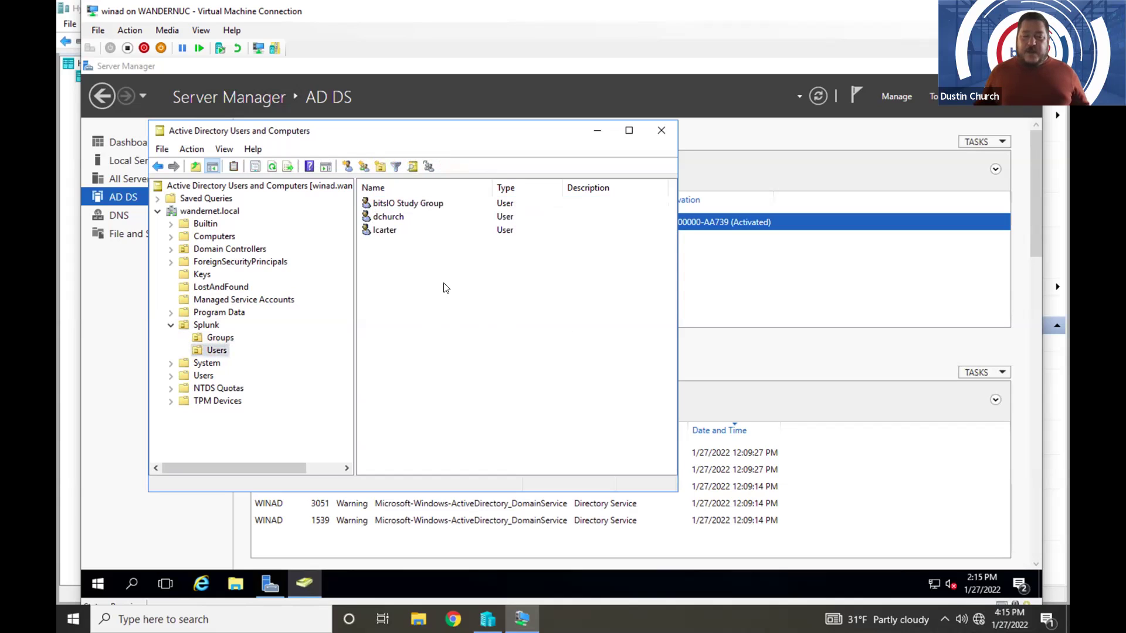
{"action": "left_click", "coordinate": [385, 231]}
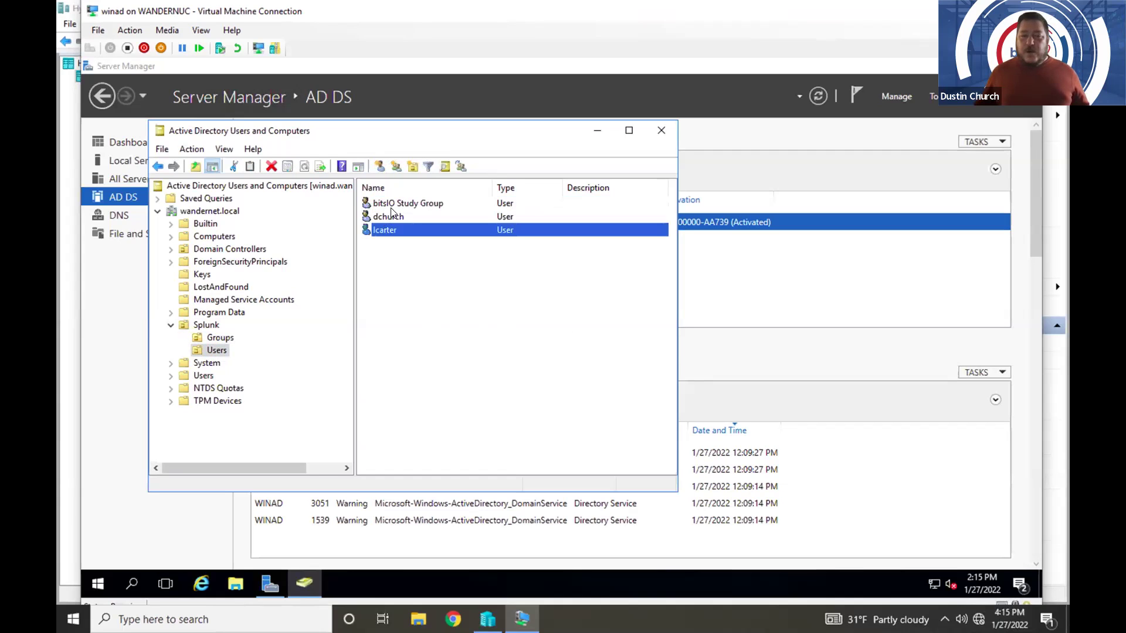
{"action": "left_click", "coordinate": [395, 217]}
{"action": "left_click", "coordinate": [431, 200]}
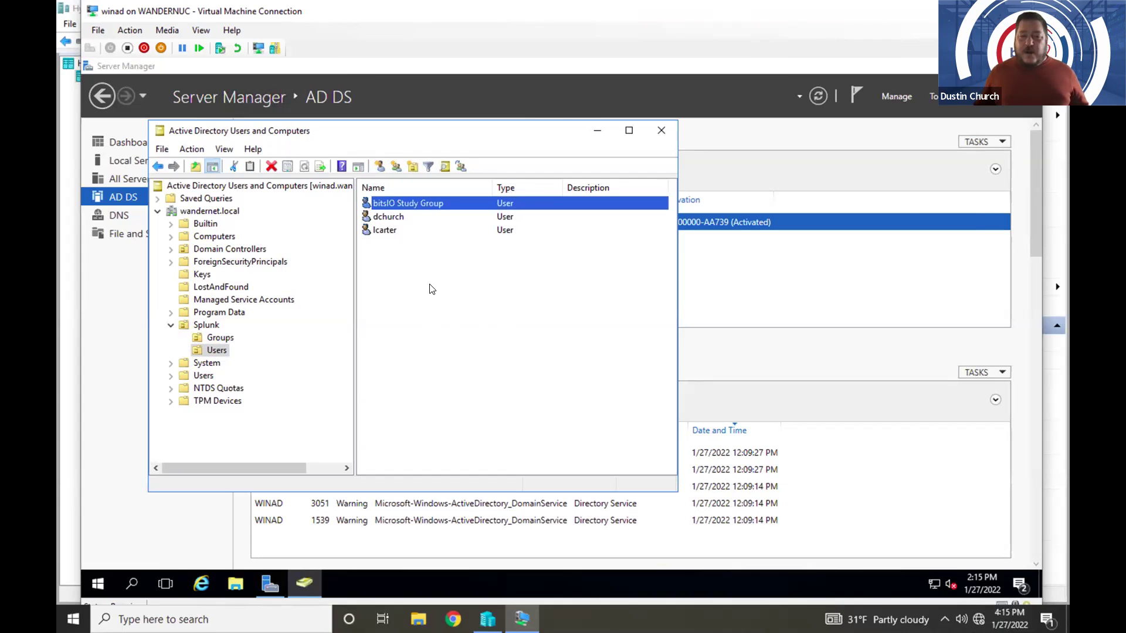
Return to the Splunk Groups container, check its actions menu, then leave the remote desktop.
{"action": "left_click", "coordinate": [206, 325]}
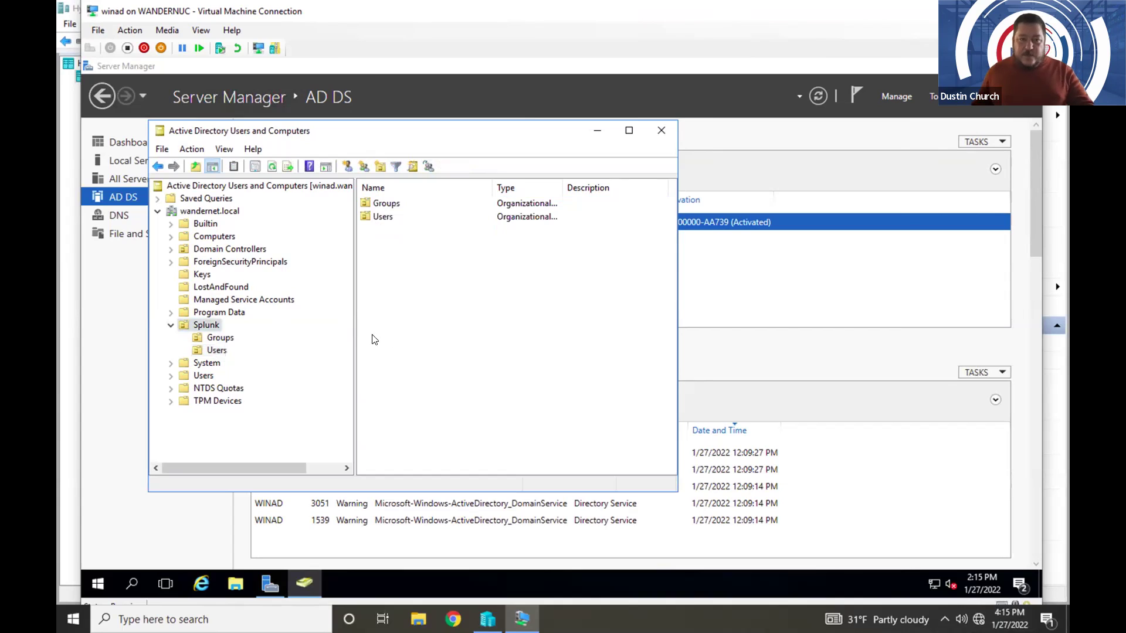
{"action": "left_click", "coordinate": [220, 339]}
{"action": "right_click", "coordinate": [220, 339]}
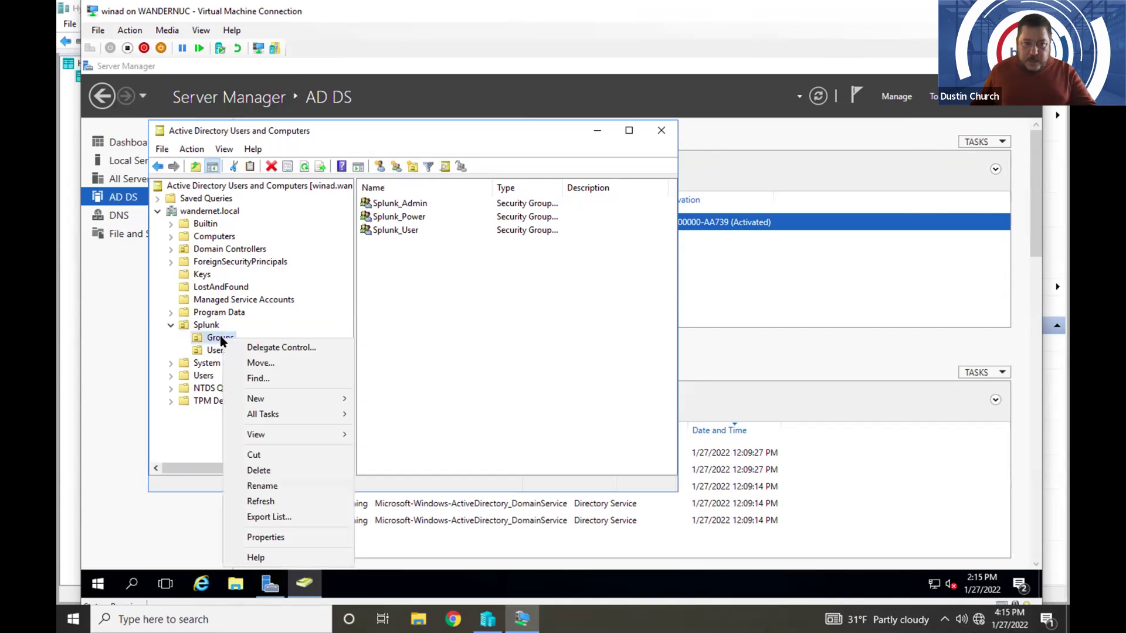
{"action": "left_click", "coordinate": [532, 348]}
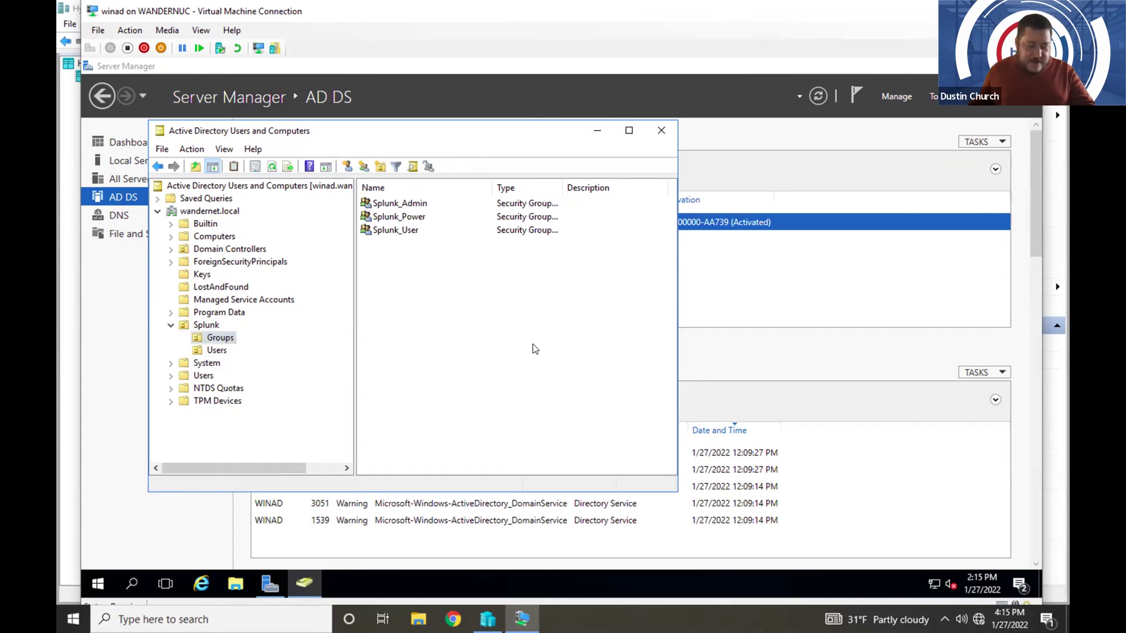
{"action": "key", "text": "super+Tab"}
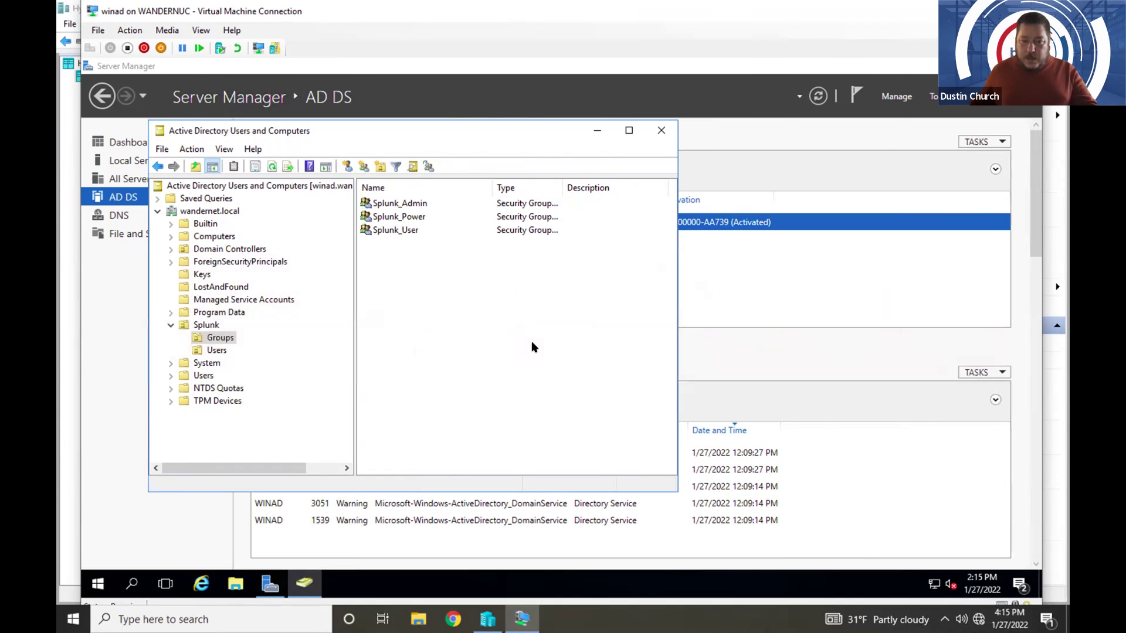
{"action": "key", "text": "ctrl+Right"}
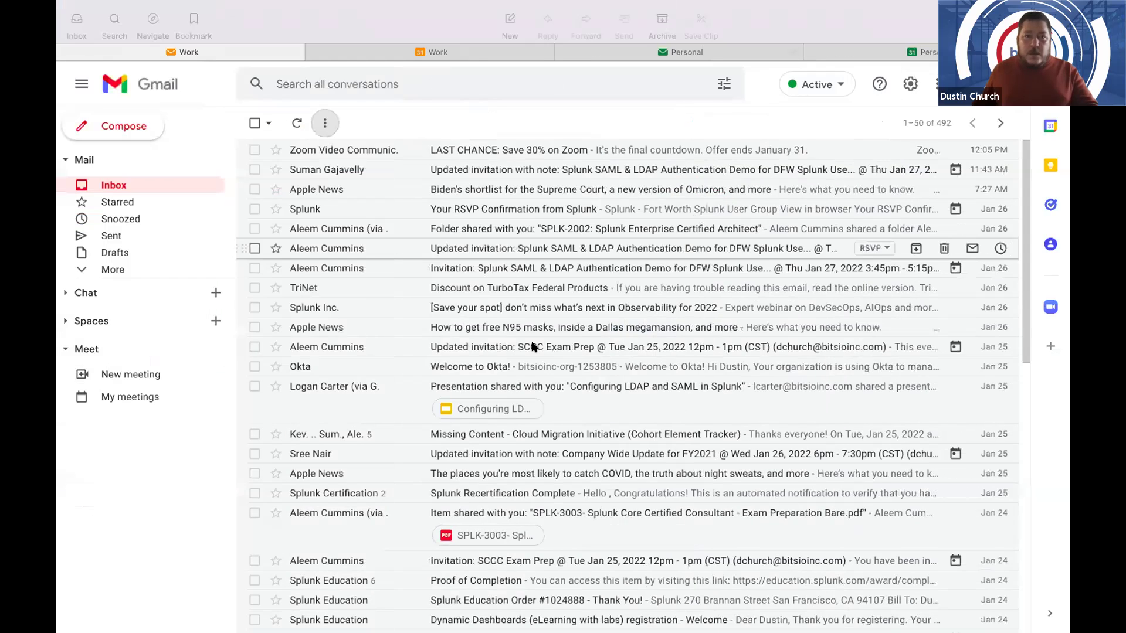
Choose LDAP under Authentication Methods and open the empty LDAP strategies page.
{"action": "key", "text": "ctrl+Left"}
{"action": "key", "text": "ctrl+Left"}
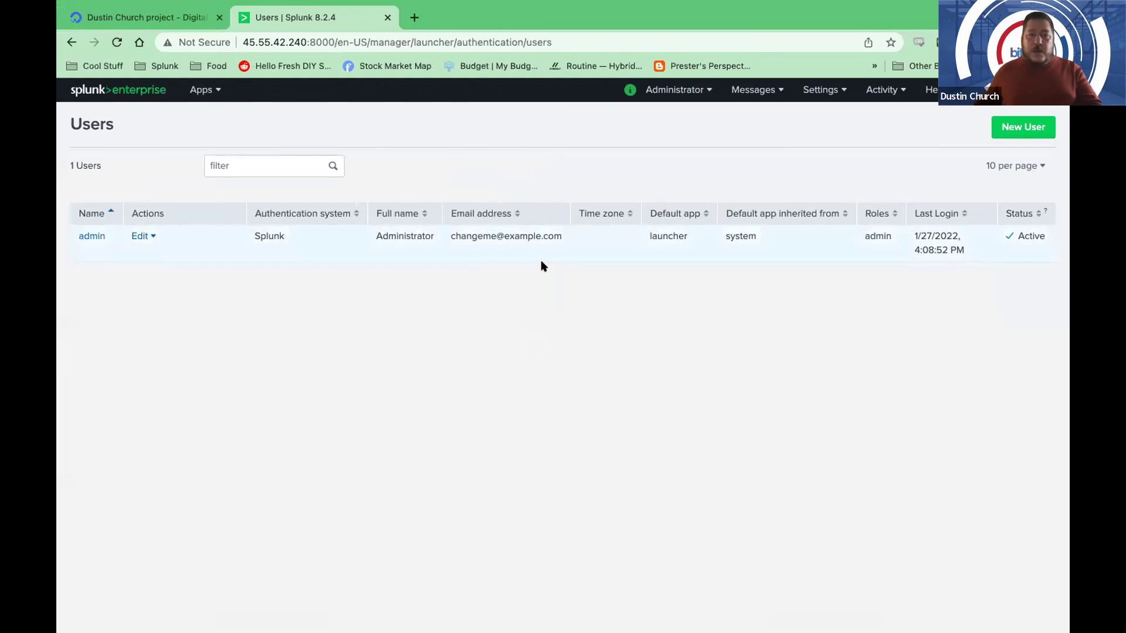
{"action": "left_click", "coordinate": [833, 90]}
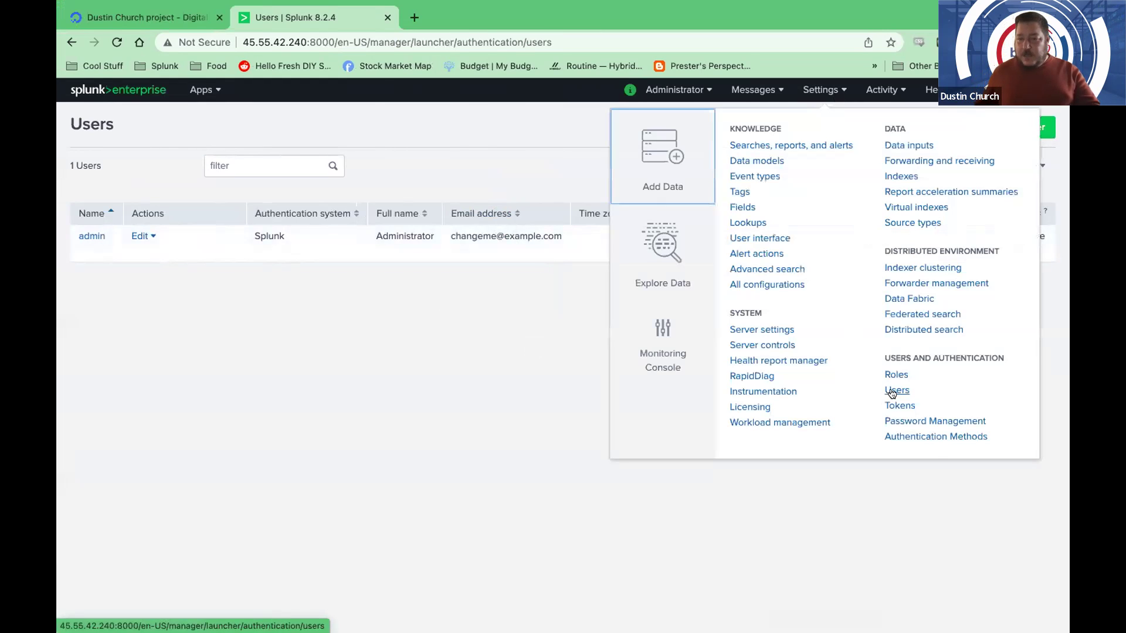
{"action": "left_click", "coordinate": [928, 438]}
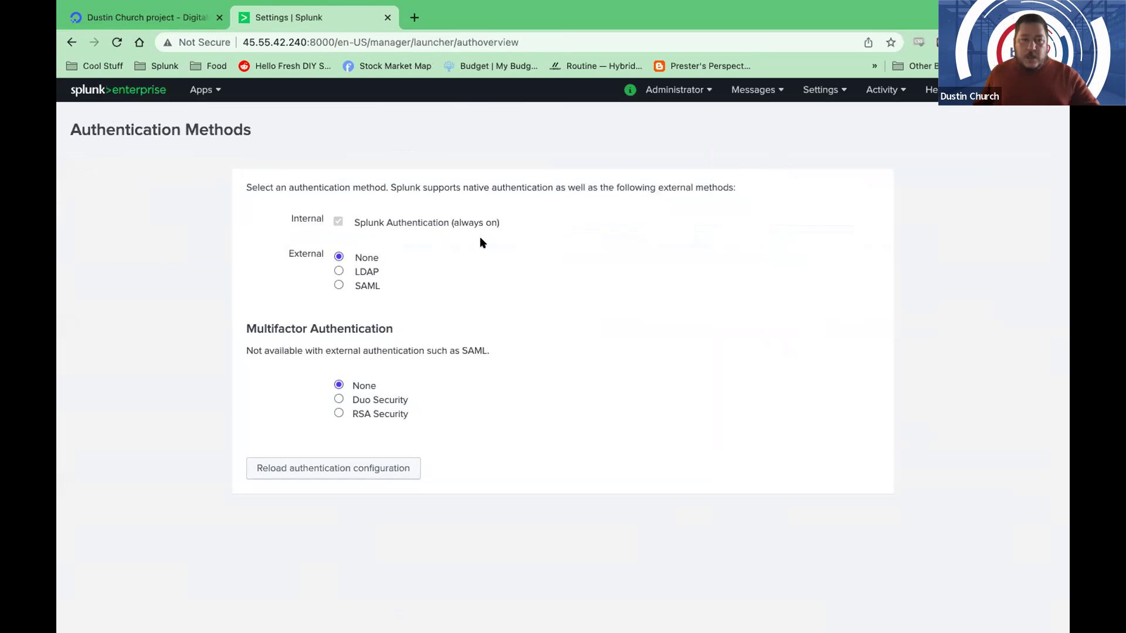
{"action": "left_click", "coordinate": [338, 271]}
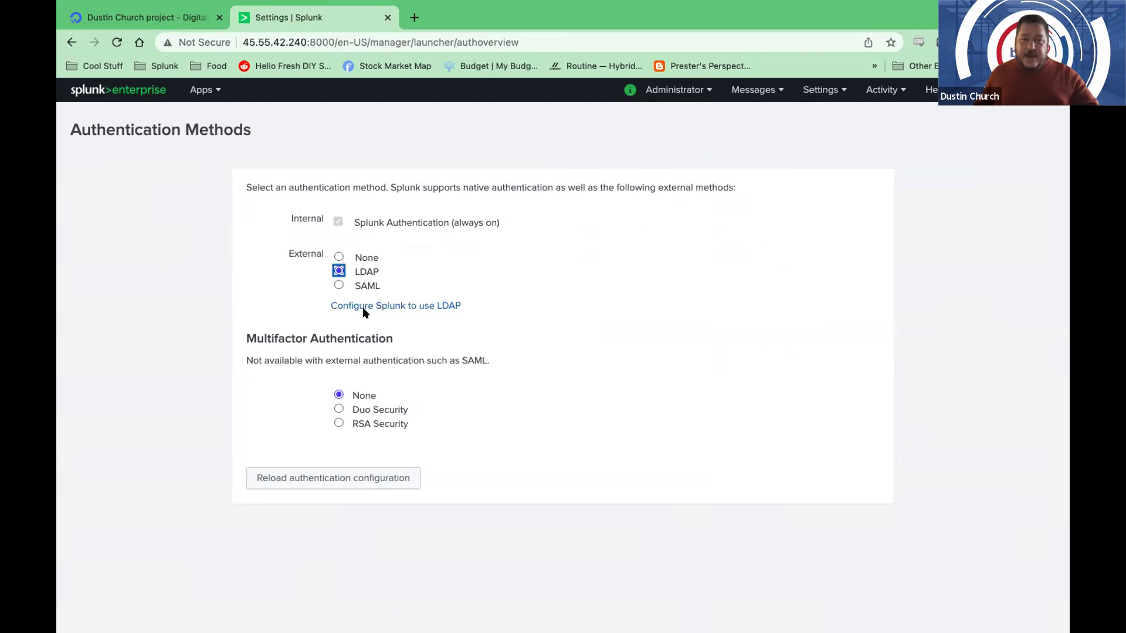
{"action": "left_click", "coordinate": [413, 305]}
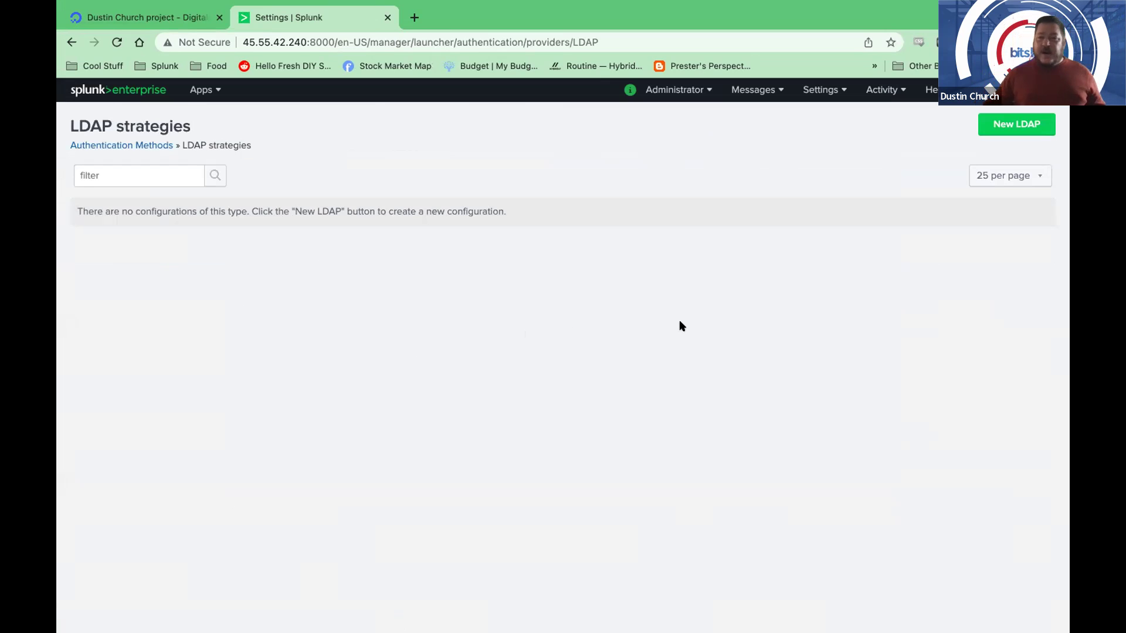
Create a new LDAP strategy named 'Demo LDAP' with host 98.179.8.14.
{"action": "left_click", "coordinate": [1009, 126]}
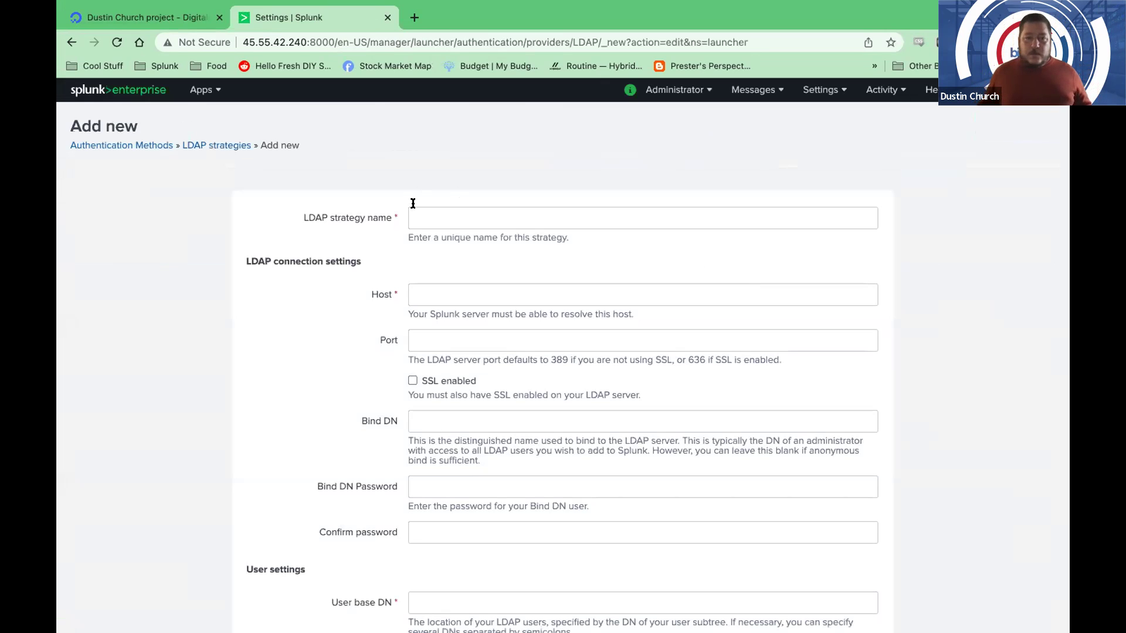
{"action": "left_click", "coordinate": [504, 214]}
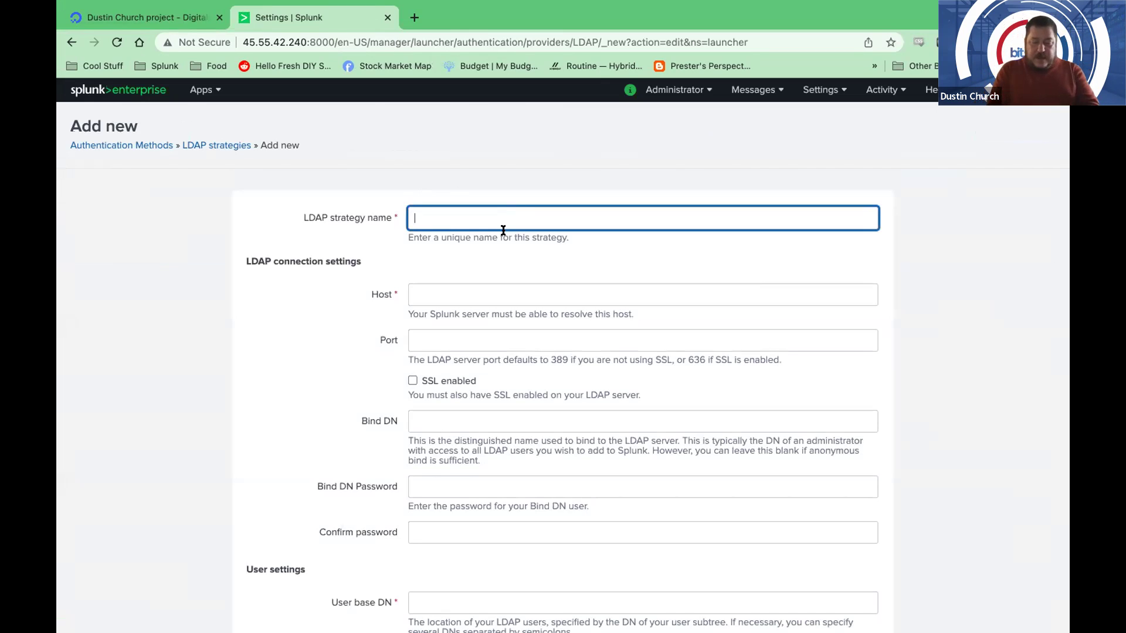
{"action": "type", "text": "D"}
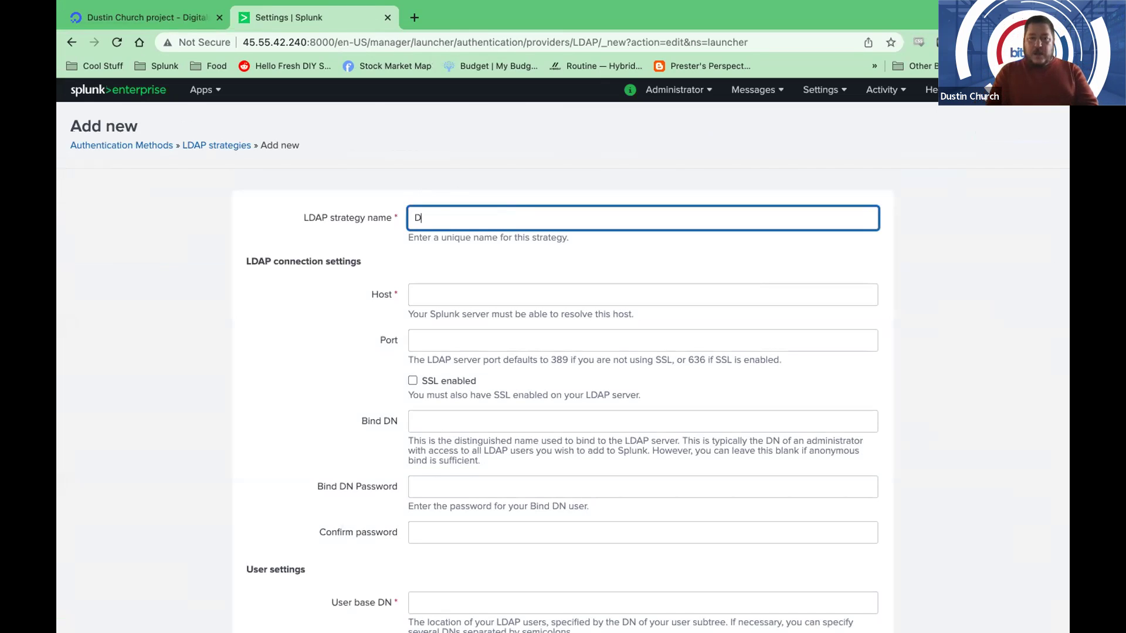
{"action": "type", "text": "emo LDAP"}
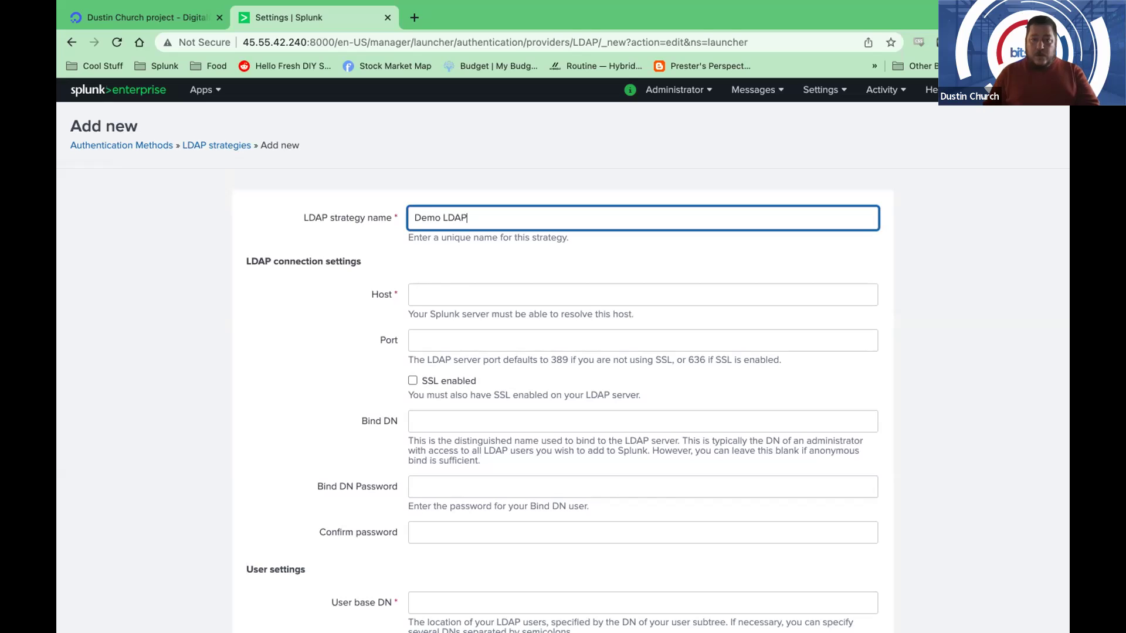
{"action": "left_click", "coordinate": [442, 286]}
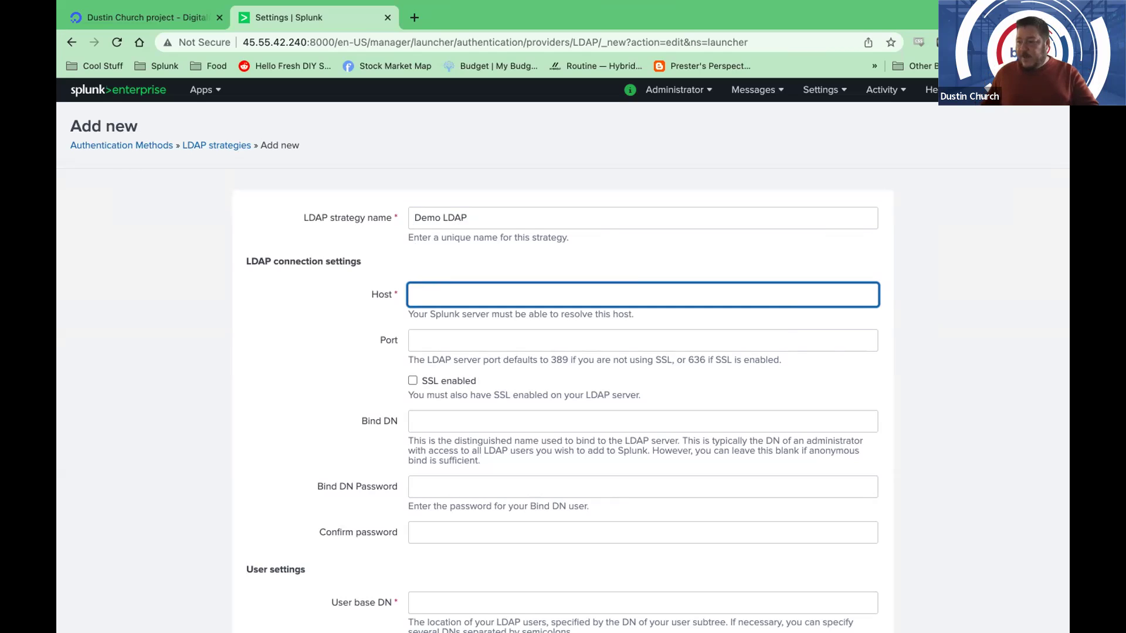
{"action": "key", "text": "super+Tab"}
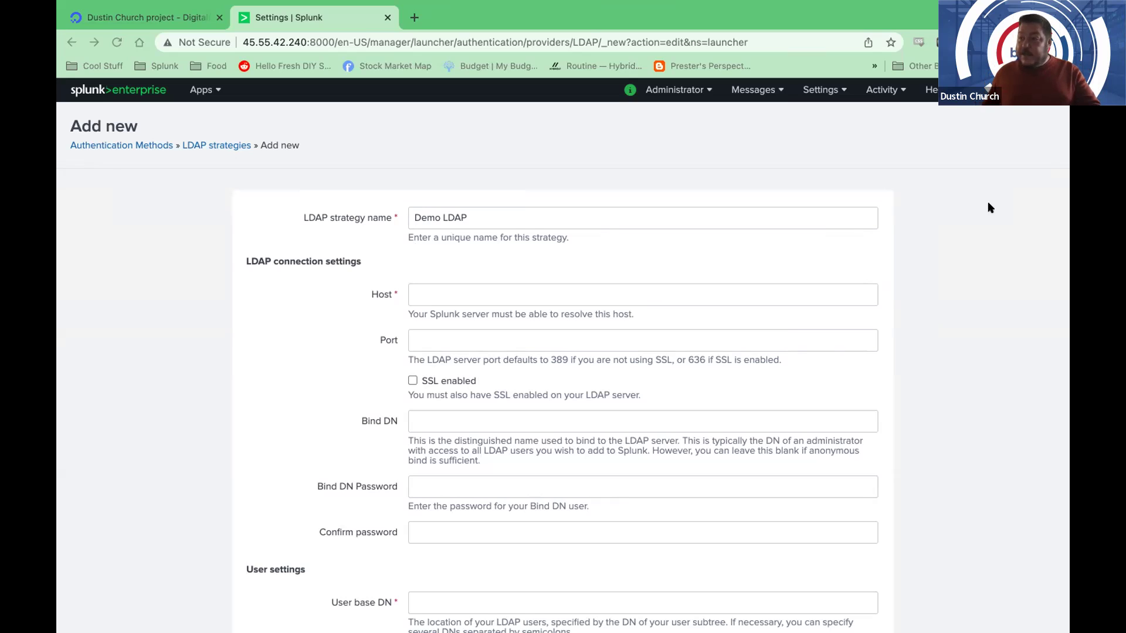
{"action": "left_click", "coordinate": [444, 291]}
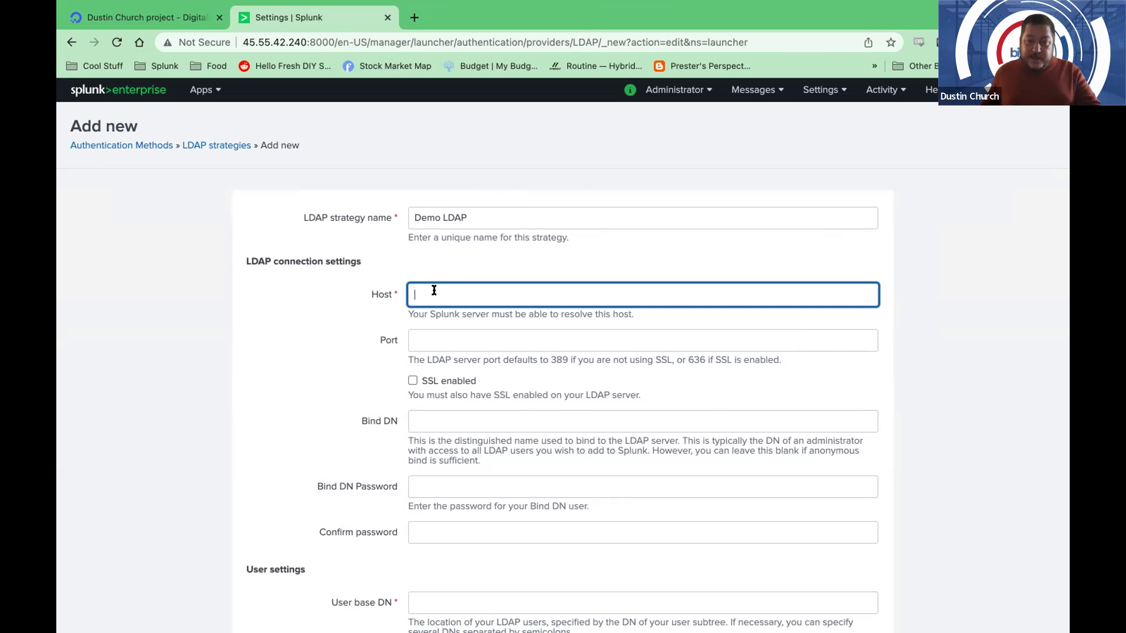
{"action": "type", "text": "98.179.8.14"}
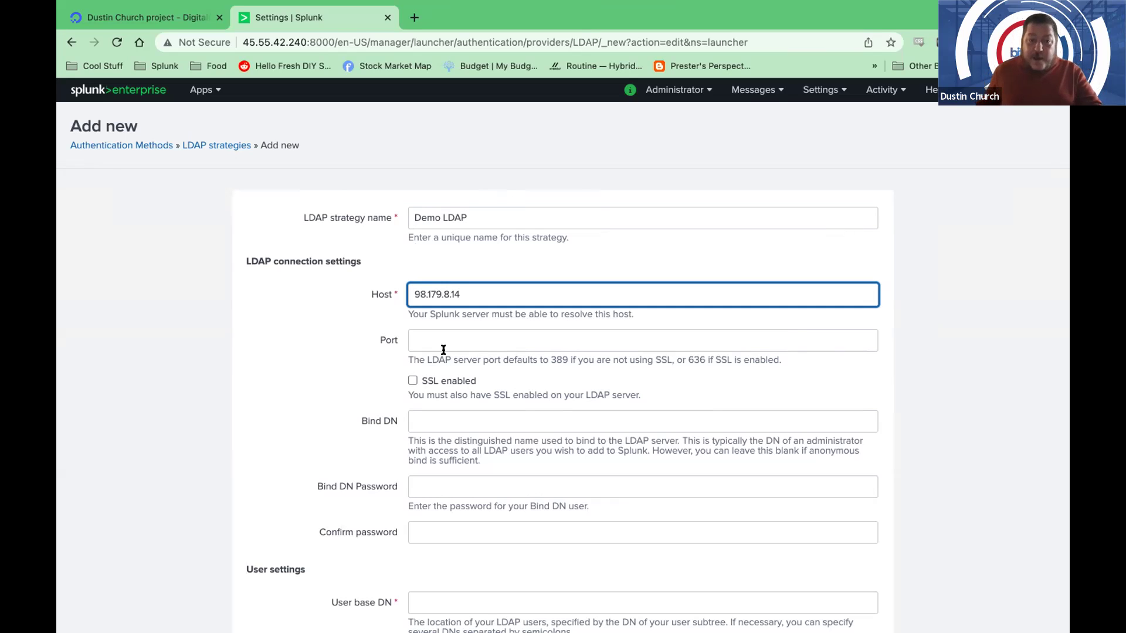
Set the Demo LDAP port to 389 and move down to the Bind DN field.
{"action": "left_click", "coordinate": [442, 337]}
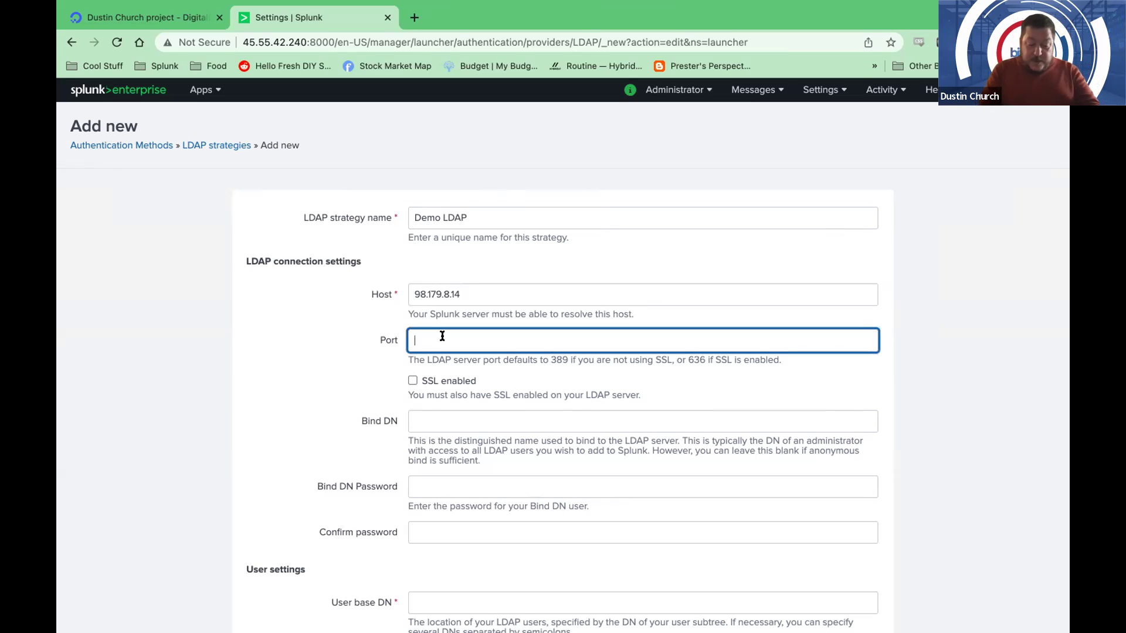
{"action": "type", "text": "389"}
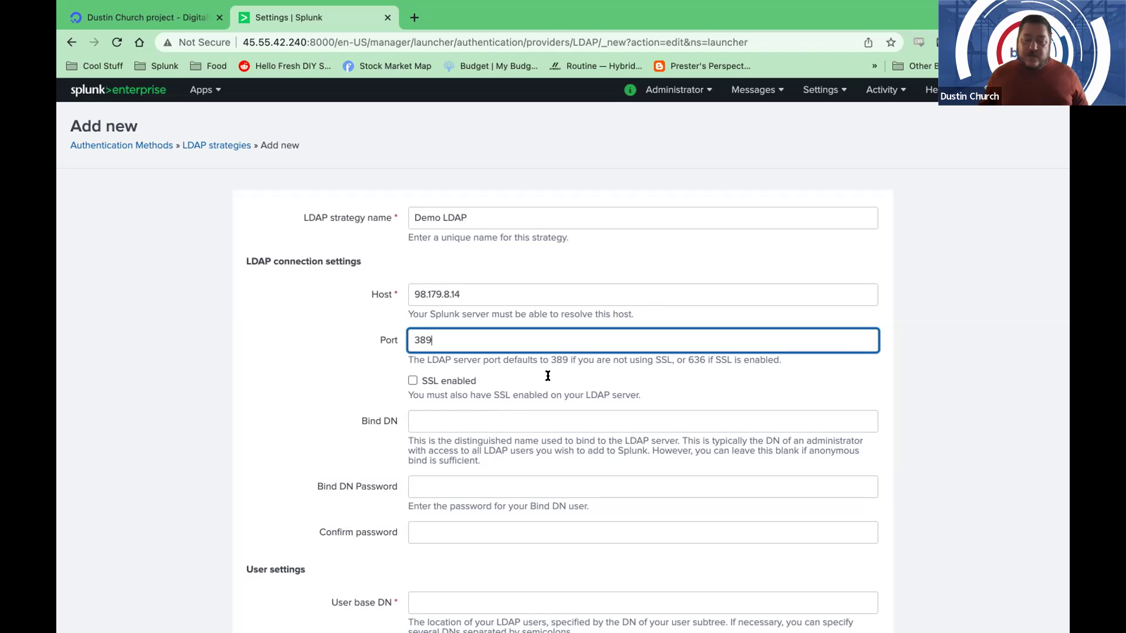
{"action": "scroll", "coordinate": [548, 376], "scroll_direction": "down", "scroll_amount": 5}
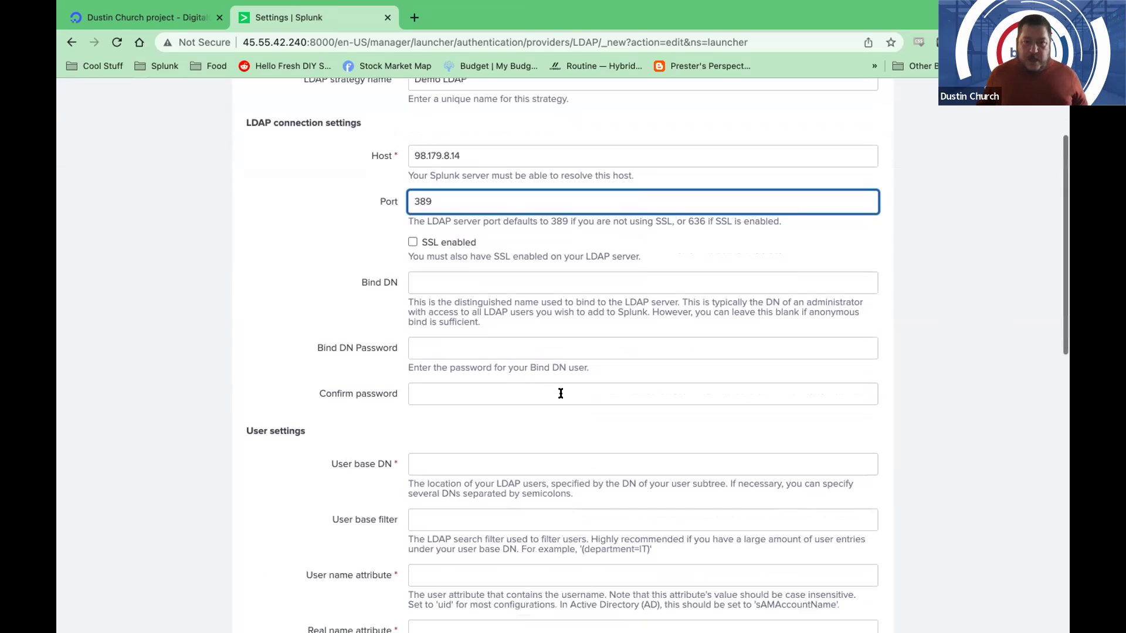
{"action": "left_click", "coordinate": [456, 297]}
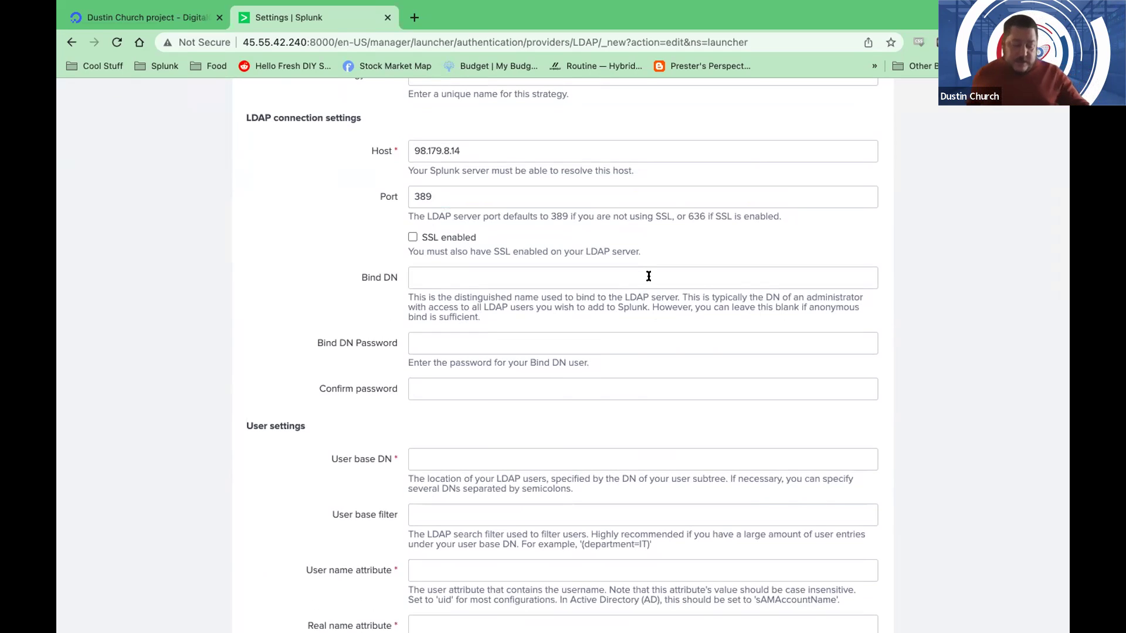
{"action": "left_click", "coordinate": [572, 270]}
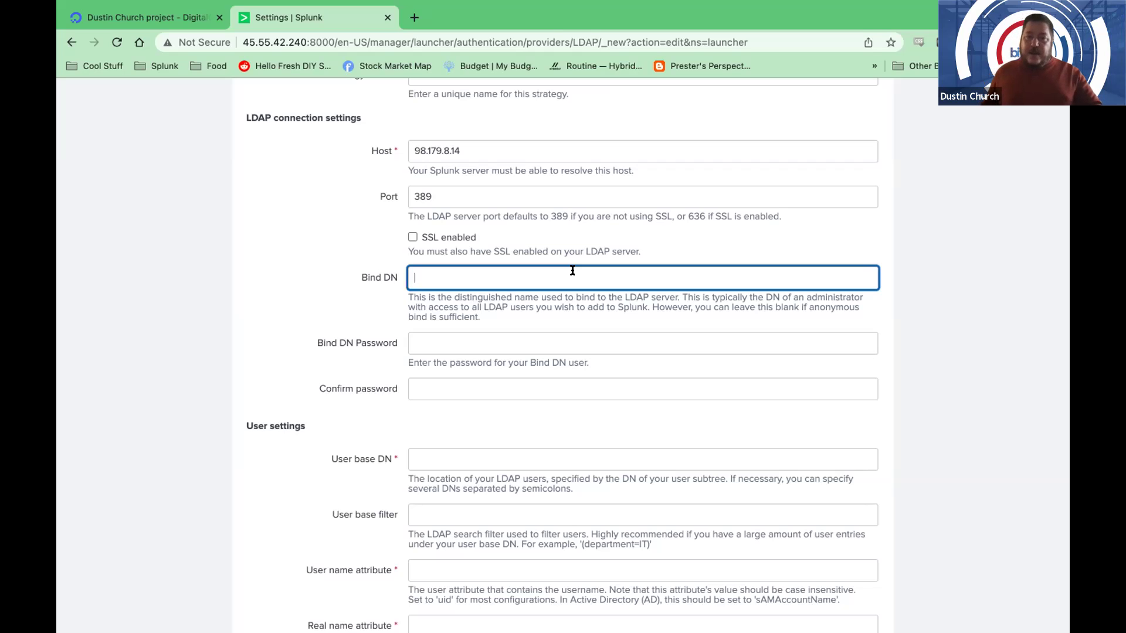
Open the Administrator account's Properties in Active Directory and show its Attribute Editor.
{"action": "key", "text": "ctrl+Left"}
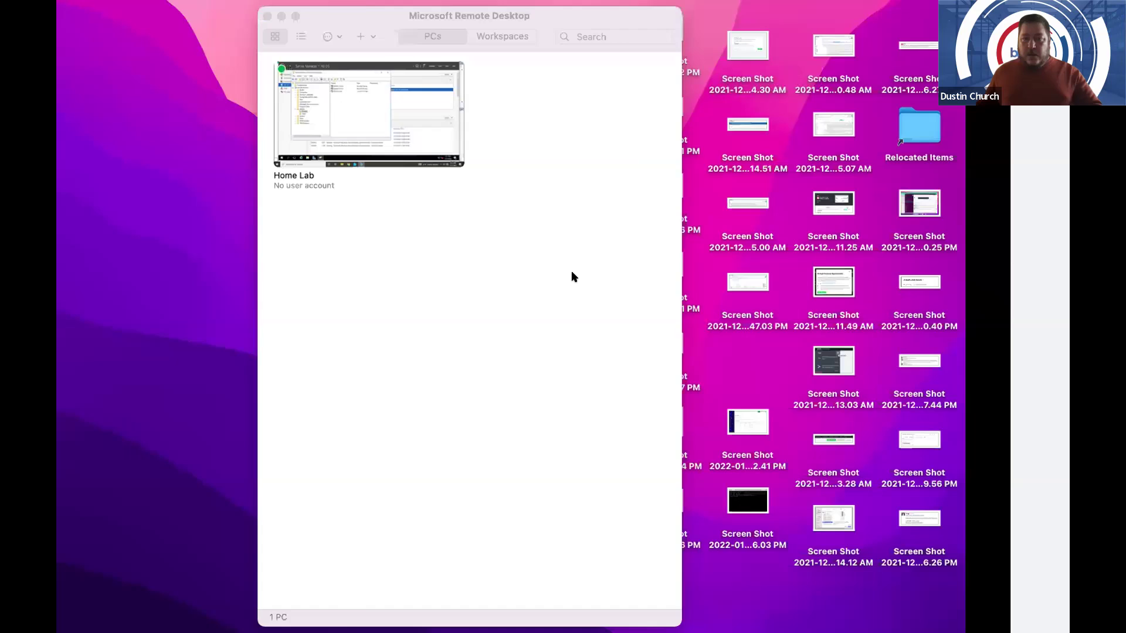
{"action": "key", "text": "ctrl+Right"}
{"action": "key", "text": "ctrl+Left"}
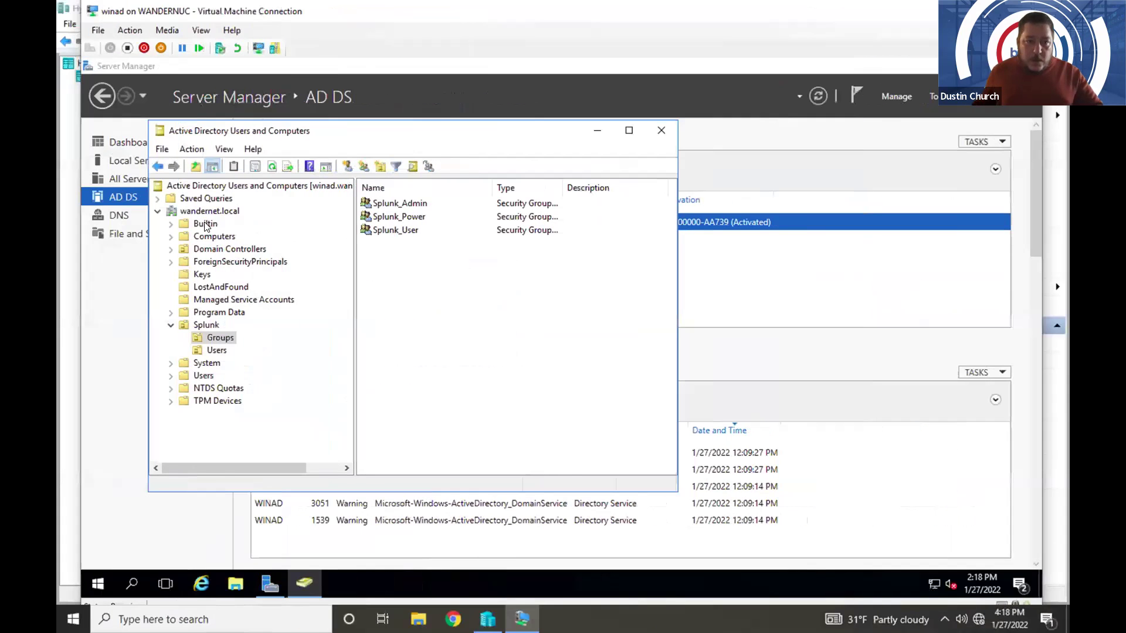
{"action": "left_click", "coordinate": [206, 225]}
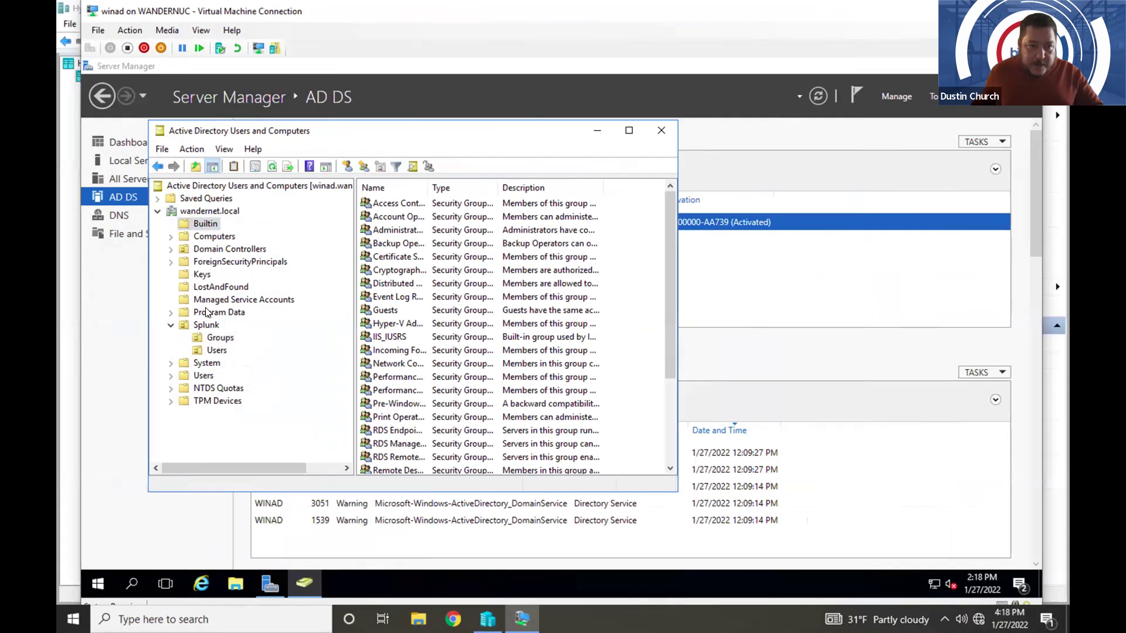
{"action": "left_click", "coordinate": [203, 375]}
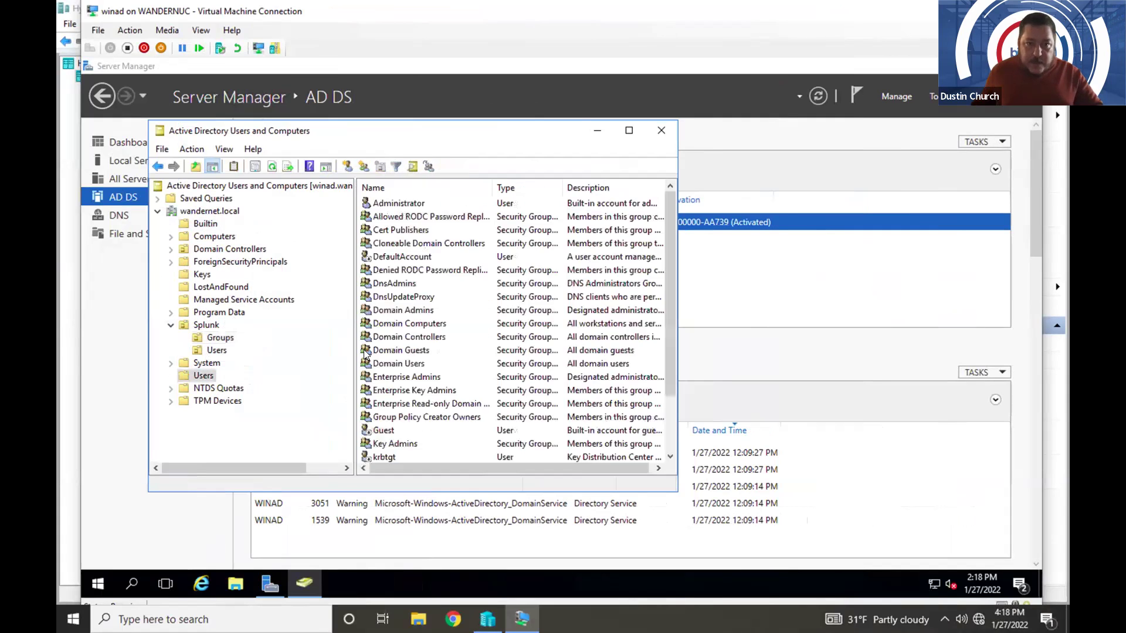
{"action": "left_click", "coordinate": [403, 204]}
{"action": "right_click", "coordinate": [403, 204]}
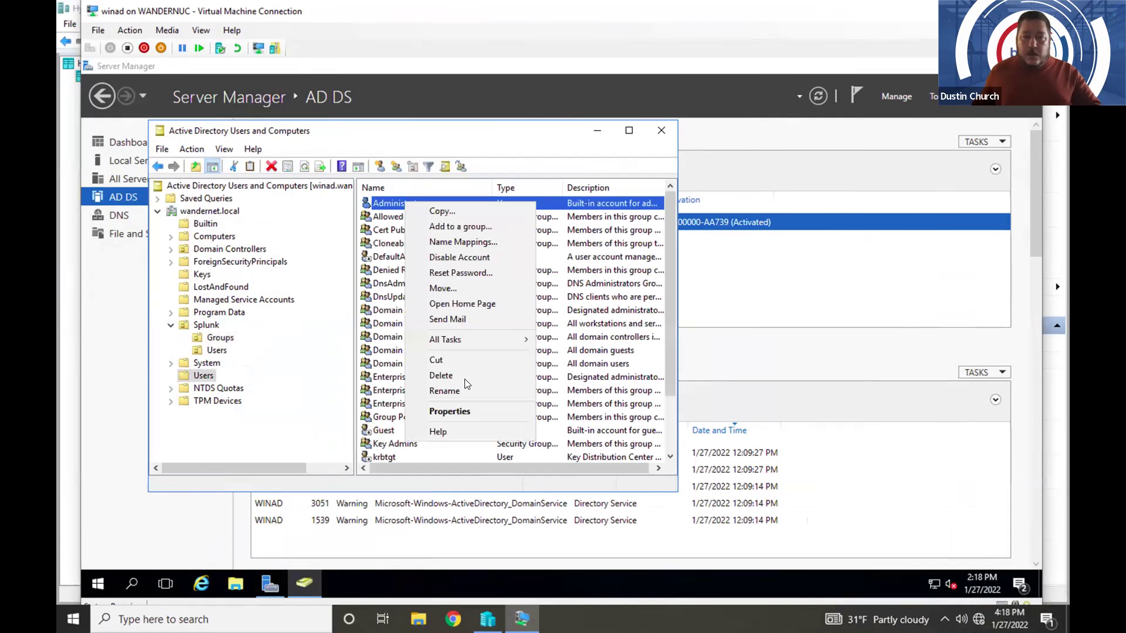
{"action": "left_click", "coordinate": [452, 408]}
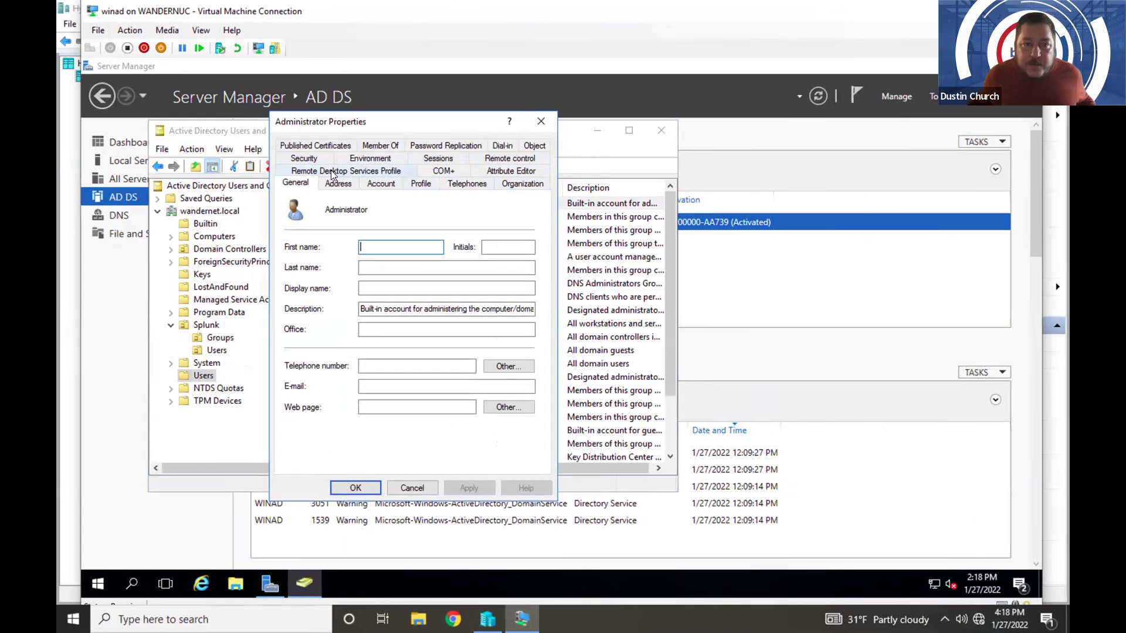
{"action": "left_click", "coordinate": [534, 145]}
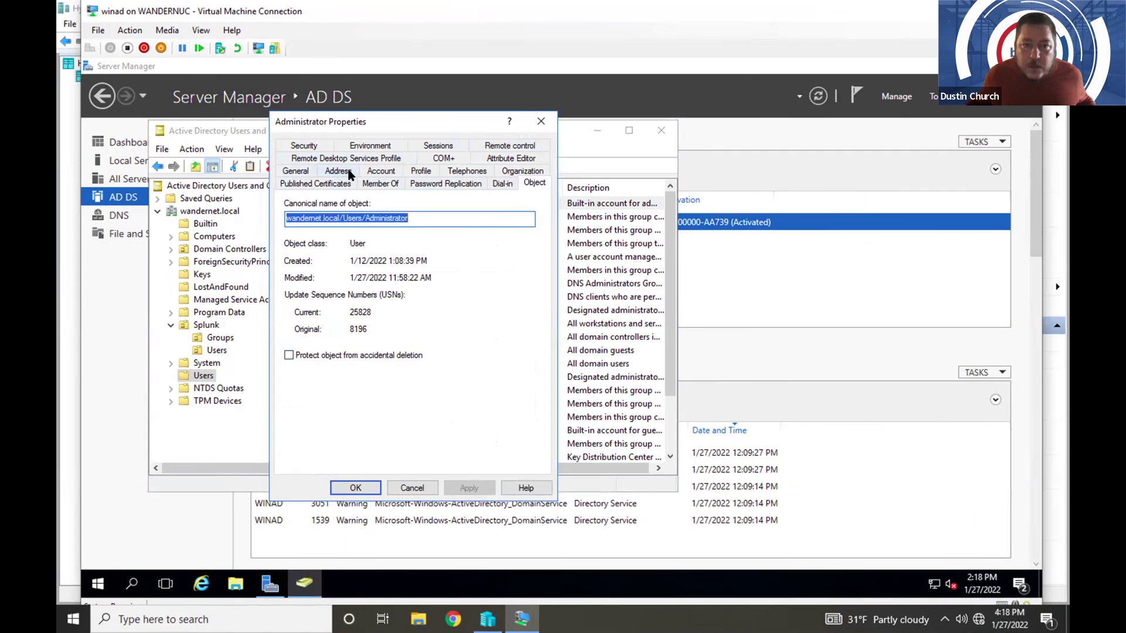
{"action": "left_click", "coordinate": [511, 159]}
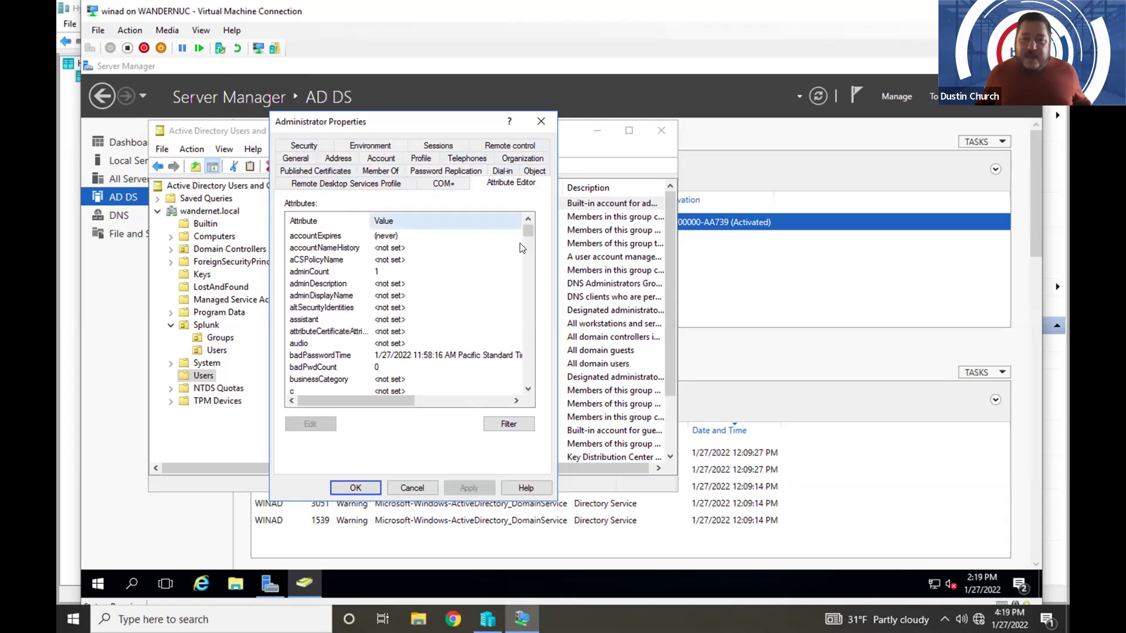
Scroll to the distinguishedName attribute and view and select the Administrator's DN value.
{"action": "left_click", "coordinate": [527, 389]}
{"action": "left_click", "coordinate": [527, 390]}
{"action": "left_click", "coordinate": [527, 389]}
{"action": "left_click", "coordinate": [527, 389]}
{"action": "left_click", "coordinate": [527, 389]}
{"action": "left_click", "coordinate": [528, 389]}
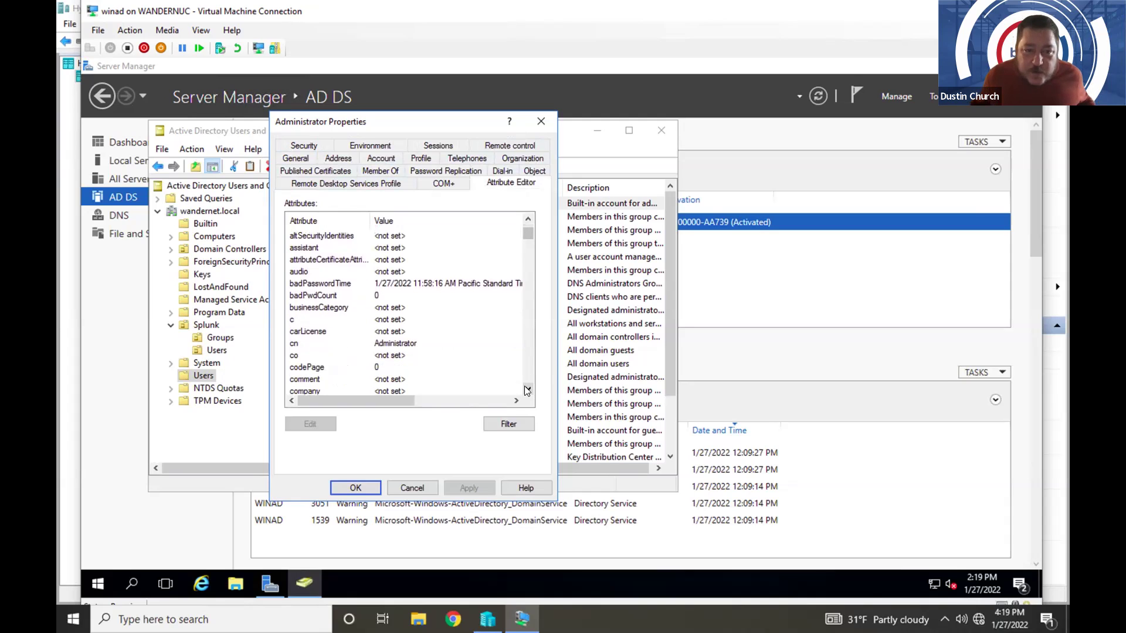
{"action": "left_click", "coordinate": [527, 389]}
{"action": "left_click", "coordinate": [527, 389]}
{"action": "left_click", "coordinate": [527, 390]}
{"action": "left_click", "coordinate": [527, 389]}
{"action": "left_click", "coordinate": [527, 389]}
{"action": "left_click", "coordinate": [527, 390]}
{"action": "left_click", "coordinate": [527, 389]}
{"action": "left_click", "coordinate": [527, 390]}
{"action": "left_click", "coordinate": [527, 390]}
{"action": "left_click", "coordinate": [527, 390]}
{"action": "left_click", "coordinate": [527, 390]}
{"action": "left_click", "coordinate": [527, 389]}
{"action": "left_click", "coordinate": [527, 389]}
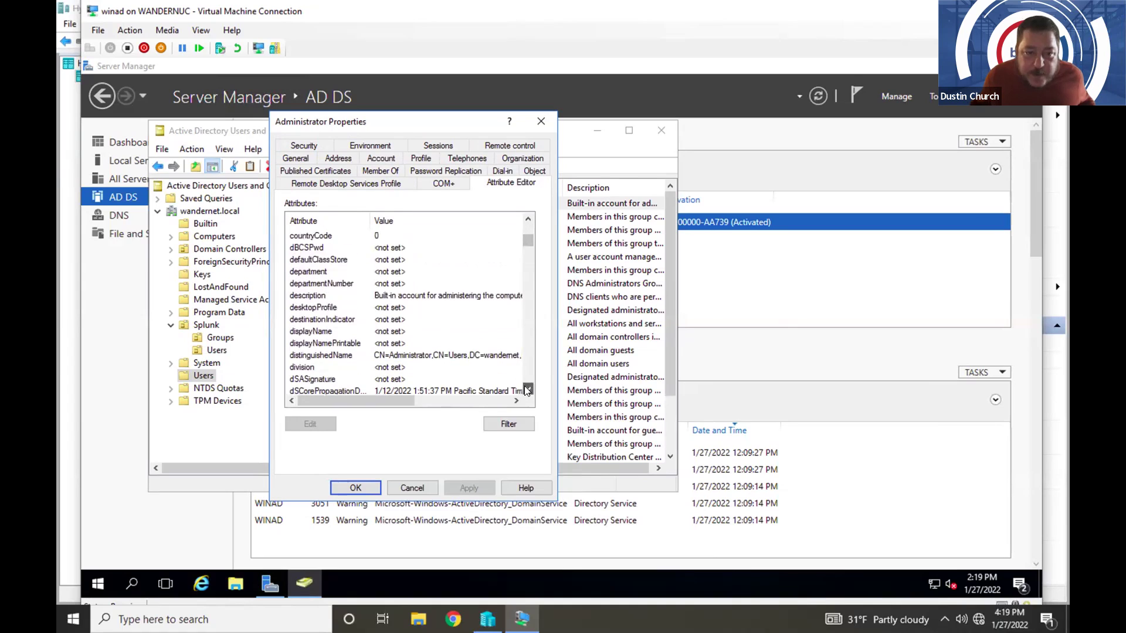
{"action": "left_click", "coordinate": [527, 389]}
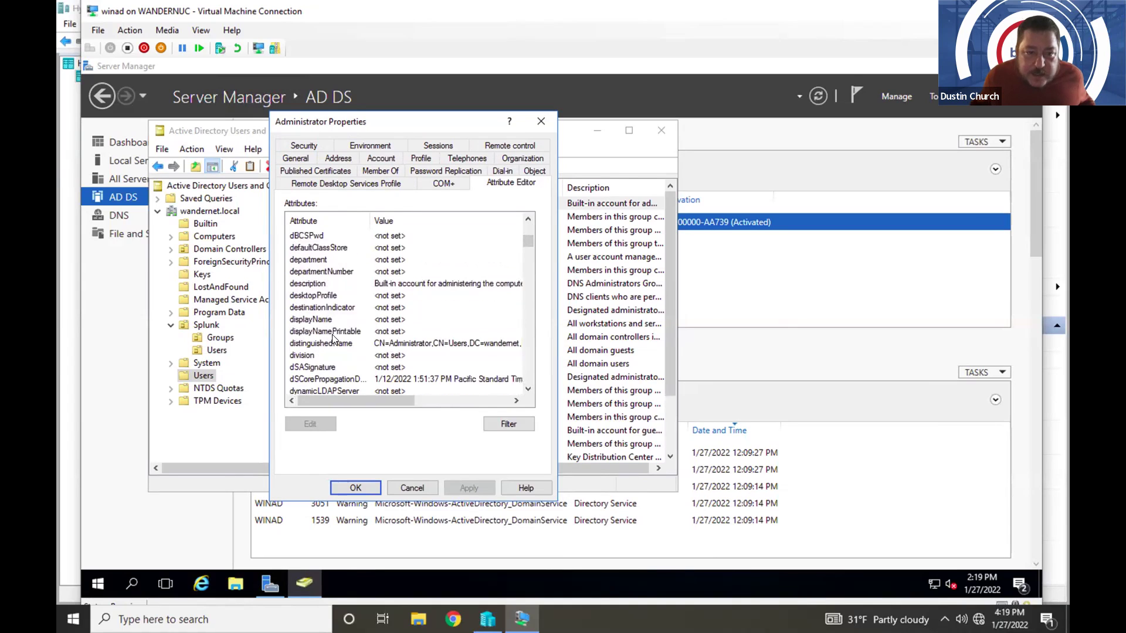
{"action": "left_click", "coordinate": [334, 345]}
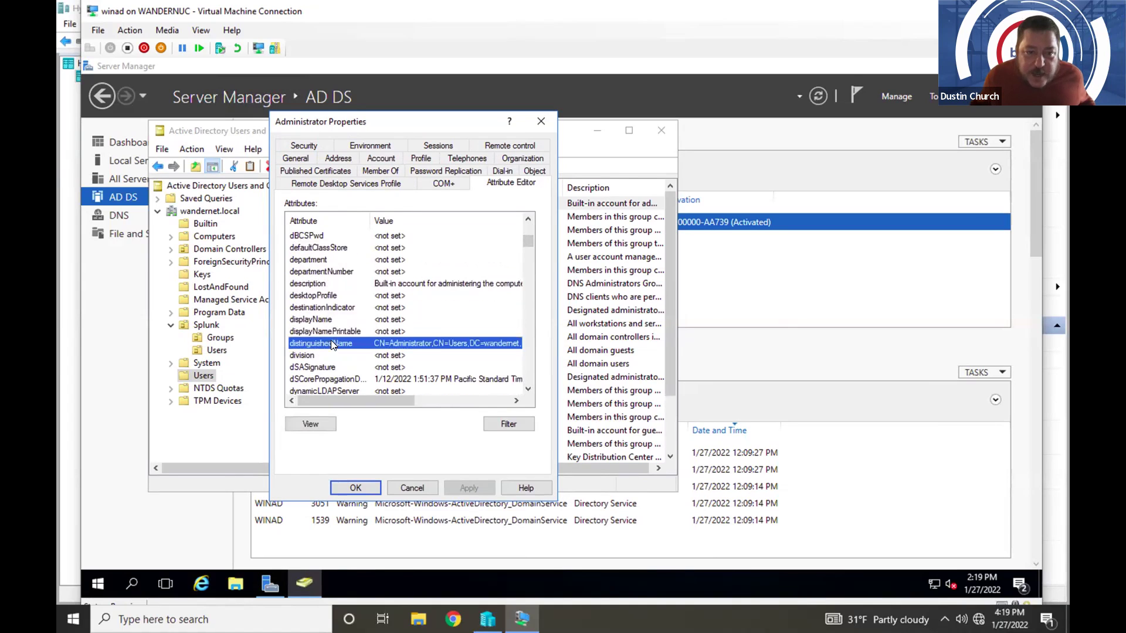
{"action": "double_click", "coordinate": [430, 343]}
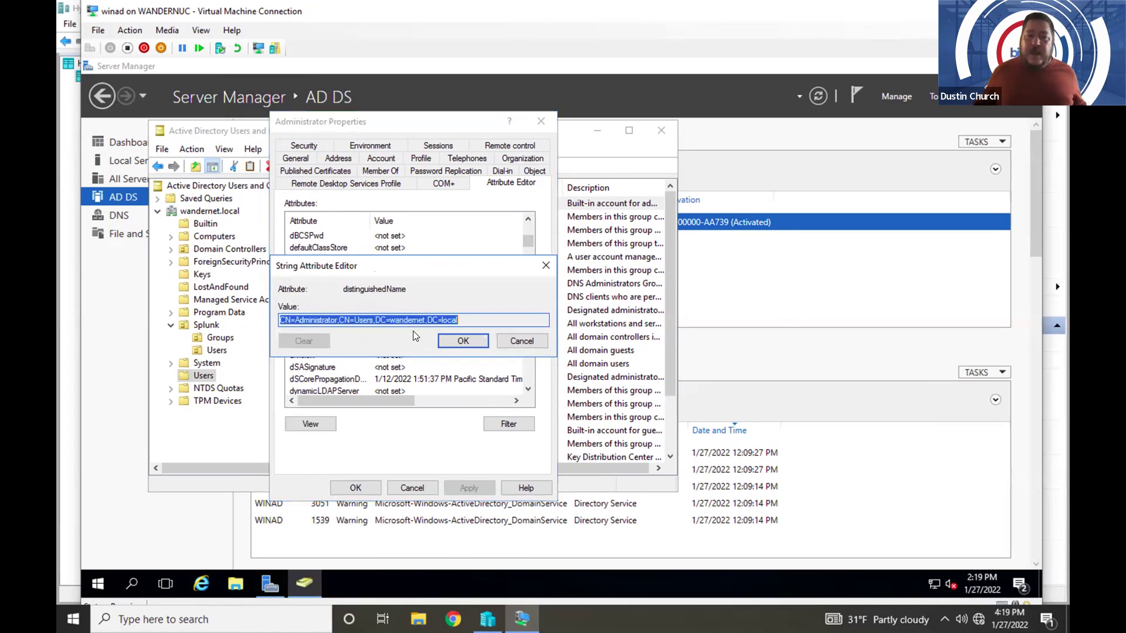
{"action": "left_click", "coordinate": [471, 316]}
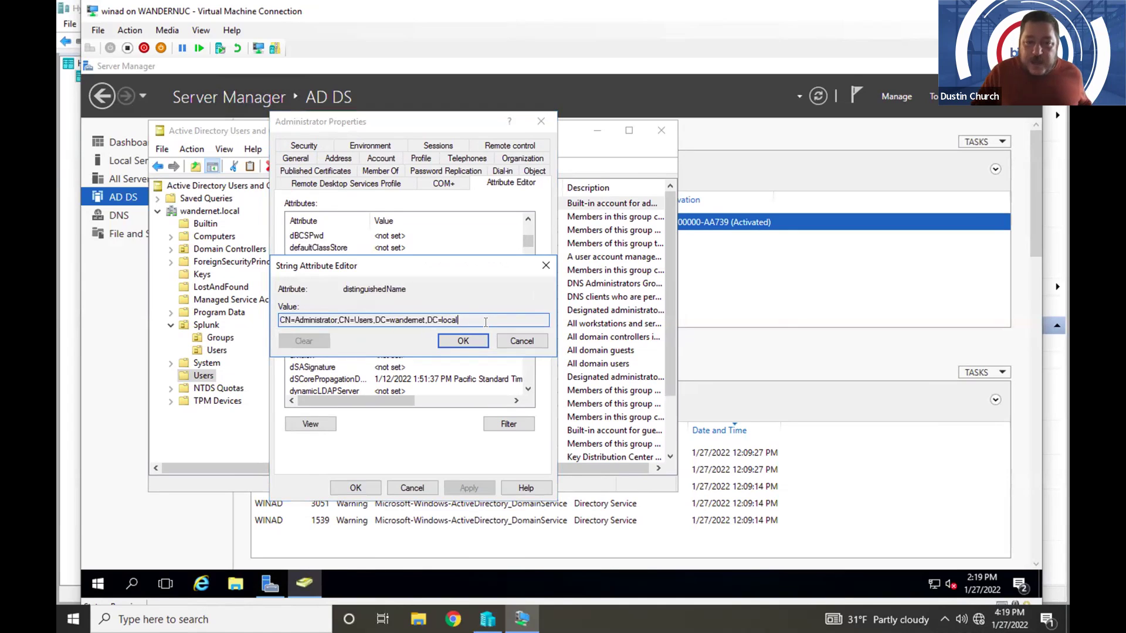
{"action": "key", "text": "Left"}
{"action": "key", "text": "Left"}
{"action": "key", "text": "Left"}
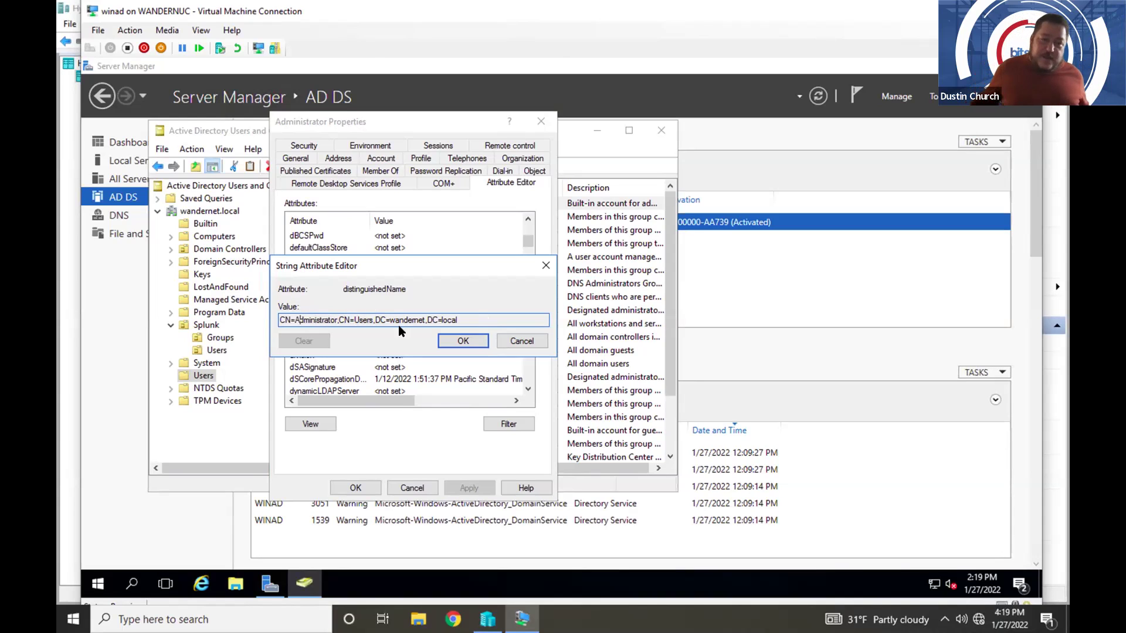
{"action": "left_click_drag", "start_coordinate": [469, 320], "coordinate": [271, 319]}
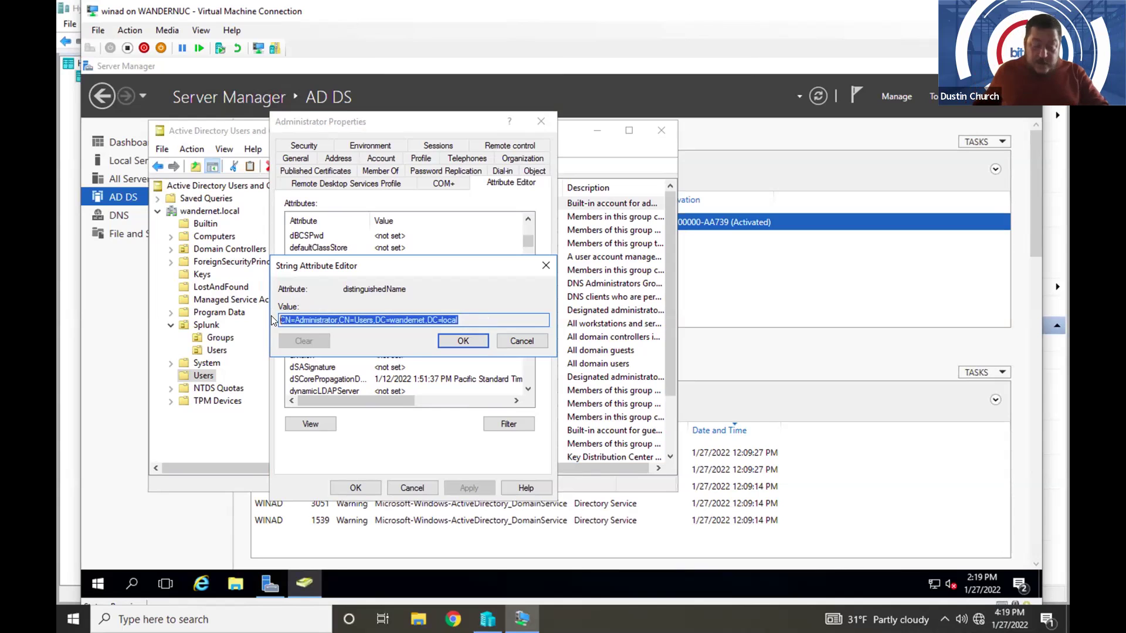
{"action": "left_click", "coordinate": [513, 341]}
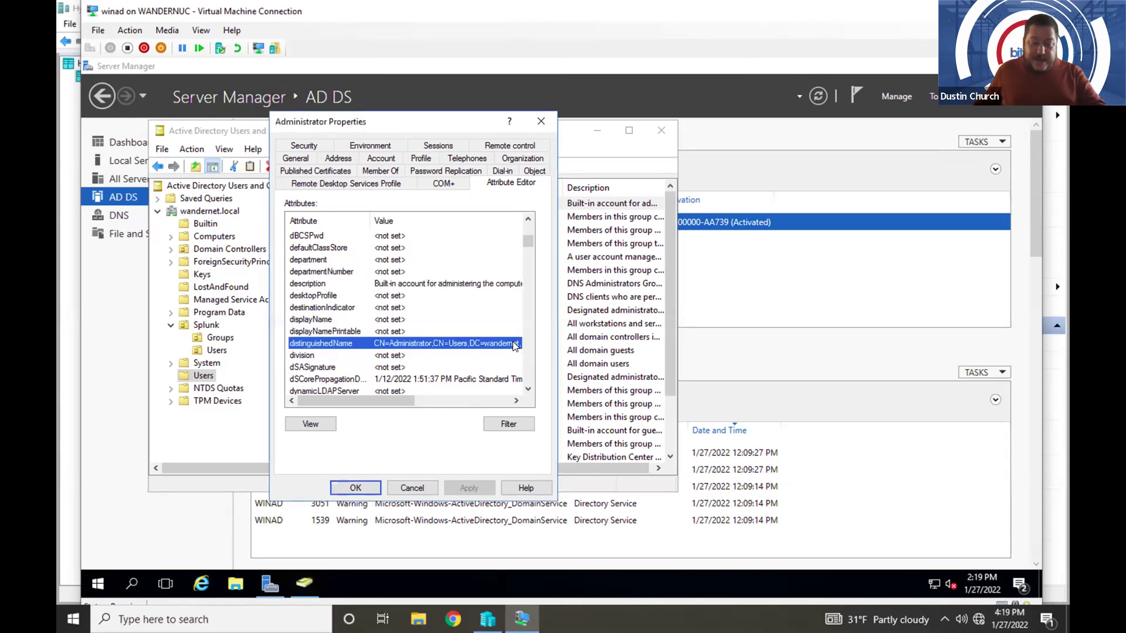
Paste the clipboard into Splunk's Bind DN field, which inserts 98.179.8.14.
{"action": "key", "text": "ctrl+Left"}
{"action": "left_click", "coordinate": [452, 279]}
{"action": "type", "text": "98.179.8.14"}
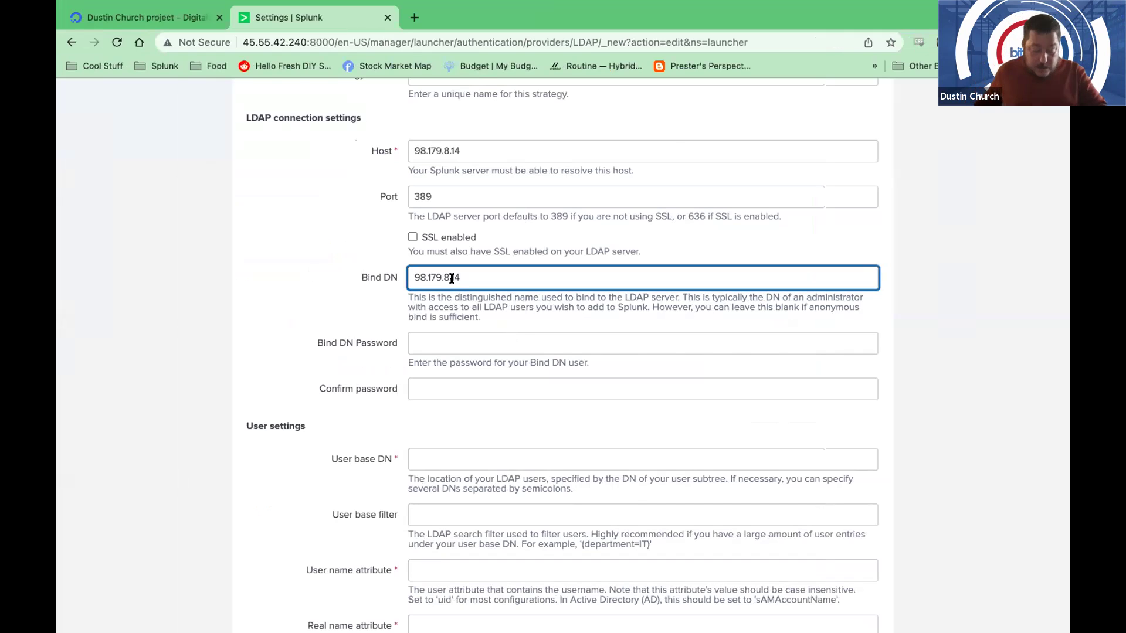
Replace the Bind DN with CN=Administrator,CN=Users,DC=wandernet,DC=local copied from Active Directory.
{"action": "key", "text": "super+z"}
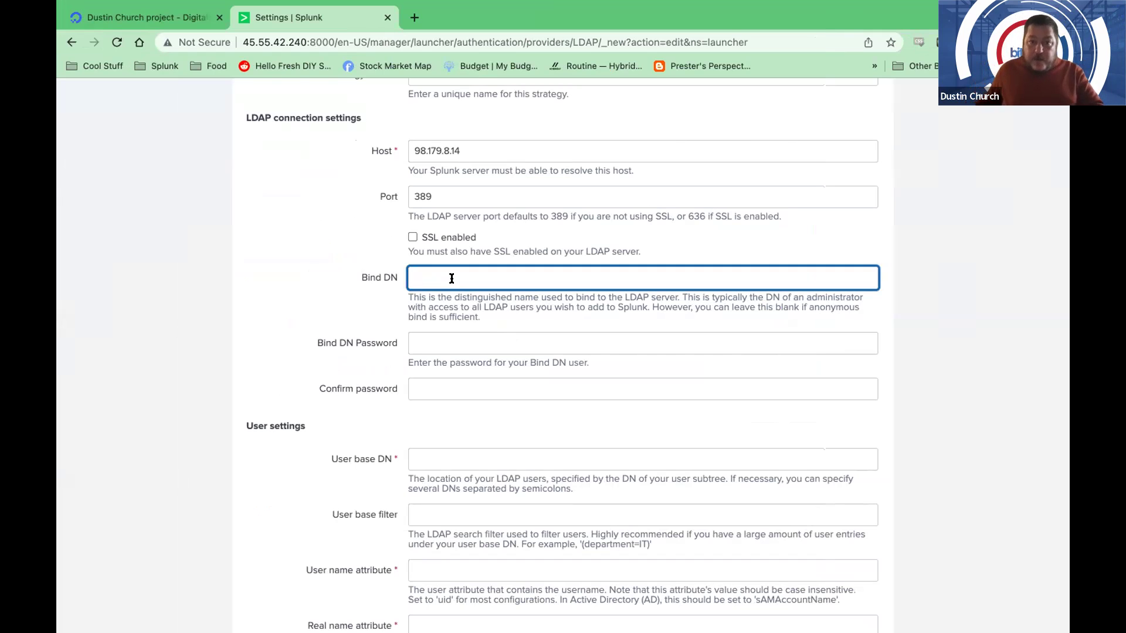
{"action": "key", "text": "ctrl+Left"}
{"action": "key", "text": "ctrl+Right"}
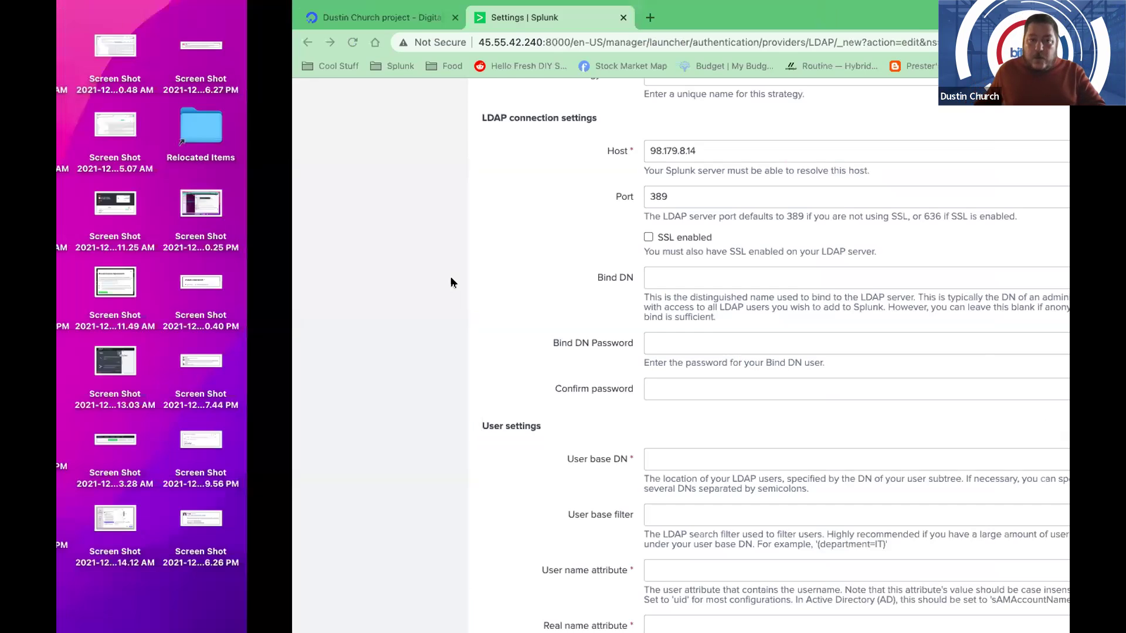
{"action": "key", "text": "ctrl+Right"}
{"action": "double_click", "coordinate": [409, 343]}
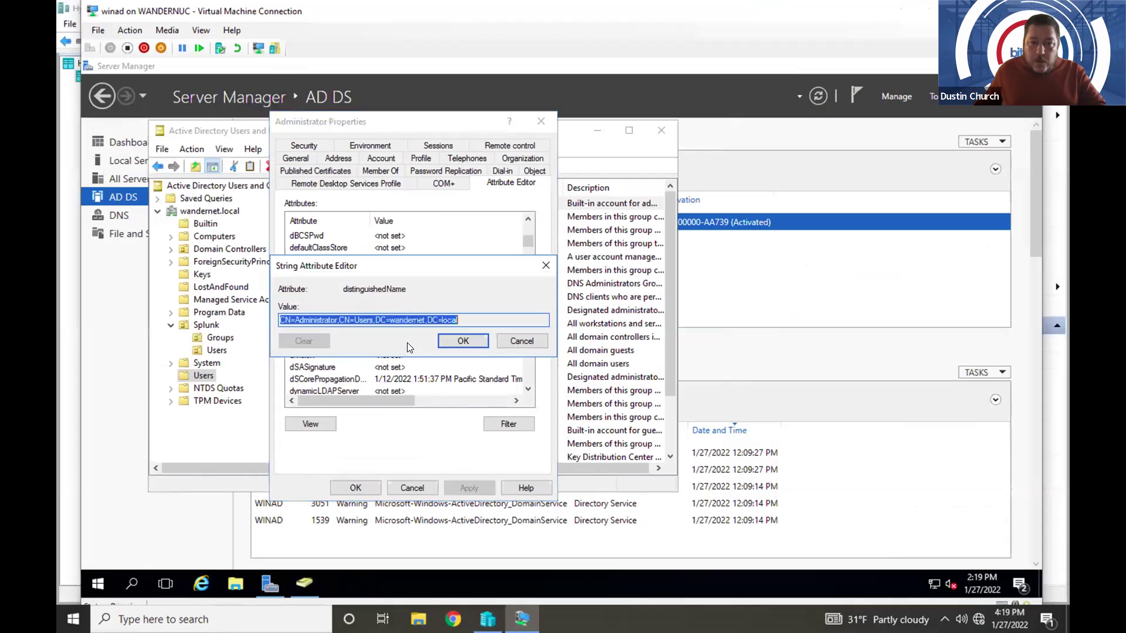
{"action": "right_click", "coordinate": [434, 317]}
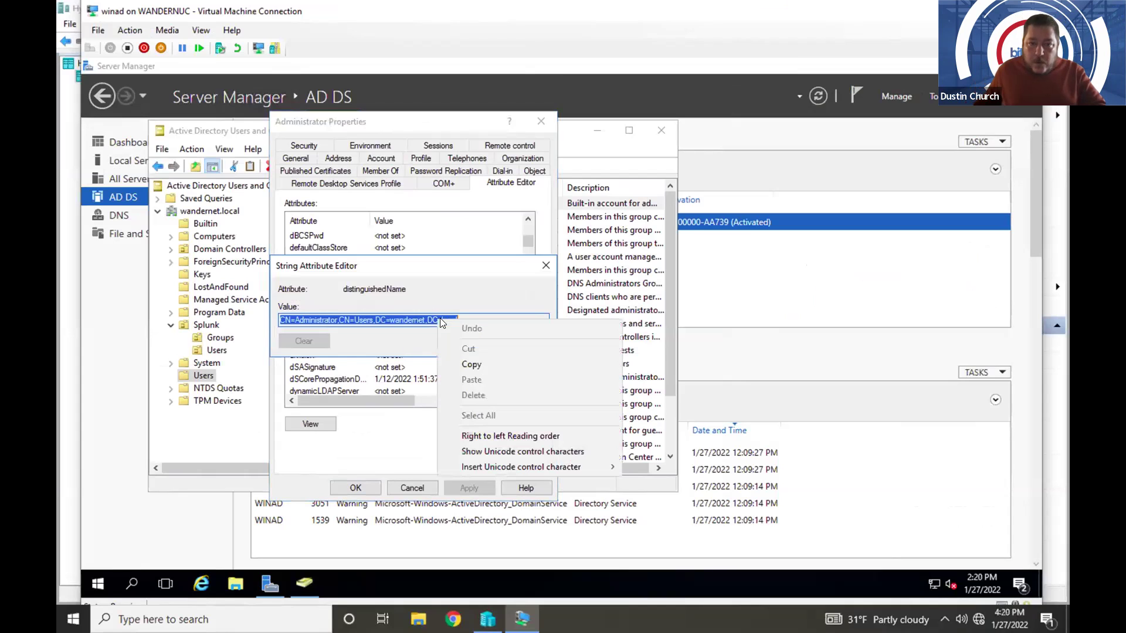
{"action": "left_click", "coordinate": [486, 367]}
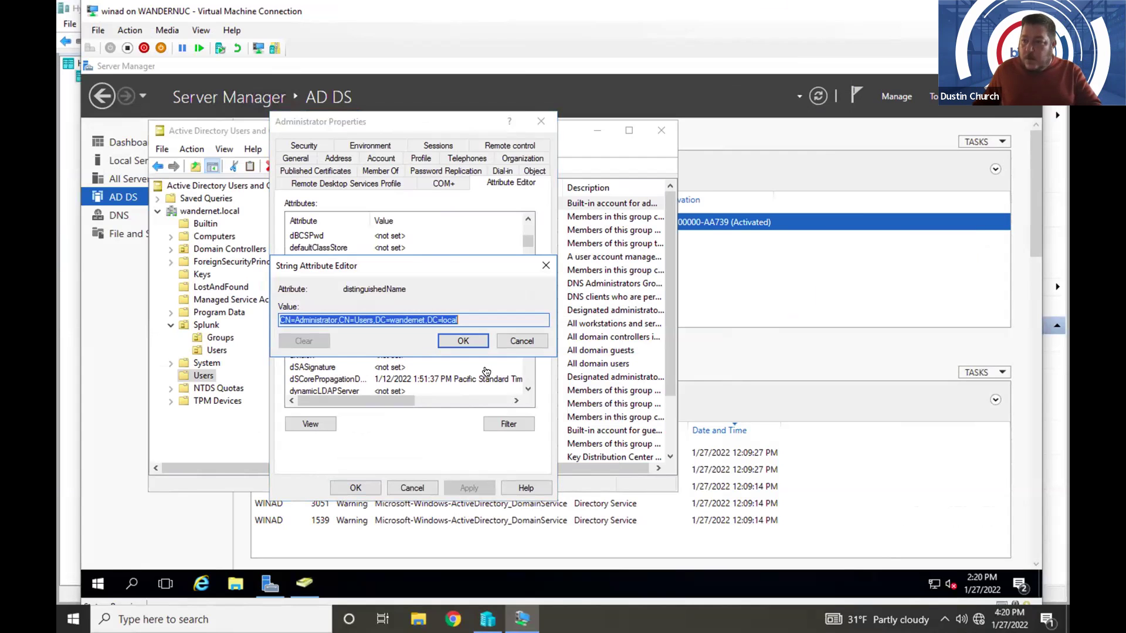
{"action": "key", "text": "ctrl+Left"}
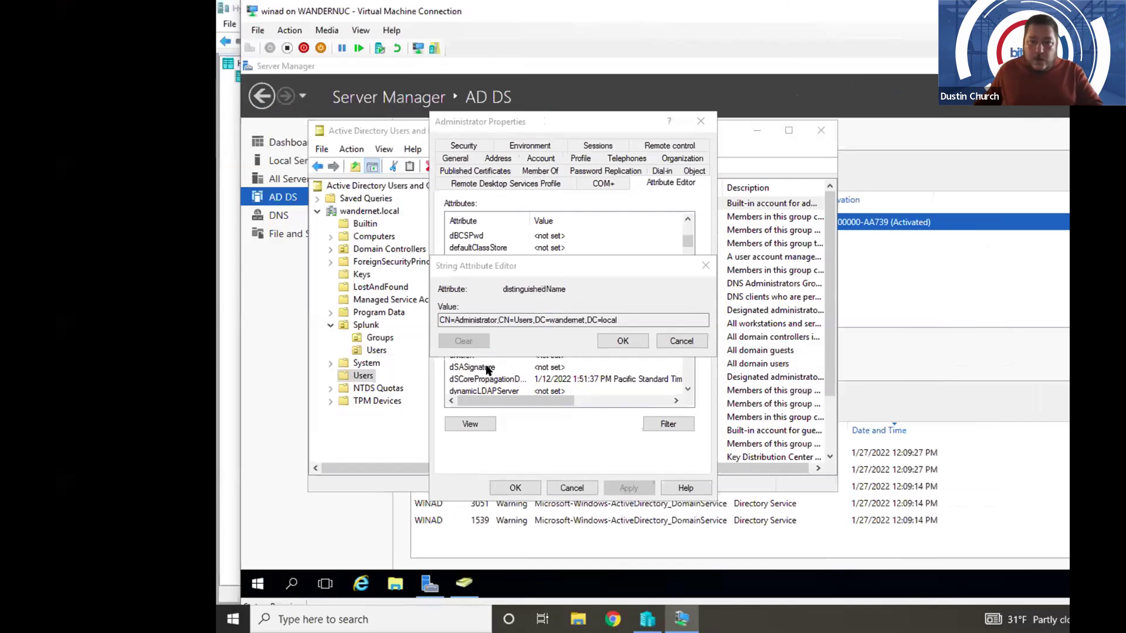
{"action": "key", "text": "super+v"}
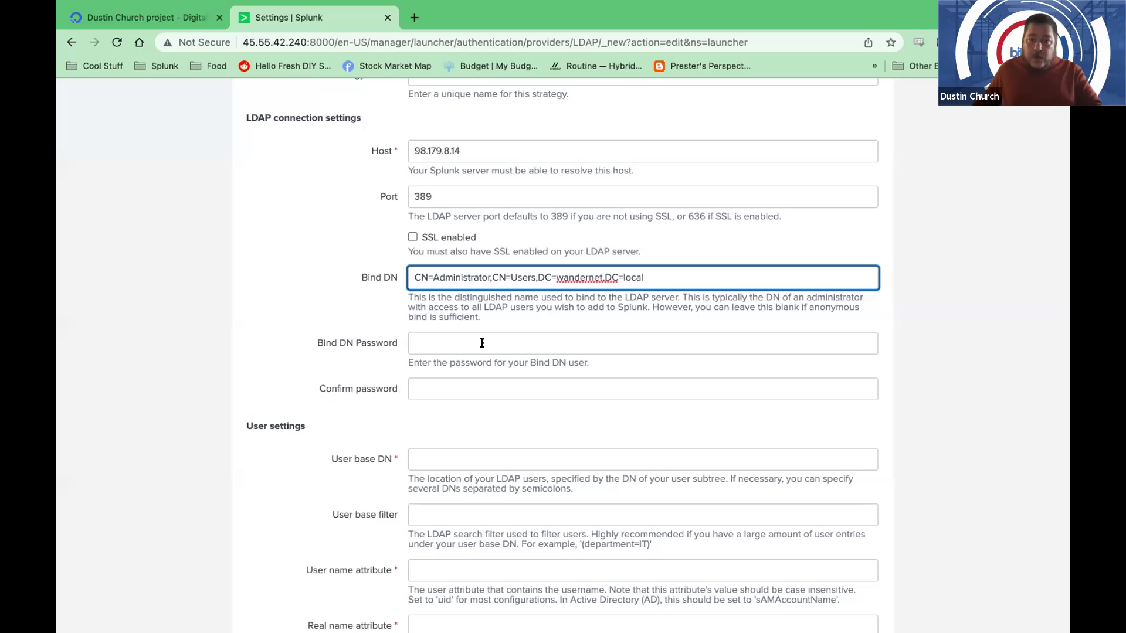
{"action": "left_click", "coordinate": [477, 340]}
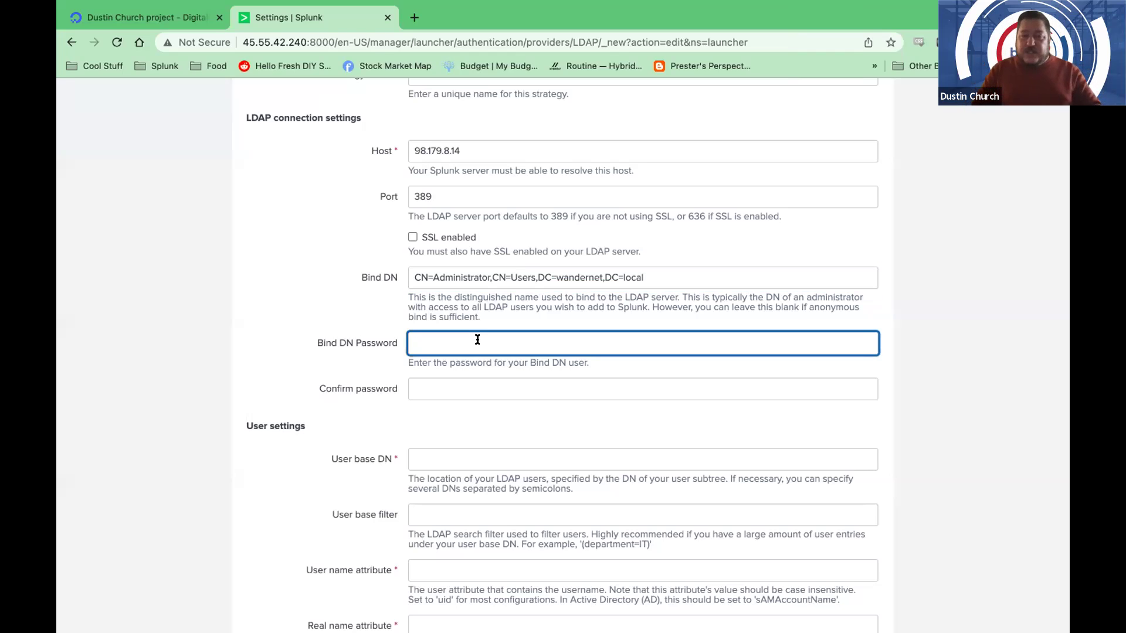
Enter and confirm the bind account's password for the Demo LDAP strategy.
{"action": "type", "text": "•"}
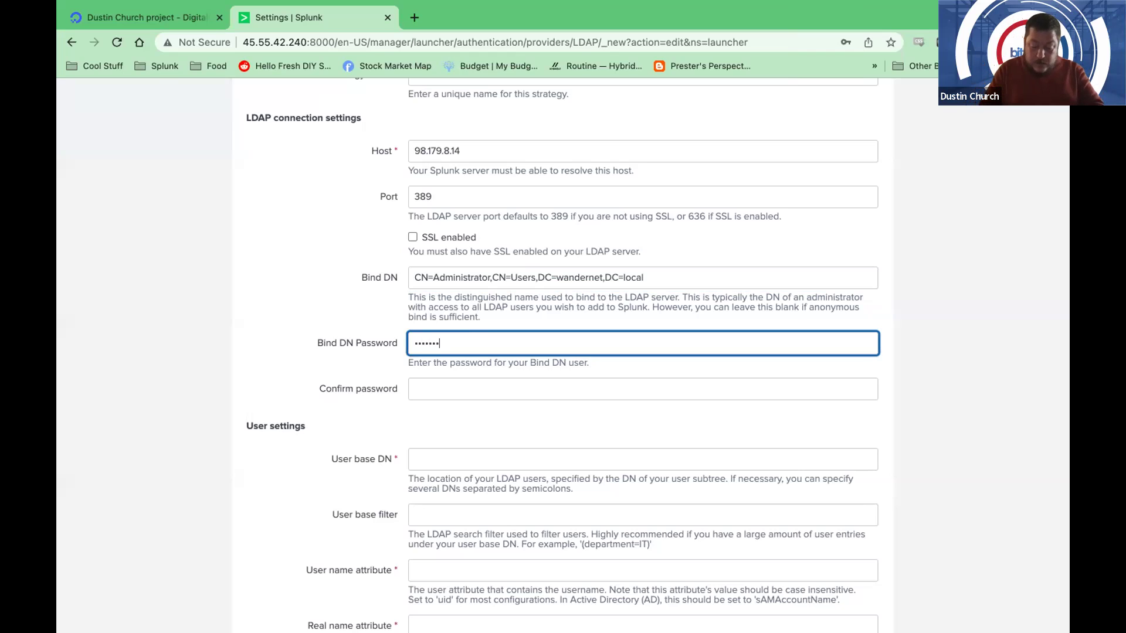
{"action": "type", "text": "••"}
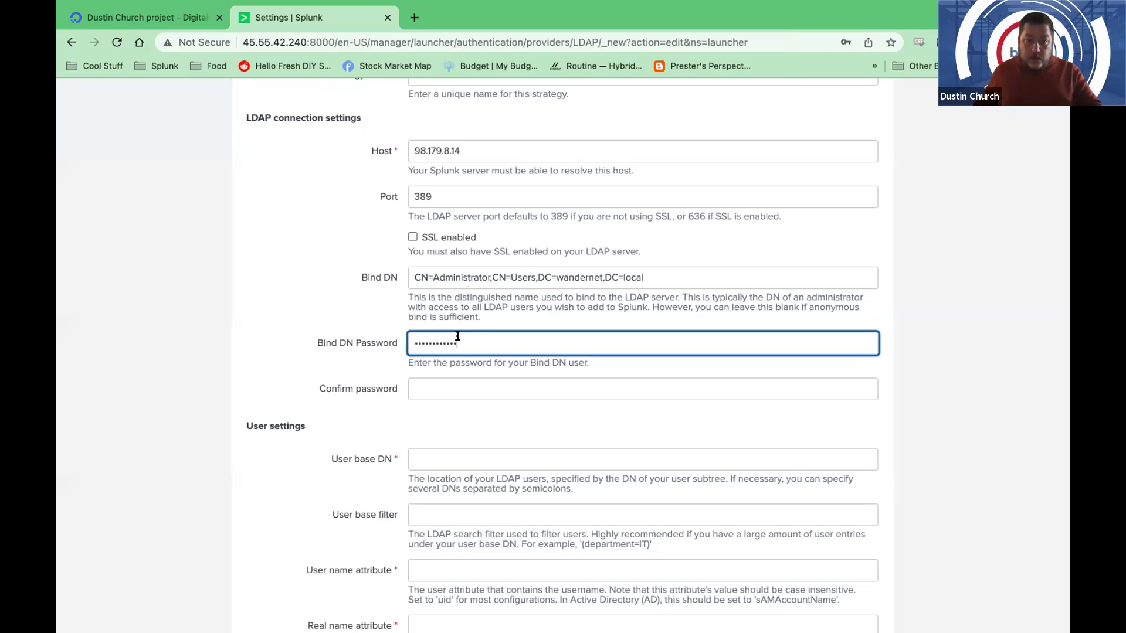
{"action": "left_click", "coordinate": [438, 389]}
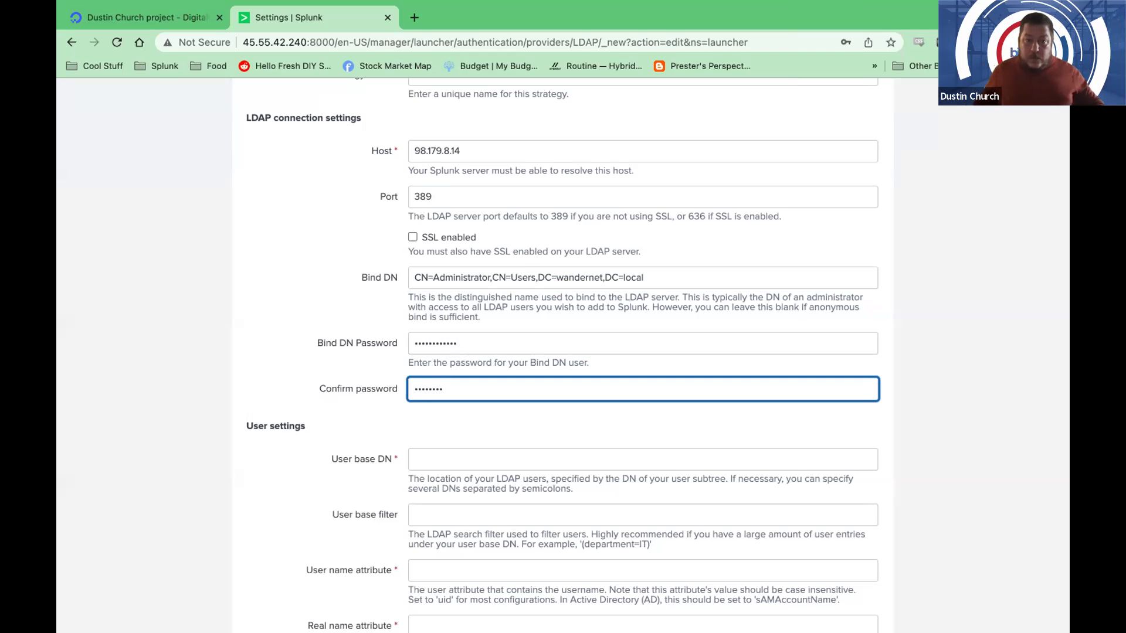
{"action": "type", "text": "•••••••••••"}
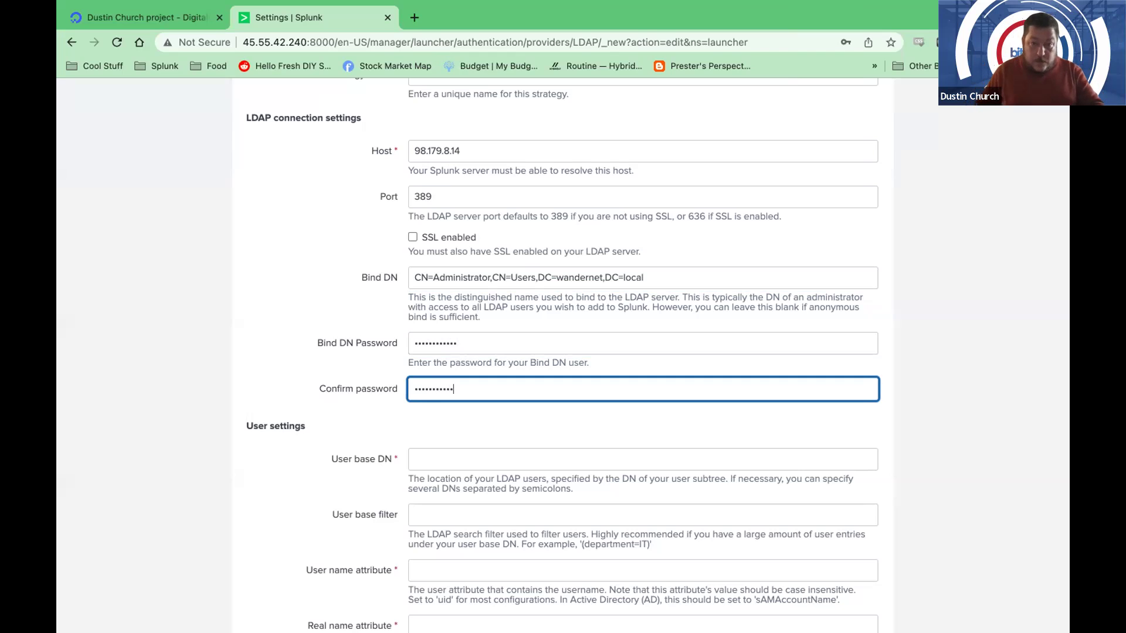
{"action": "scroll", "coordinate": [346, 460], "scroll_direction": "down", "scroll_amount": 3}
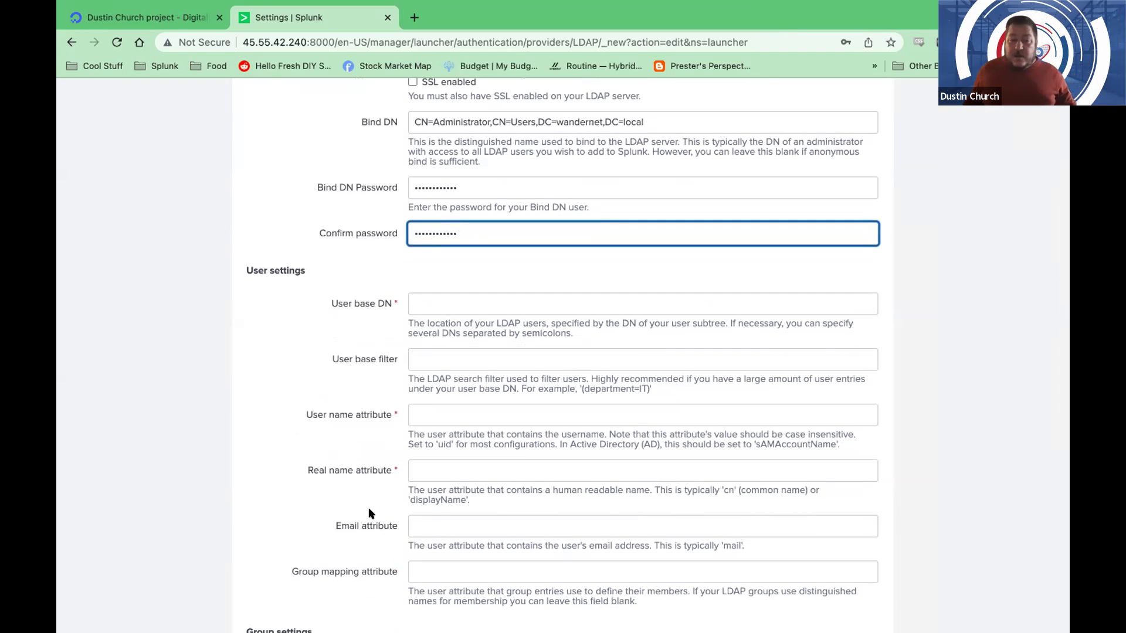
{"action": "scroll", "coordinate": [342, 495], "scroll_direction": "down", "scroll_amount": 2}
{"action": "scroll", "coordinate": [343, 497], "scroll_direction": "down", "scroll_amount": 1}
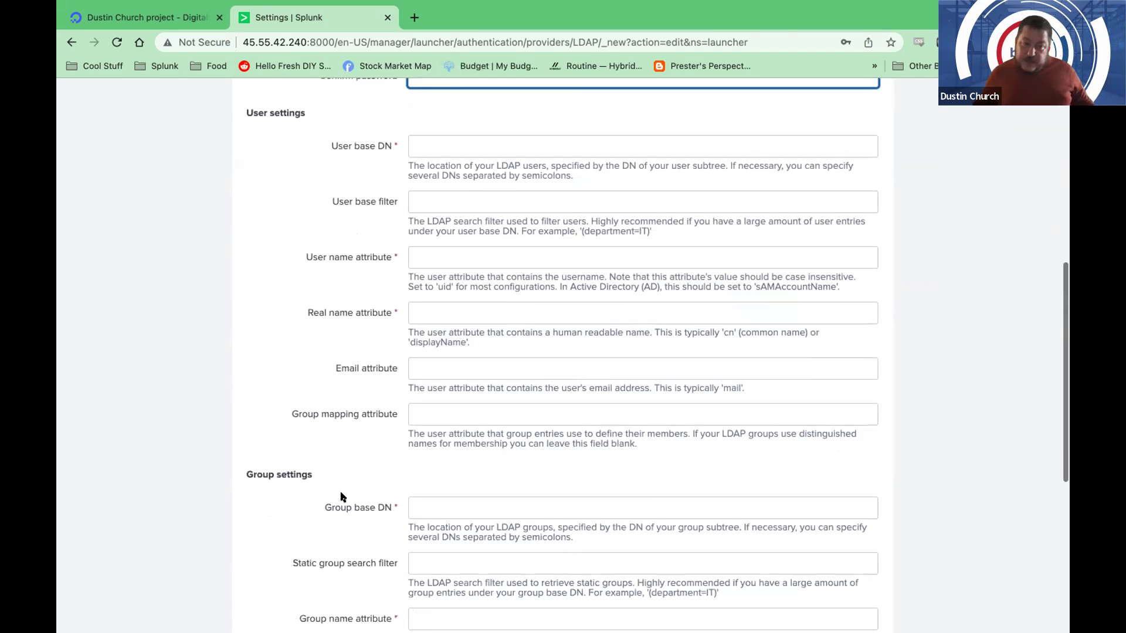
{"action": "scroll", "coordinate": [375, 472], "scroll_direction": "up", "scroll_amount": 1}
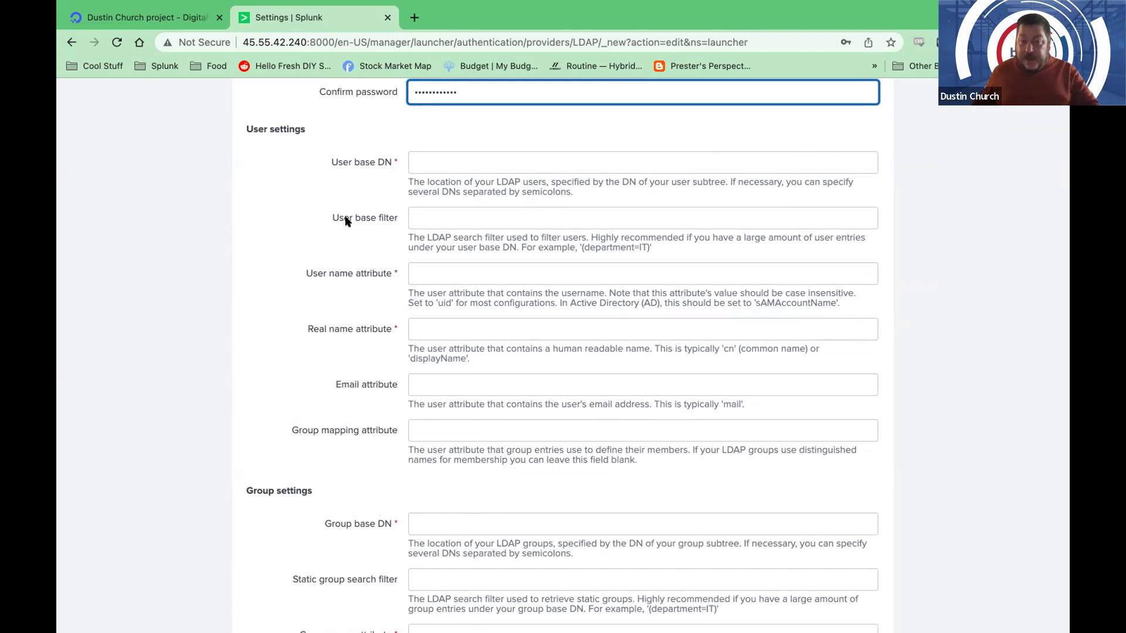
{"action": "key", "text": "ctrl+Left"}
{"action": "key", "text": "ctrl+Right"}
{"action": "key", "text": "ctrl+Right"}
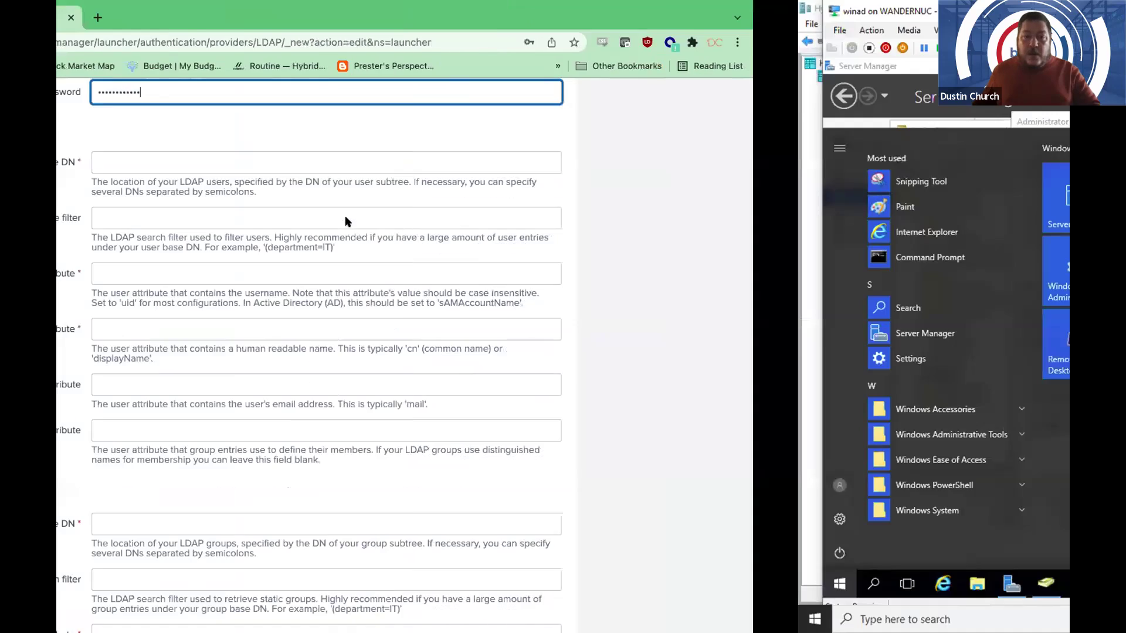
Open the Properties of the Splunk OU's Users container in Active Directory.
{"action": "left_click", "coordinate": [757, 311]}
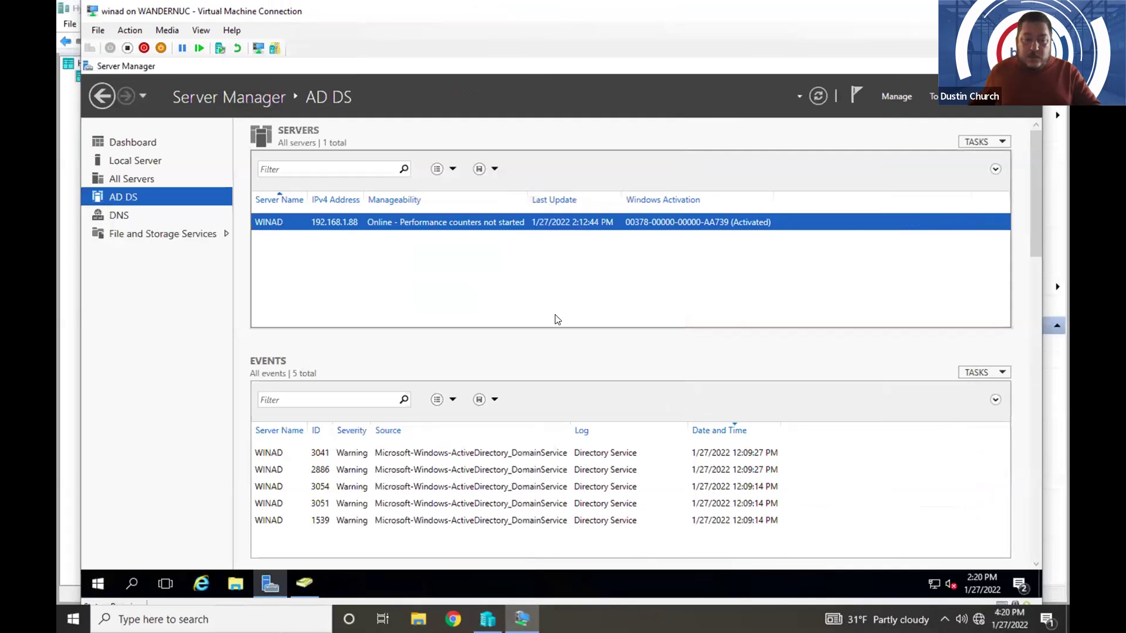
{"action": "left_click", "coordinate": [304, 583]}
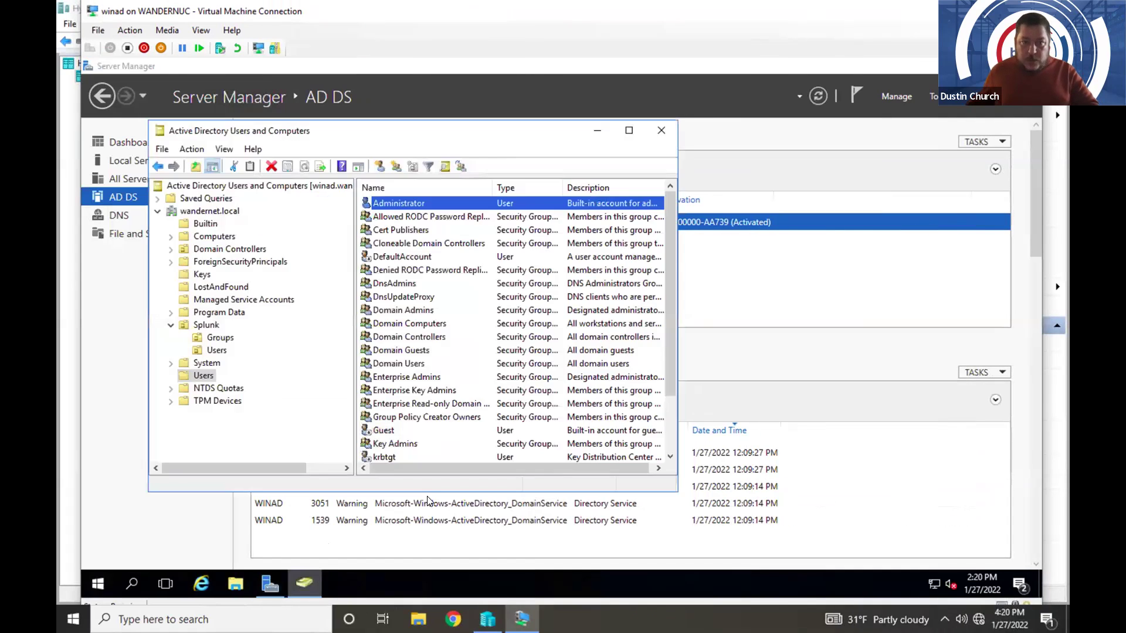
{"action": "left_click", "coordinate": [221, 339]}
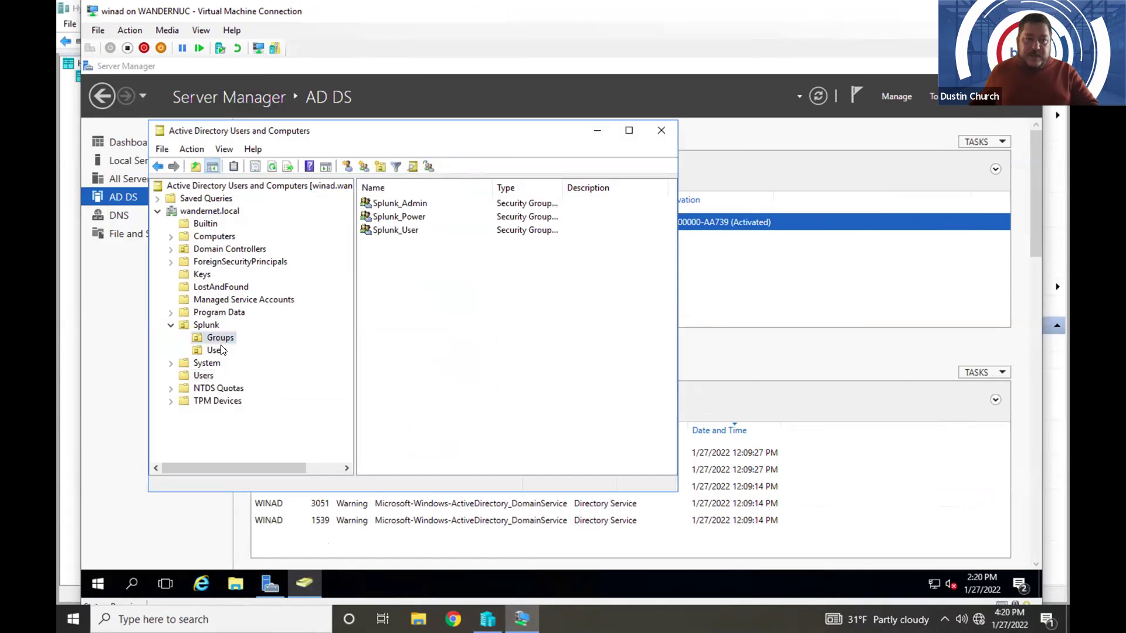
{"action": "left_click", "coordinate": [221, 349]}
{"action": "left_click", "coordinate": [218, 338]}
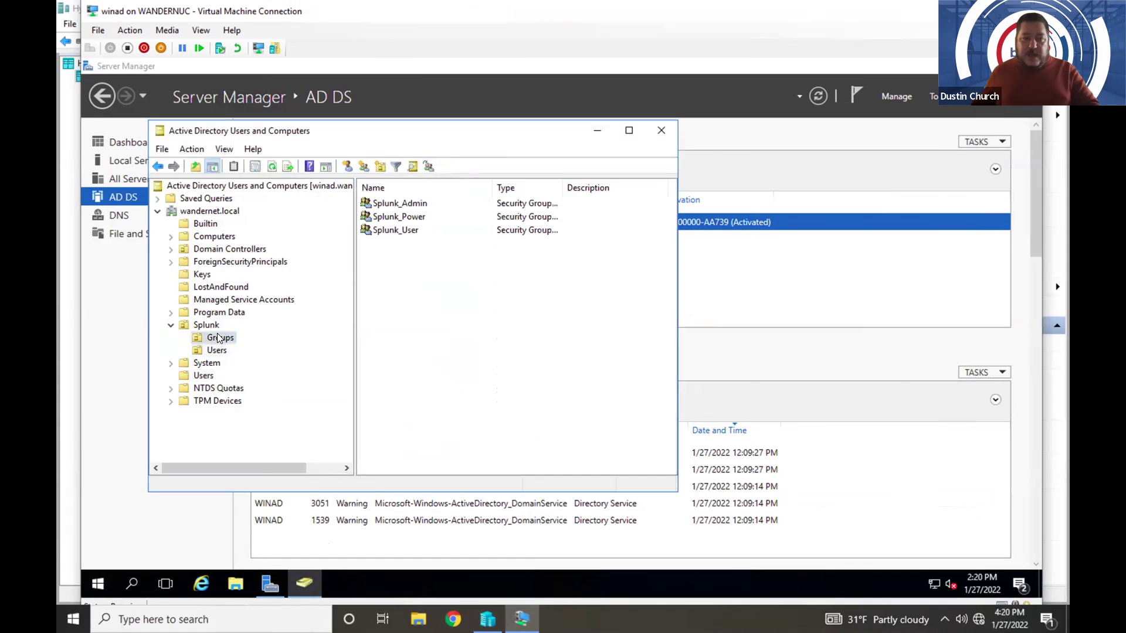
{"action": "right_click", "coordinate": [219, 339]}
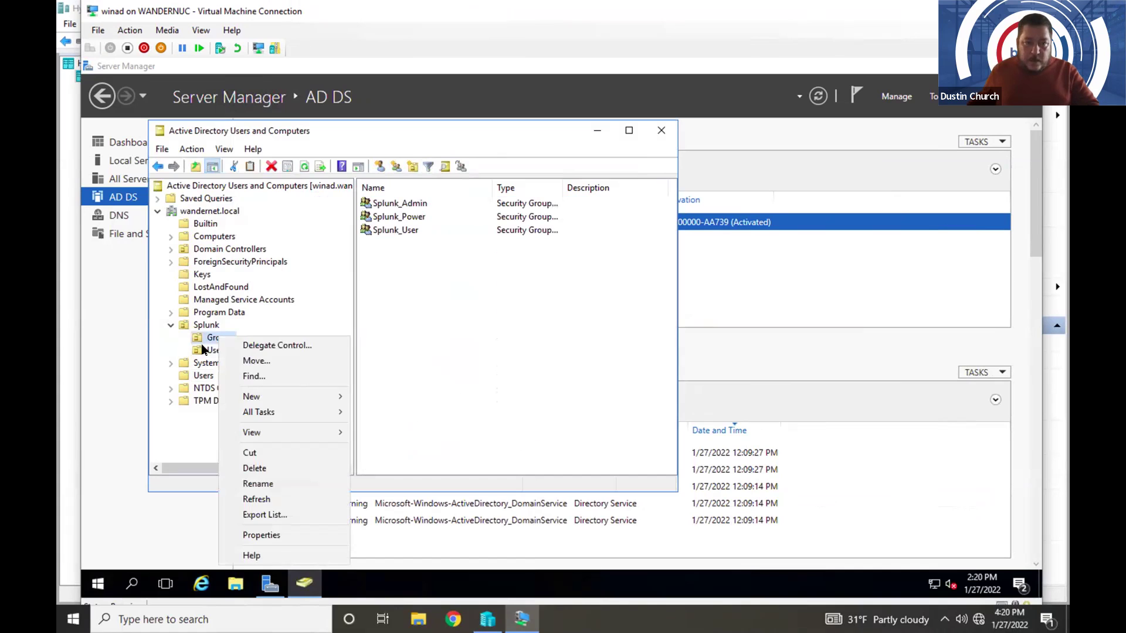
{"action": "left_click", "coordinate": [202, 350]}
{"action": "right_click", "coordinate": [202, 350]}
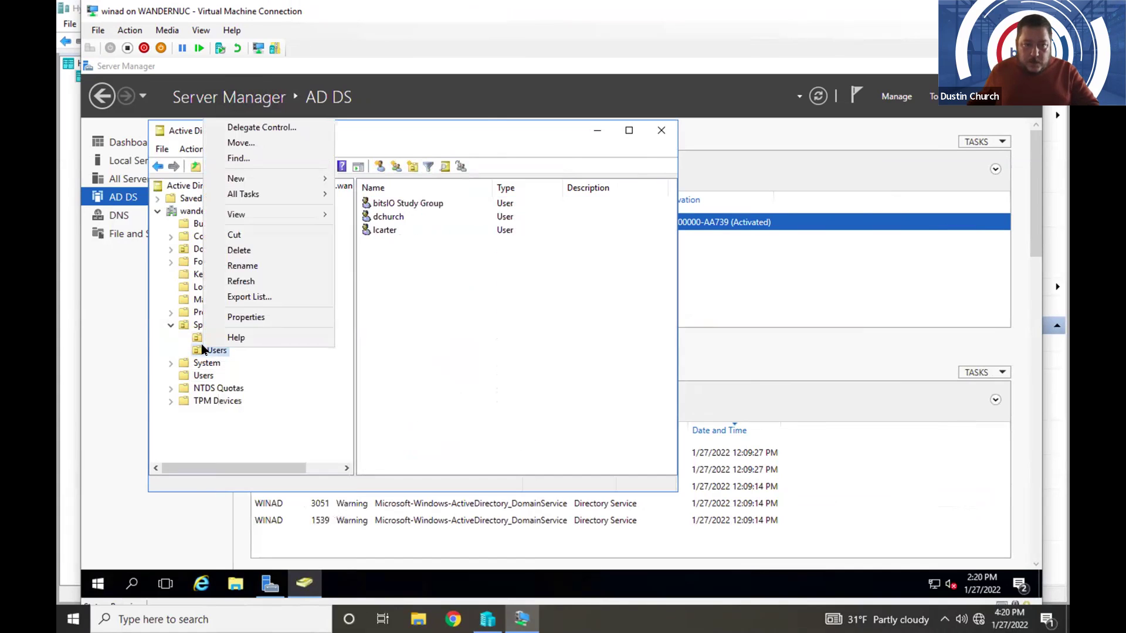
{"action": "left_click", "coordinate": [260, 318]}
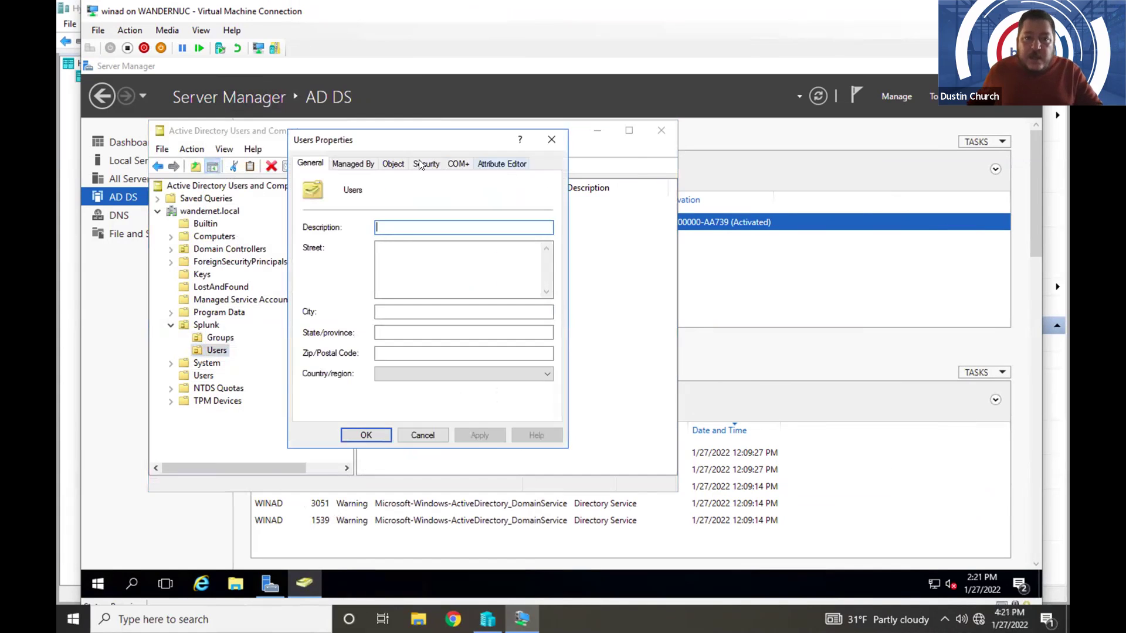
View the Users container's distinguishedName, then go to Splunk's User base DN field.
{"action": "left_click", "coordinate": [507, 166]}
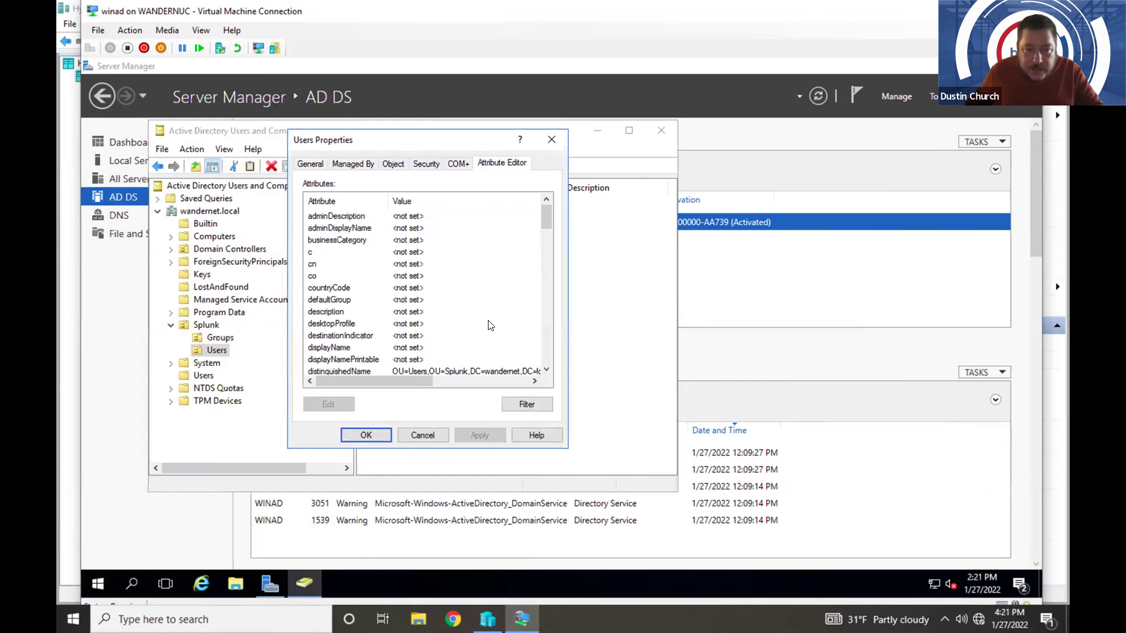
{"action": "left_click", "coordinate": [454, 370]}
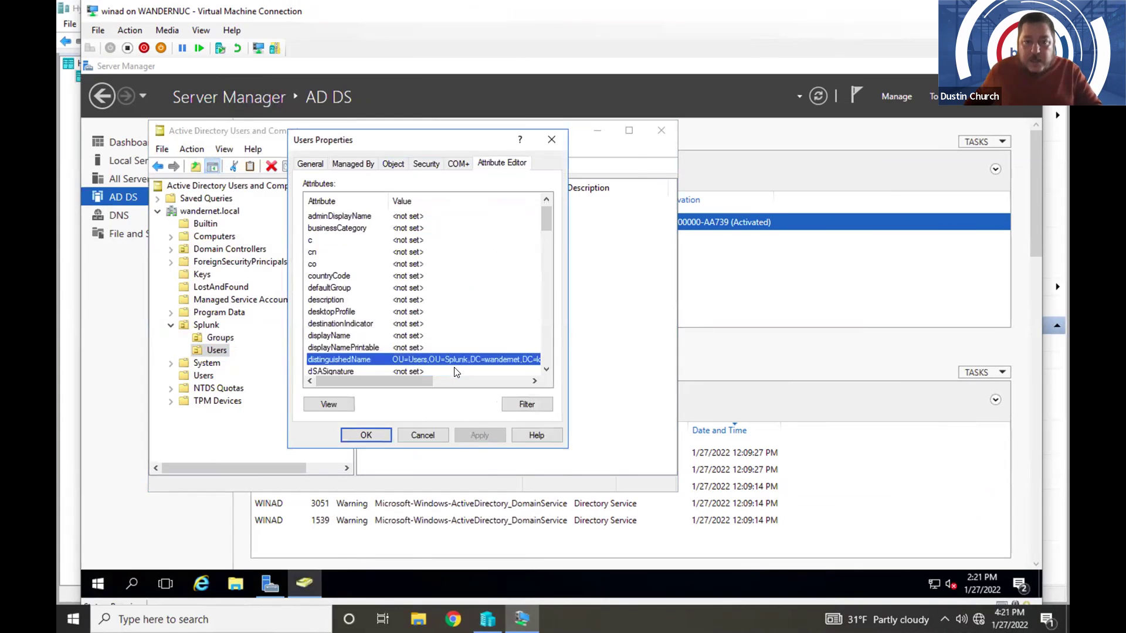
{"action": "double_click", "coordinate": [457, 359]}
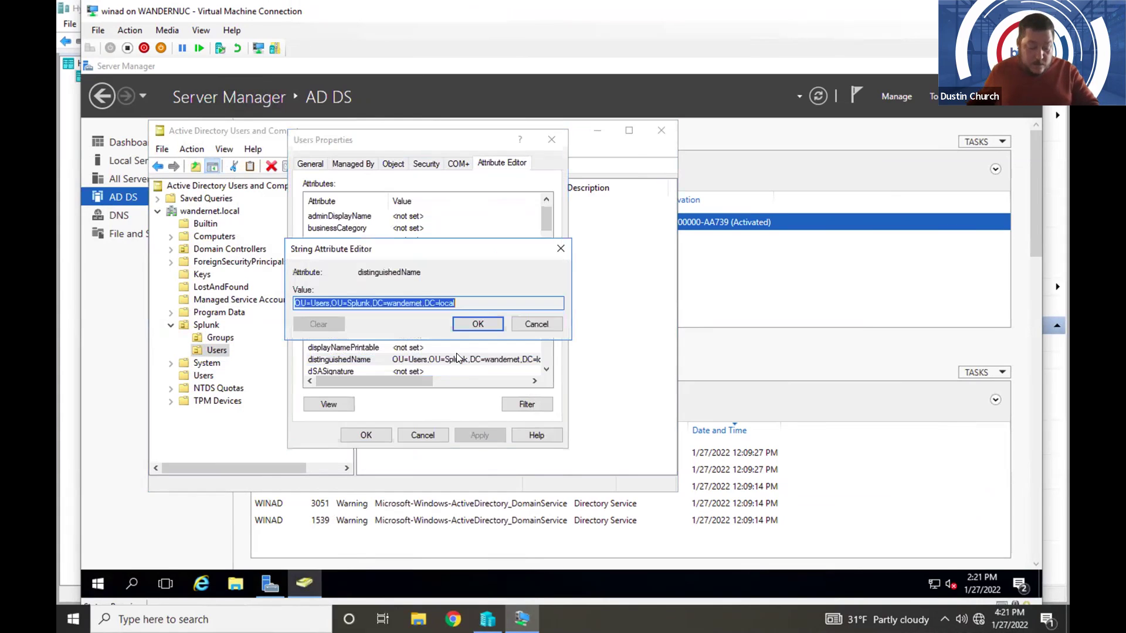
{"action": "left_click", "coordinate": [534, 326]}
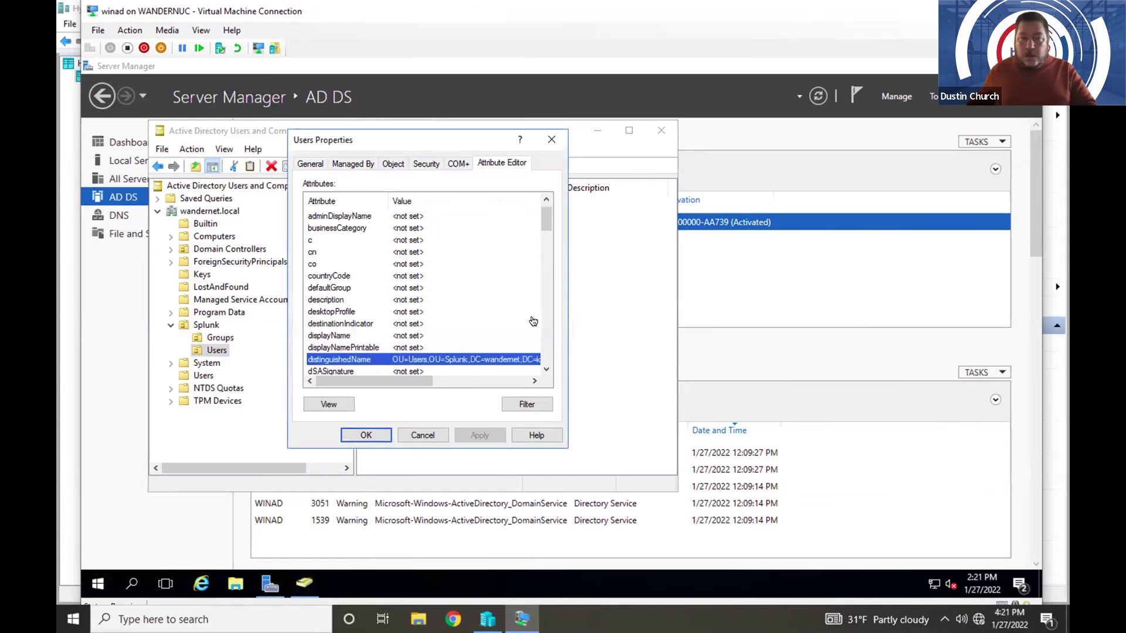
{"action": "key", "text": "super"}
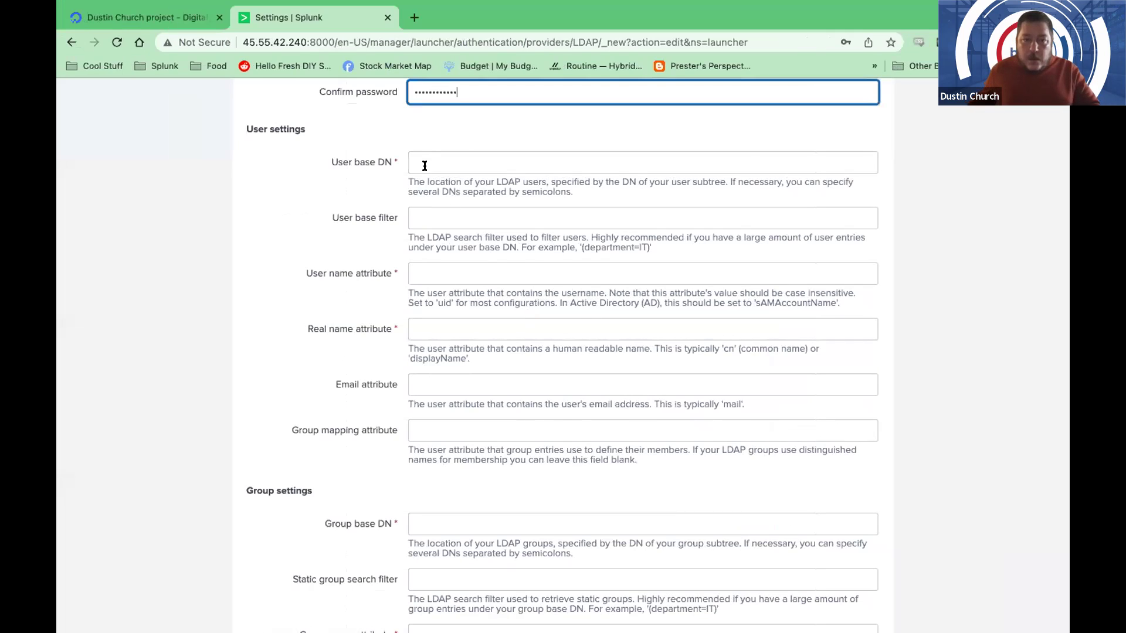
{"action": "left_click", "coordinate": [425, 162]}
Paste the DN into User base DN and copy sAMAccountName from the field hint.
{"action": "type", "text": "CN=Administrator,CN=Users,DC=wandernet,DC=local"}
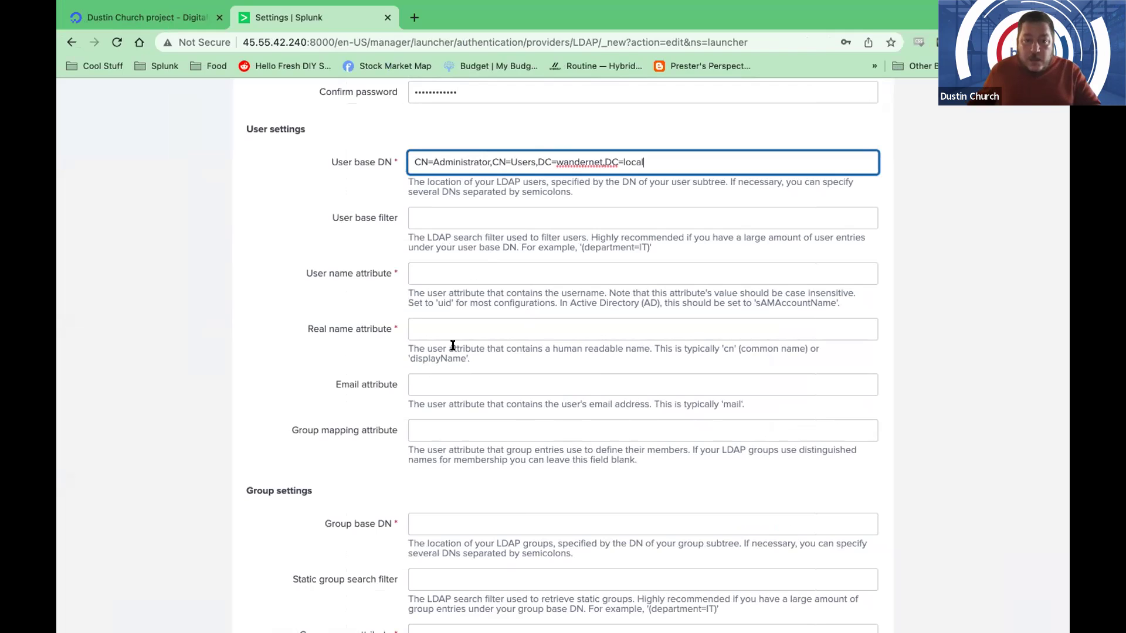
{"action": "left_click", "coordinate": [427, 526]}
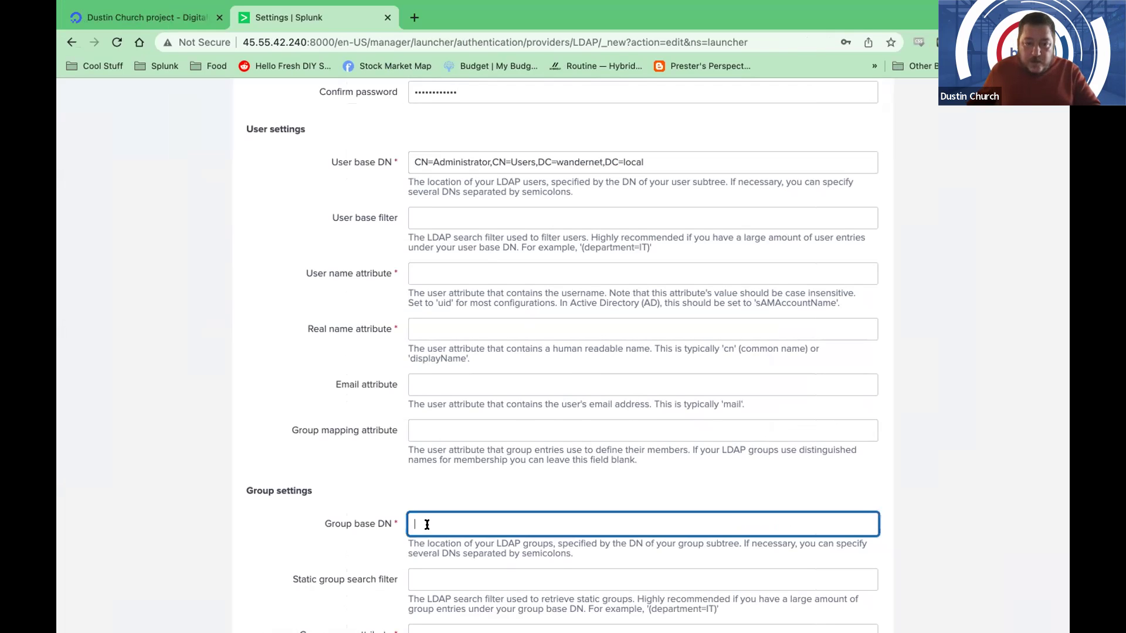
{"action": "left_click", "coordinate": [447, 271]}
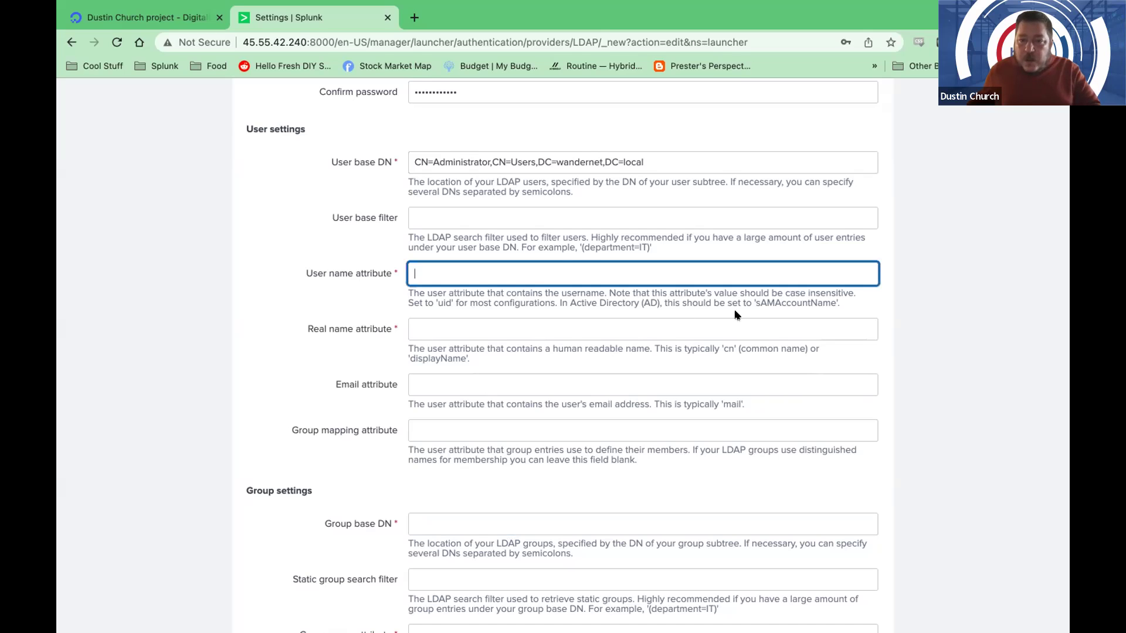
{"action": "left_click", "coordinate": [757, 301]}
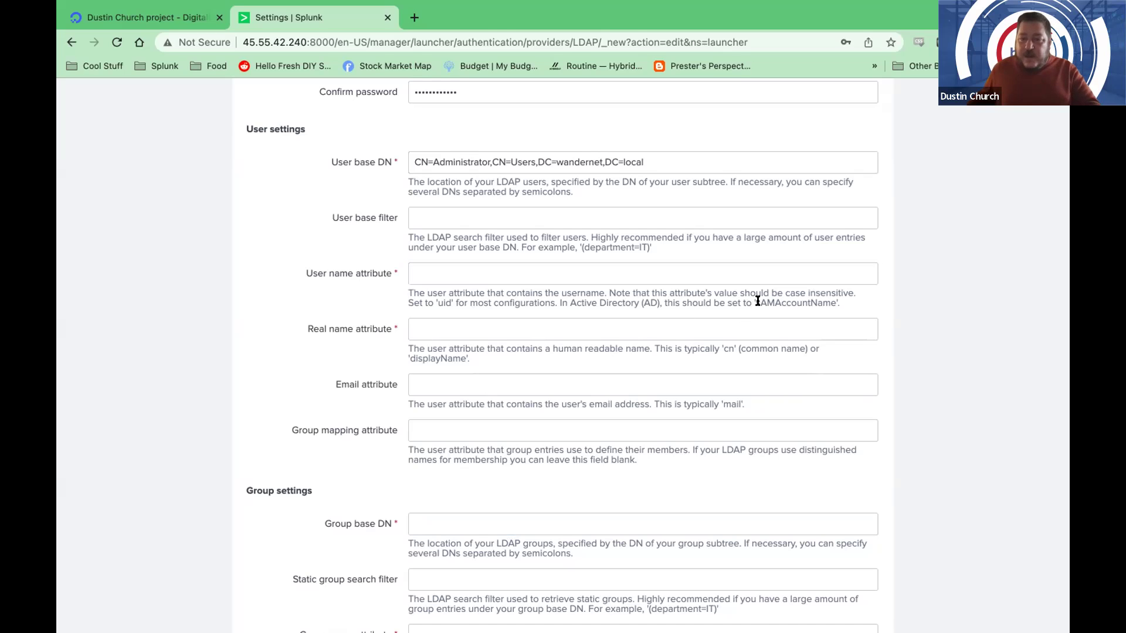
{"action": "left_click", "coordinate": [796, 303]}
{"action": "double_click", "coordinate": [787, 303]}
{"action": "key", "text": "super+c"}
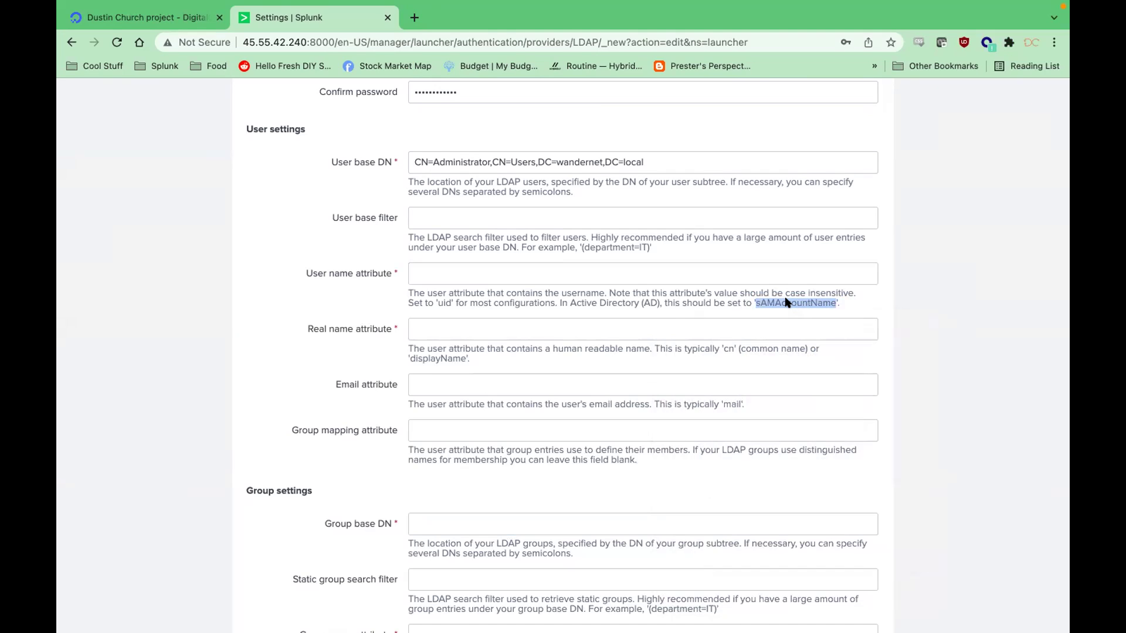
Paste sAMAccountName into the User base filter and return to the Windows server.
{"action": "left_click", "coordinate": [435, 212]}
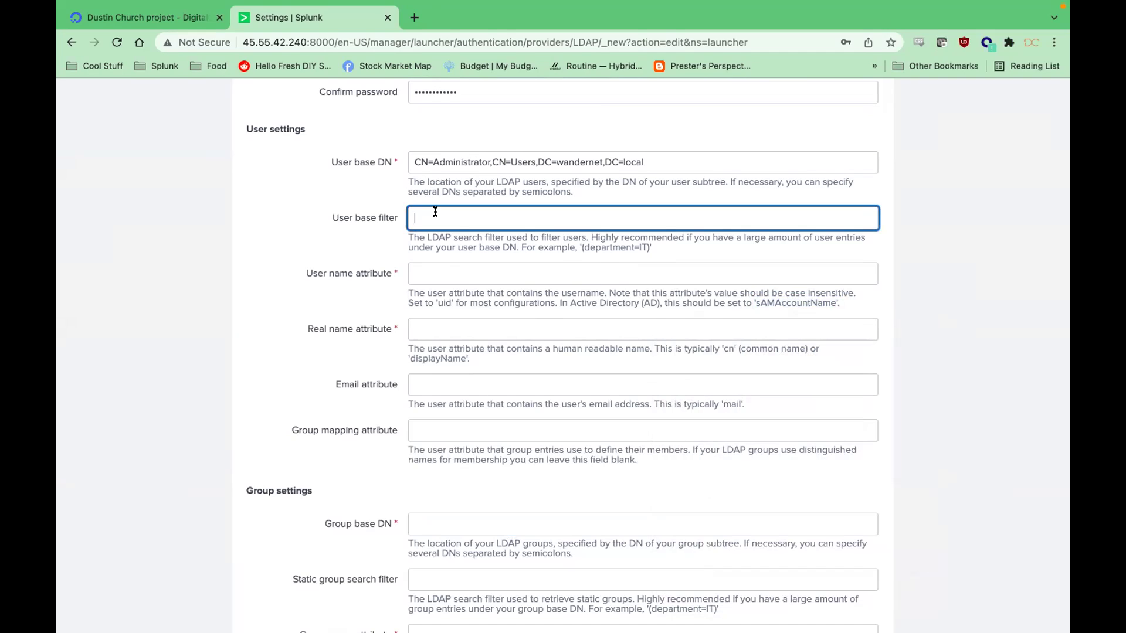
{"action": "key", "text": "super+v"}
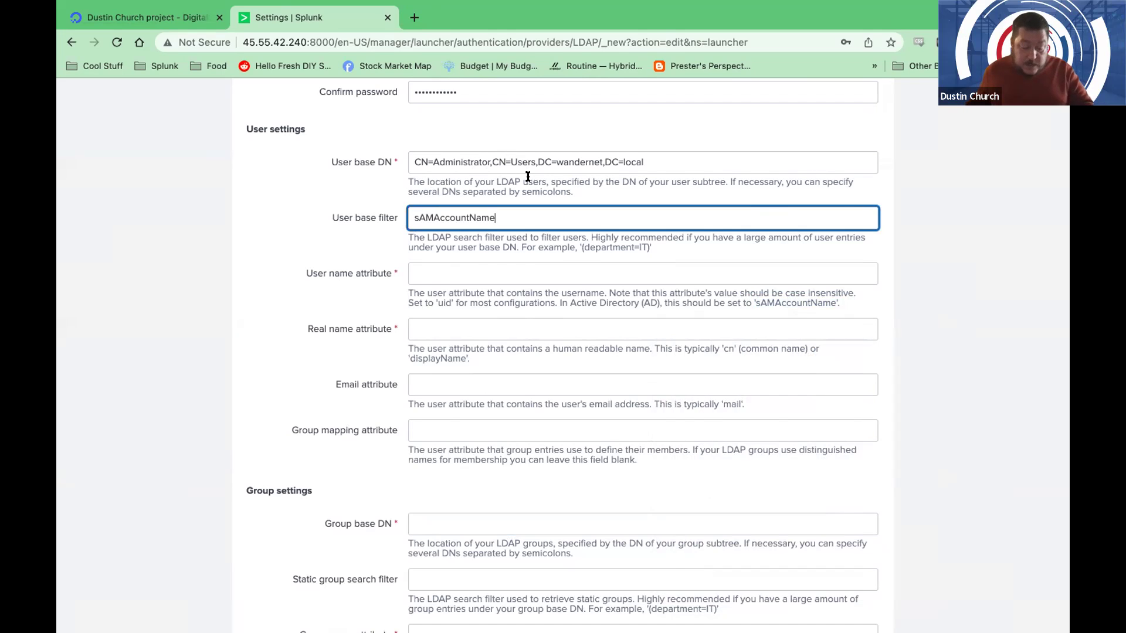
{"action": "key", "text": "ctrl+Left"}
{"action": "key", "text": "ctrl+Right"}
{"action": "key", "text": "ctrl+Right"}
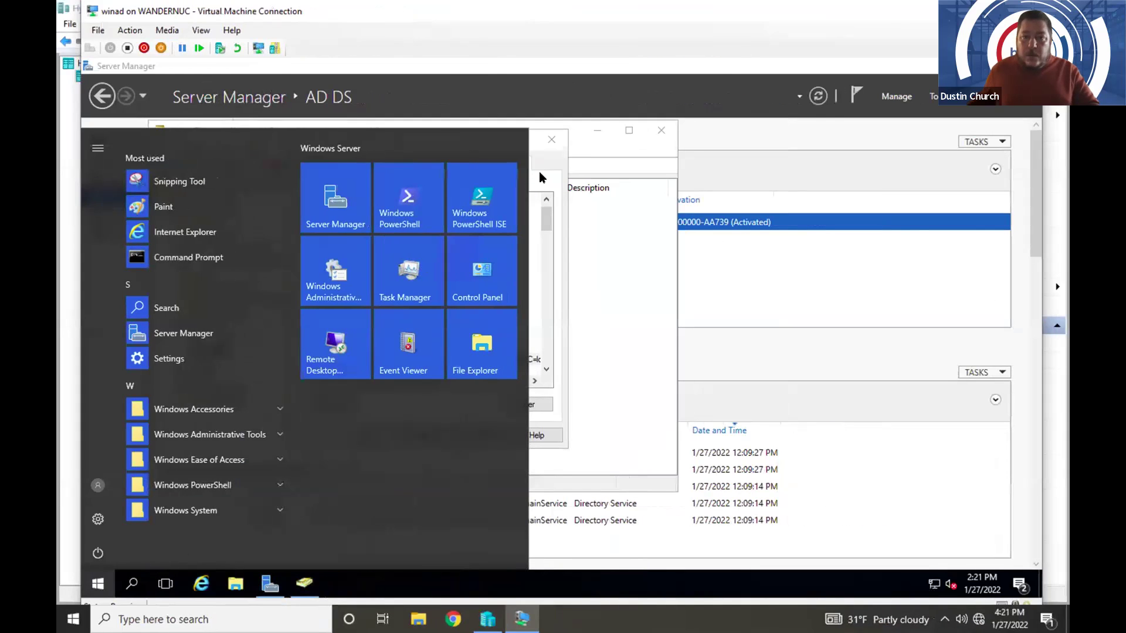
Copy the distinguishedName OU=Users,OU=Splunk,DC=wandernet,DC=local from the Users container's Attribute Editor.
{"action": "left_click", "coordinate": [539, 182]}
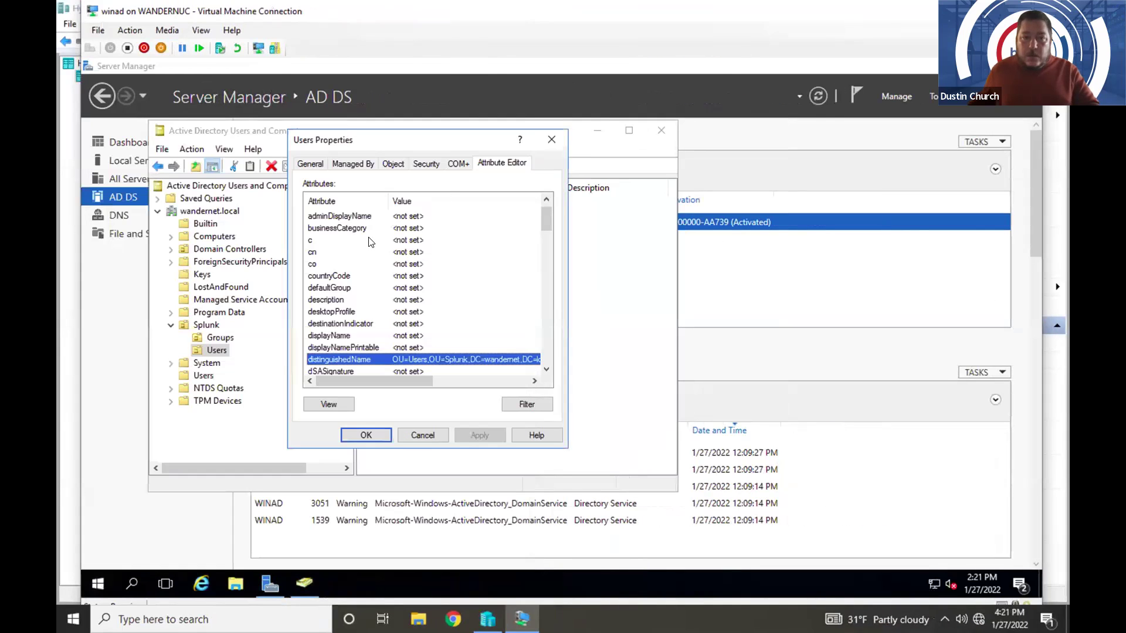
{"action": "double_click", "coordinate": [418, 359]}
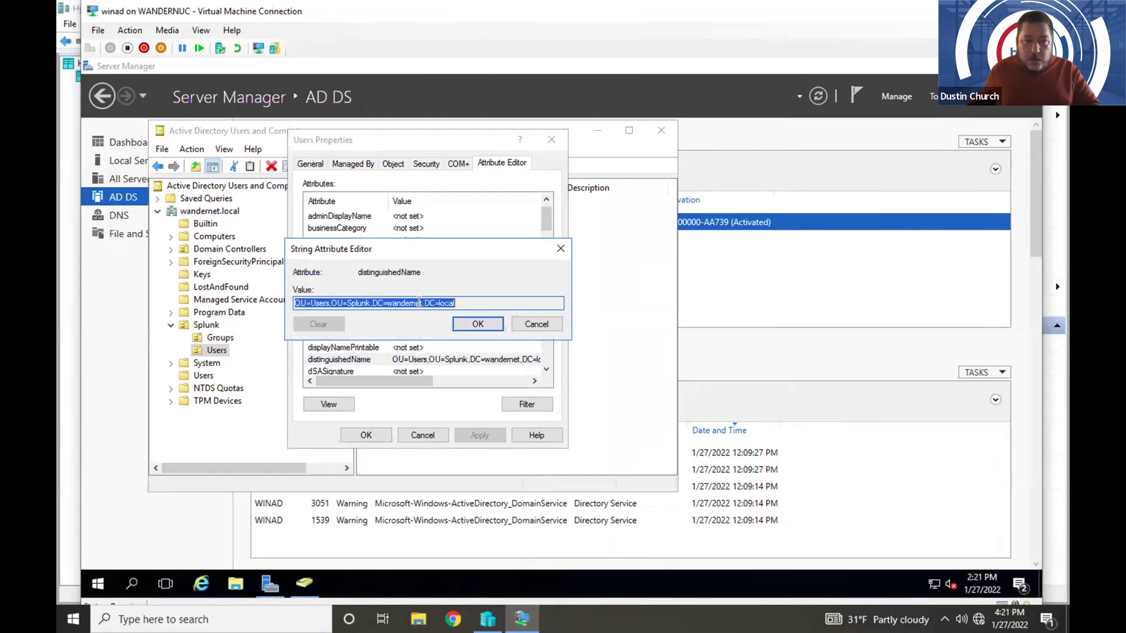
{"action": "right_click", "coordinate": [420, 300]}
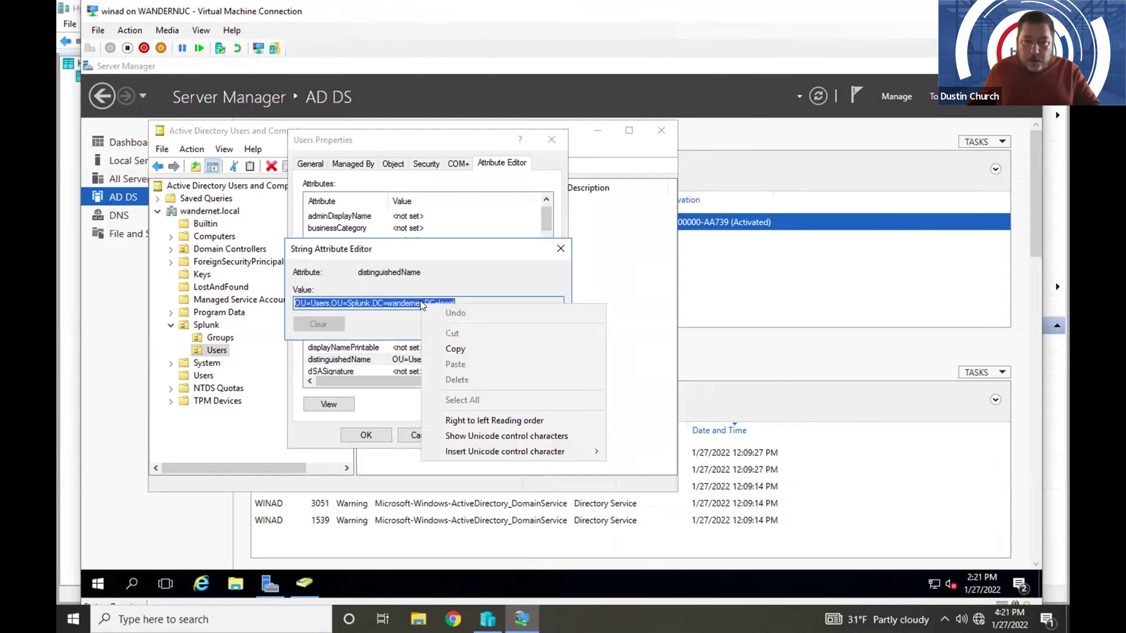
{"action": "left_click", "coordinate": [456, 345]}
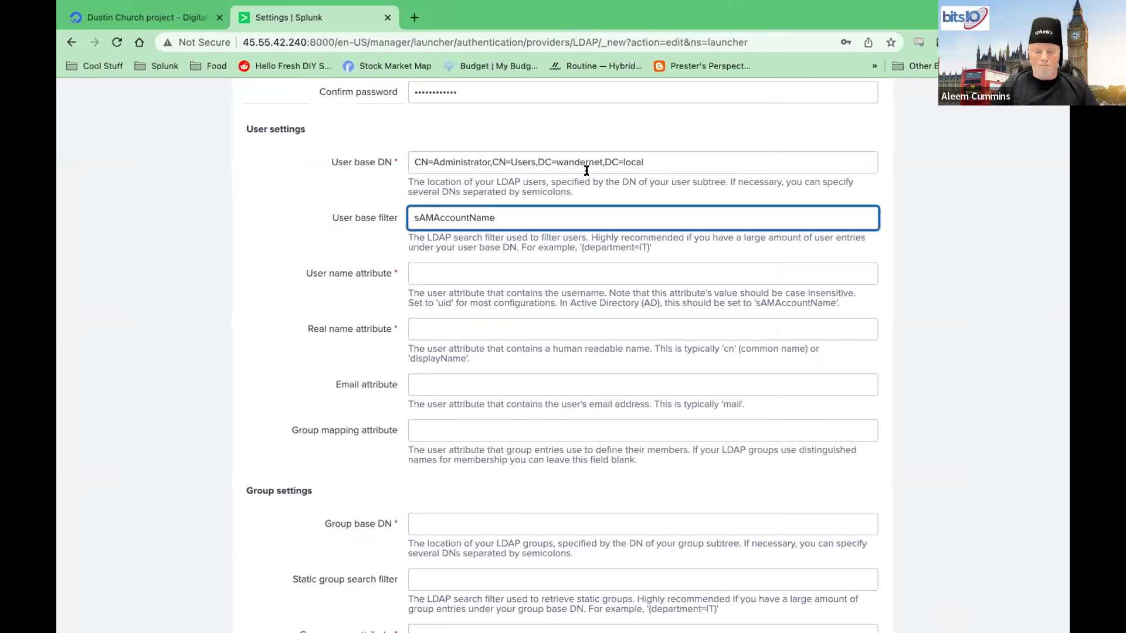
Replace the User base DN with OU=Users,OU=Splunk,DC=wandernet,DC=local.
{"action": "left_click", "coordinate": [666, 163]}
{"action": "triple_click", "coordinate": [658, 163]}
{"action": "key", "text": "super+v"}
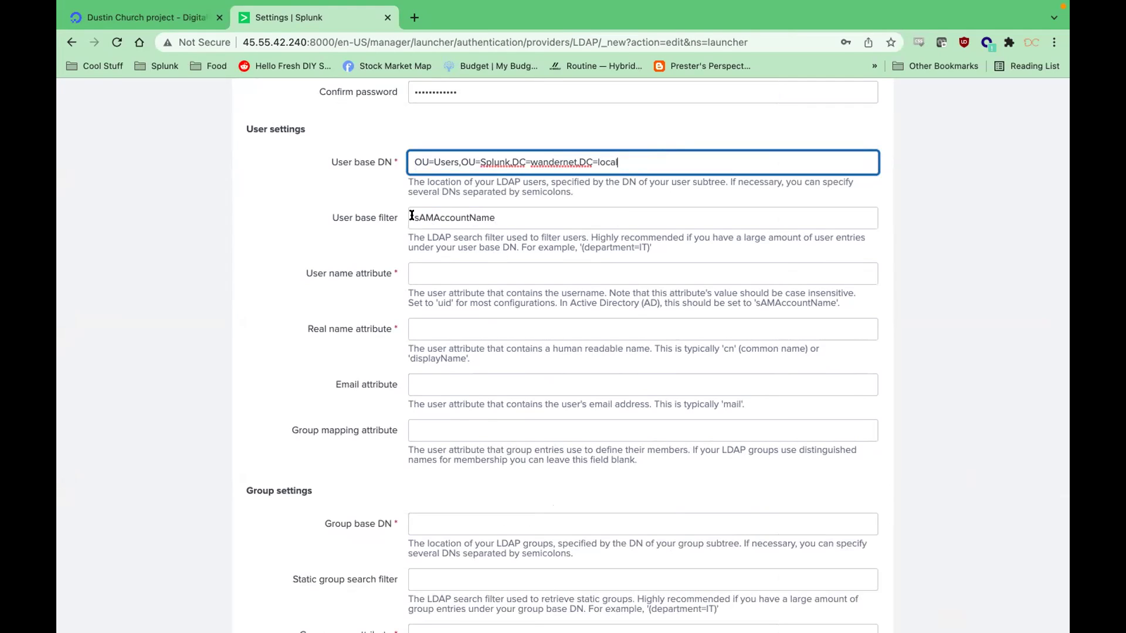
Move sAMAccountName from the User base filter into the User name attribute field.
{"action": "left_click_drag", "start_coordinate": [517, 217], "coordinate": [354, 216]}
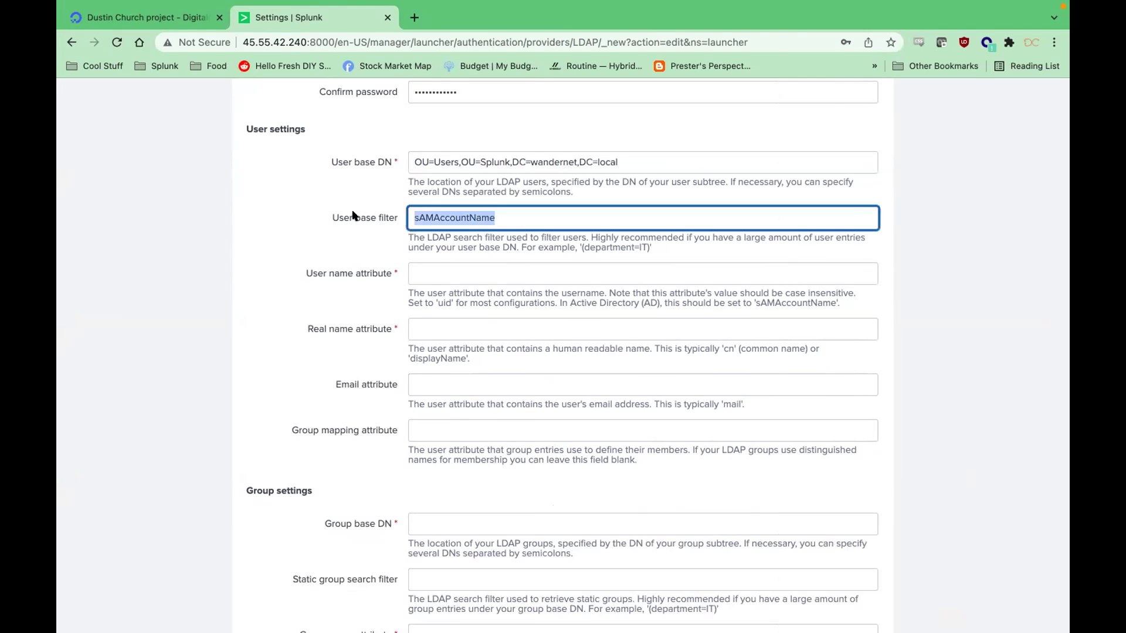
{"action": "key", "text": "super+x"}
{"action": "left_click", "coordinate": [436, 269]}
{"action": "key", "text": "super+v"}
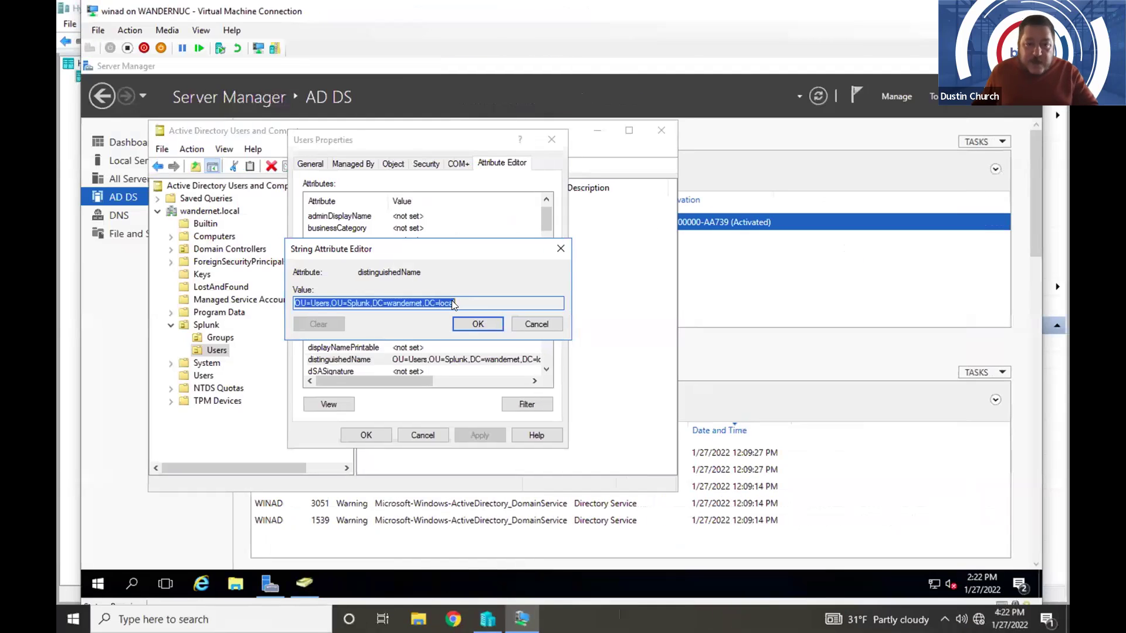
Close the distinguishedName value and the Users container properties without saving.
{"action": "left_click", "coordinate": [535, 322]}
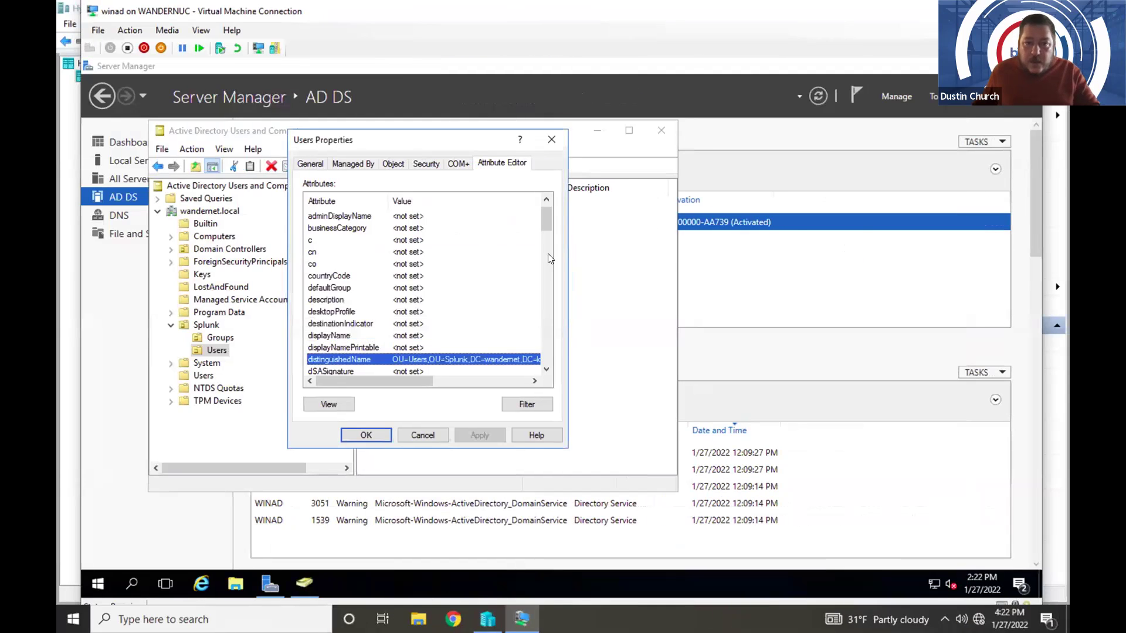
{"action": "scroll", "coordinate": [545, 364], "scroll_direction": "down", "scroll_amount": 4}
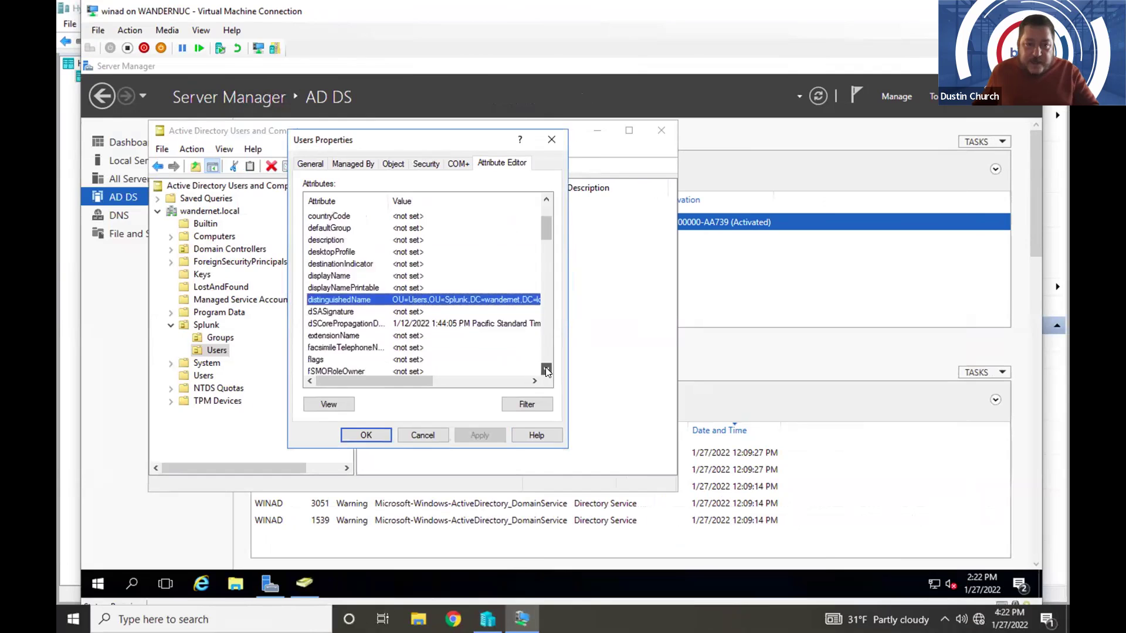
{"action": "scroll", "coordinate": [545, 354], "scroll_direction": "down", "scroll_amount": 10}
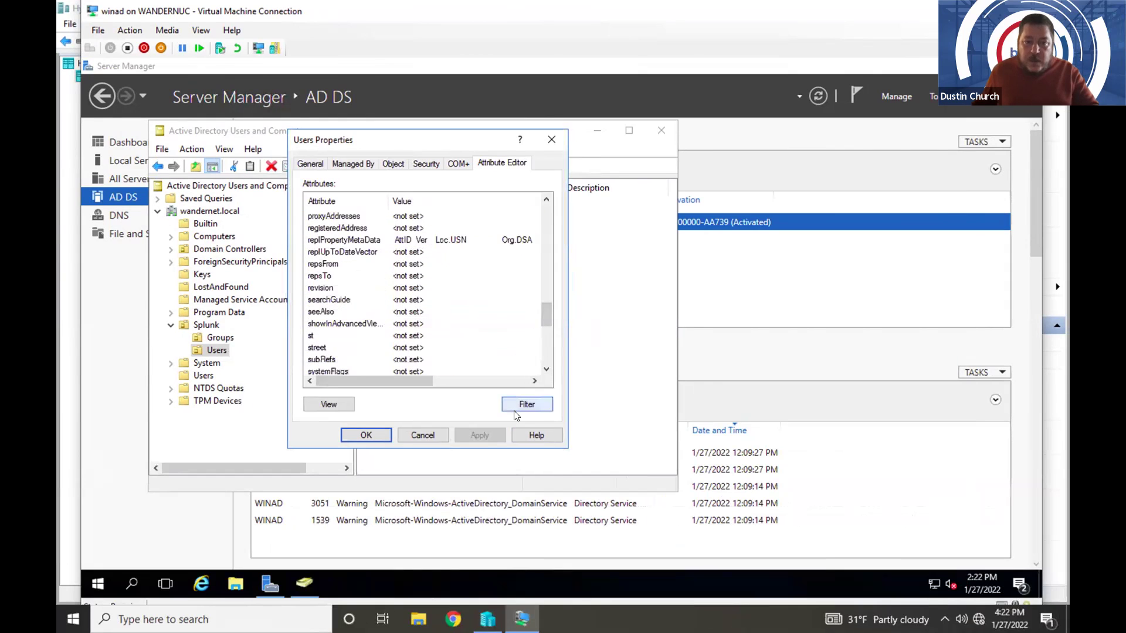
{"action": "left_click", "coordinate": [423, 434]}
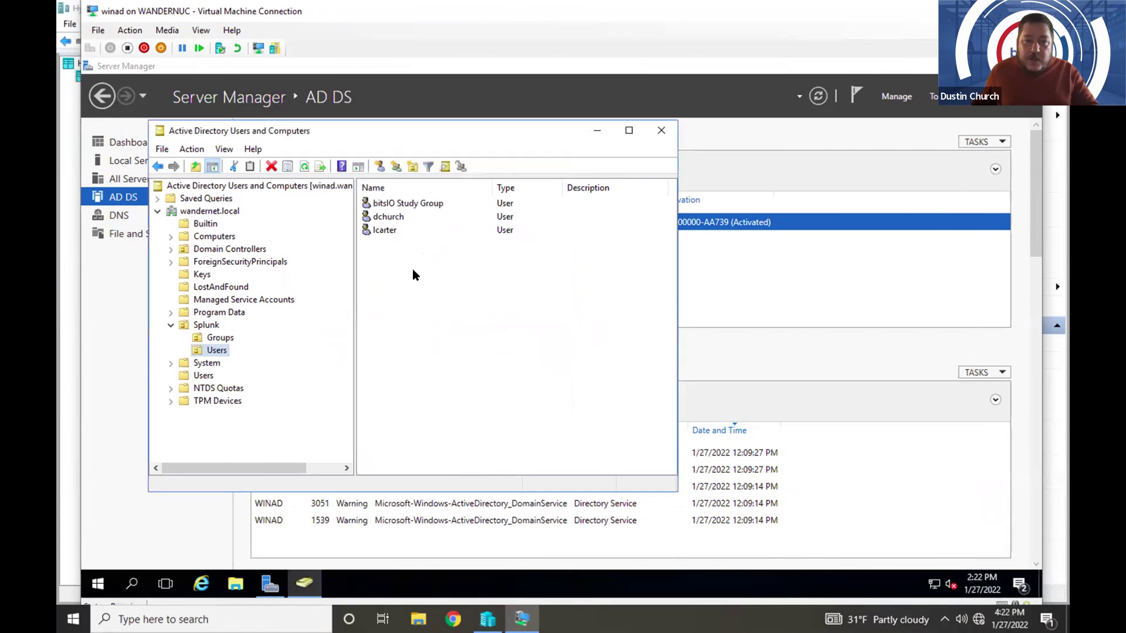
Open the second Splunk user account's properties at the Attribute Editor.
{"action": "left_click", "coordinate": [387, 216]}
{"action": "right_click", "coordinate": [387, 217]}
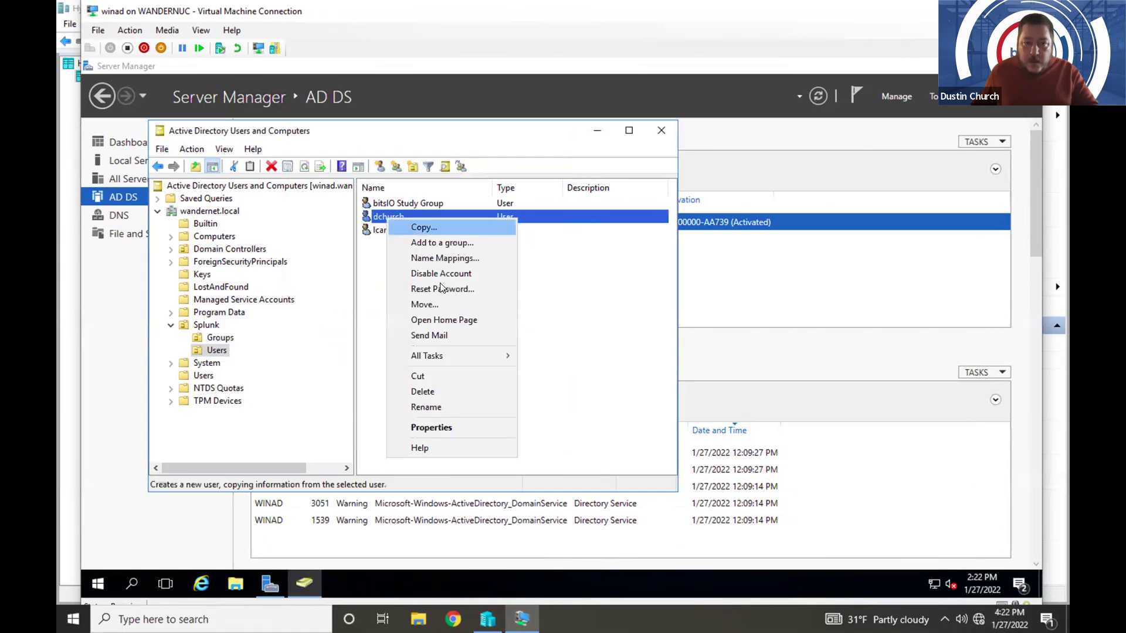
{"action": "left_click", "coordinate": [423, 427]}
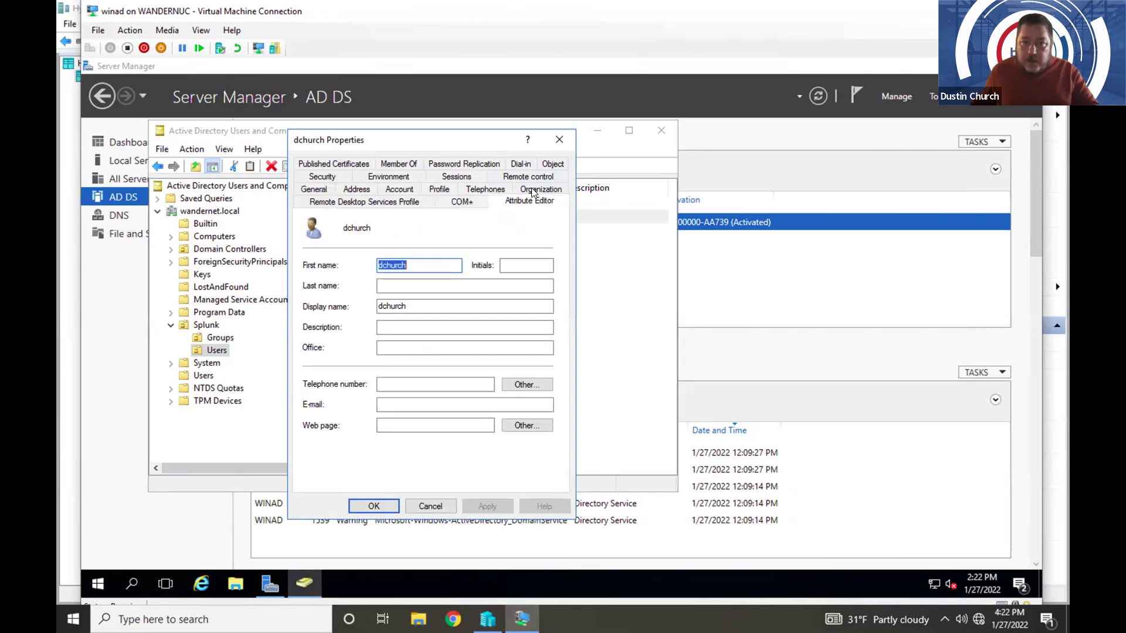
{"action": "left_click", "coordinate": [531, 190]}
{"action": "scroll", "coordinate": [548, 384], "scroll_direction": "down", "scroll_amount": 20}
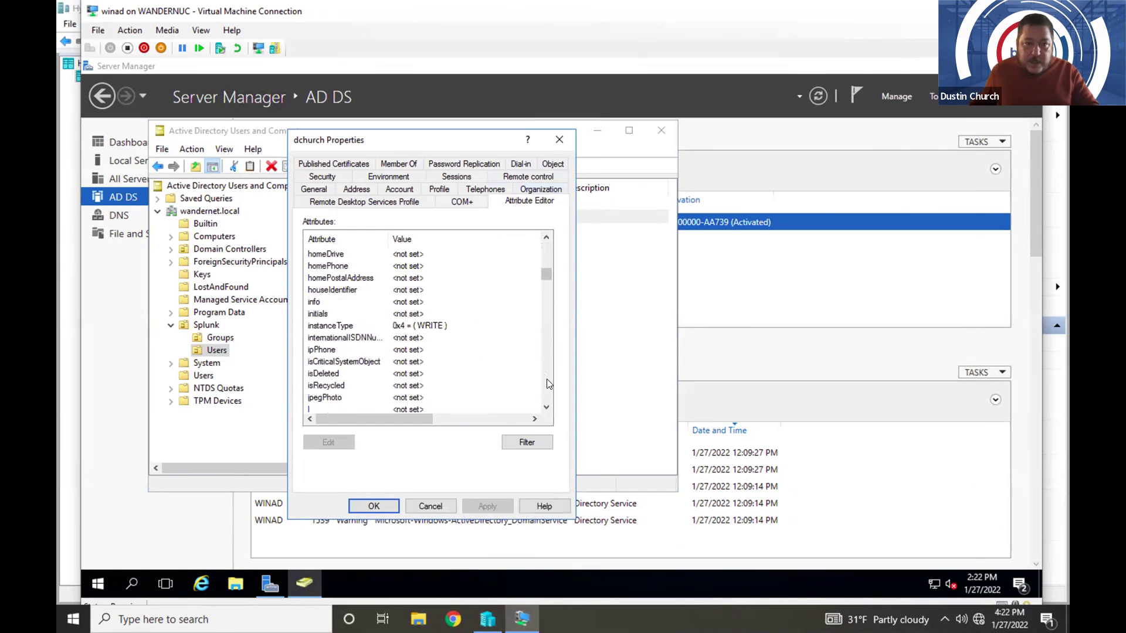
{"action": "scroll", "coordinate": [549, 384], "scroll_direction": "down", "scroll_amount": 20}
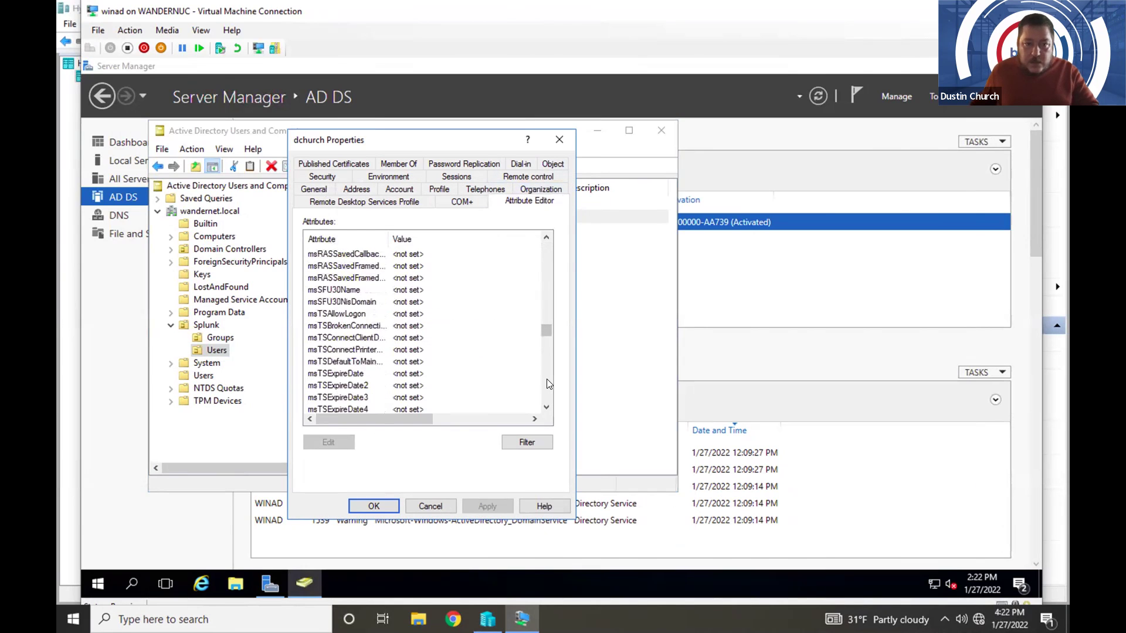
Find the user's sAMAccountName attribute, then cancel the properties without changes.
{"action": "left_click", "coordinate": [546, 238]}
{"action": "left_click", "coordinate": [546, 237]}
{"action": "left_click", "coordinate": [546, 237]}
{"action": "left_click", "coordinate": [546, 238]}
{"action": "left_click", "coordinate": [546, 238]}
{"action": "left_click", "coordinate": [546, 238]}
{"action": "left_click", "coordinate": [545, 238]}
{"action": "left_click", "coordinate": [546, 238]}
{"action": "left_click", "coordinate": [546, 238]}
{"action": "left_click", "coordinate": [398, 303]}
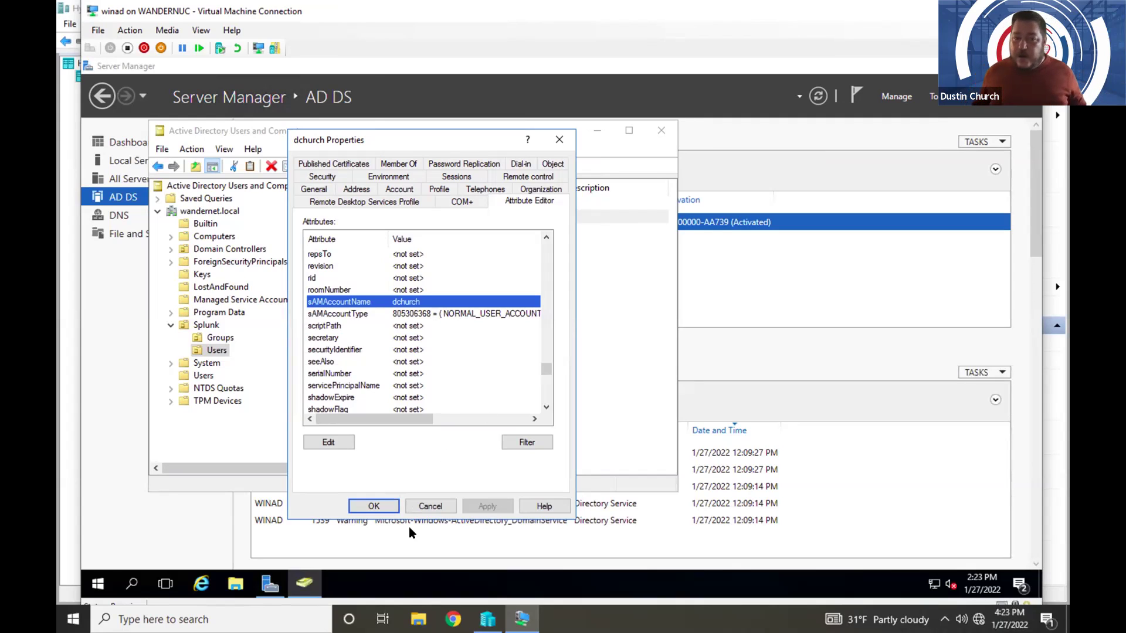
{"action": "left_click", "coordinate": [434, 508]}
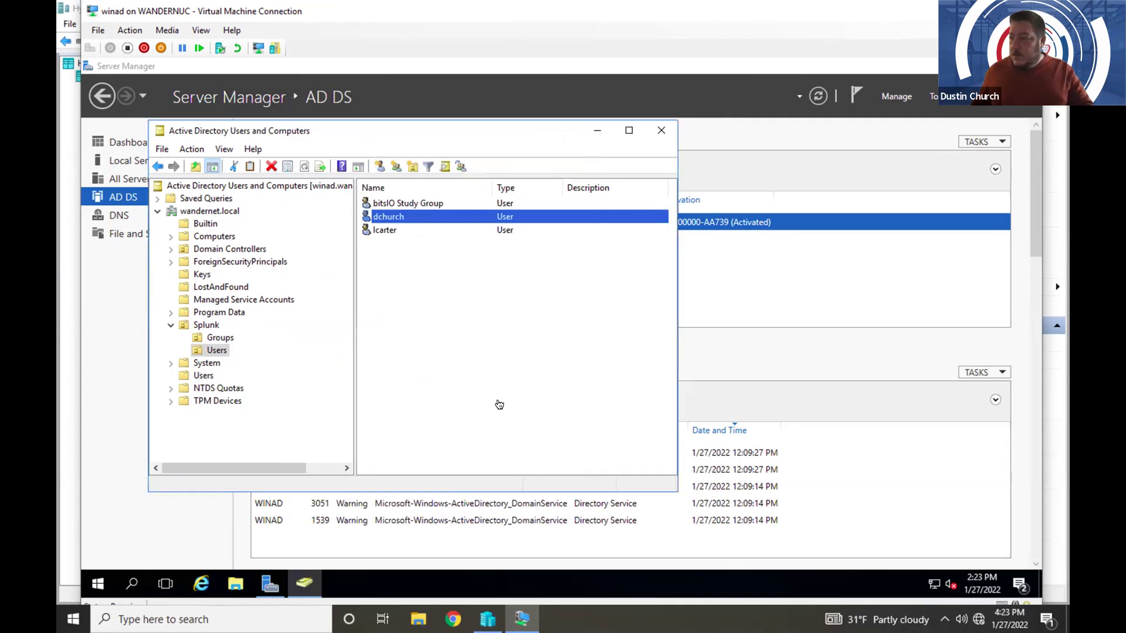
Return to the Splunk LDAP form and set the Real name attribute to cn.
{"action": "key", "text": "super"}
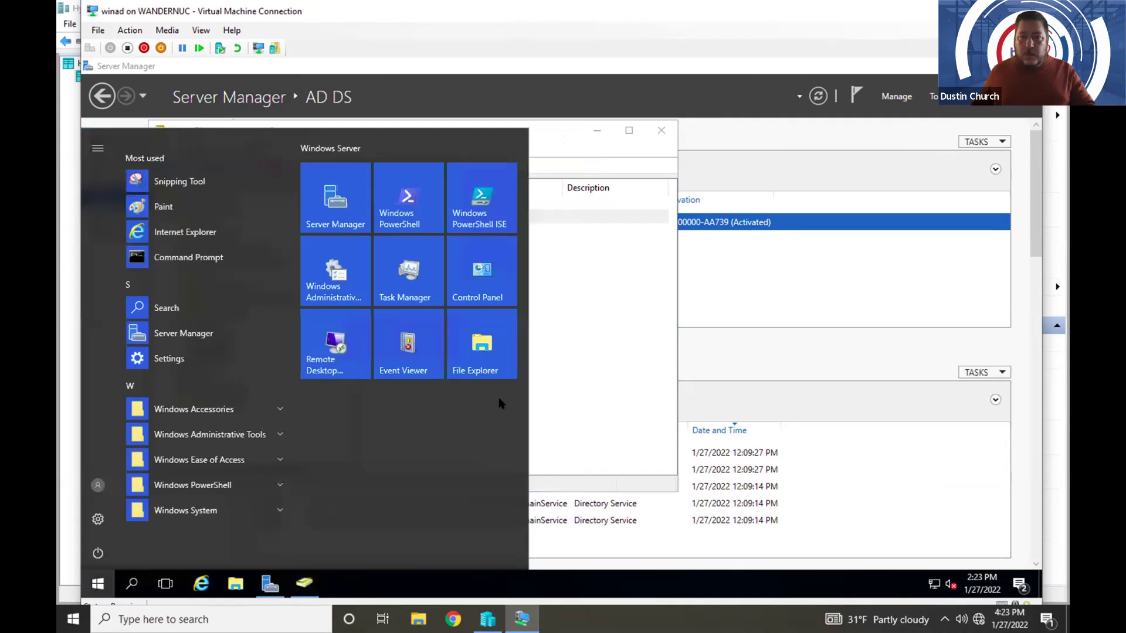
{"action": "left_click", "coordinate": [608, 328]}
{"action": "key", "text": "ctrl+Right"}
{"action": "key", "text": "ctrl+Left"}
{"action": "key", "text": "ctrl+Left"}
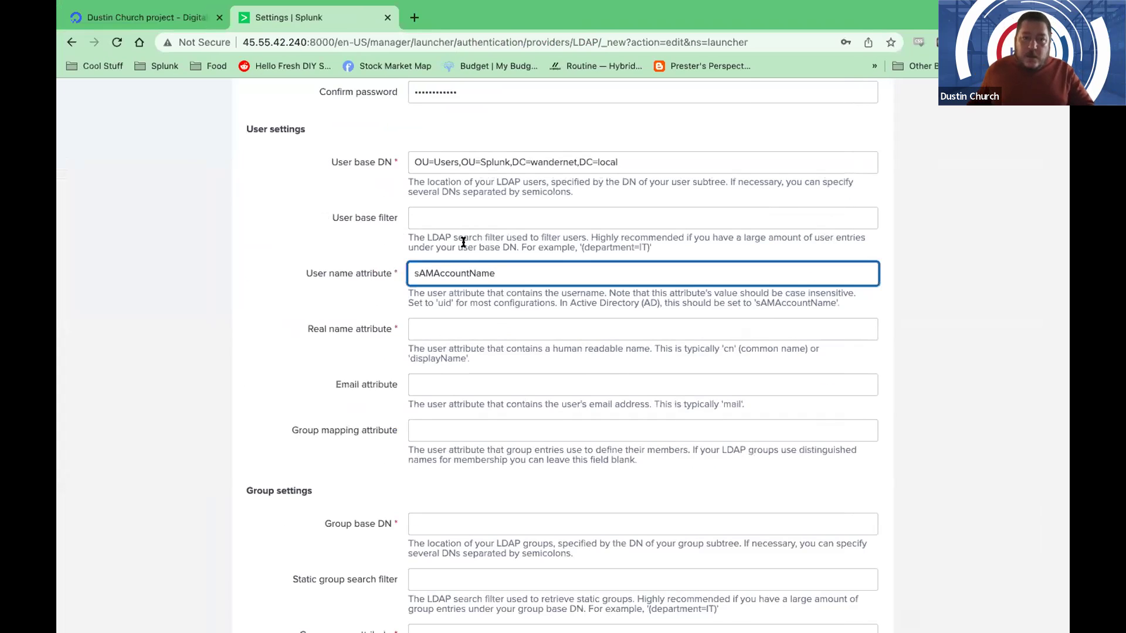
{"action": "left_click", "coordinate": [471, 332]}
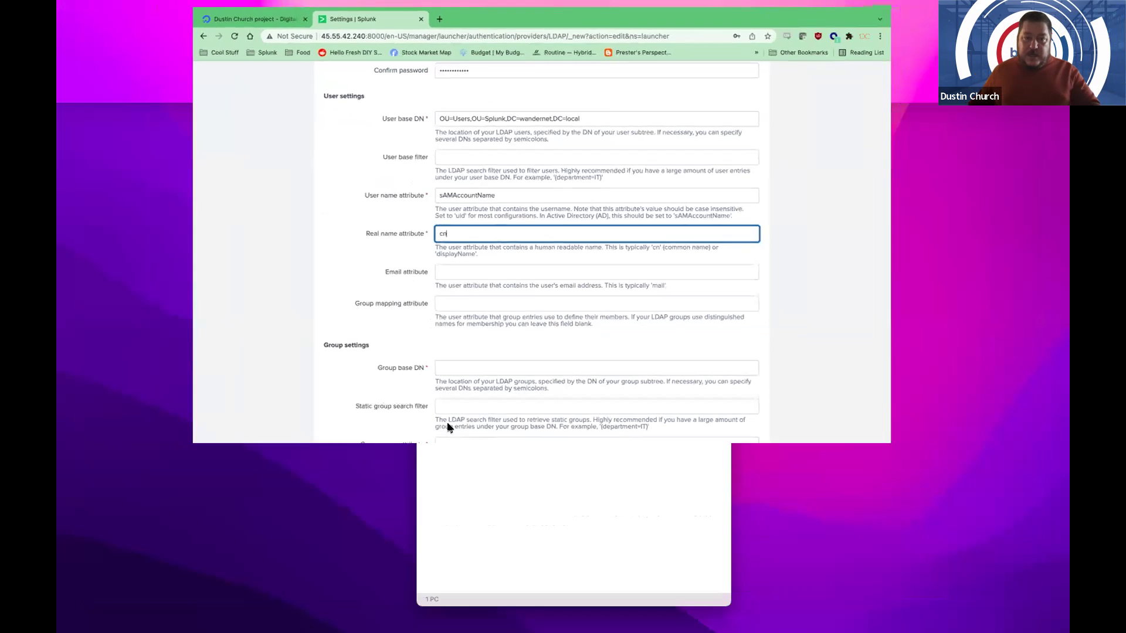
Place the cursor in Group base DN, then switch back to the Windows server VM.
{"action": "scroll", "coordinate": [448, 424], "scroll_direction": "down", "scroll_amount": 3}
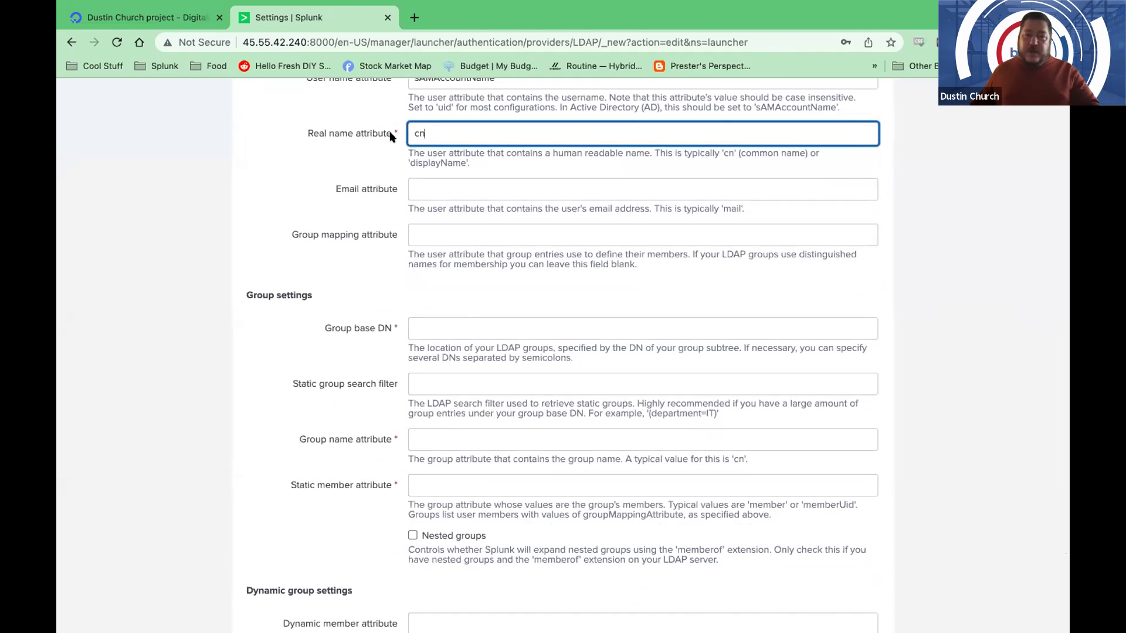
{"action": "scroll", "coordinate": [391, 415], "scroll_direction": "down", "scroll_amount": 1}
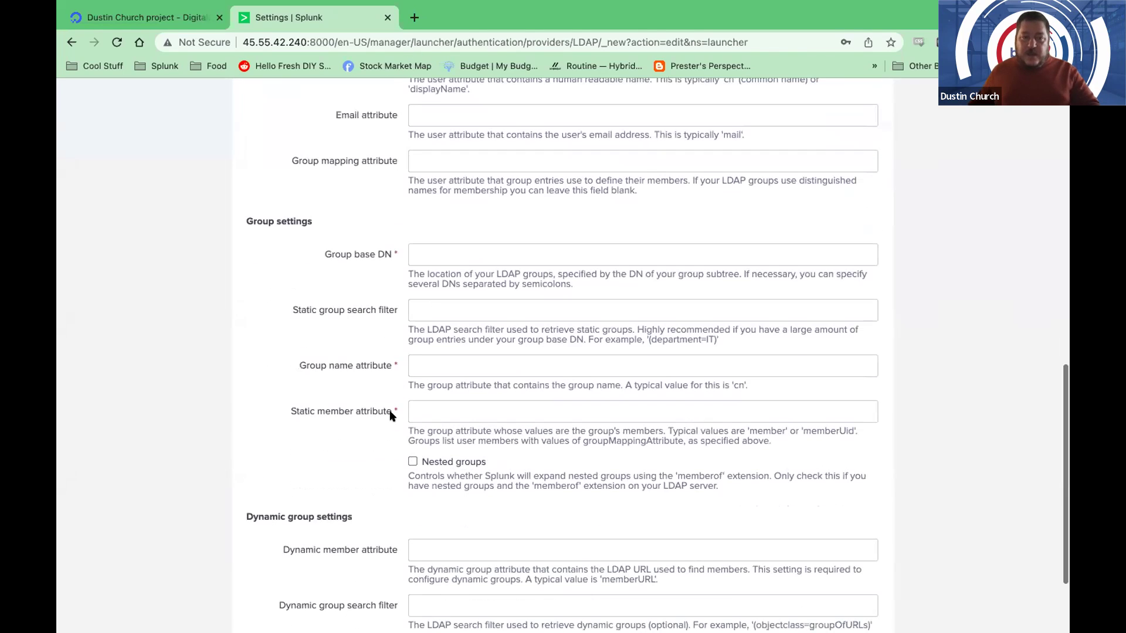
{"action": "left_click", "coordinate": [433, 255]}
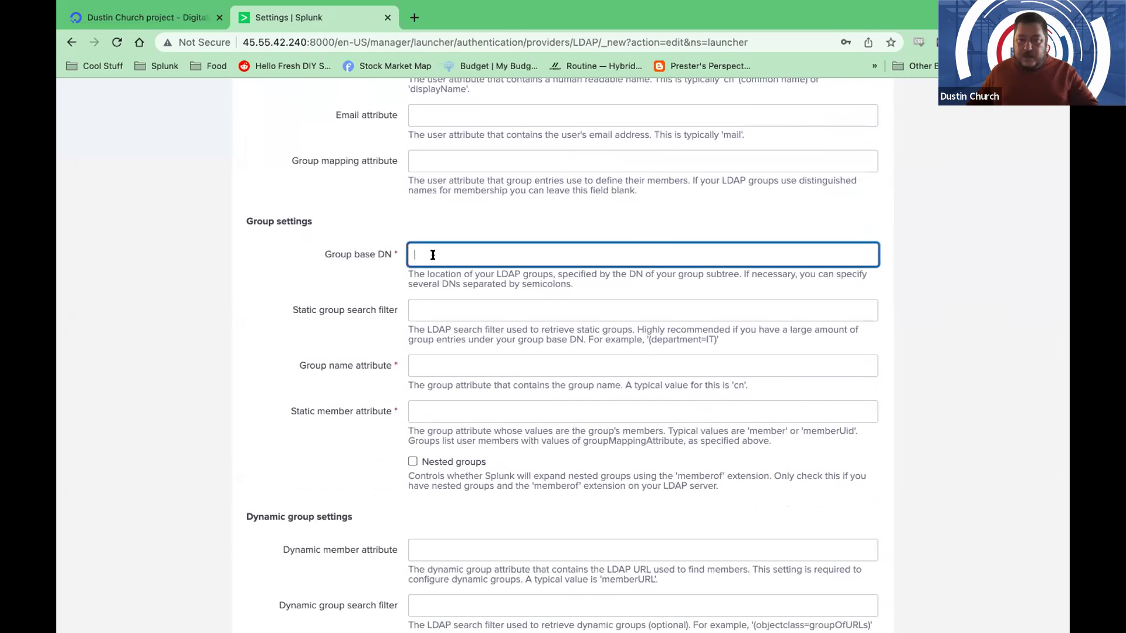
{"action": "key", "text": "ctrl+Left"}
{"action": "key", "text": "ctrl+Right"}
{"action": "key", "text": "ctrl+Right"}
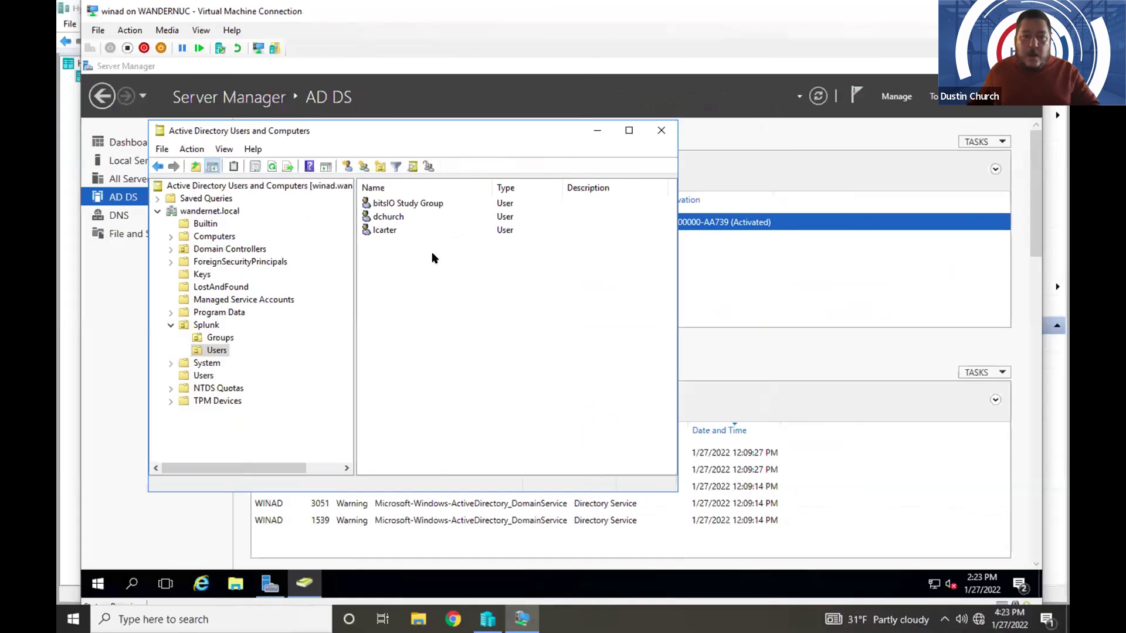
Open the Splunk Groups container's properties on the Attribute Editor.
{"action": "left_click", "coordinate": [224, 340]}
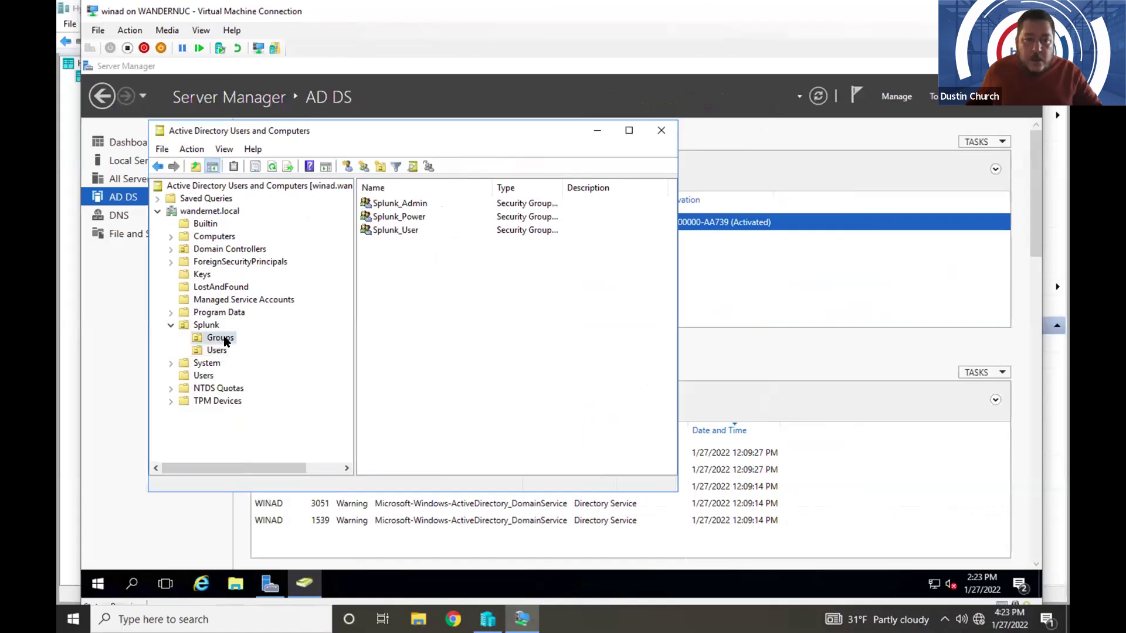
{"action": "right_click", "coordinate": [225, 340]}
{"action": "left_click", "coordinate": [272, 534]}
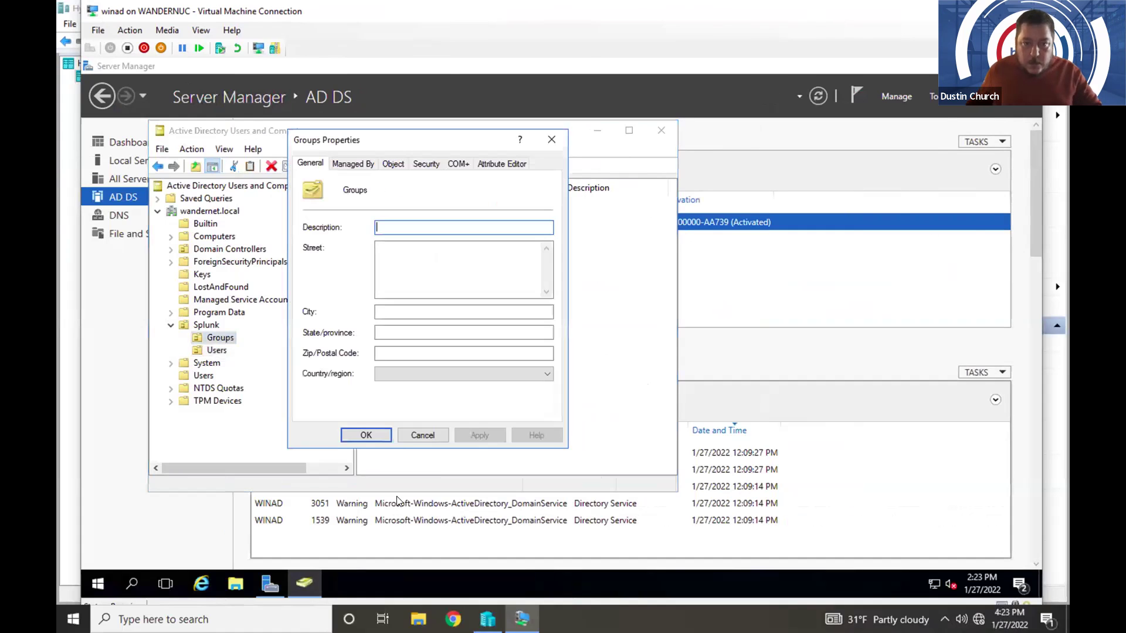
{"action": "left_click", "coordinate": [393, 163]}
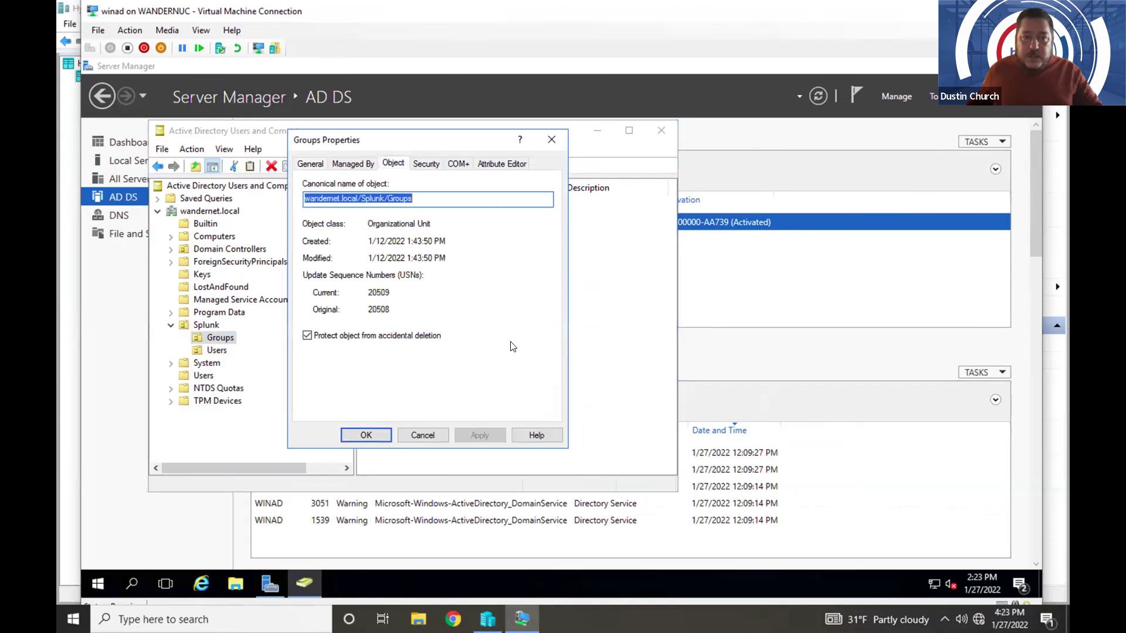
{"action": "left_click", "coordinate": [502, 163]}
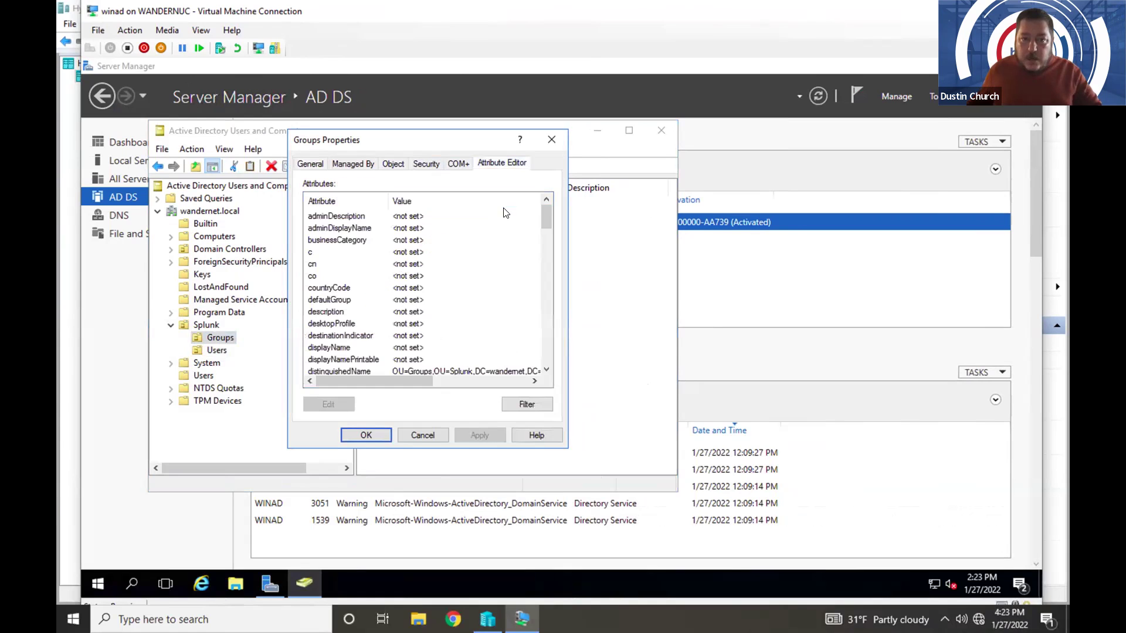
{"action": "left_click", "coordinate": [546, 356]}
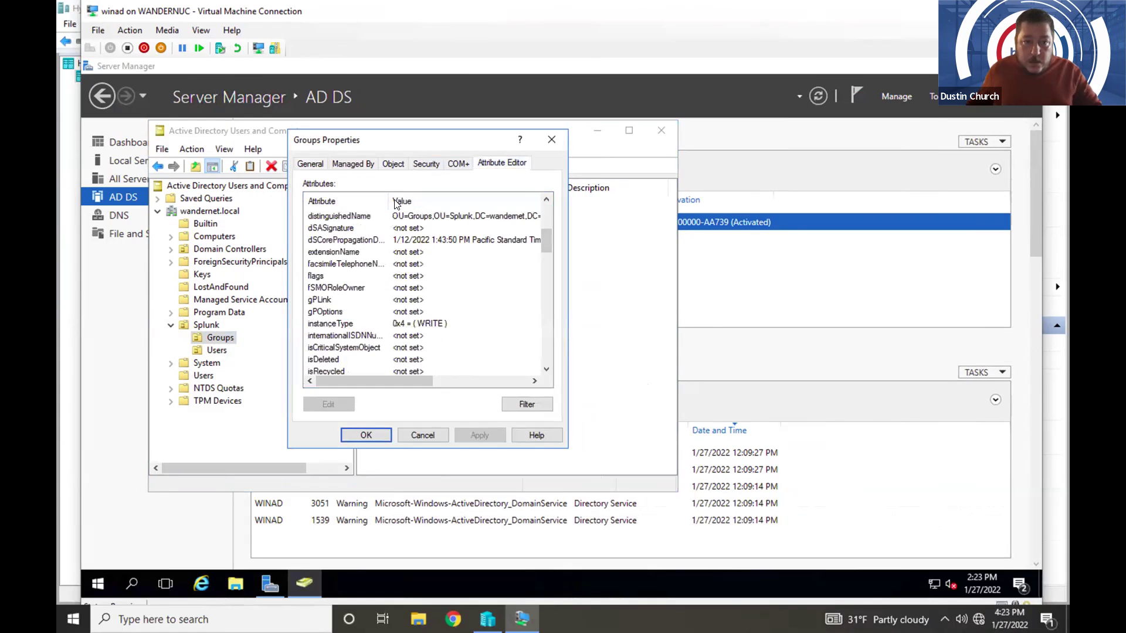
Copy the Groups DN OU=Groups,OU=Splunk,DC=wandernet,DC=local and close the value editor.
{"action": "double_click", "coordinate": [437, 219]}
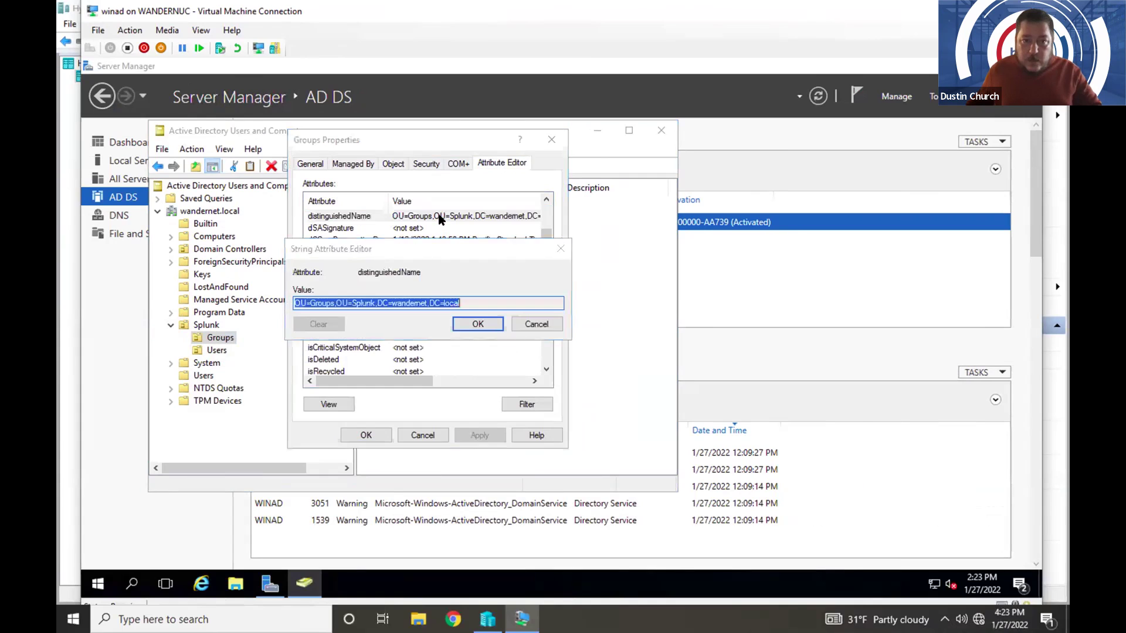
{"action": "right_click", "coordinate": [427, 302]}
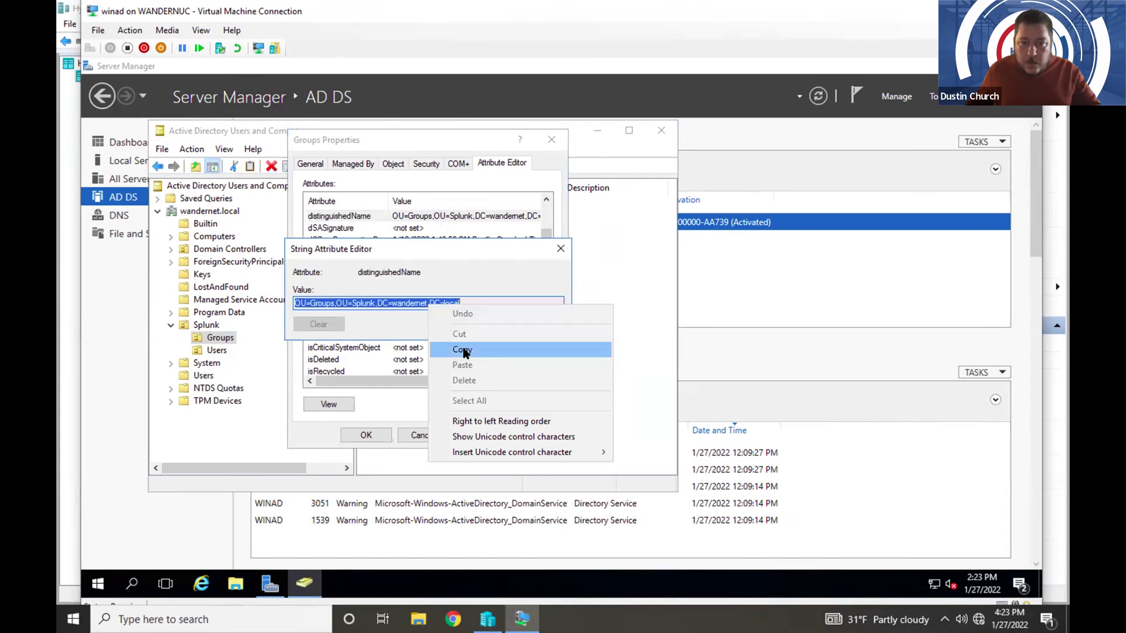
{"action": "left_click", "coordinate": [462, 350]}
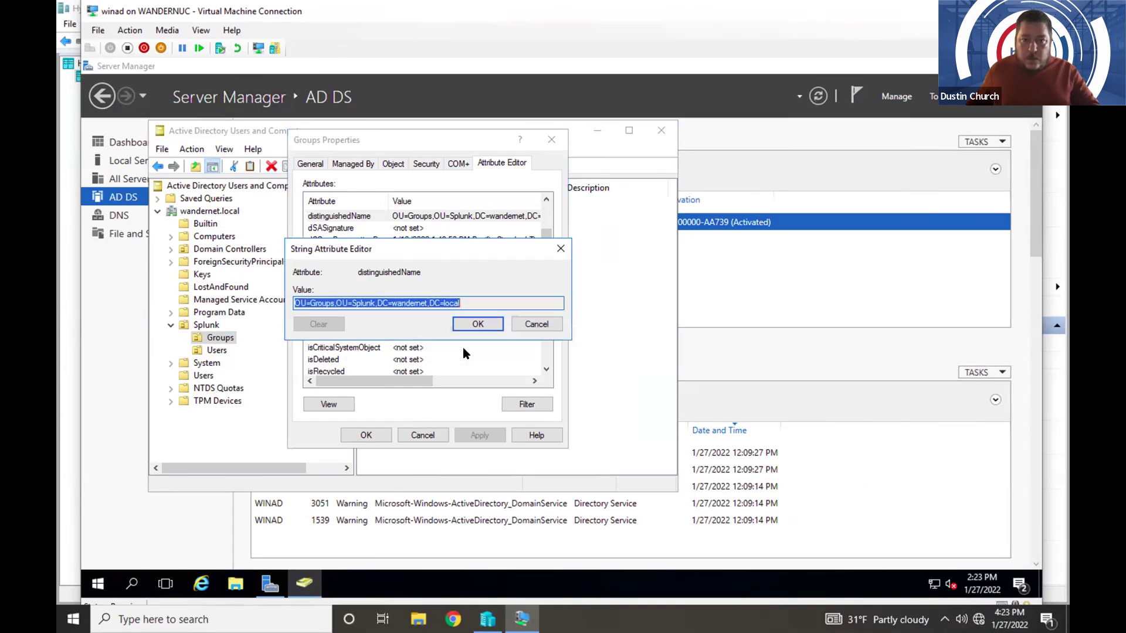
{"action": "left_click", "coordinate": [535, 326]}
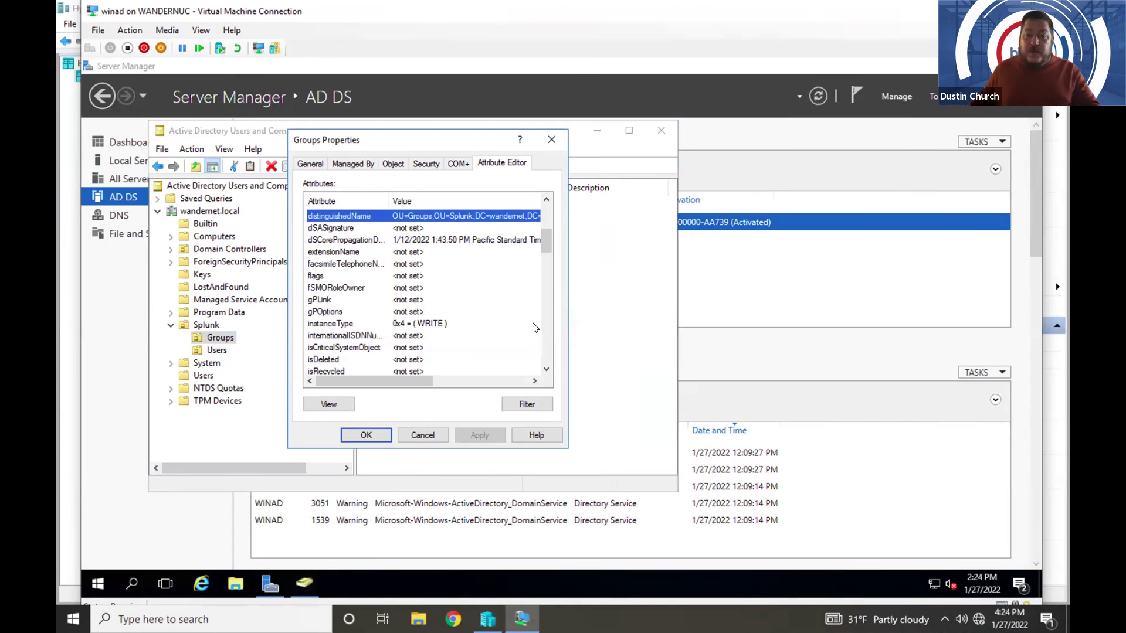
{"action": "key", "text": "ctrl+Right"}
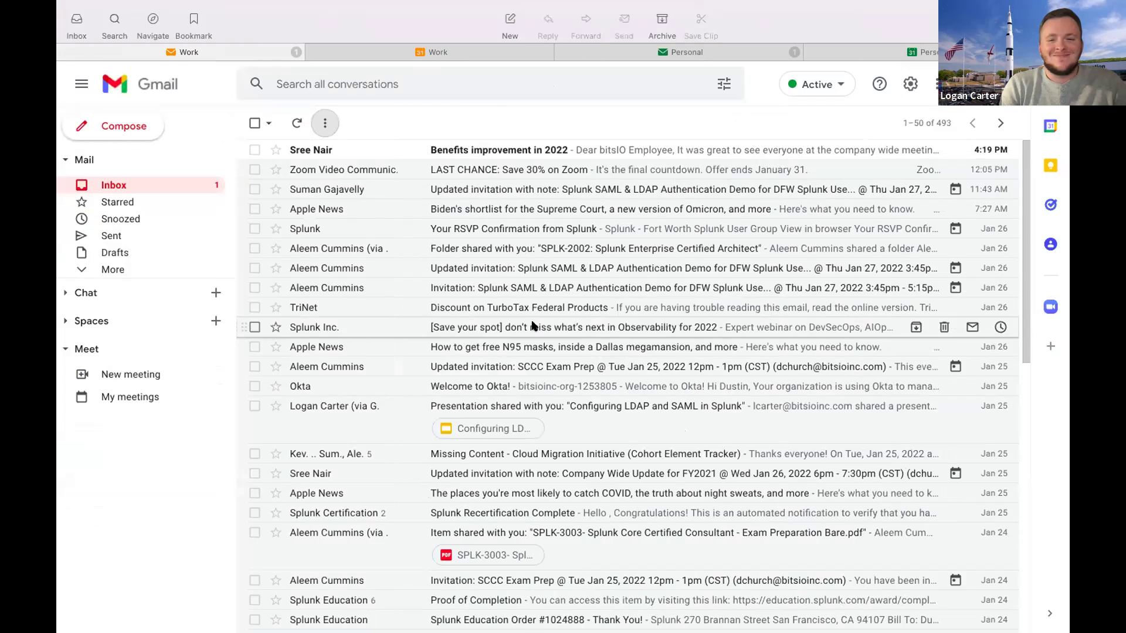
{"action": "key", "text": "ctrl+Left"}
{"action": "key", "text": "ctrl+Left"}
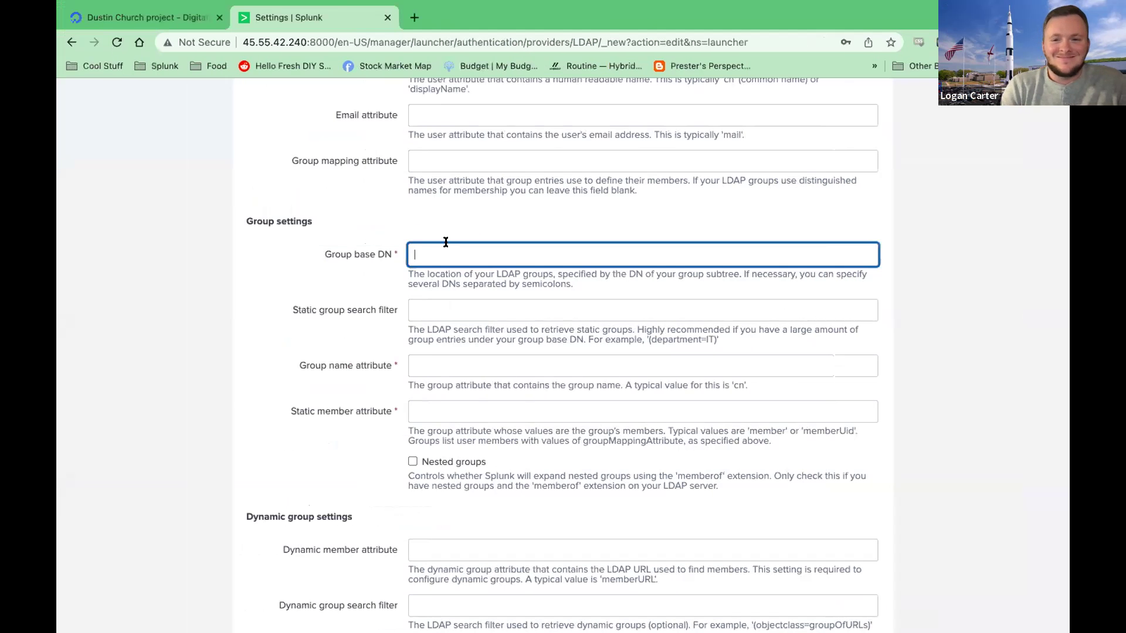
Paste OU=Groups,OU=Splunk,DC=wandernet,DC=local as Group base DN and enter cn as Group name attribute.
{"action": "key", "text": "super+v"}
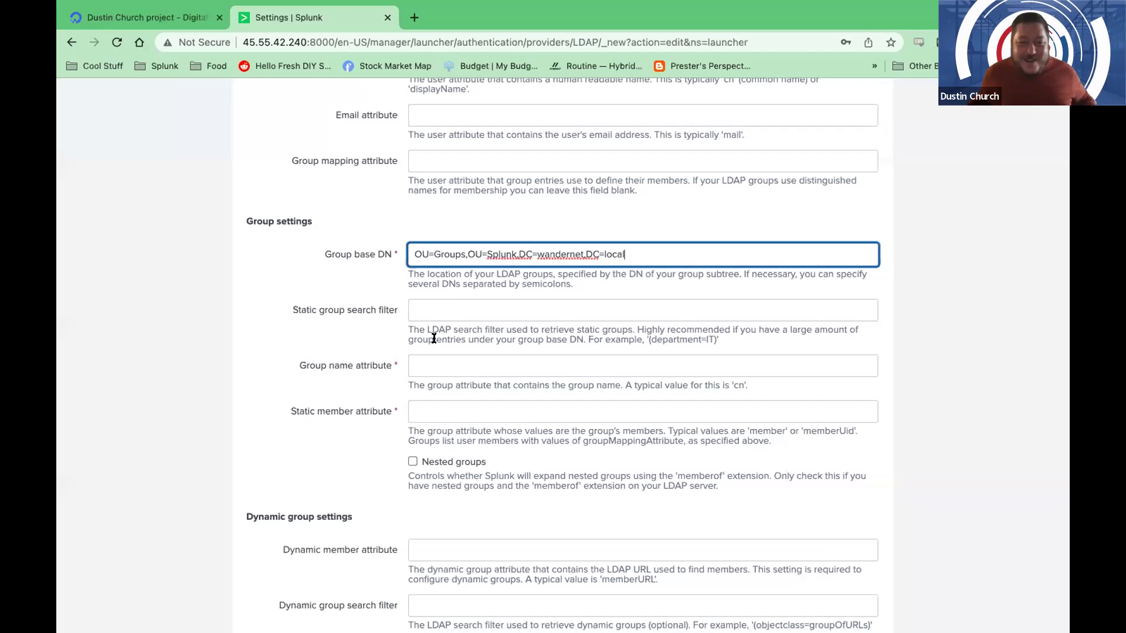
{"action": "left_click", "coordinate": [448, 362]}
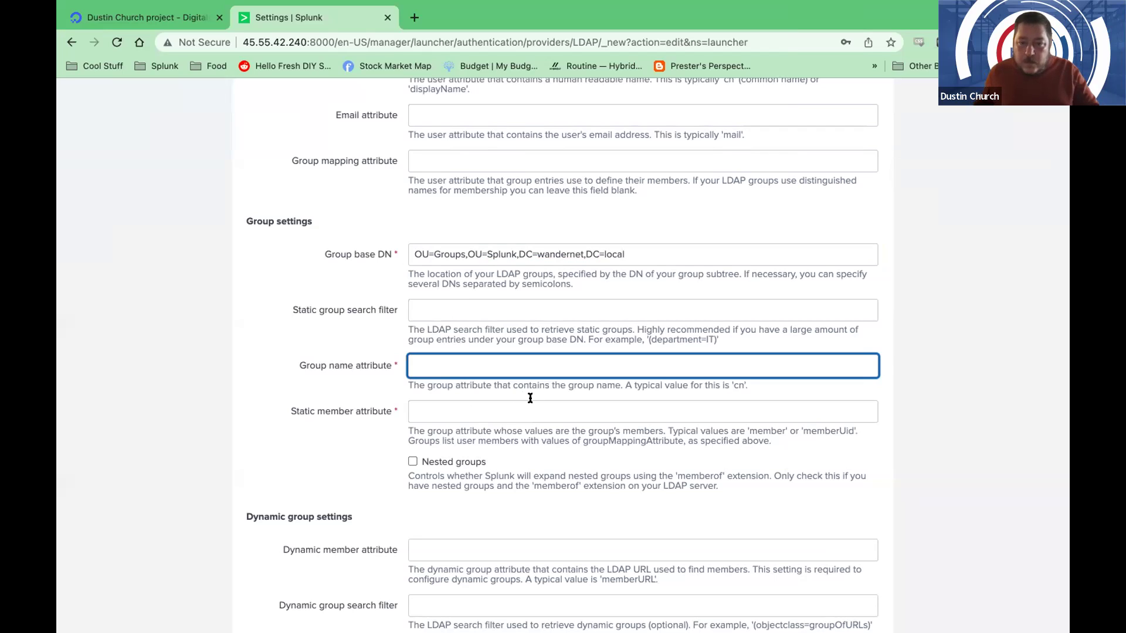
{"action": "type", "text": "cn"}
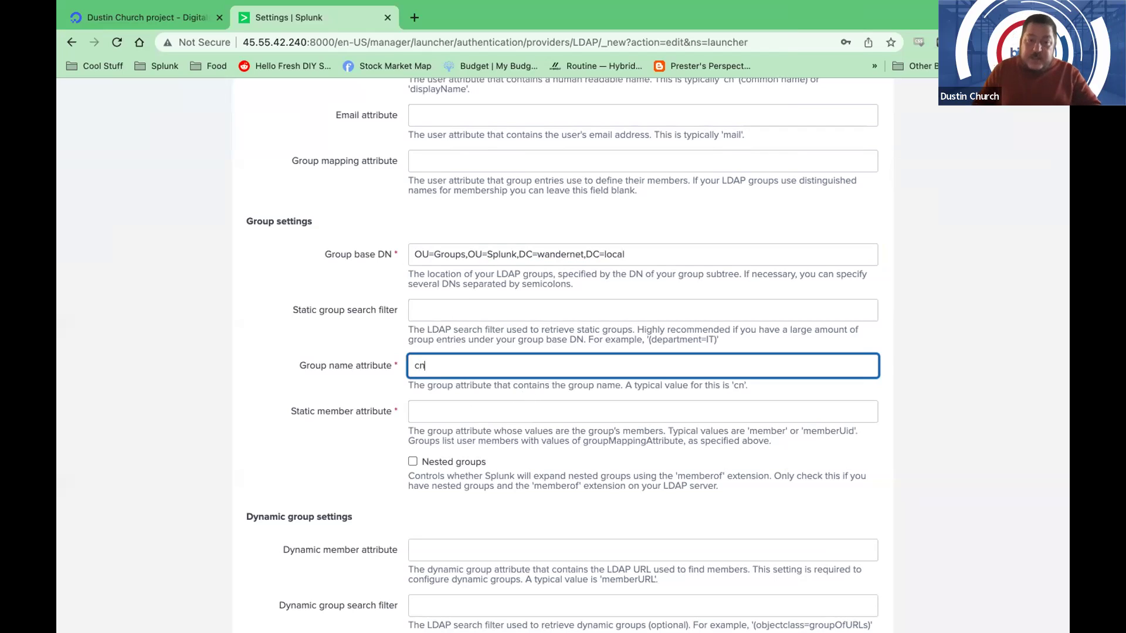
{"action": "left_click", "coordinate": [444, 410]}
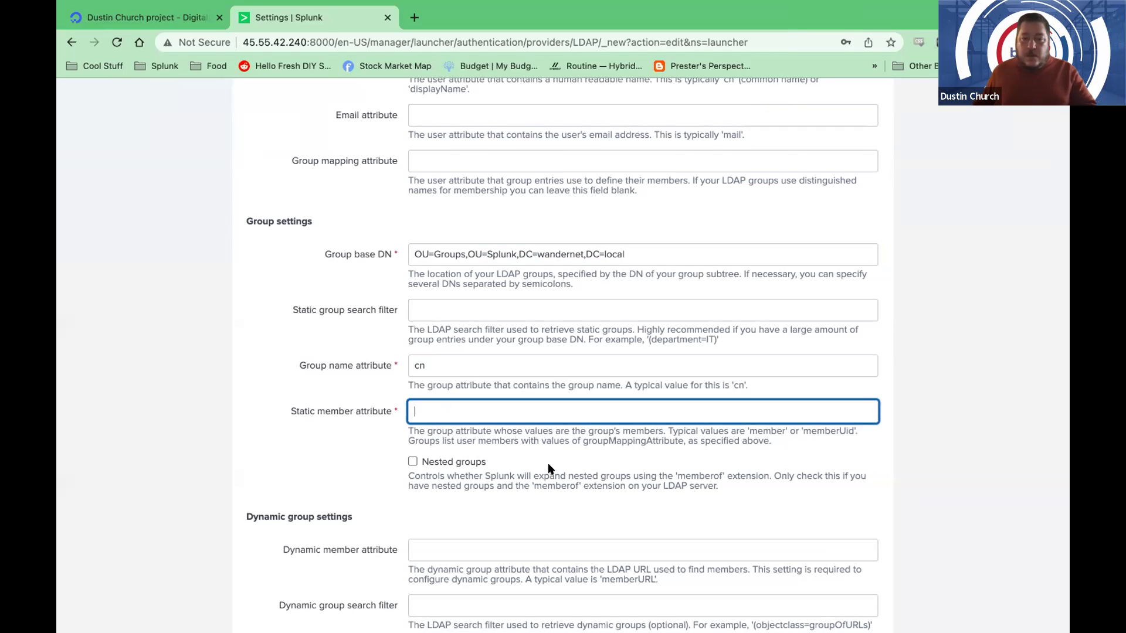
{"action": "key", "text": "ctrl+Right"}
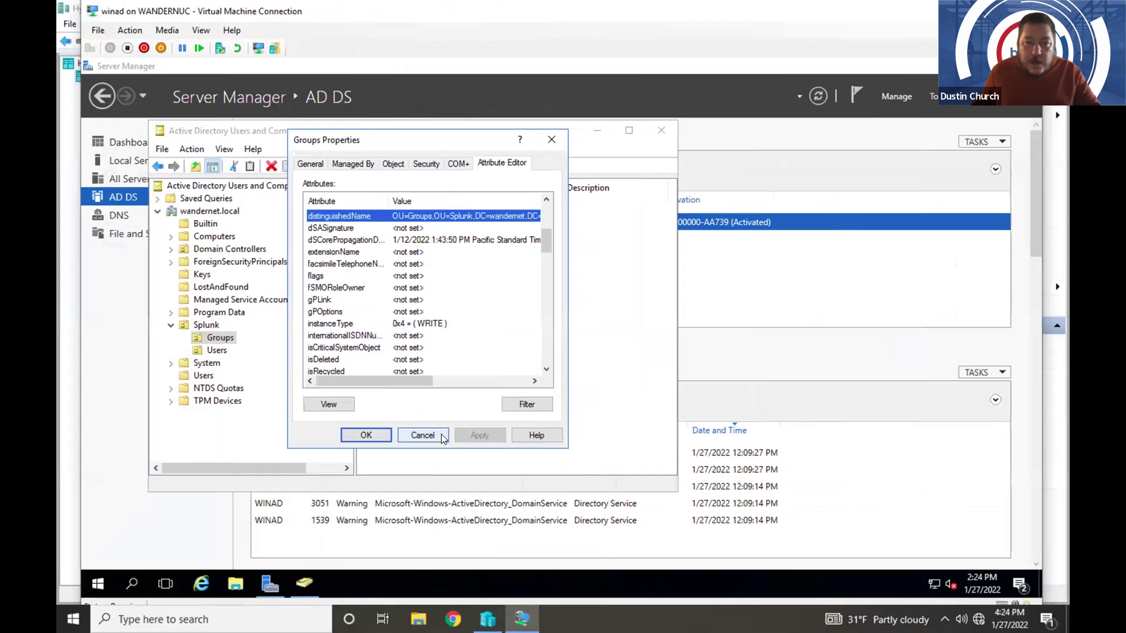
Close the Groups OU properties and open Splunk_Admin's Attribute Editor.
{"action": "left_click", "coordinate": [441, 436]}
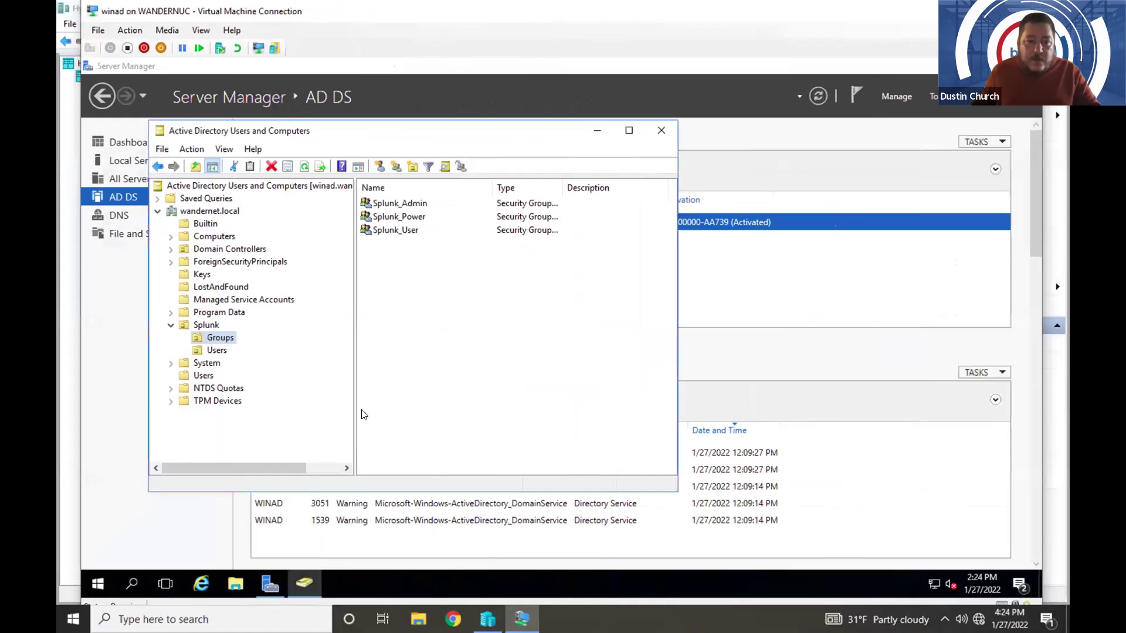
{"action": "left_click", "coordinate": [408, 206]}
{"action": "right_click", "coordinate": [408, 204]}
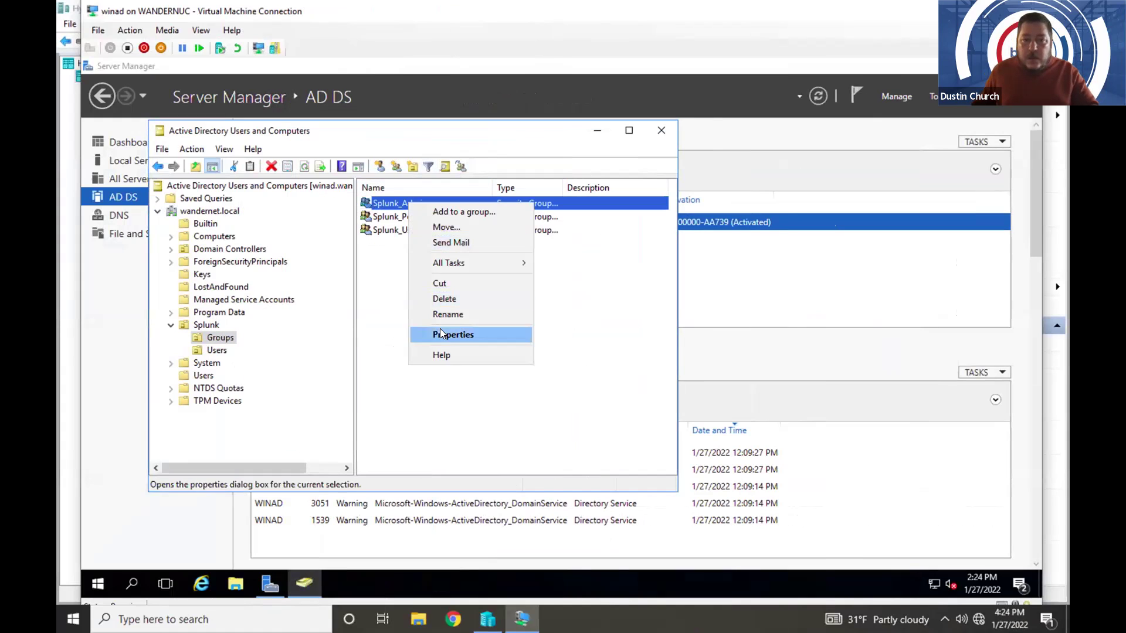
{"action": "left_click", "coordinate": [451, 332]}
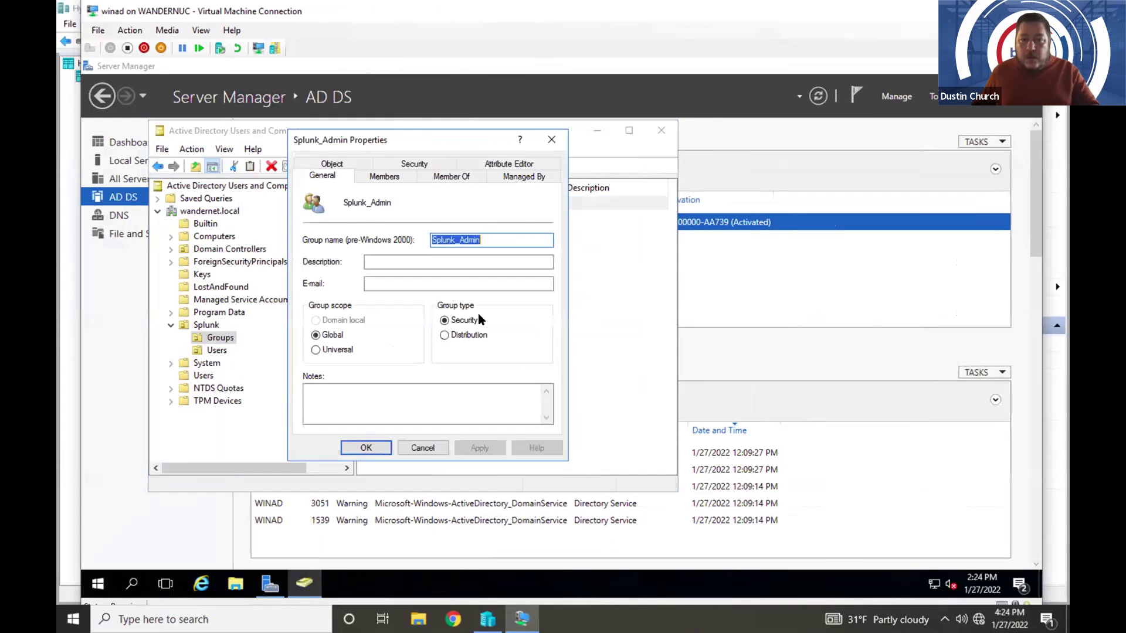
{"action": "left_click", "coordinate": [495, 164]}
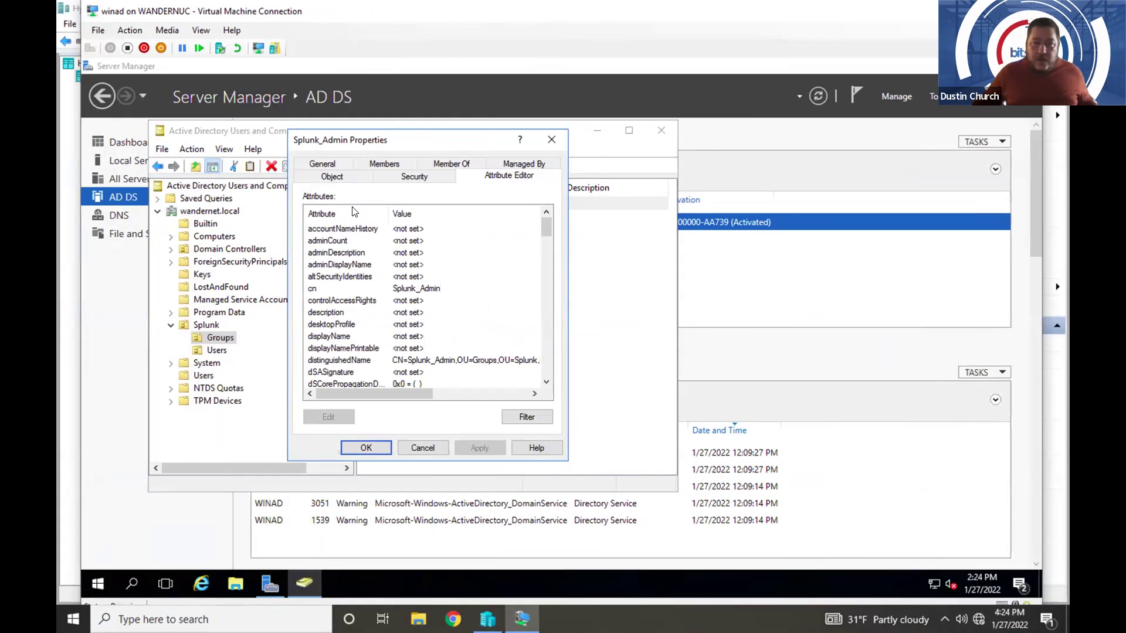
Inspect the values in Splunk_Admin's member attribute, then cancel out and return to Splunk.
{"action": "left_click", "coordinate": [547, 382]}
{"action": "left_click", "coordinate": [546, 382]}
{"action": "left_click", "coordinate": [546, 382]}
{"action": "left_click", "coordinate": [546, 382]}
{"action": "left_click", "coordinate": [547, 383]}
{"action": "left_click", "coordinate": [547, 382]}
{"action": "left_click", "coordinate": [546, 382]}
{"action": "left_click", "coordinate": [547, 382]}
{"action": "left_click", "coordinate": [547, 382]}
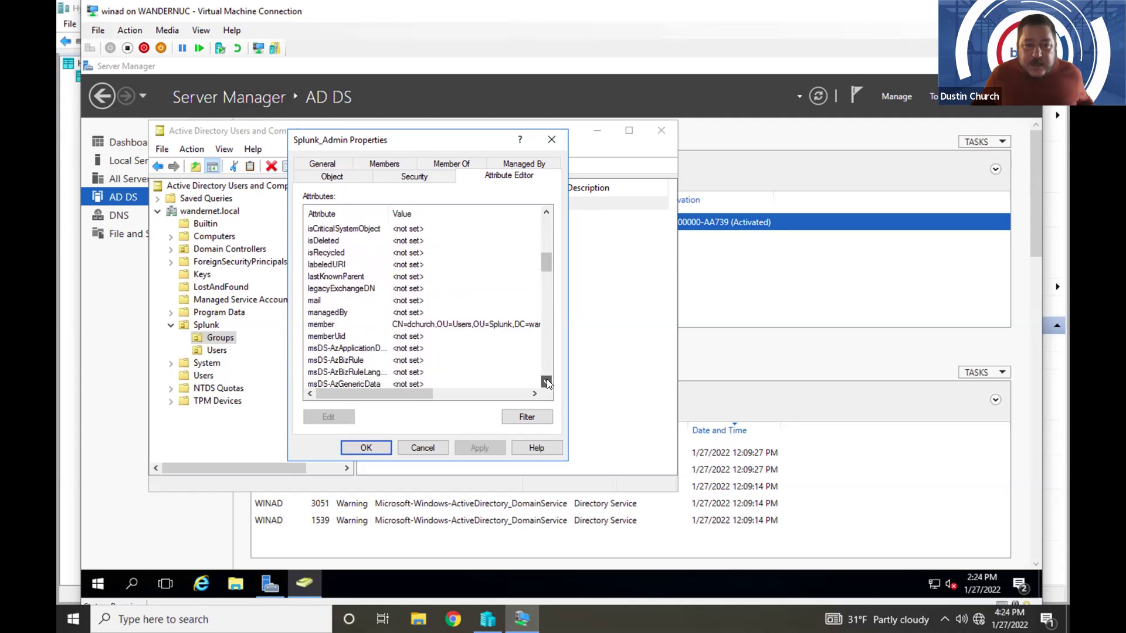
{"action": "left_click", "coordinate": [334, 326]}
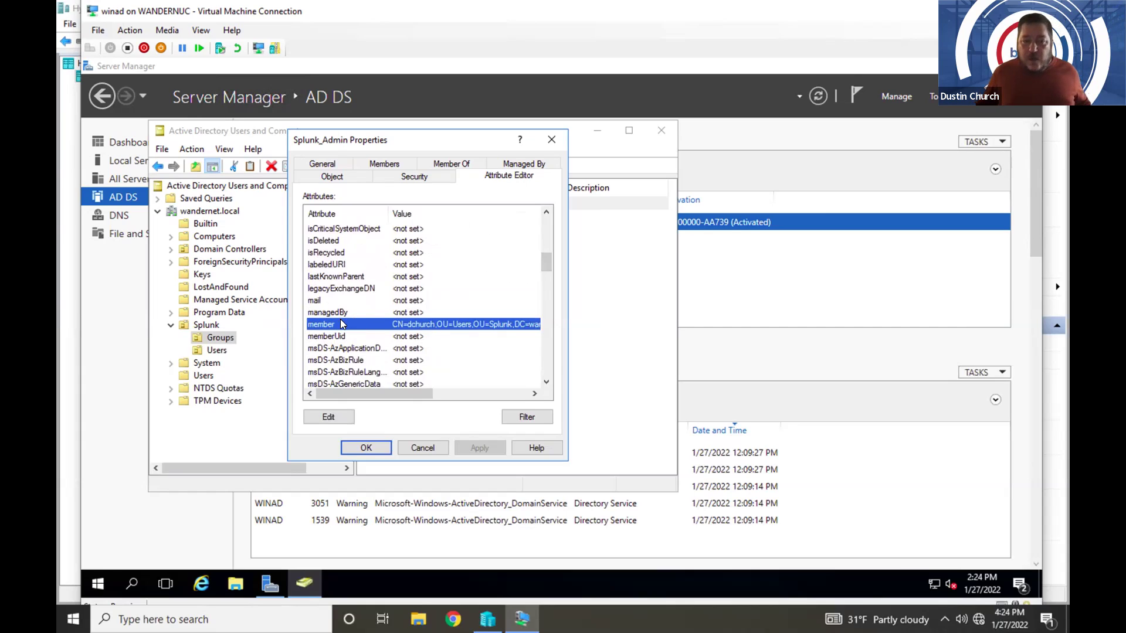
{"action": "left_click", "coordinate": [332, 416]}
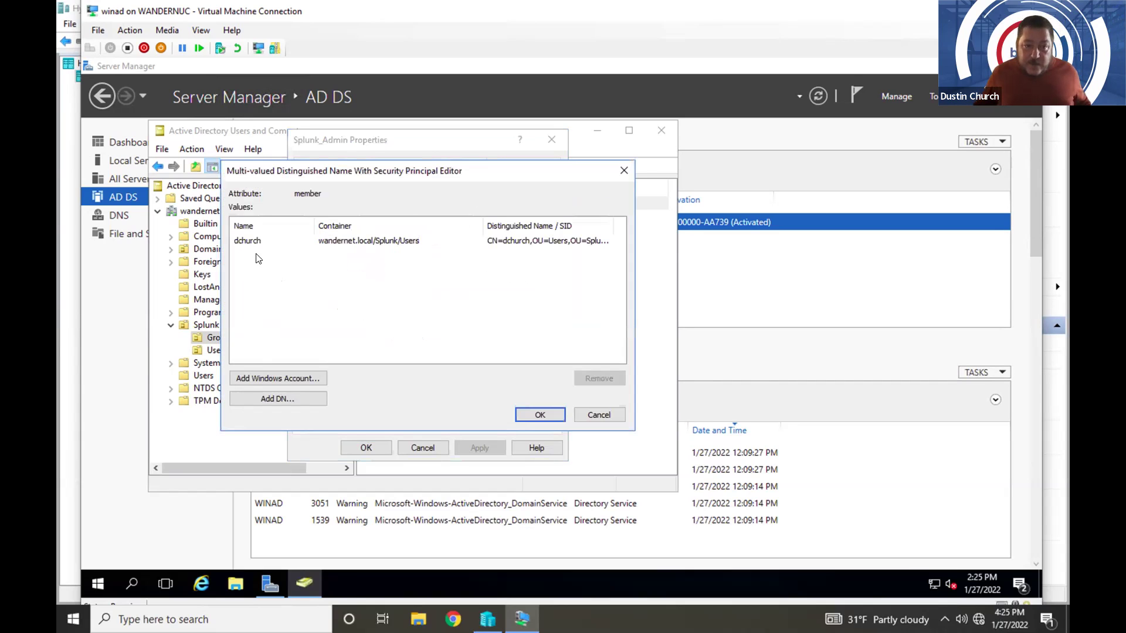
{"action": "left_click", "coordinate": [599, 413]}
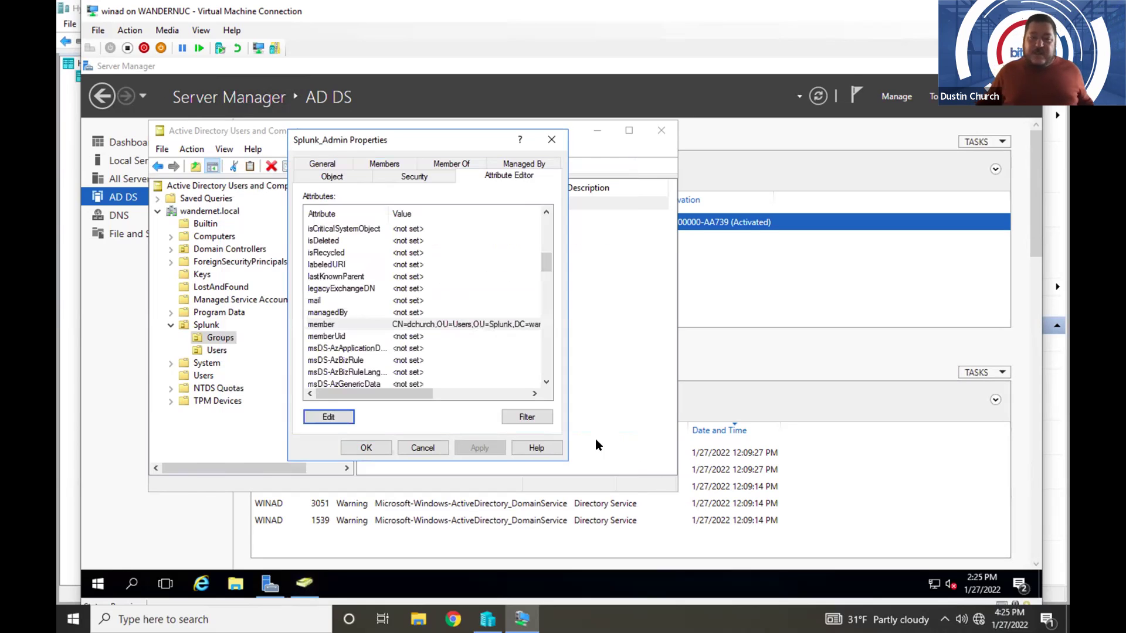
{"action": "left_click", "coordinate": [423, 448]}
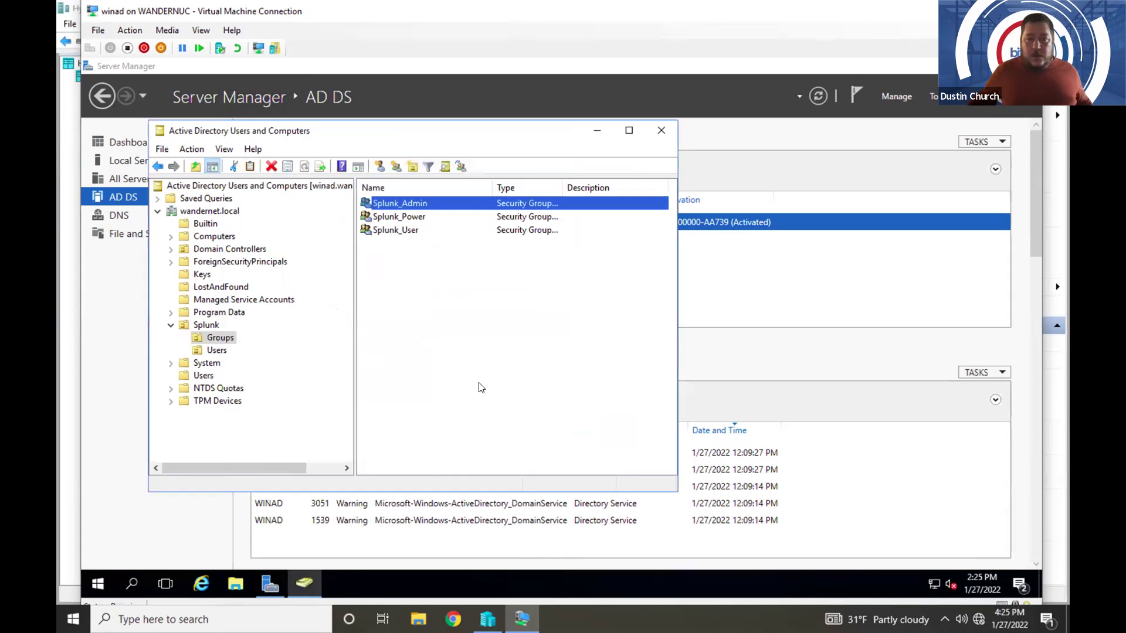
{"action": "key", "text": "alt+Tab"}
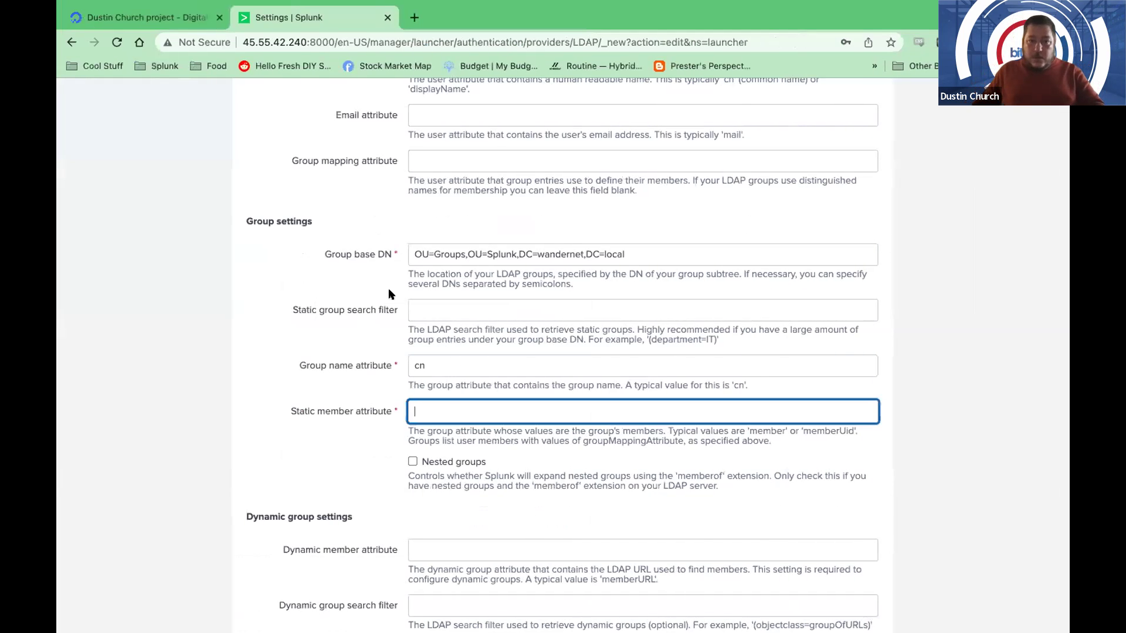
Enter member as the Static member attribute.
{"action": "type", "text": "member"}
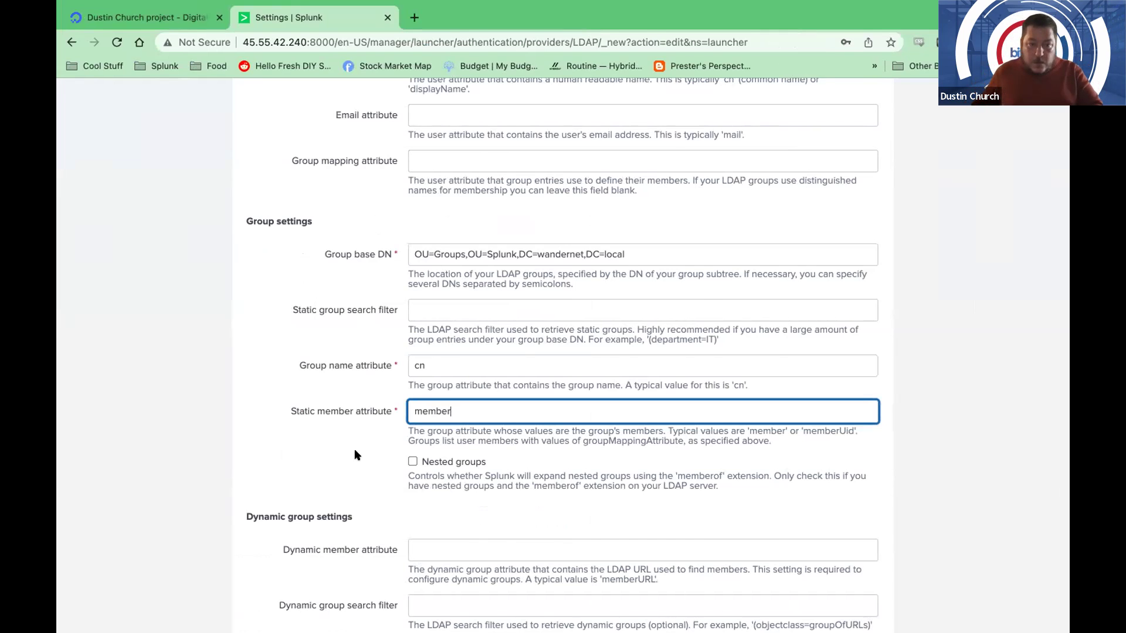
{"action": "key", "text": "ctrl+Up"}
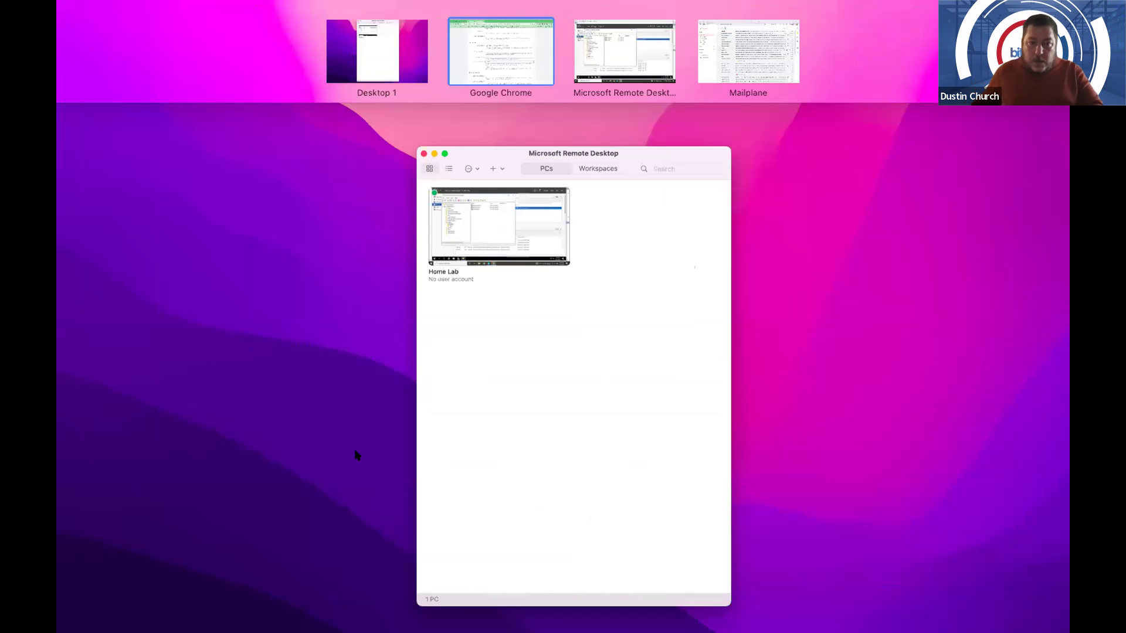
{"action": "key", "text": "ctrl+Up"}
Save the new Demo LDAP strategy from the bottom of the form.
{"action": "scroll", "coordinate": [611, 359], "scroll_direction": "down", "scroll_amount": 3}
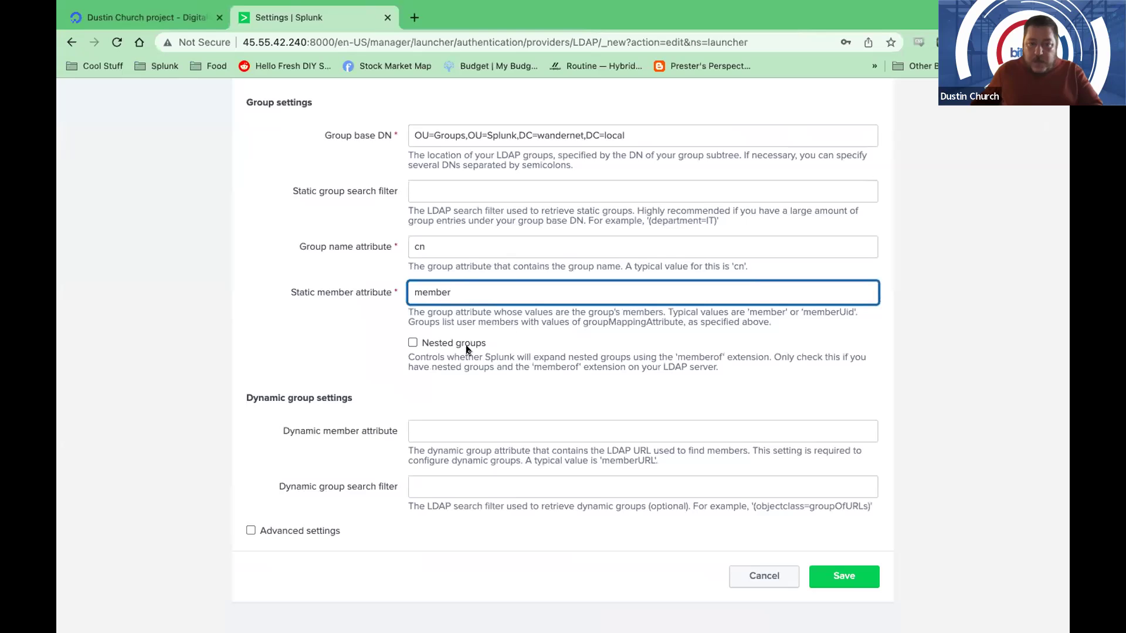
{"action": "scroll", "coordinate": [468, 349], "scroll_direction": "up", "scroll_amount": 15}
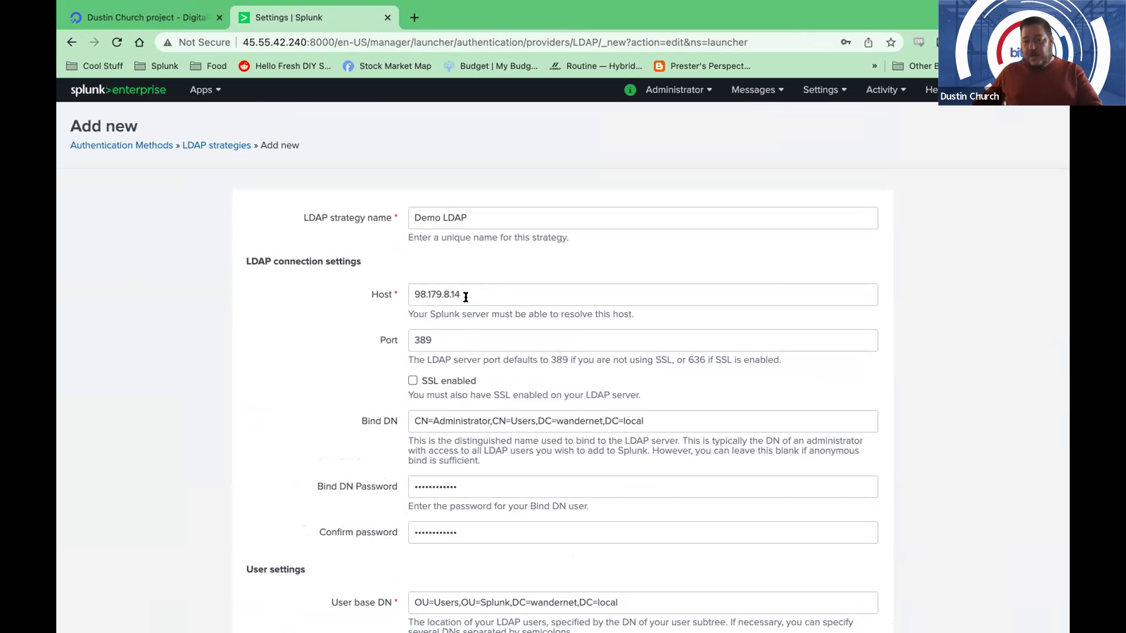
{"action": "scroll", "coordinate": [339, 344], "scroll_direction": "down", "scroll_amount": 2}
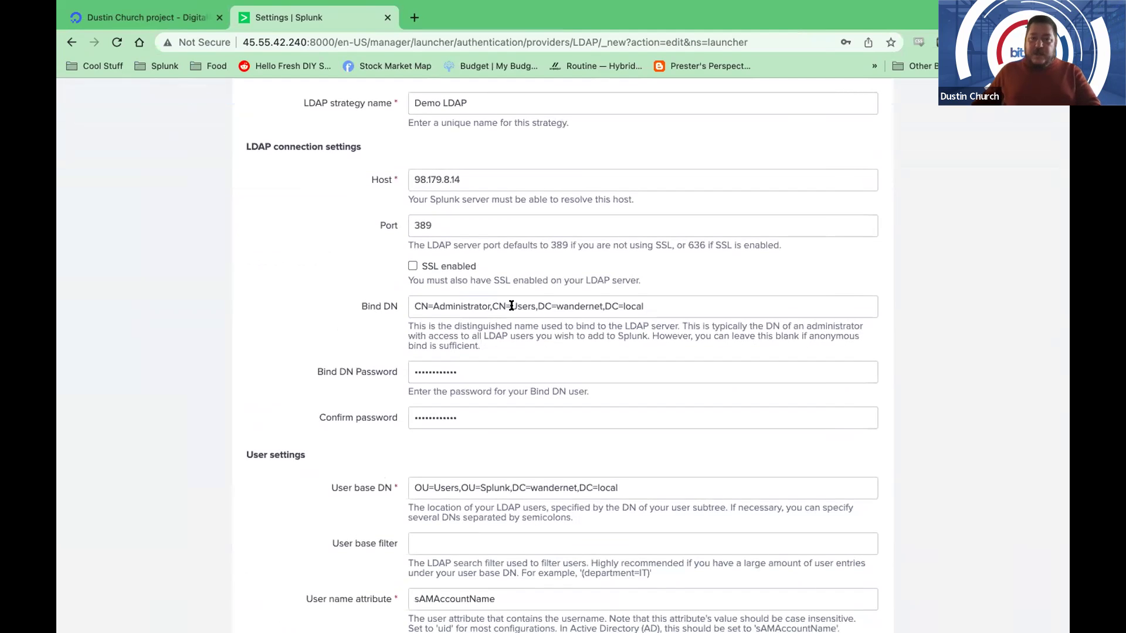
{"action": "scroll", "coordinate": [331, 485], "scroll_direction": "down", "scroll_amount": 3}
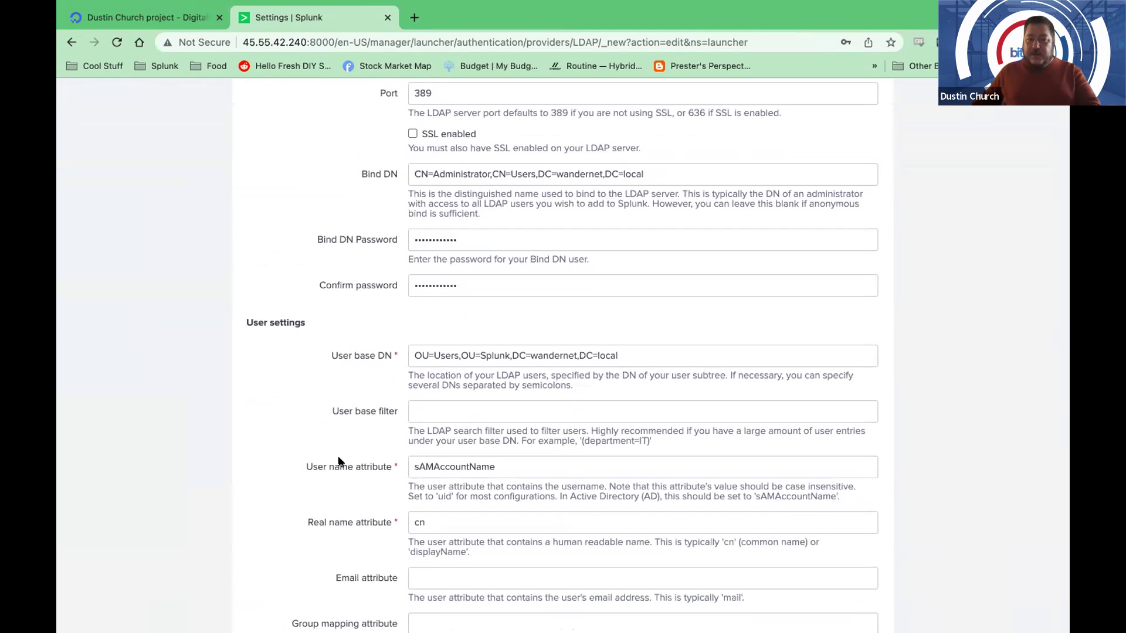
{"action": "scroll", "coordinate": [298, 550], "scroll_direction": "down", "scroll_amount": 2}
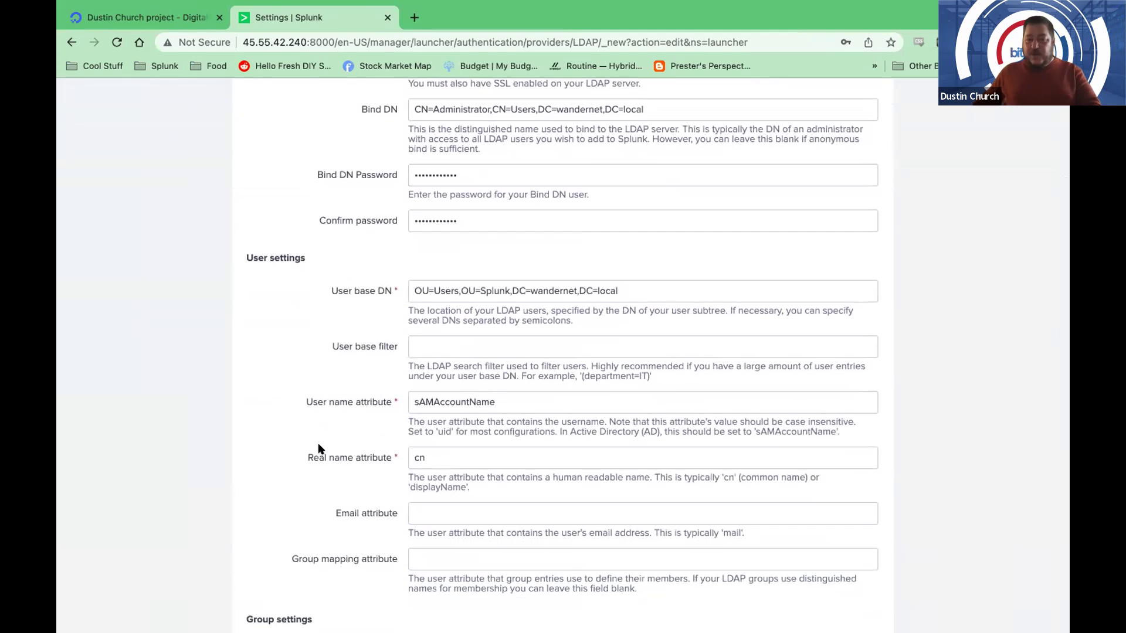
{"action": "scroll", "coordinate": [319, 505], "scroll_direction": "down", "scroll_amount": 4}
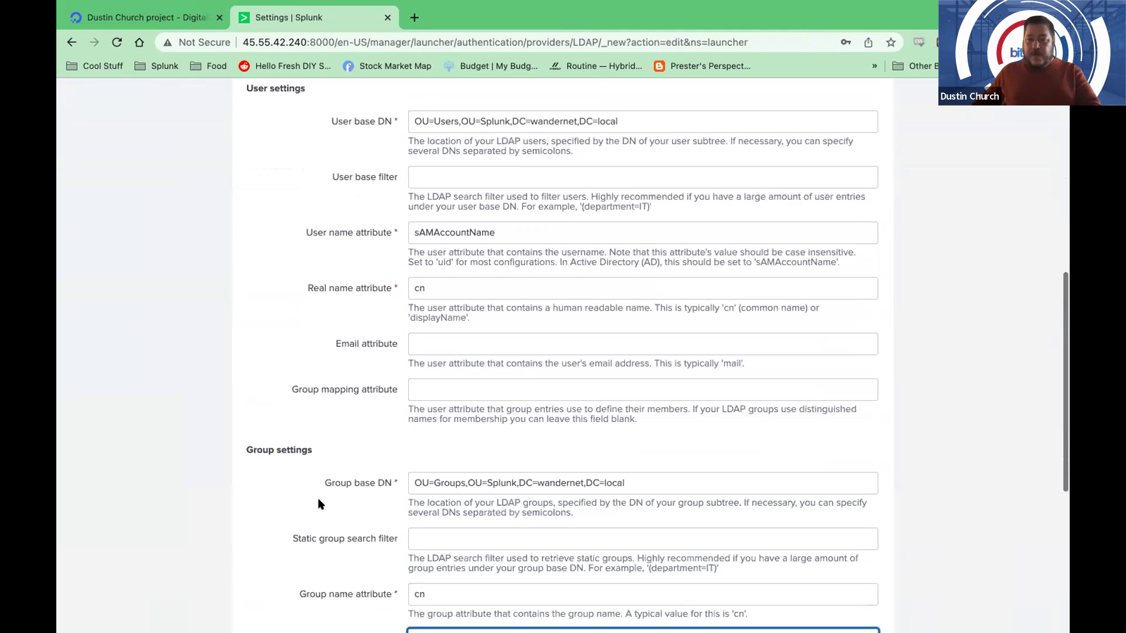
{"action": "scroll", "coordinate": [298, 536], "scroll_direction": "down", "scroll_amount": 3}
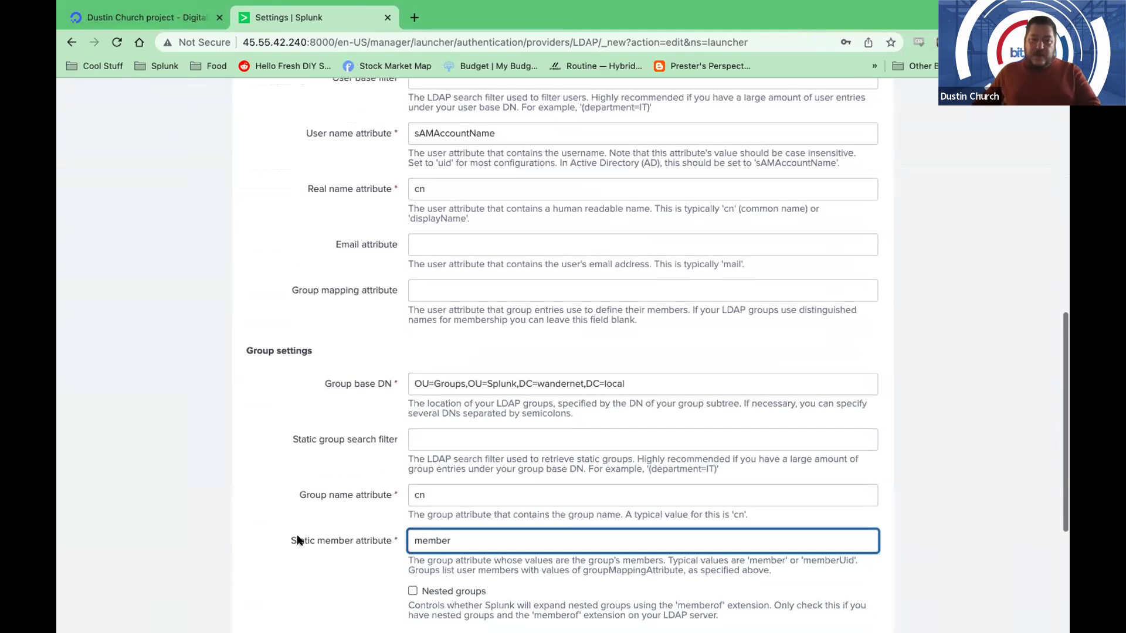
{"action": "scroll", "coordinate": [296, 540], "scroll_direction": "down", "scroll_amount": 1}
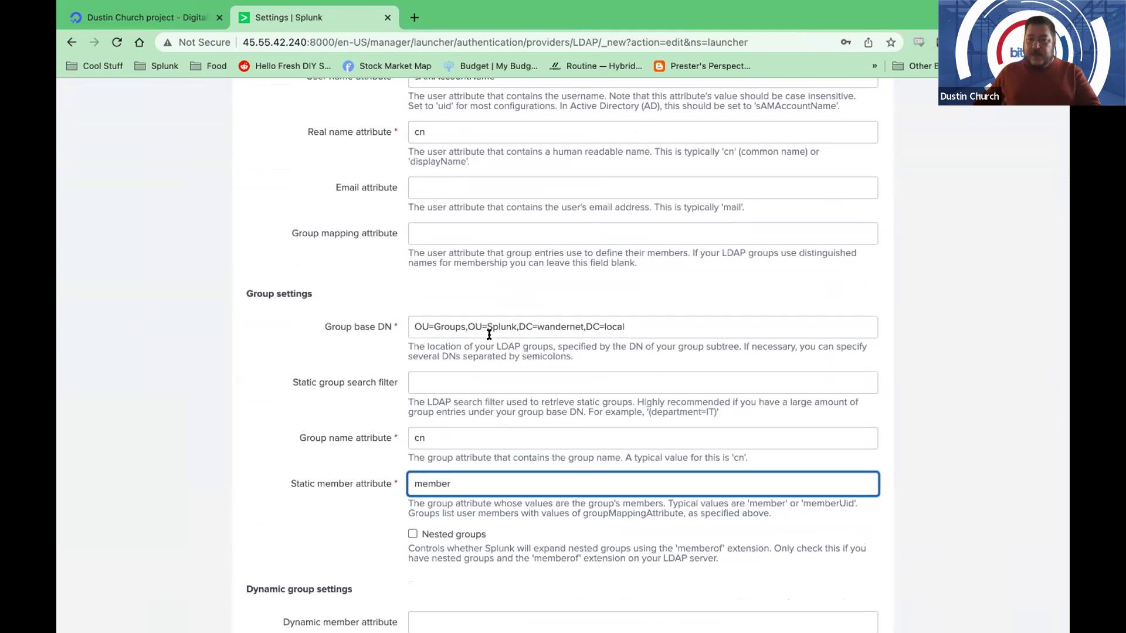
{"action": "scroll", "coordinate": [313, 478], "scroll_direction": "down", "scroll_amount": 2}
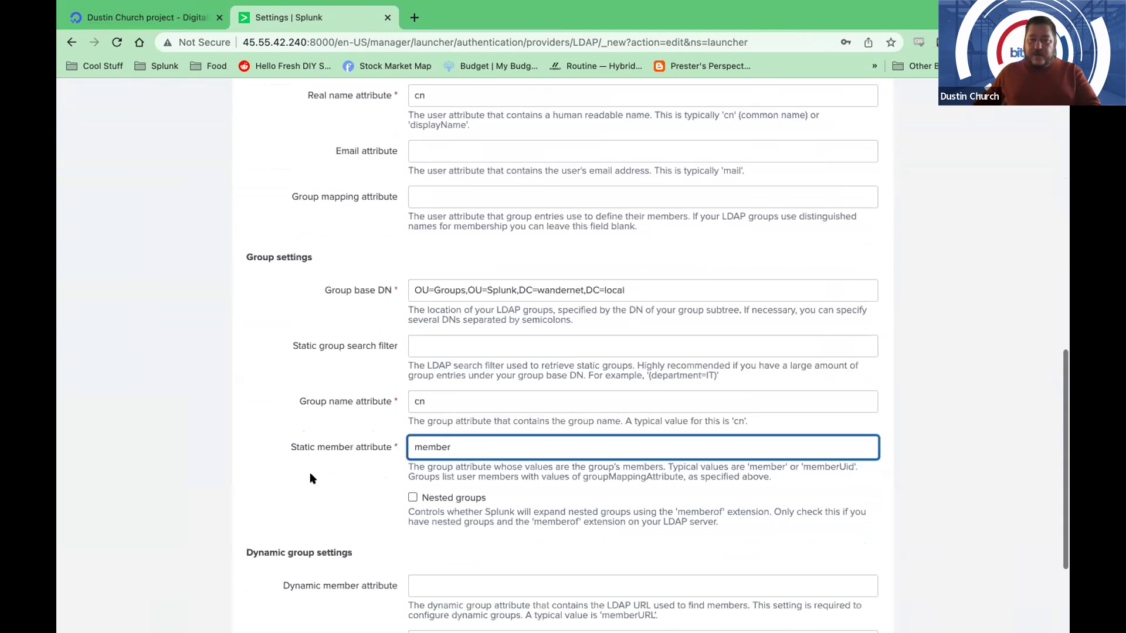
{"action": "scroll", "coordinate": [313, 478], "scroll_direction": "down", "scroll_amount": 2}
{"action": "left_click", "coordinate": [838, 581]}
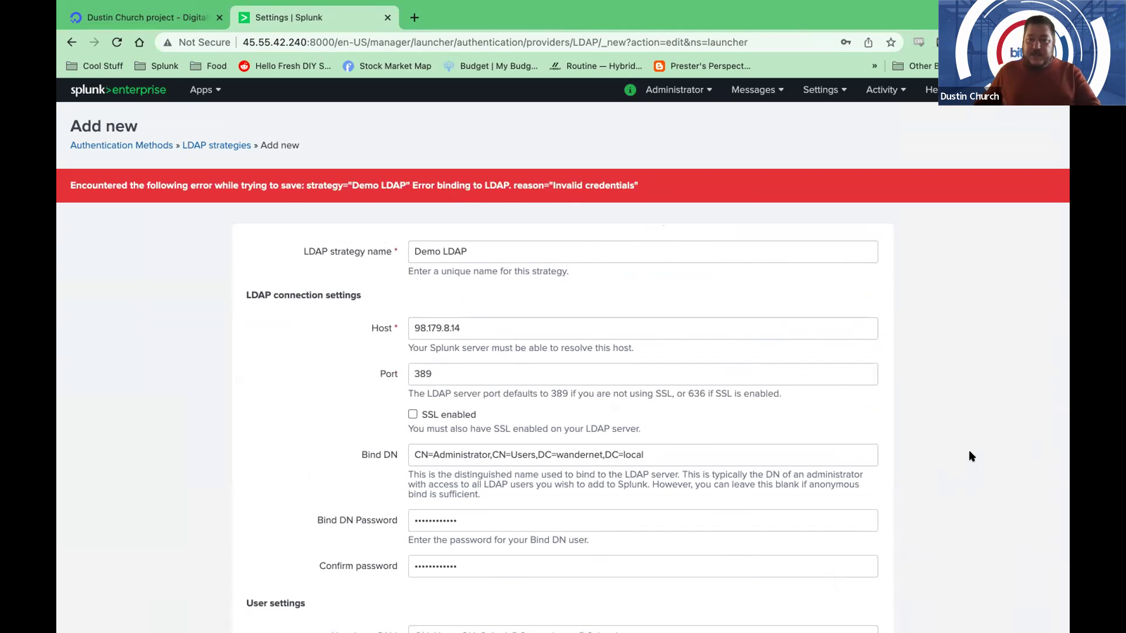
Re-enter the bind DN password and its confirmation.
{"action": "scroll", "coordinate": [972, 455], "scroll_direction": "down", "scroll_amount": 3}
{"action": "scroll", "coordinate": [972, 455], "scroll_direction": "down", "scroll_amount": 1}
{"action": "left_click", "coordinate": [491, 310]}
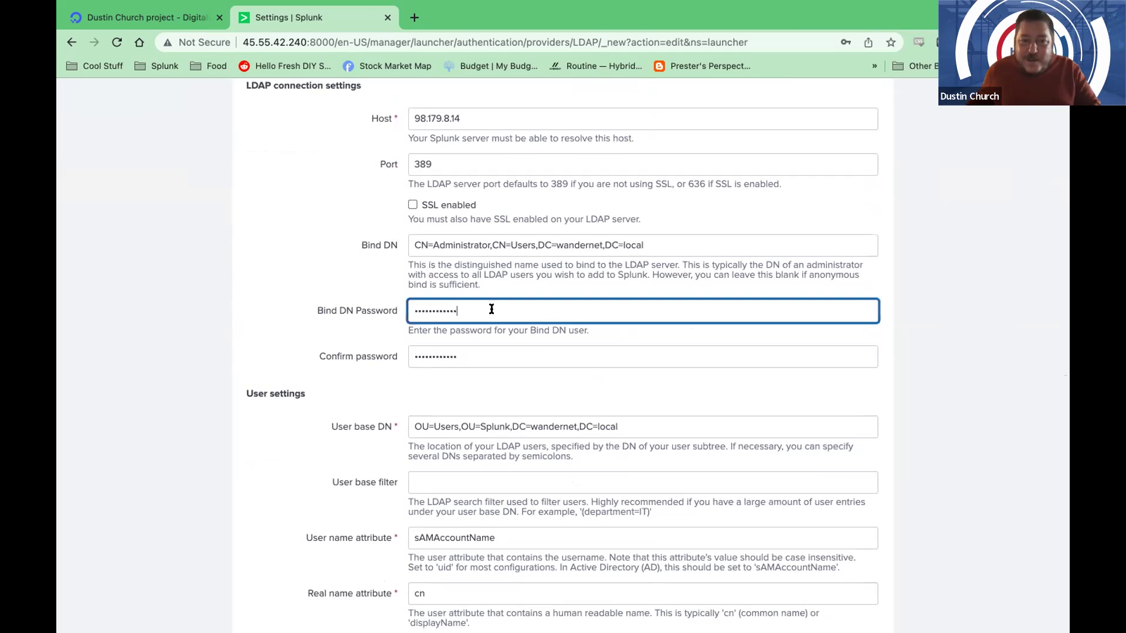
{"action": "left_click_drag", "start_coordinate": [491, 309], "coordinate": [363, 314]}
{"action": "type", "text": "••"}
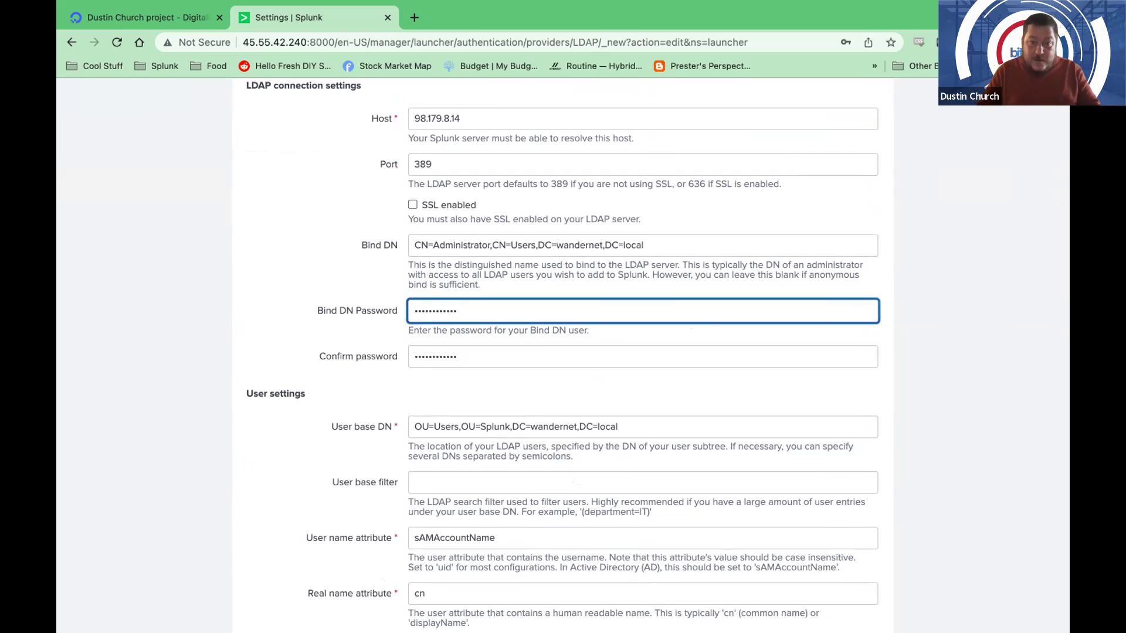
{"action": "key", "text": "Tab"}
{"action": "type", "text": "•"}
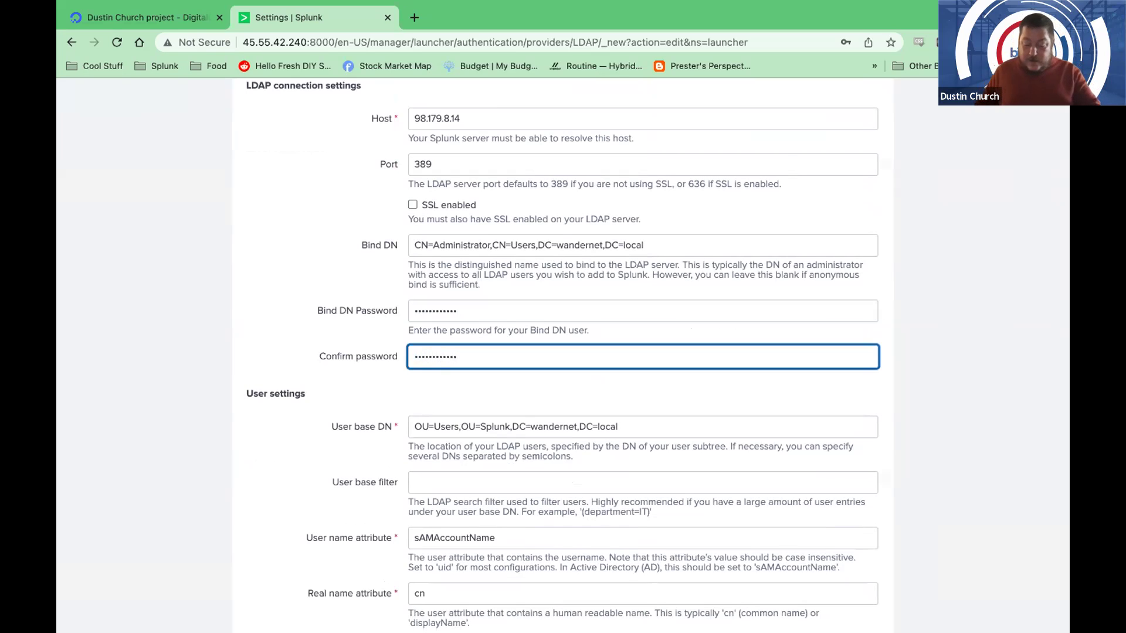
Retry saving Demo LDAP, then click into the Bind DN field after the credentials error.
{"action": "left_click", "coordinate": [947, 395]}
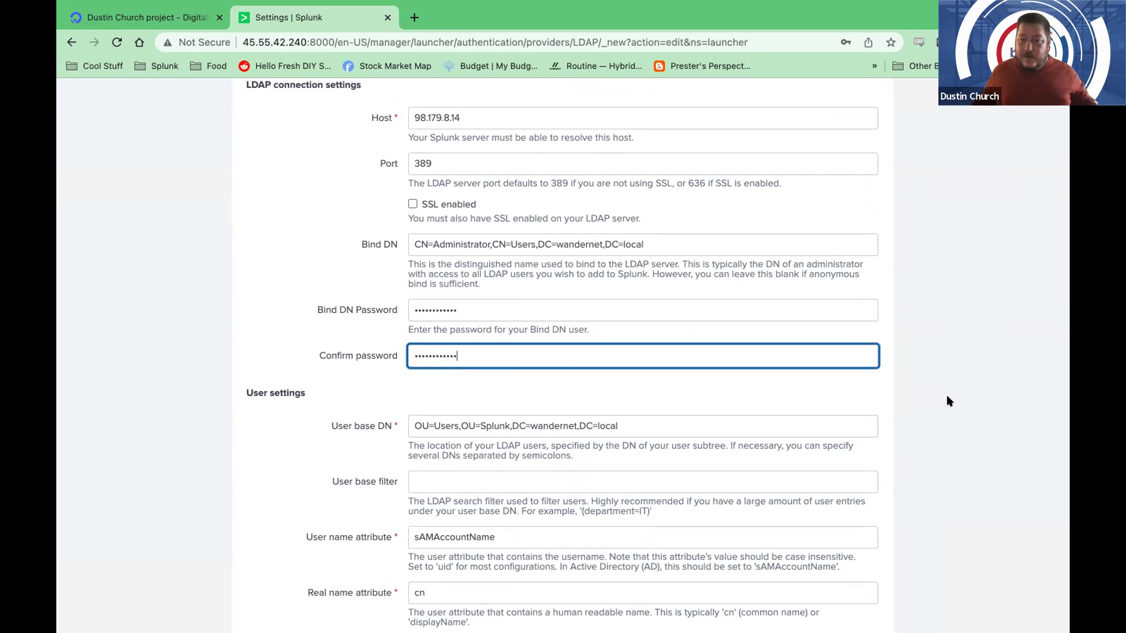
{"action": "scroll", "coordinate": [947, 395], "scroll_direction": "down", "scroll_amount": 10}
{"action": "left_click", "coordinate": [846, 589]}
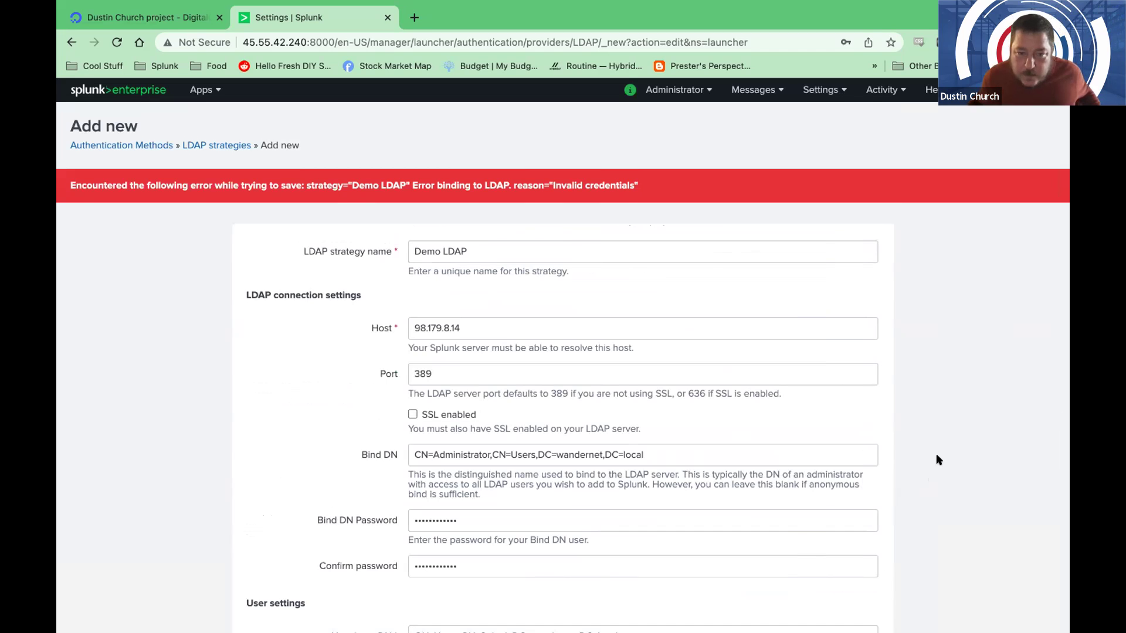
{"action": "scroll", "coordinate": [938, 460], "scroll_direction": "down", "scroll_amount": 1}
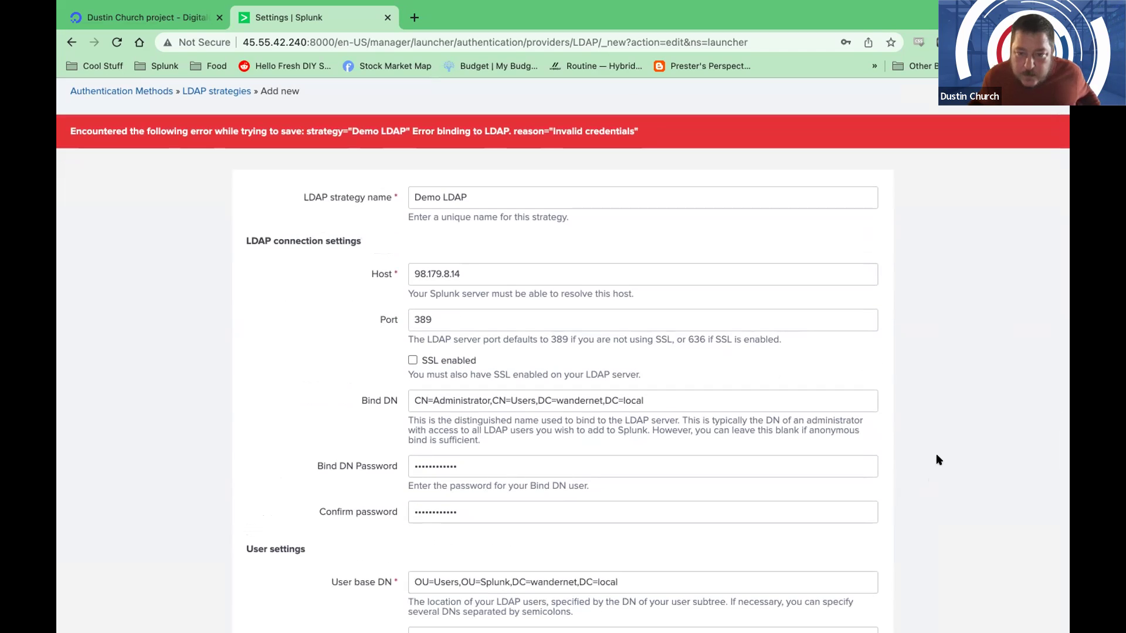
{"action": "left_click", "coordinate": [692, 399]}
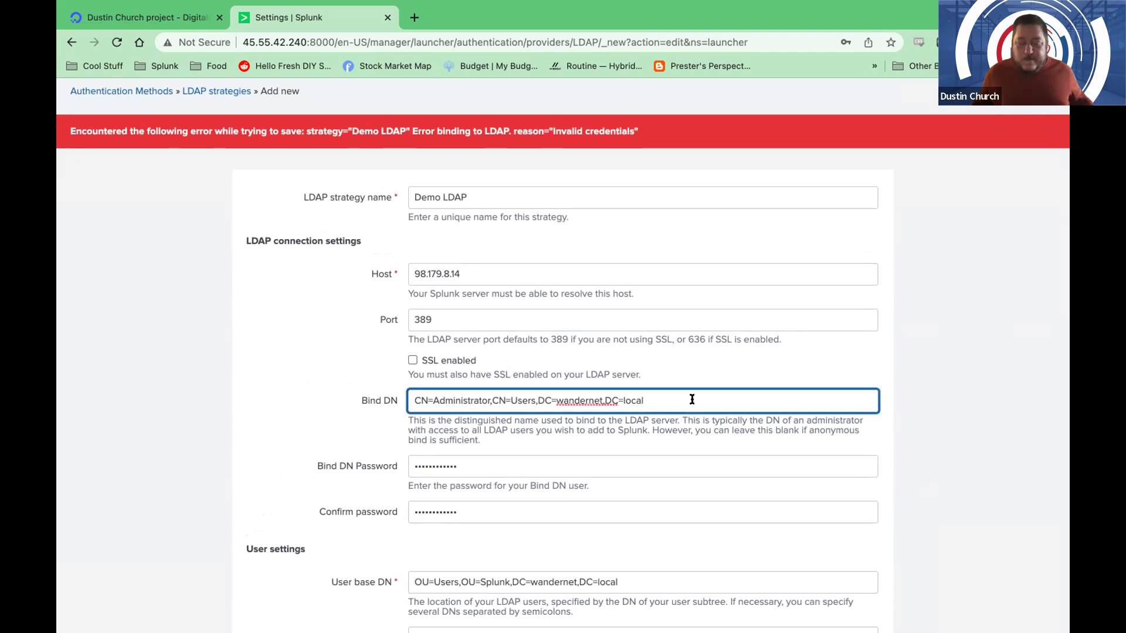
Open the Administrator account's properties from the domain's Users container.
{"action": "key", "text": "ctrl+Left"}
{"action": "key", "text": "ctrl+Right"}
{"action": "key", "text": "ctrl+Right"}
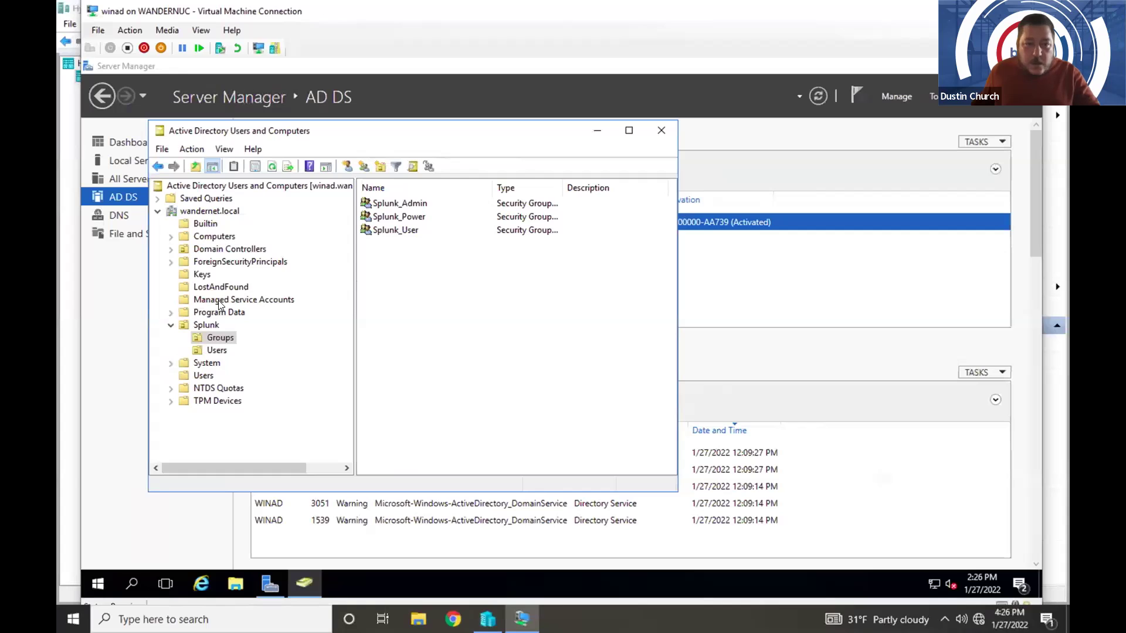
{"action": "left_click", "coordinate": [203, 376]}
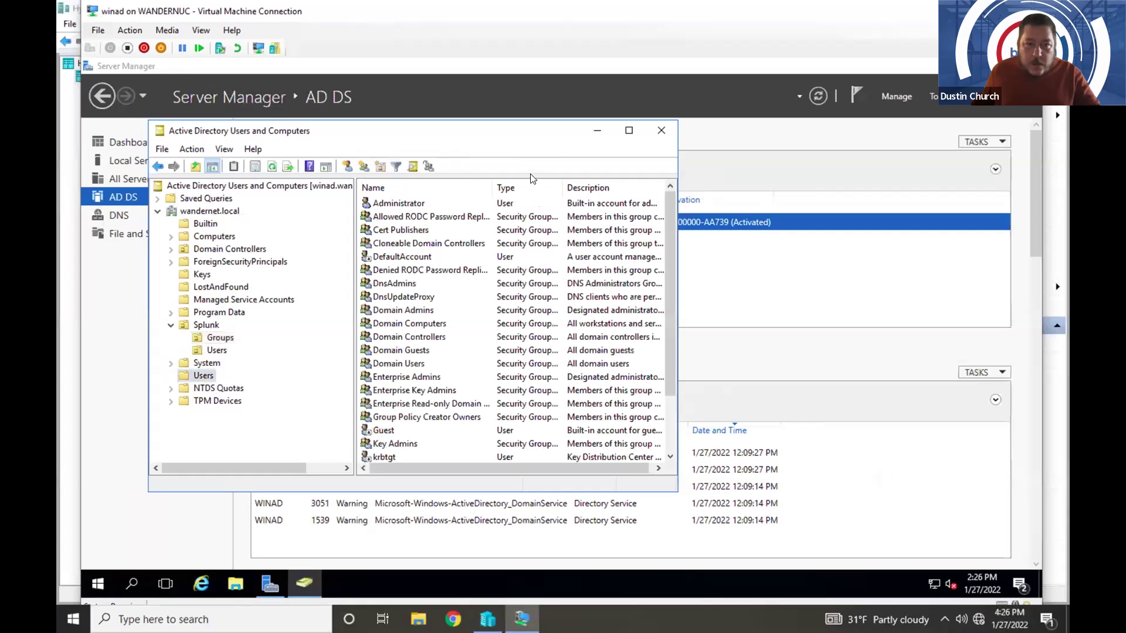
{"action": "left_click", "coordinate": [408, 203]}
{"action": "right_click", "coordinate": [408, 203]}
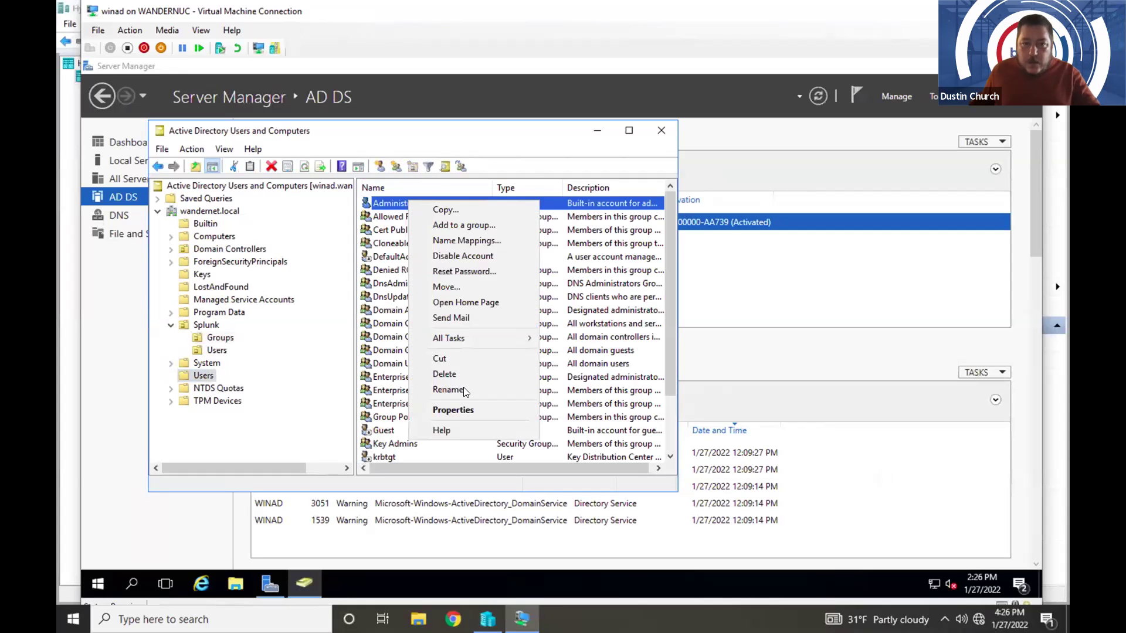
{"action": "left_click", "coordinate": [456, 411]}
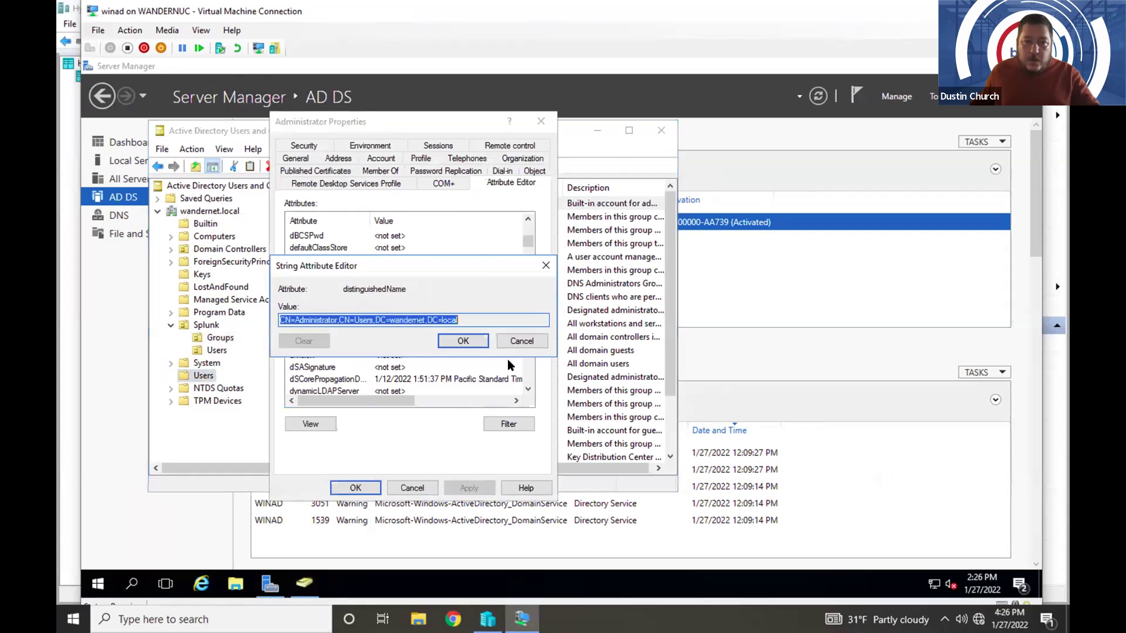
{"action": "left_click", "coordinate": [522, 341]}
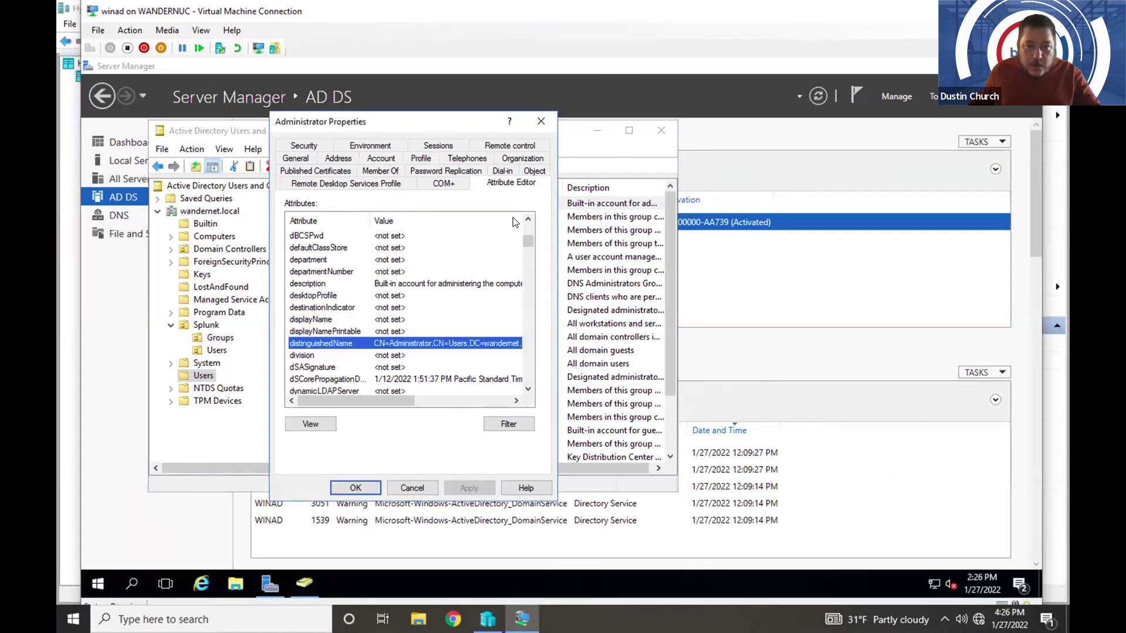
Copy the distinguishedName CN=Administrator,CN=Users,DC=wandernet,DC=local, then cancel out of the properties.
{"action": "double_click", "coordinate": [424, 343]}
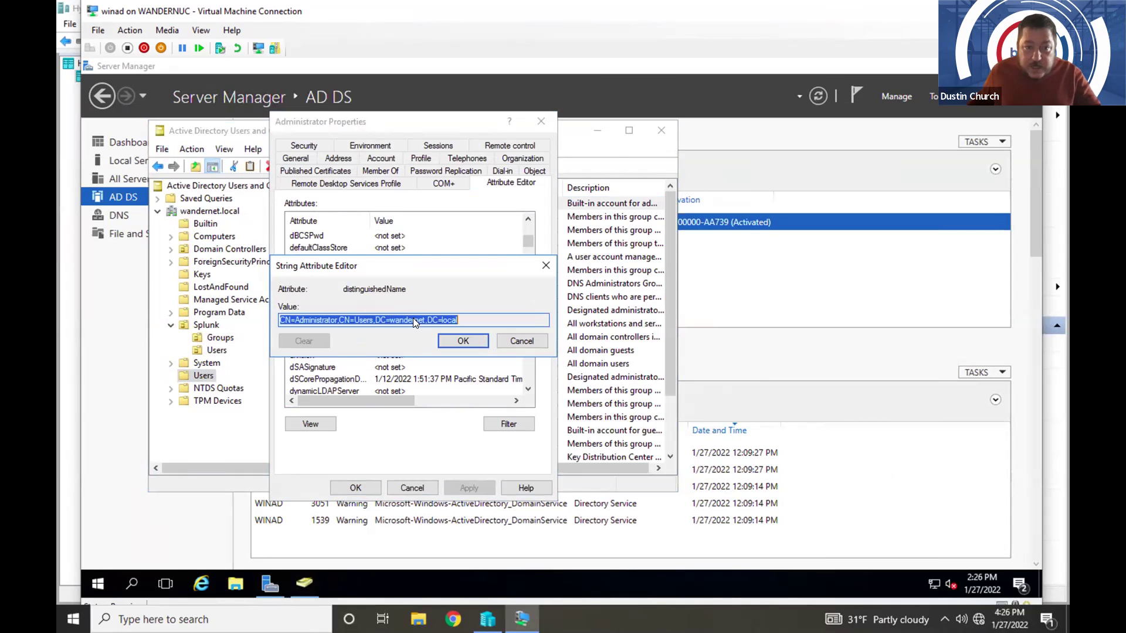
{"action": "right_click", "coordinate": [414, 321]}
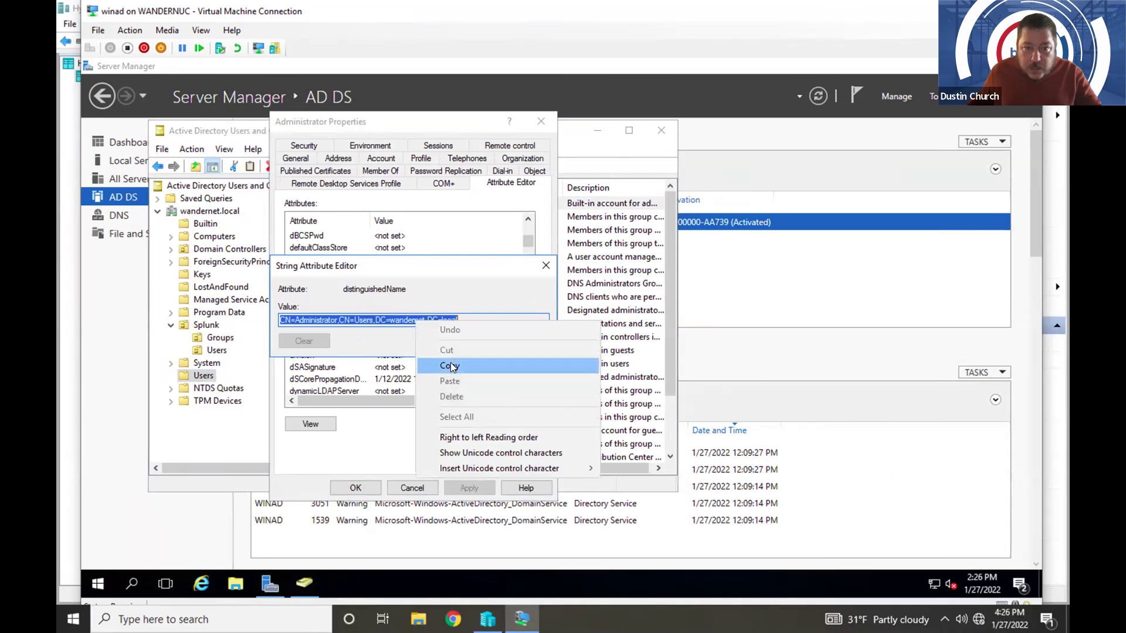
{"action": "left_click", "coordinate": [451, 367]}
{"action": "left_click", "coordinate": [513, 339]}
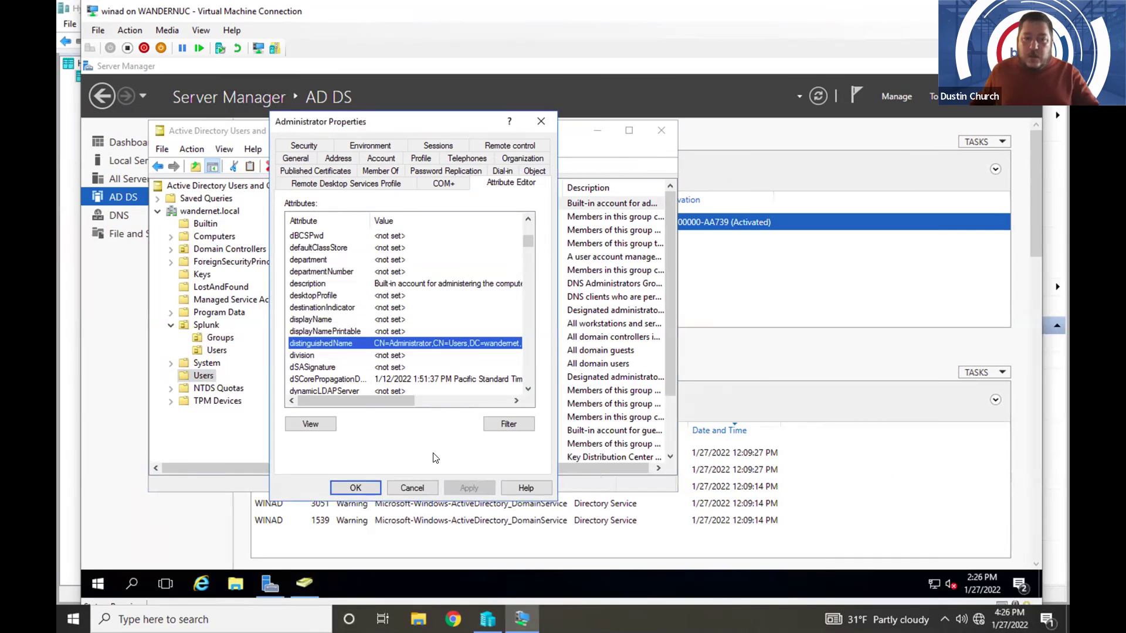
{"action": "left_click", "coordinate": [410, 486]}
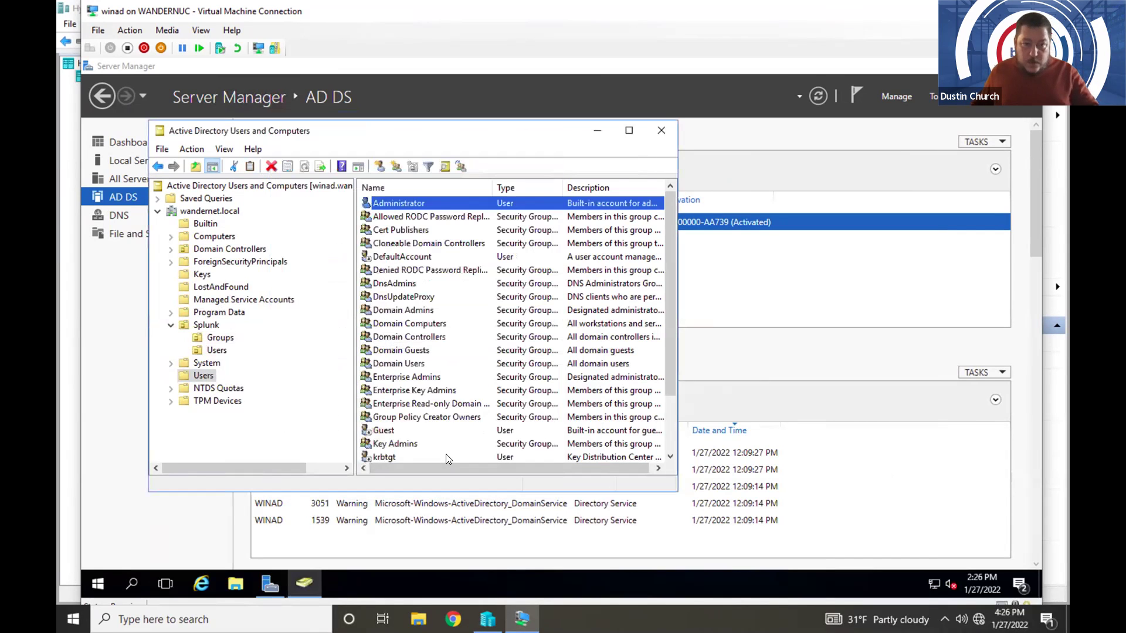
Replace the Bind DN with the copied Administrator distinguished name.
{"action": "key", "text": "ctrl+Left"}
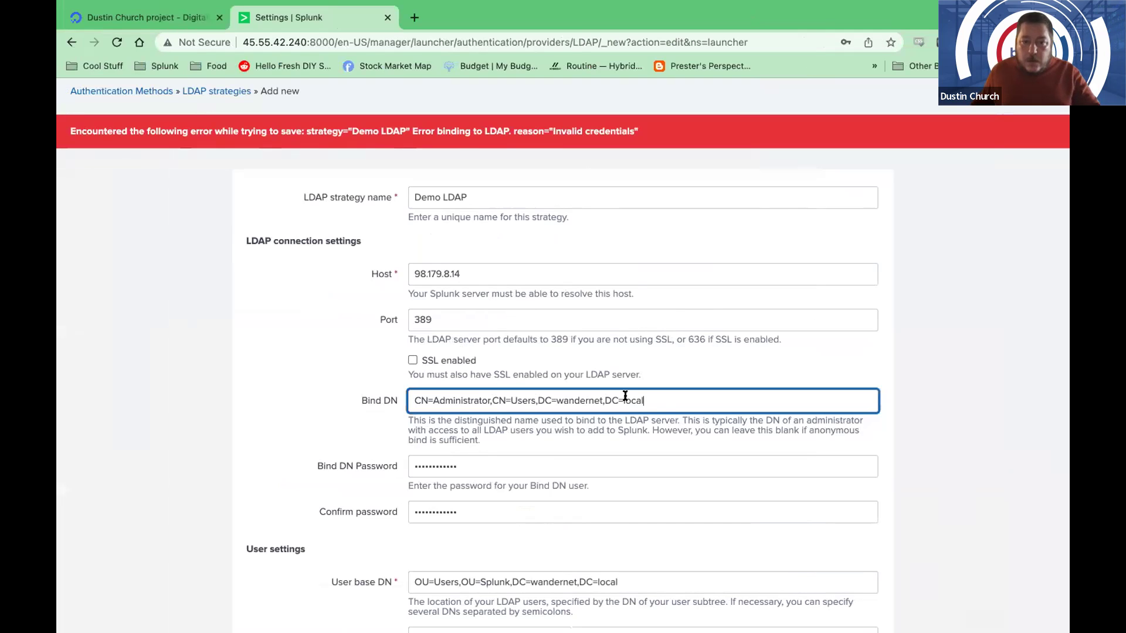
{"action": "double_click", "coordinate": [657, 399]}
{"action": "key", "text": "super+a"}
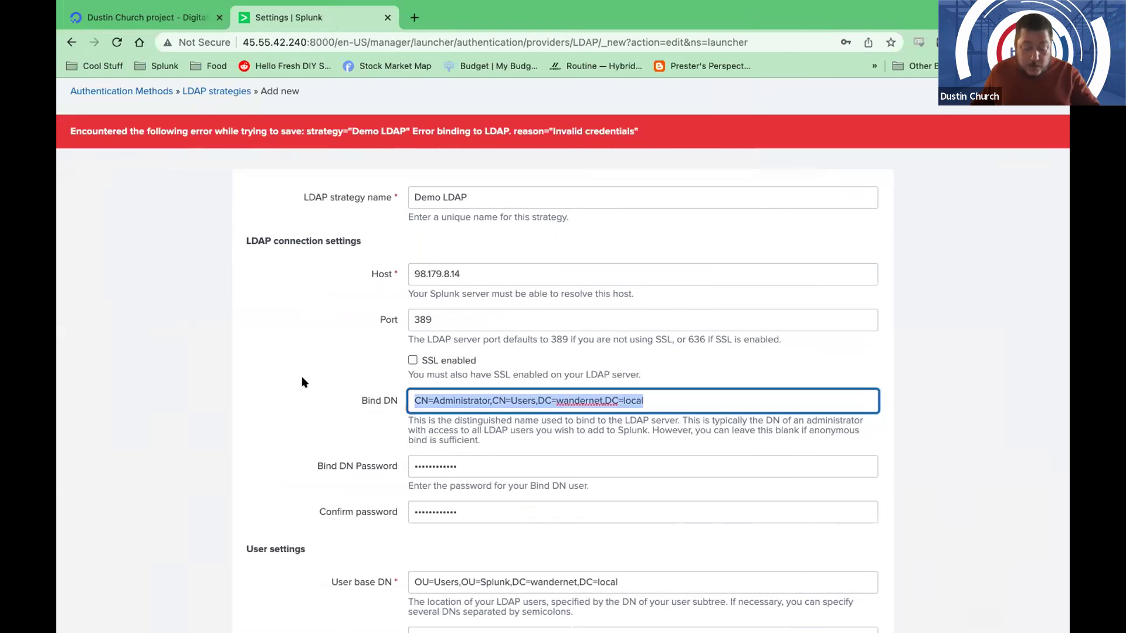
{"action": "right_click", "coordinate": [479, 405]}
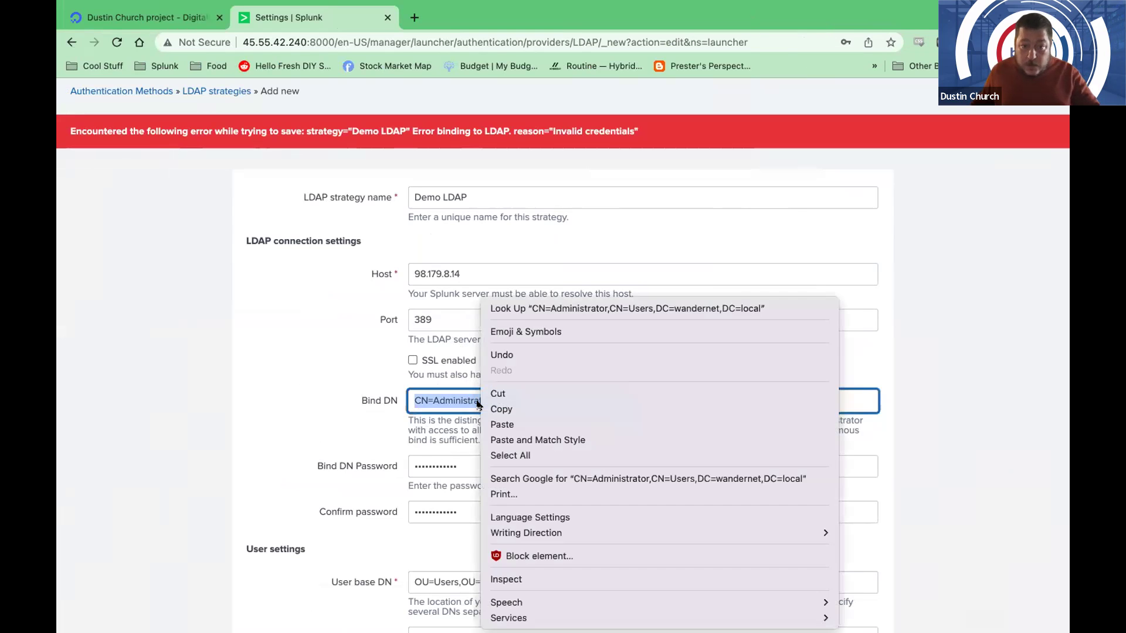
{"action": "left_click", "coordinate": [502, 424]}
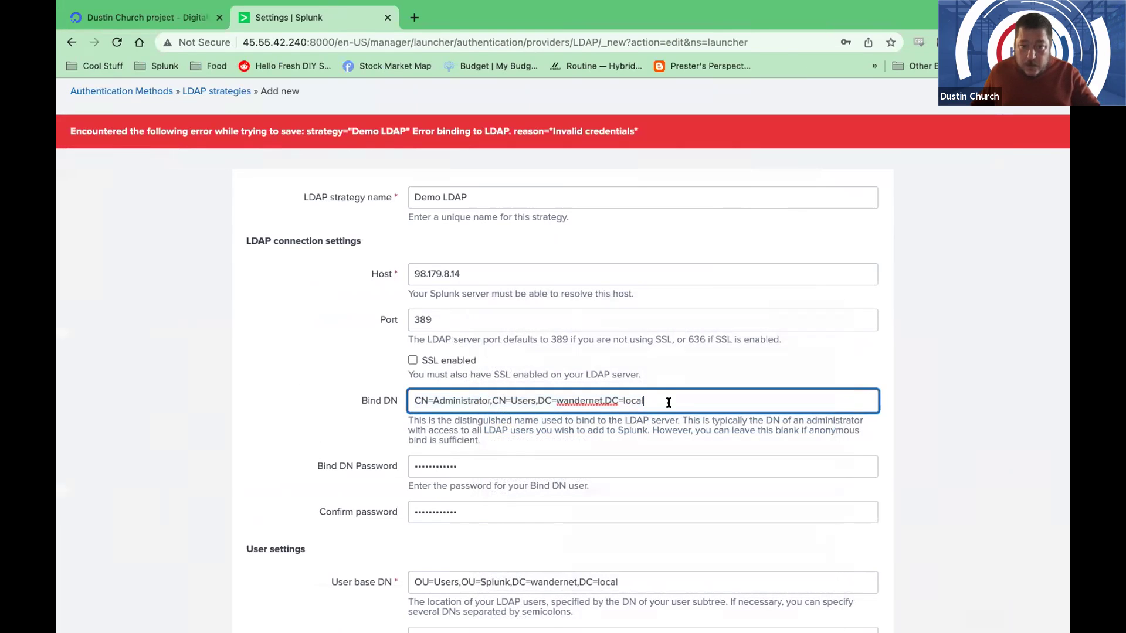
Remove a stray letter from the LDAP strategy name.
{"action": "left_click", "coordinate": [489, 462]}
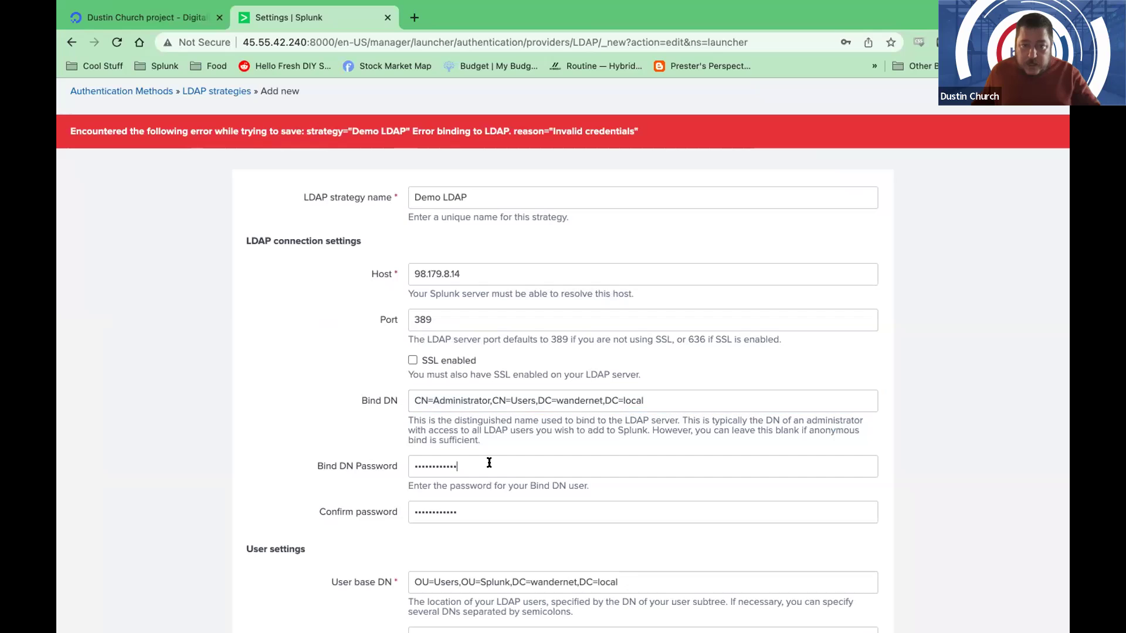
{"action": "left_click", "coordinate": [524, 266]}
{"action": "left_click", "coordinate": [494, 199]}
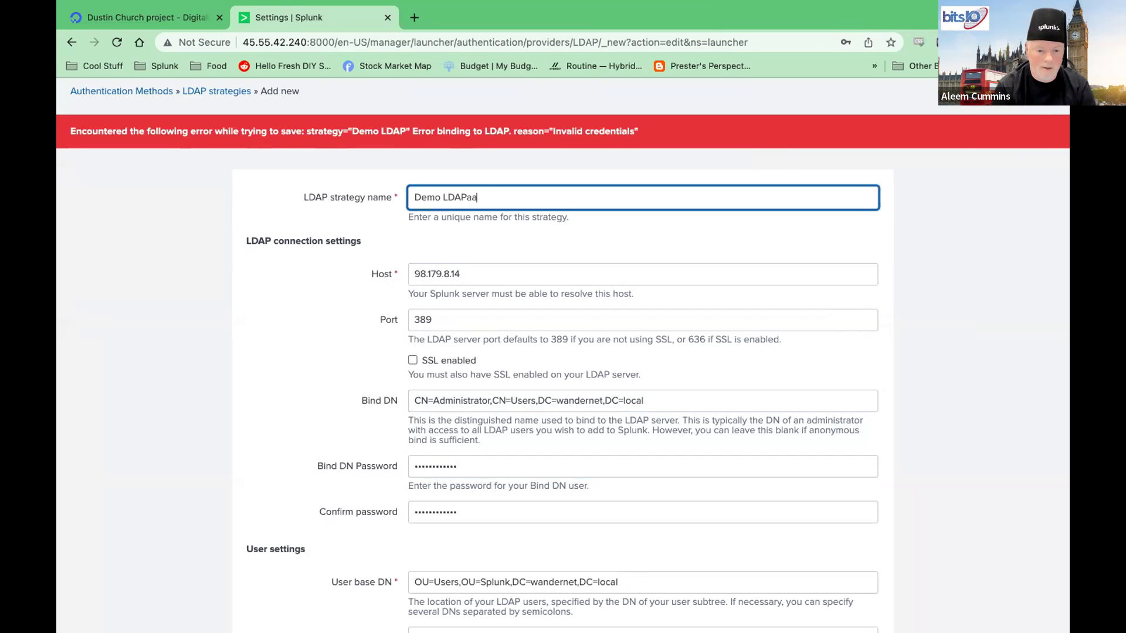
{"action": "key", "text": "BackSpace"}
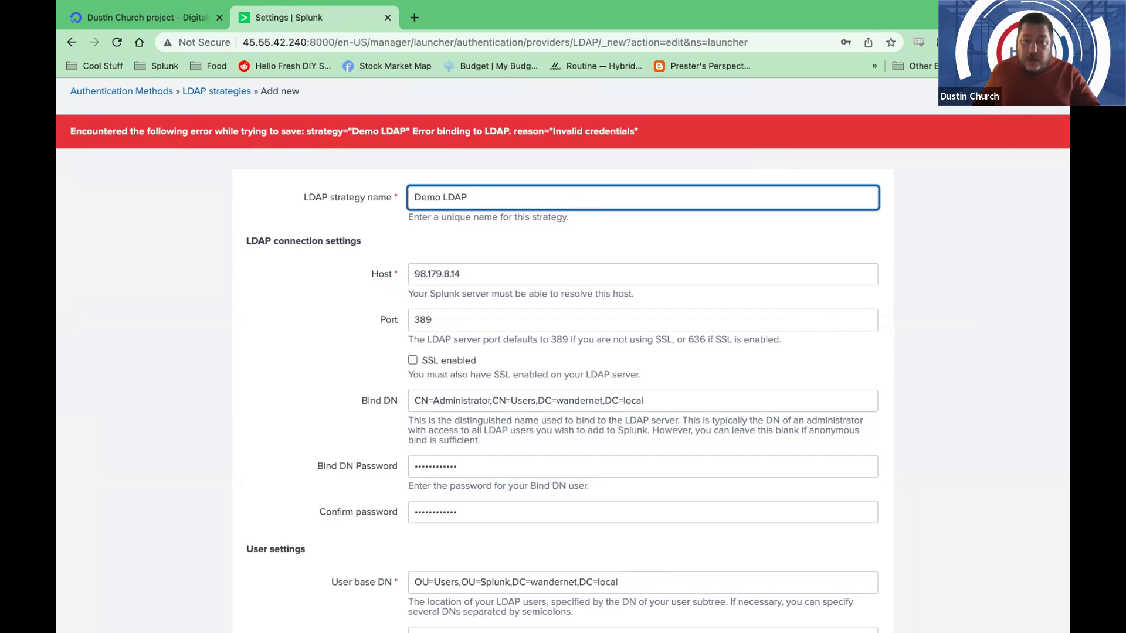
Re-enter the bind password and its confirmation, then save the Demo LDAP strategy.
{"action": "left_click", "coordinate": [476, 468]}
{"action": "left_click_drag", "start_coordinate": [476, 468], "coordinate": [415, 468]}
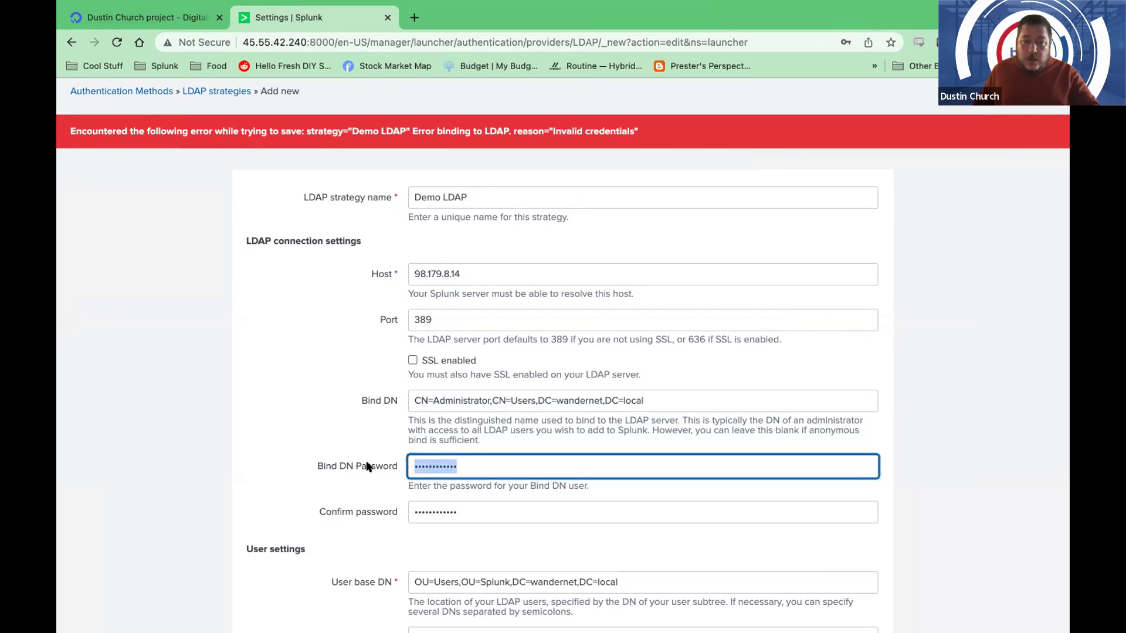
{"action": "type", "text": "••"}
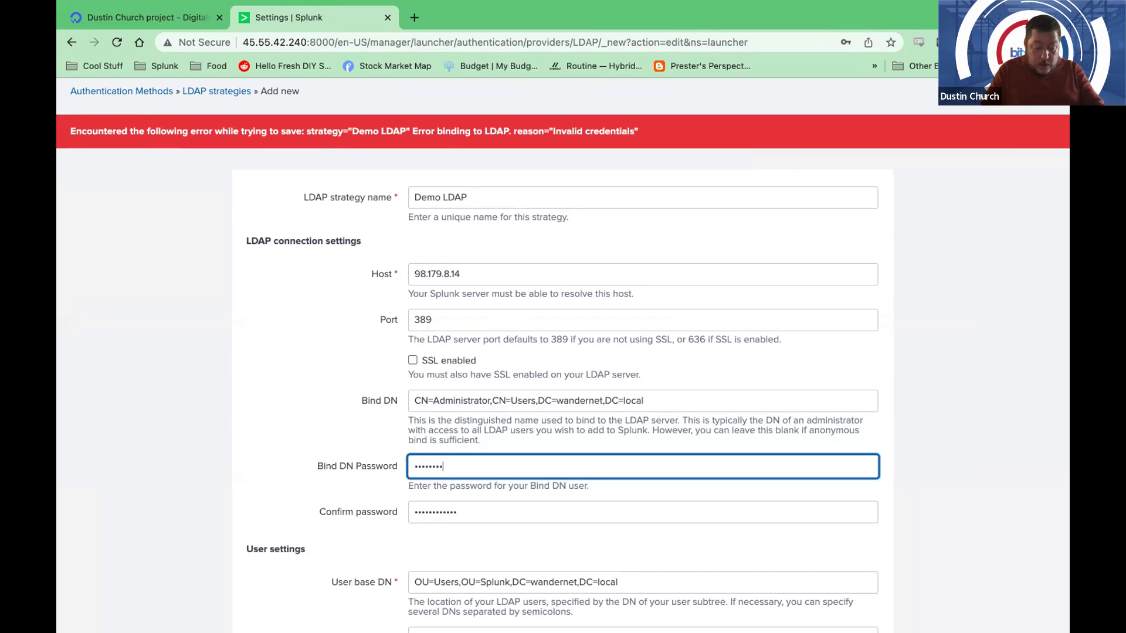
{"action": "key", "text": "Tab"}
{"action": "type", "text": "••"}
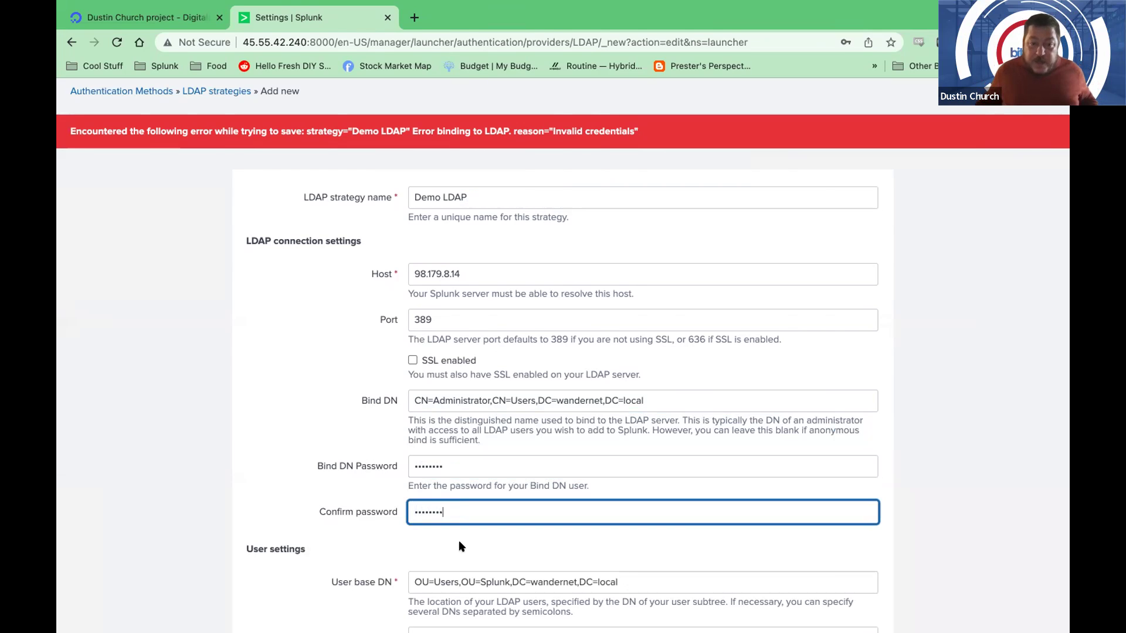
{"action": "scroll", "coordinate": [298, 424], "scroll_direction": "down", "scroll_amount": 10}
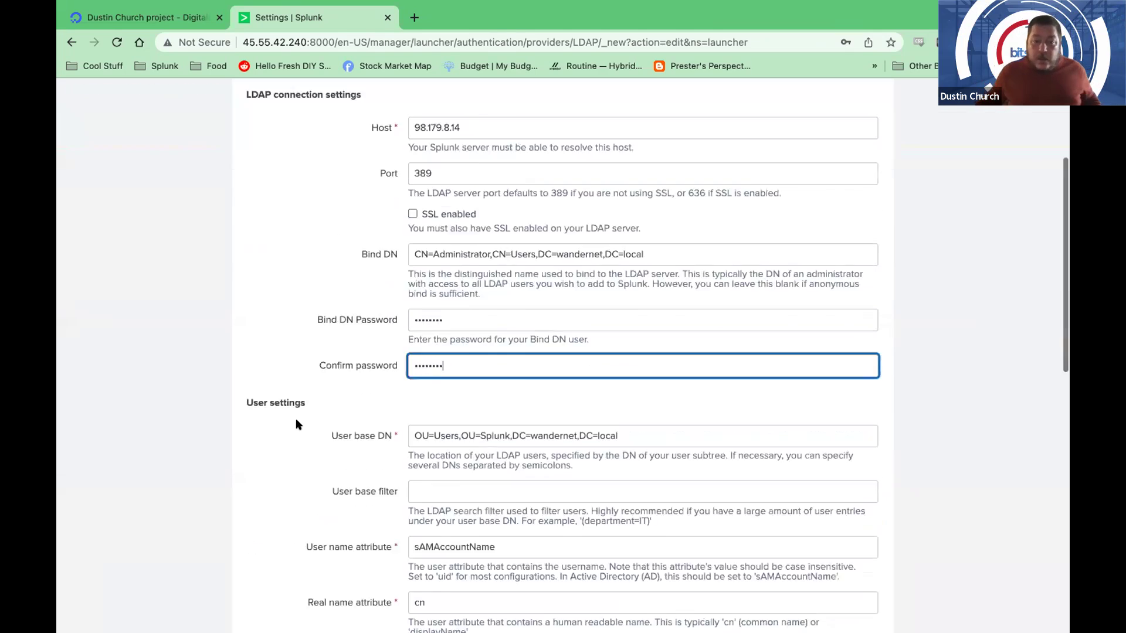
{"action": "left_click", "coordinate": [832, 582]}
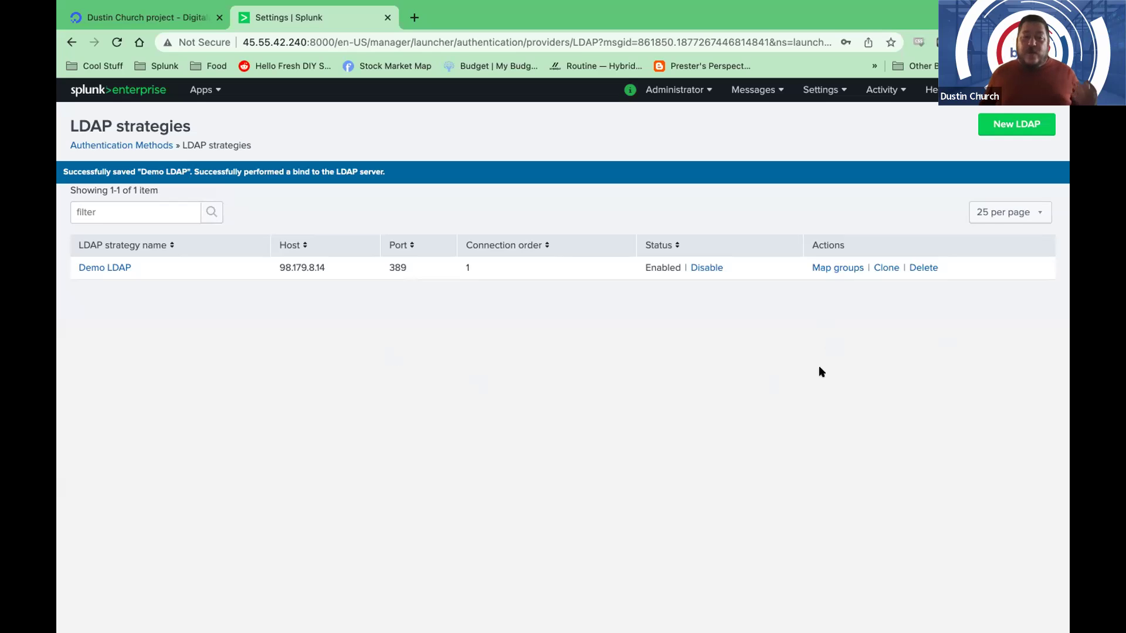
Open Demo LDAP's group mappings, listing Splunk_Admin, Splunk_Power and Splunk_User.
{"action": "left_click", "coordinate": [836, 269]}
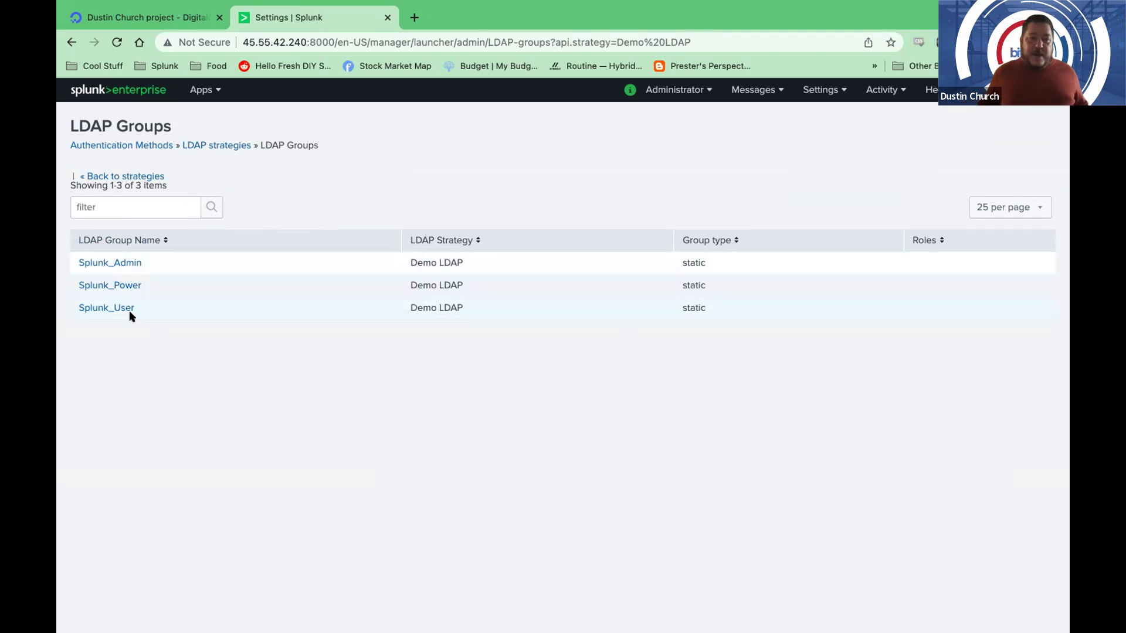
Map admin to Splunk_Admin, power to Splunk_Power and user to Splunk_User, saving each group.
{"action": "left_click", "coordinate": [132, 264]}
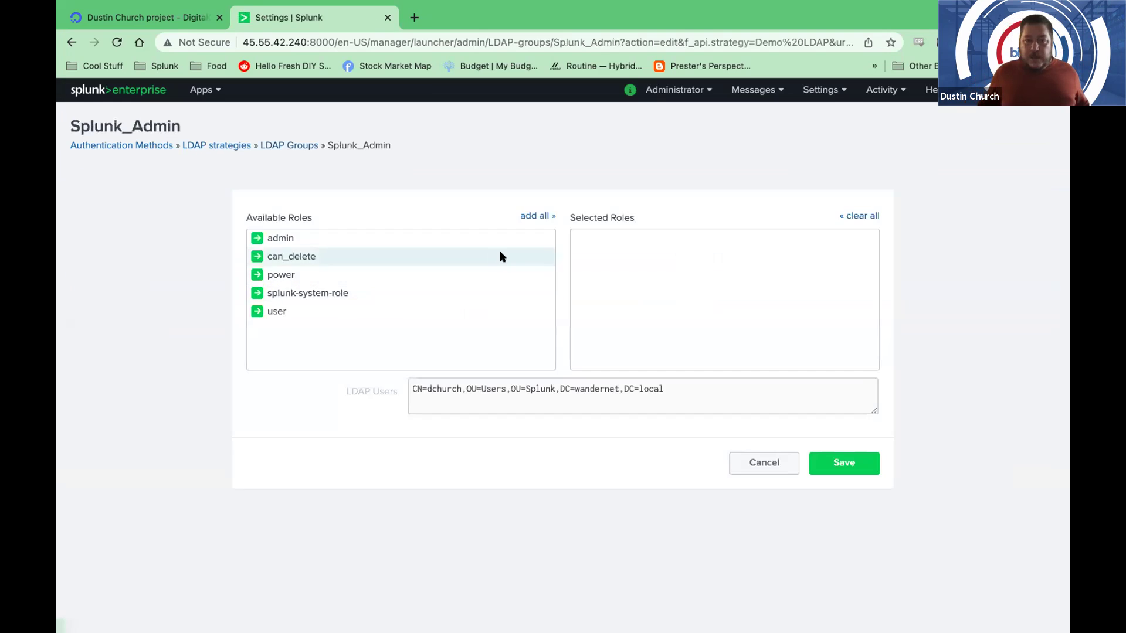
{"action": "left_click", "coordinate": [274, 239]}
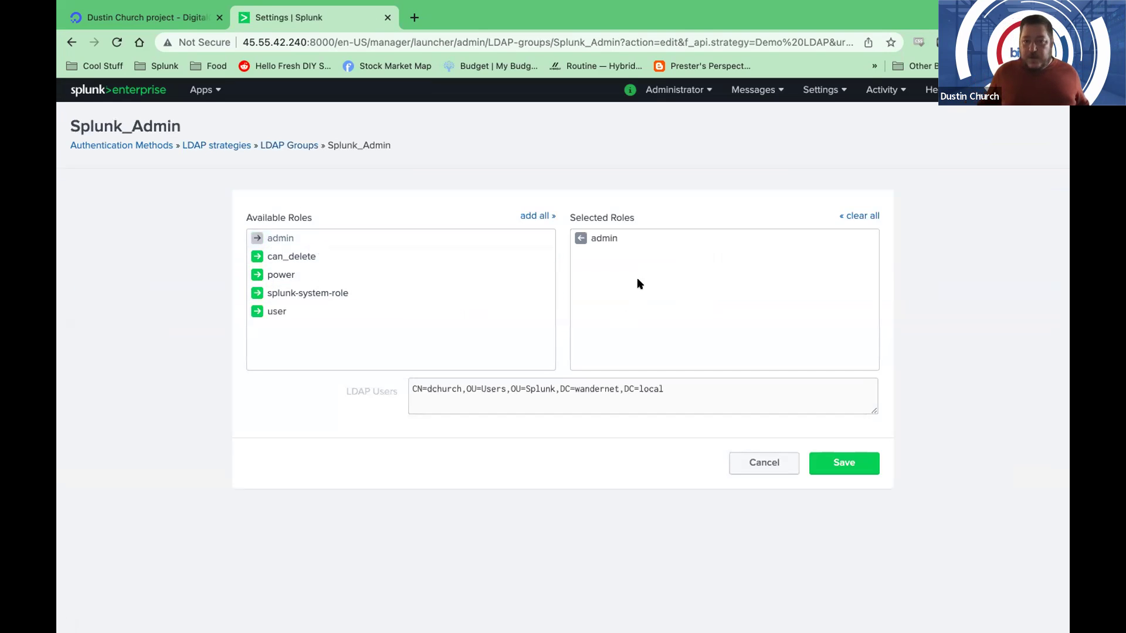
{"action": "left_click", "coordinate": [846, 463]}
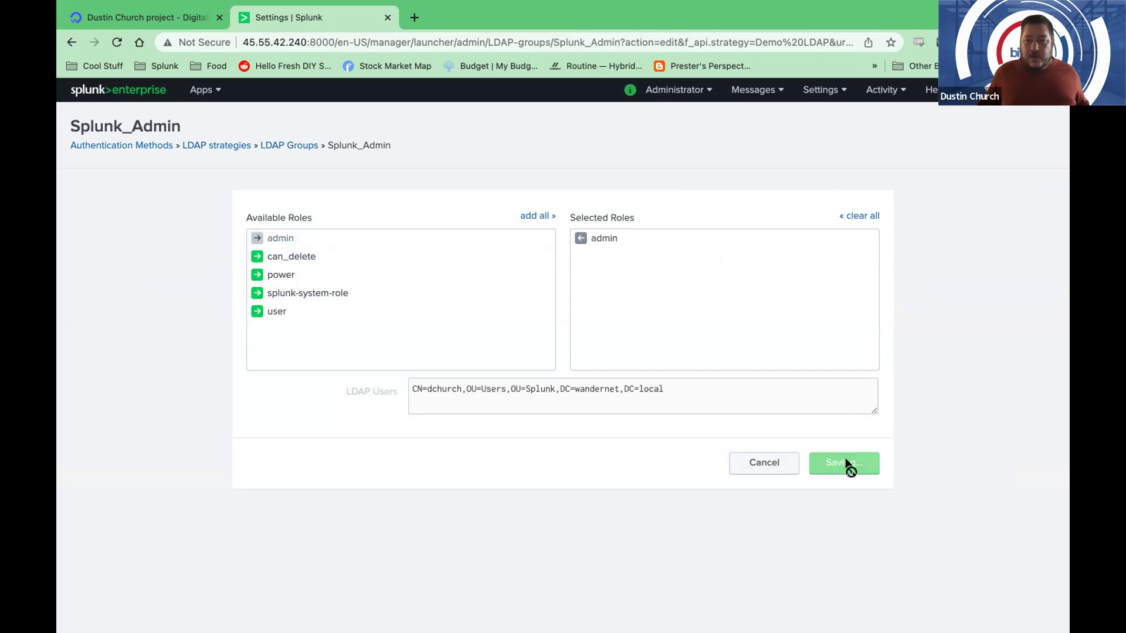
{"action": "left_click", "coordinate": [126, 306]}
{"action": "left_click", "coordinate": [274, 276]}
{"action": "left_click", "coordinate": [853, 466]}
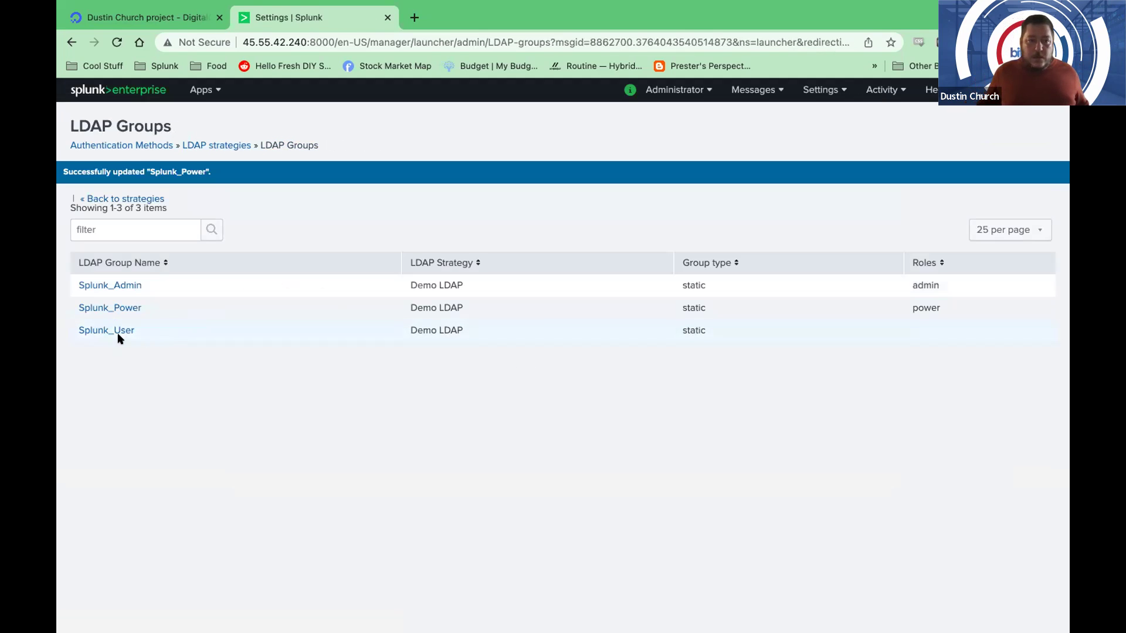
{"action": "left_click", "coordinate": [116, 330]}
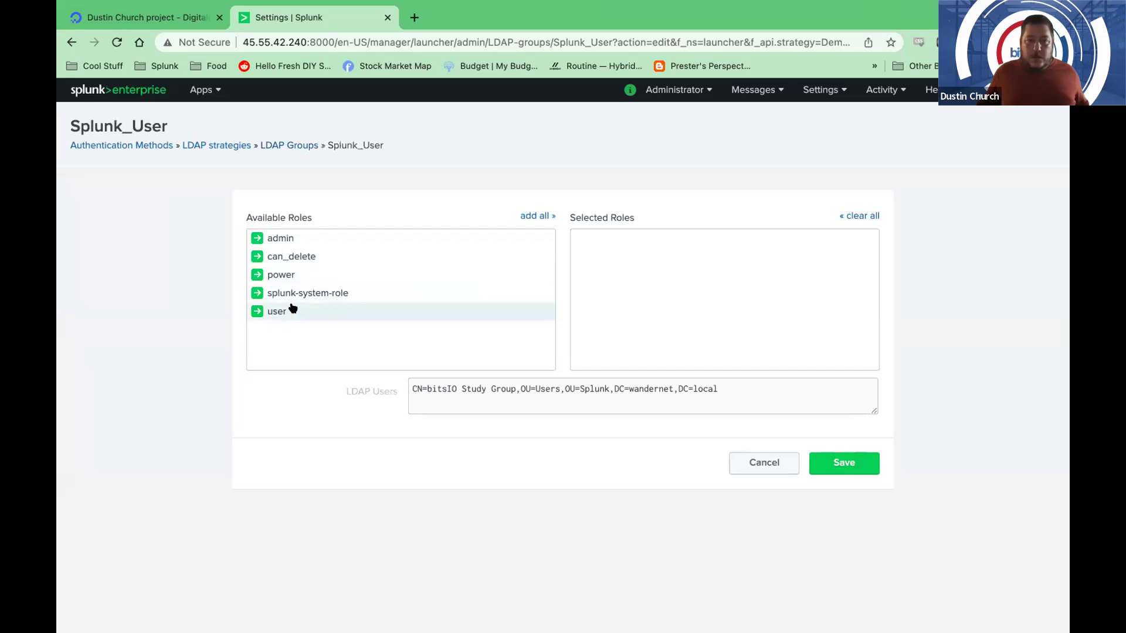
{"action": "left_click", "coordinate": [293, 311]}
{"action": "left_click", "coordinate": [843, 463]}
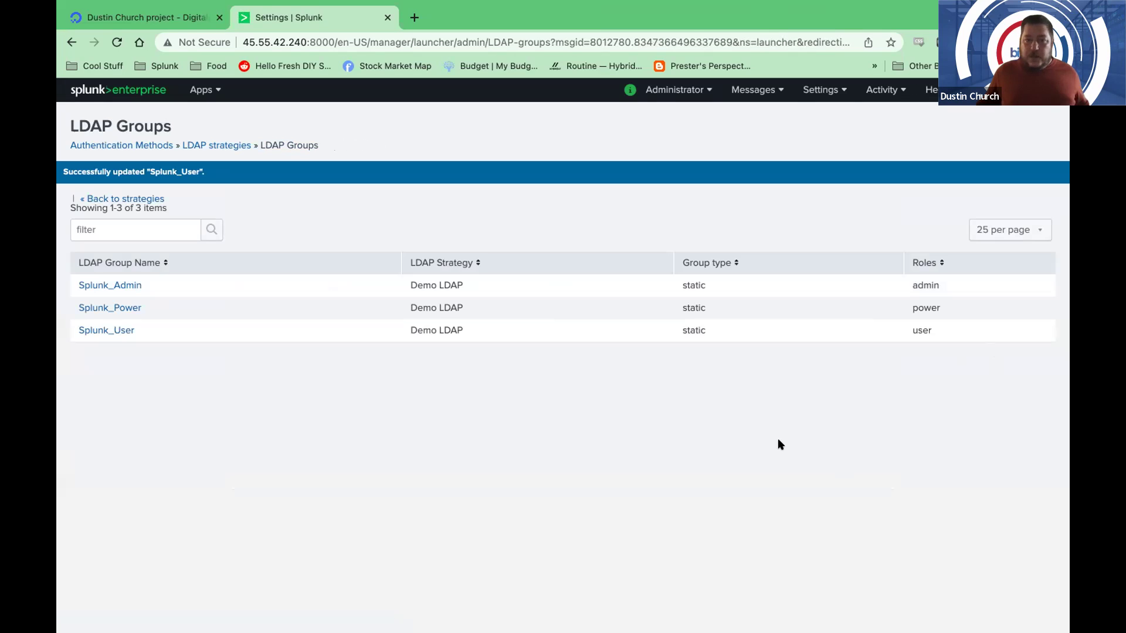
Reload the authentication configuration from the Authentication Methods page.
{"action": "left_click", "coordinate": [225, 148]}
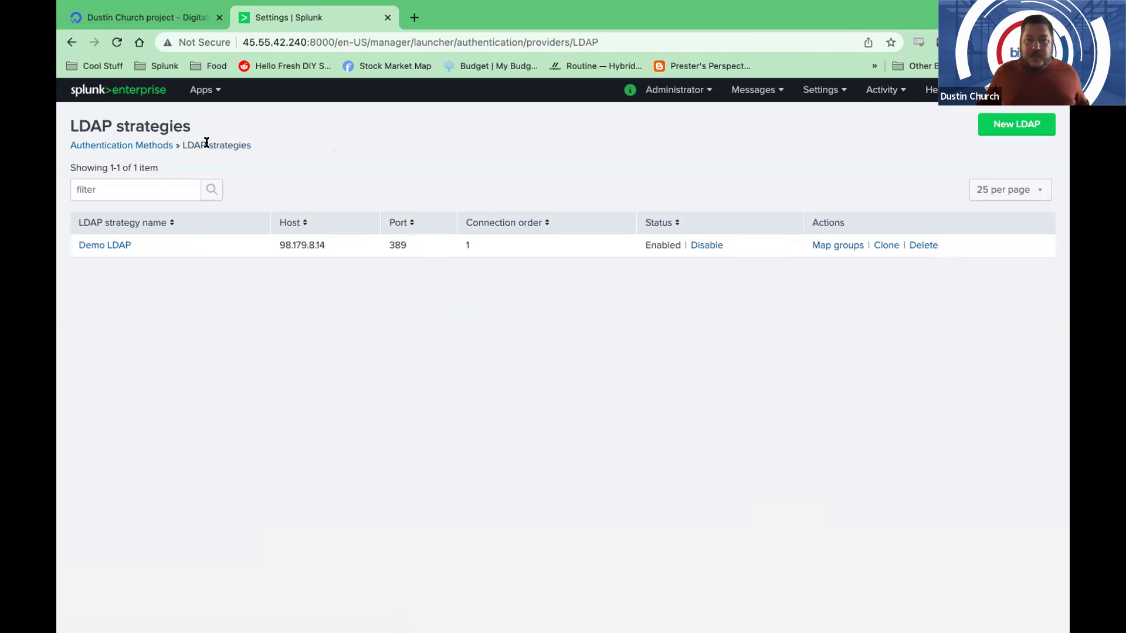
{"action": "left_click", "coordinate": [149, 148]}
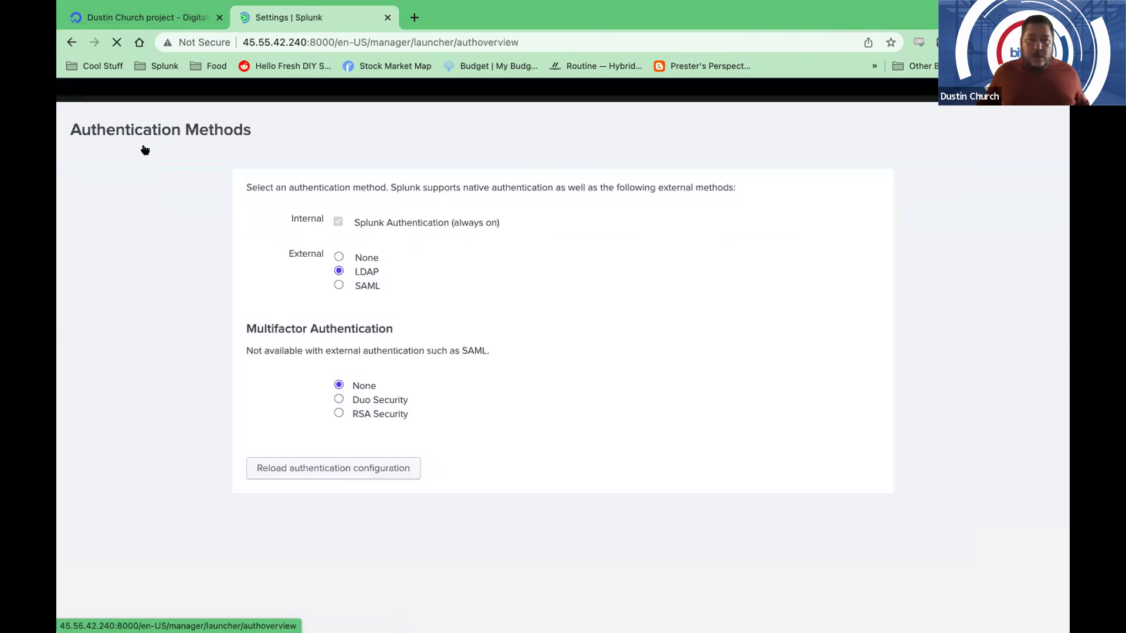
{"action": "left_click", "coordinate": [297, 478]}
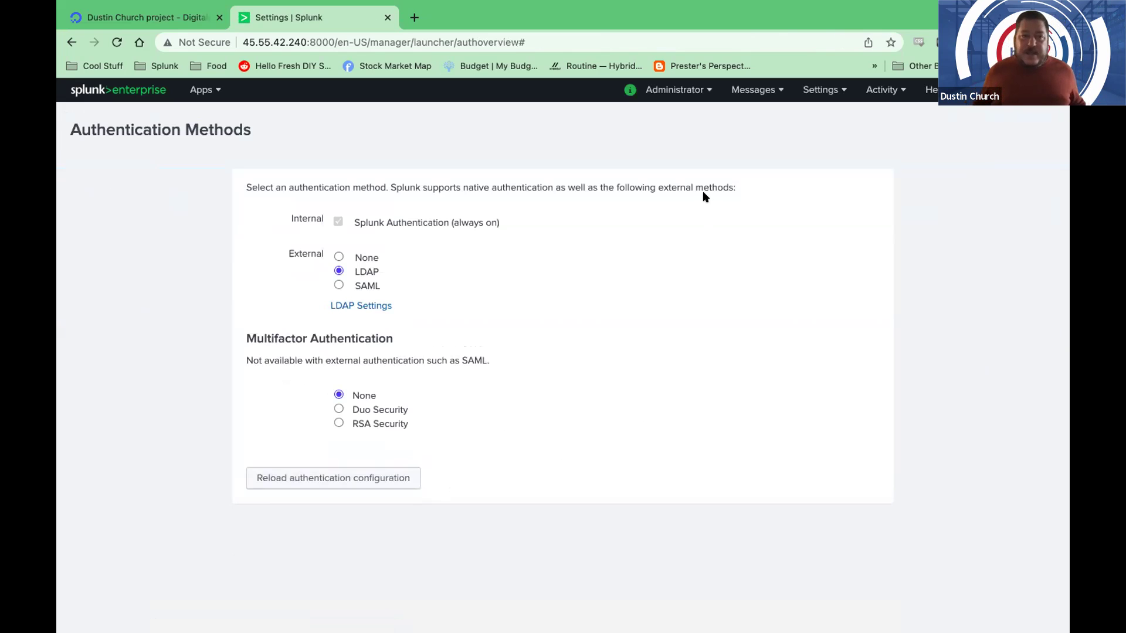
Return to the Splunk home page and bring up Chrome's Dock options.
{"action": "left_click", "coordinate": [122, 88]}
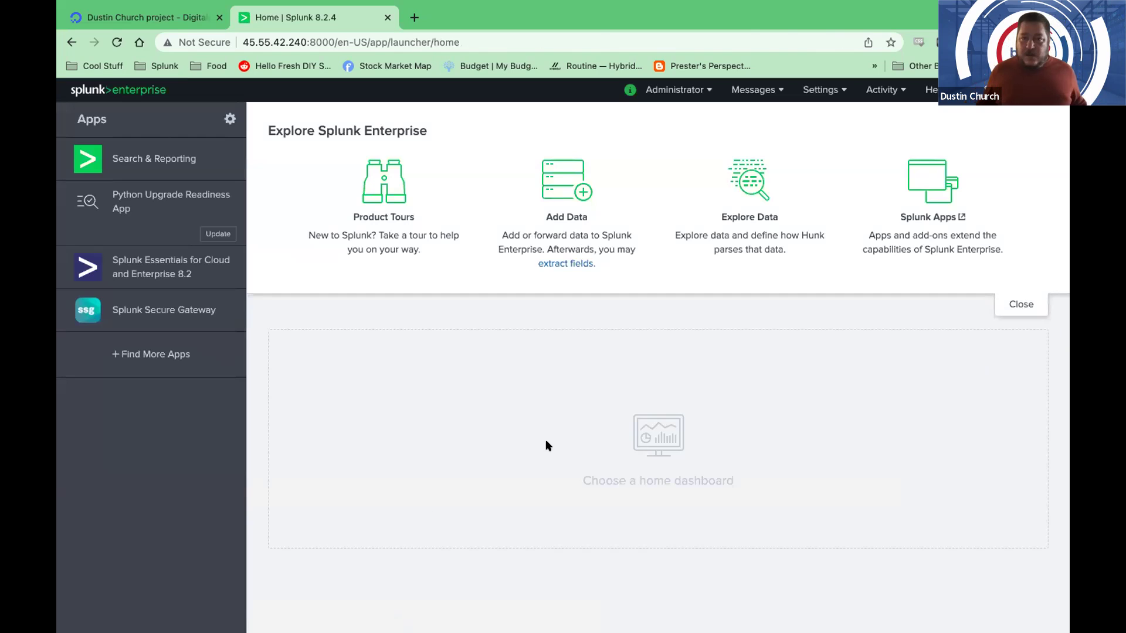
{"action": "mouse_move", "coordinate": [479, 631]}
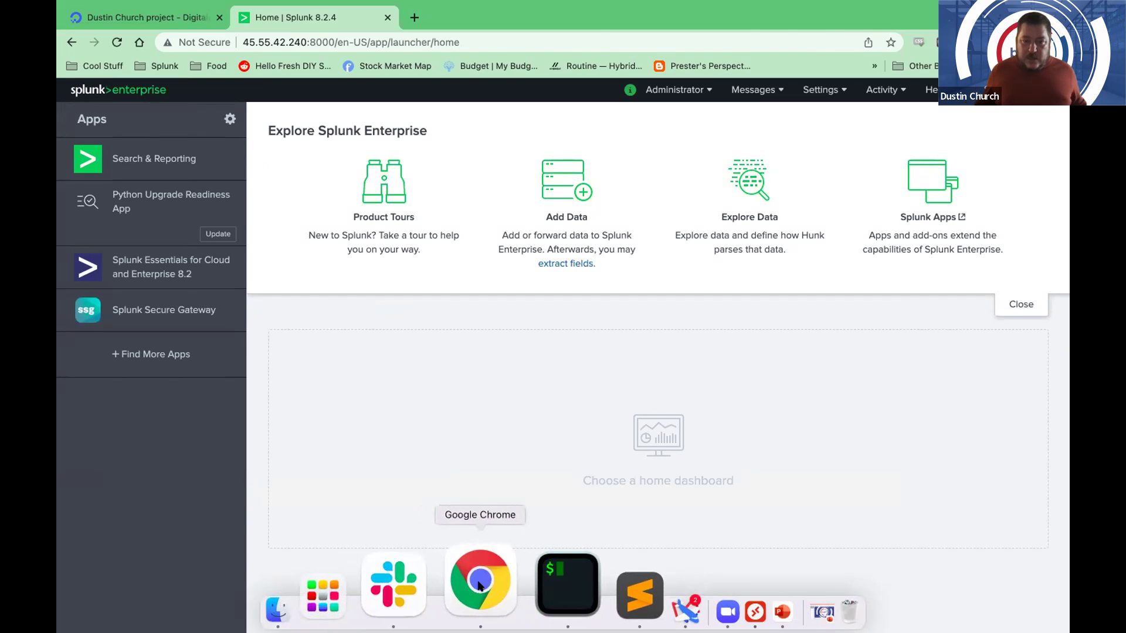
{"action": "right_click", "coordinate": [479, 585]}
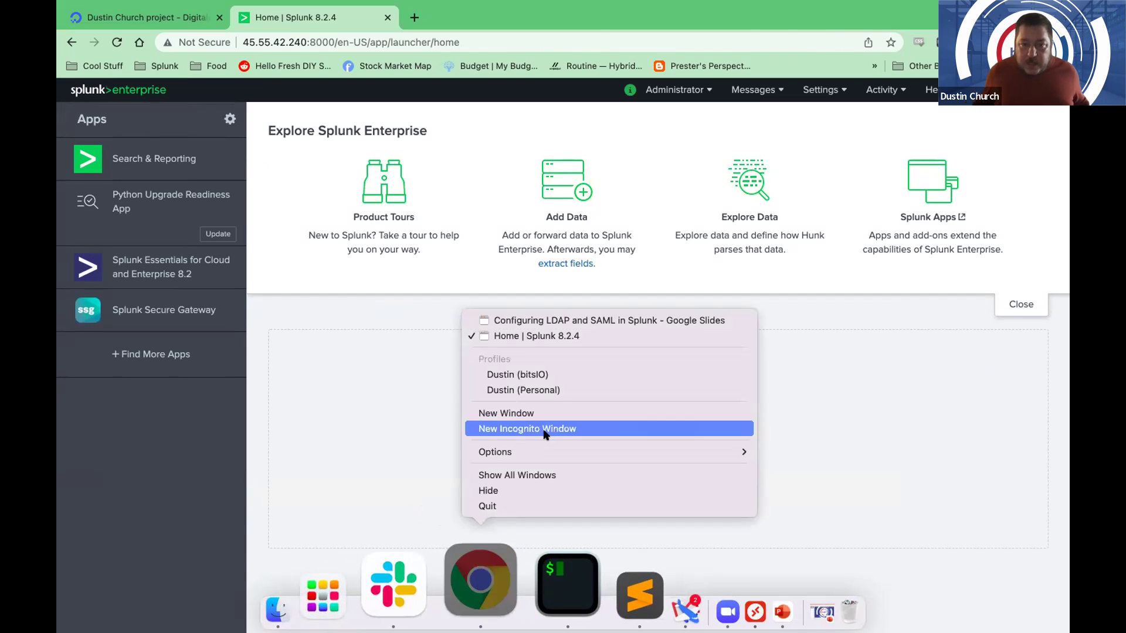
Open a new incognito window and load the Splunk server address in it.
{"action": "left_click", "coordinate": [544, 430]}
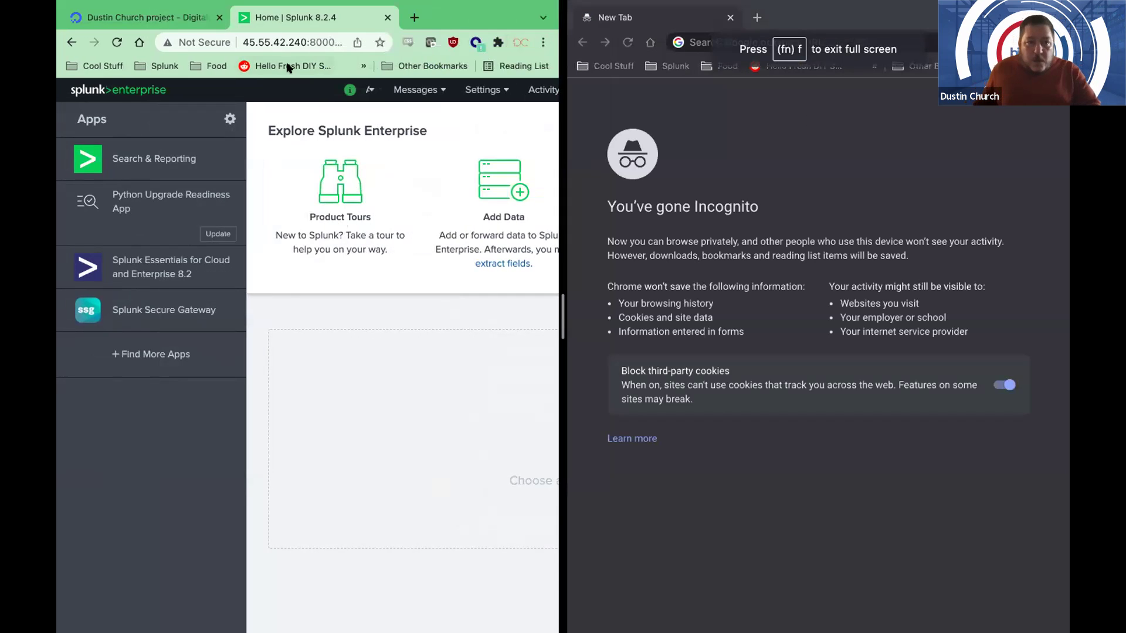
{"action": "left_click", "coordinate": [328, 44]}
{"action": "key", "text": "super+c"}
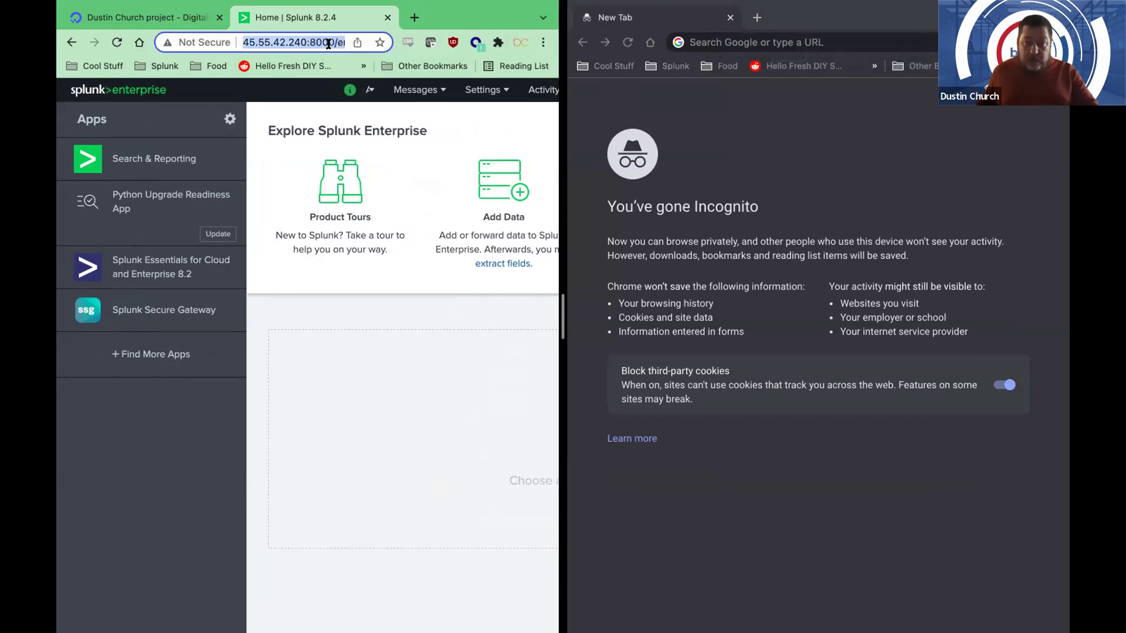
{"action": "left_click", "coordinate": [851, 42]}
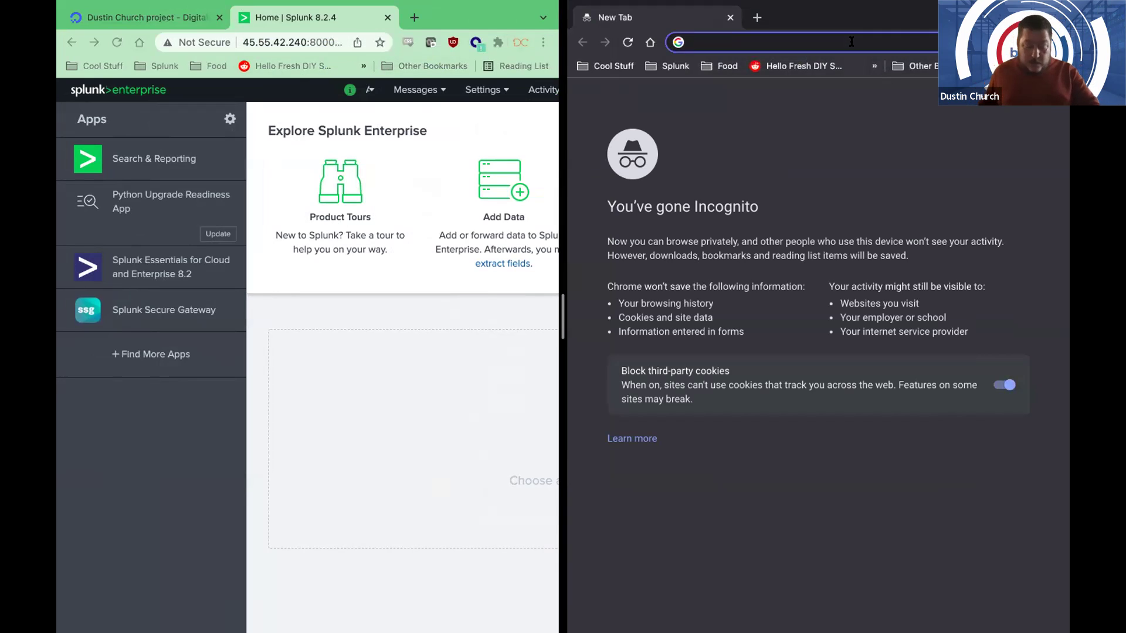
{"action": "key", "text": "super+v"}
{"action": "key", "text": "Return"}
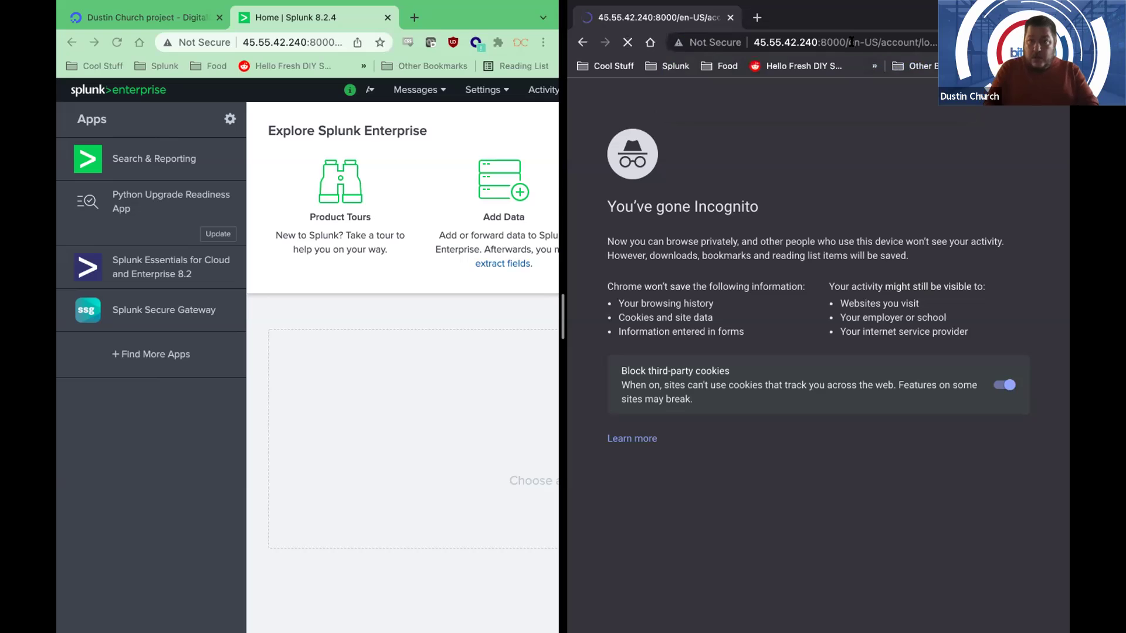
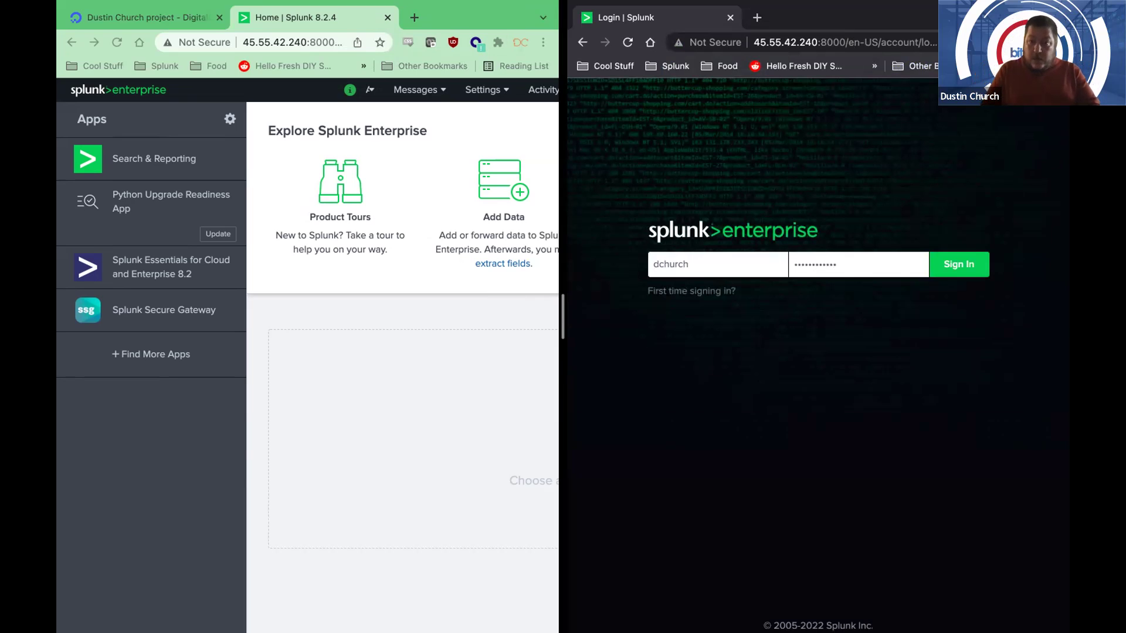
Sign in with the LDAP user's credentials, dismiss the migration notice, and swap the windows.
{"action": "key", "text": "Return"}
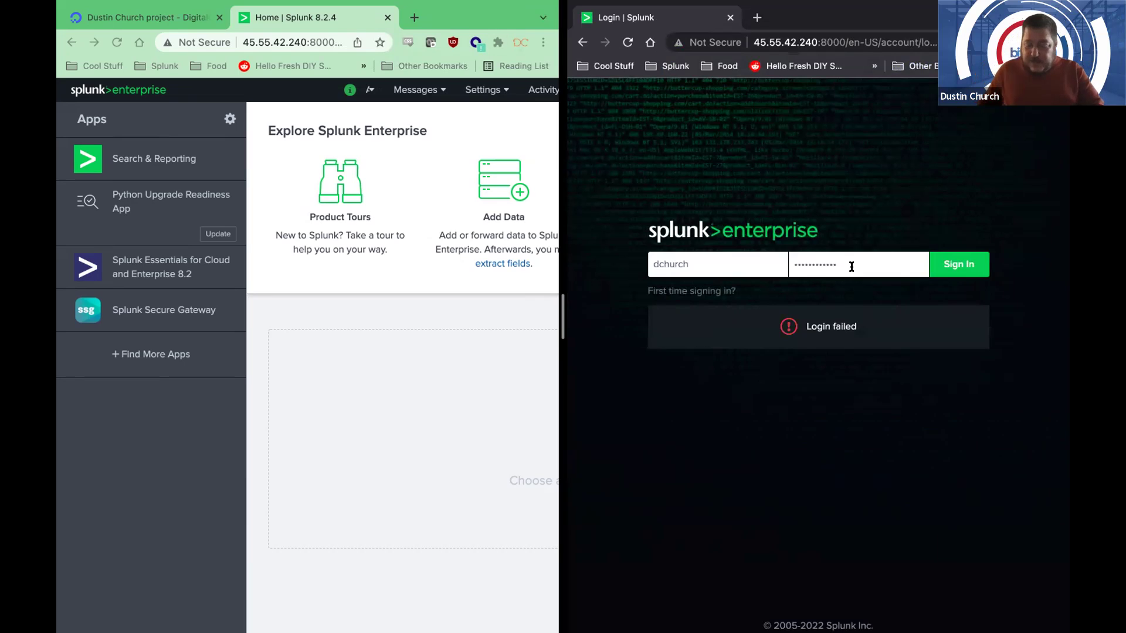
{"action": "key", "text": "BackSpace"}
{"action": "key", "text": "BackSpace"}
{"action": "key", "text": "BackSpace"}
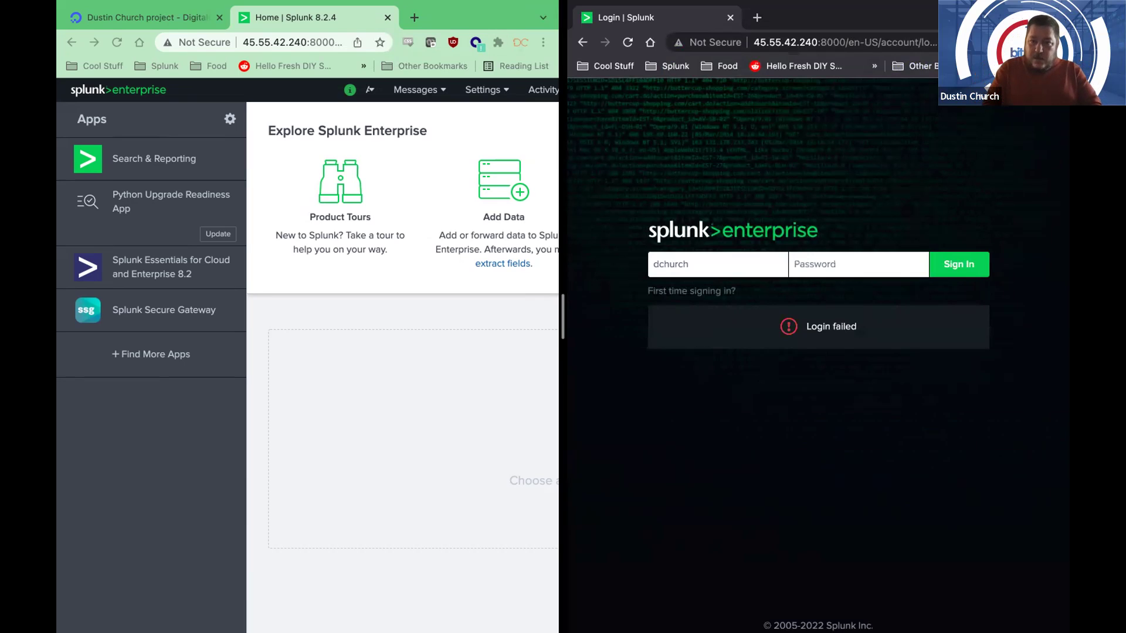
{"action": "type", "text": "p"}
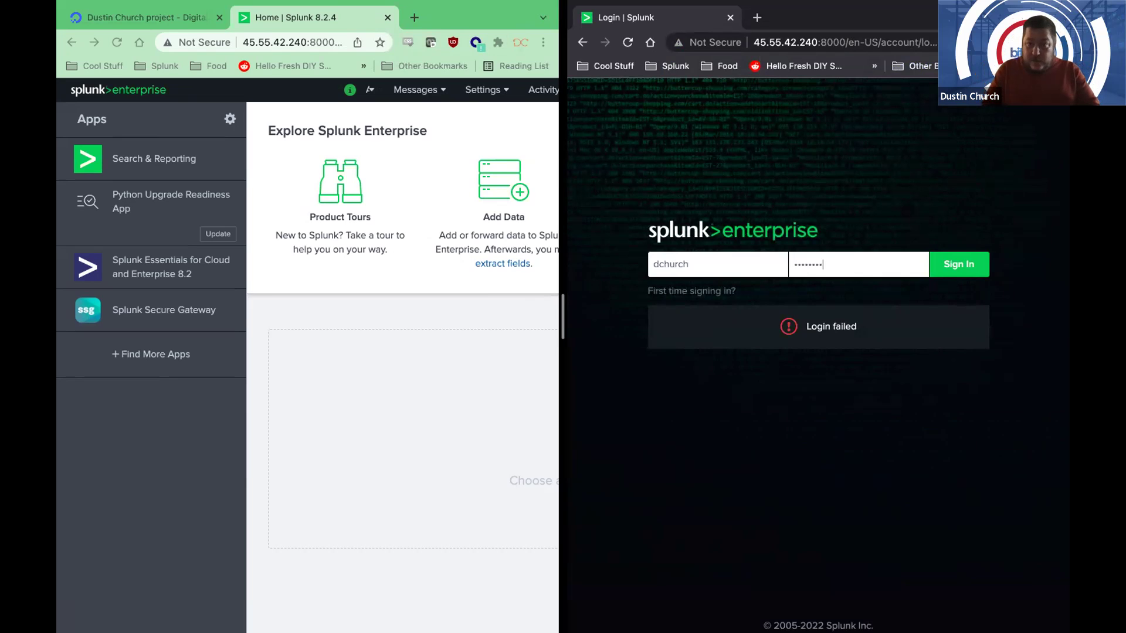
{"action": "key", "text": "Return"}
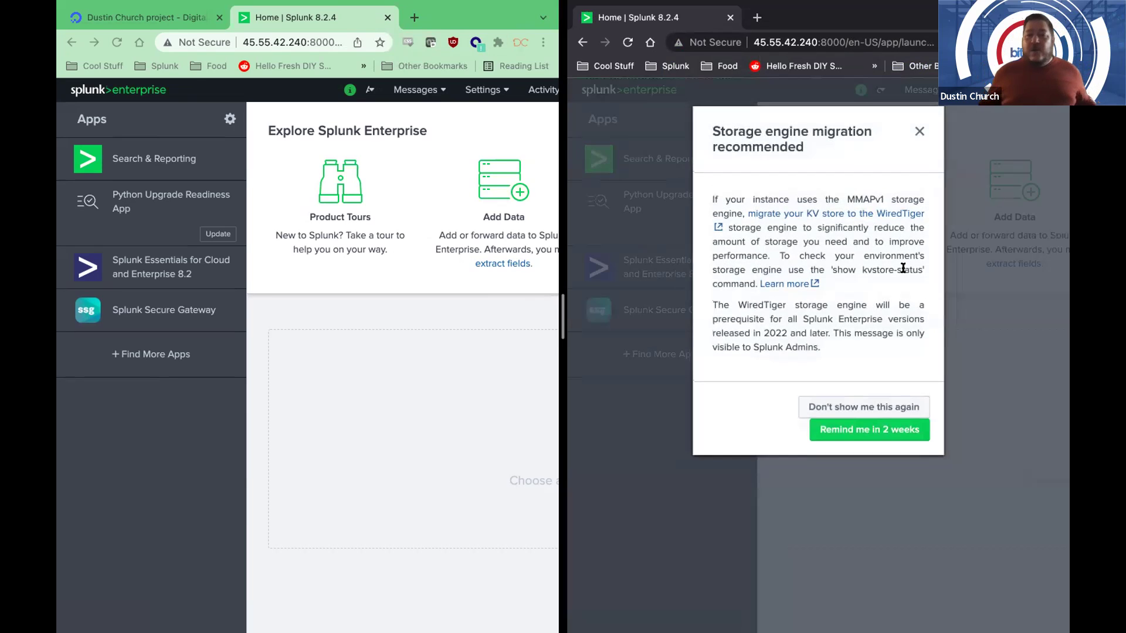
{"action": "left_click", "coordinate": [876, 408]}
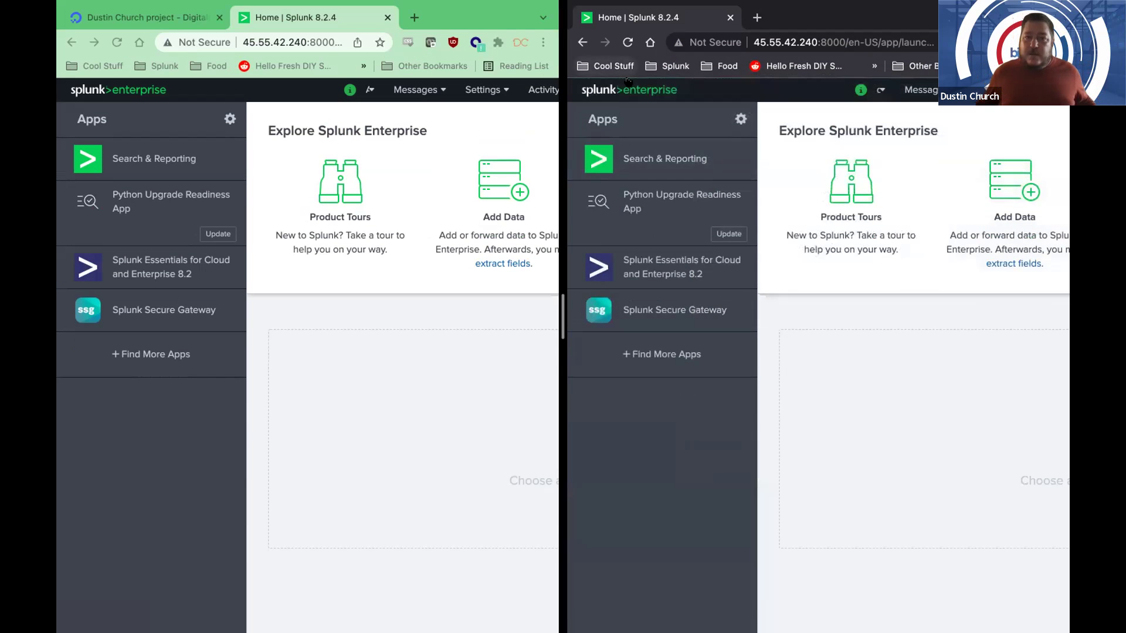
{"action": "left_click_drag", "start_coordinate": [909, 14], "coordinate": [289, 210]}
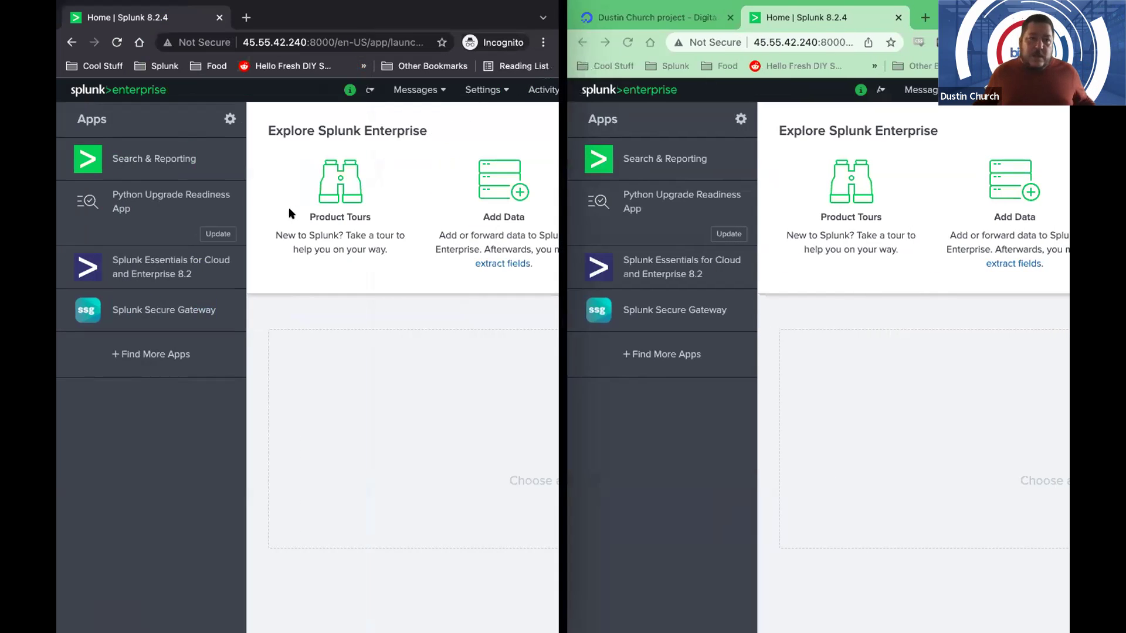
Maximize the incognito Splunk window and open the Users list from Settings.
{"action": "mouse_move", "coordinate": [66, 5]}
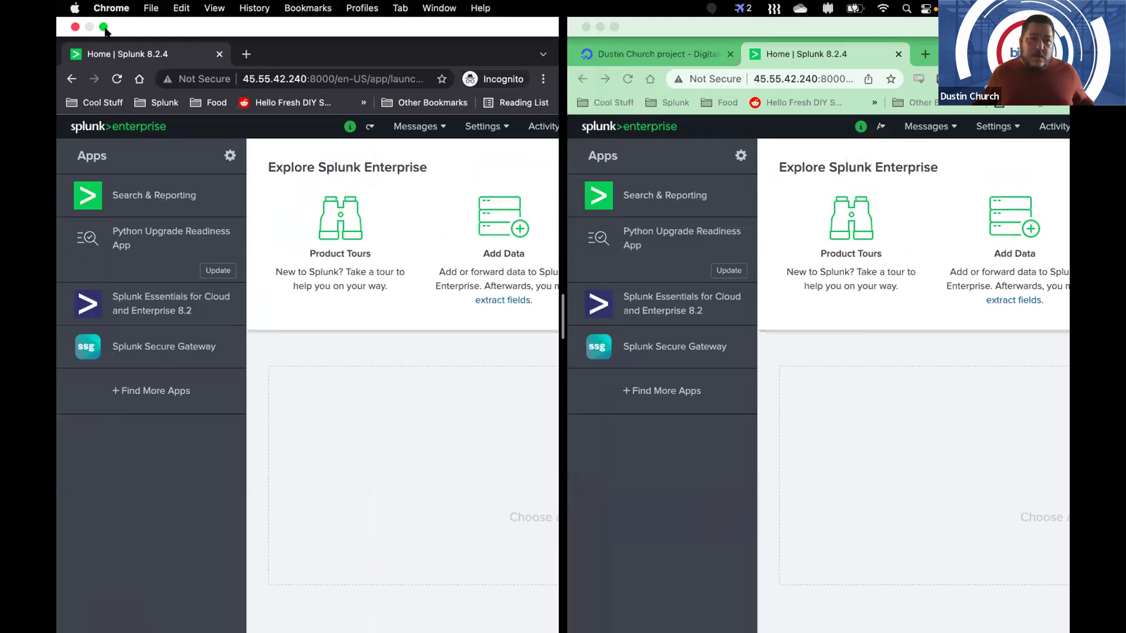
{"action": "left_click", "coordinate": [104, 28]}
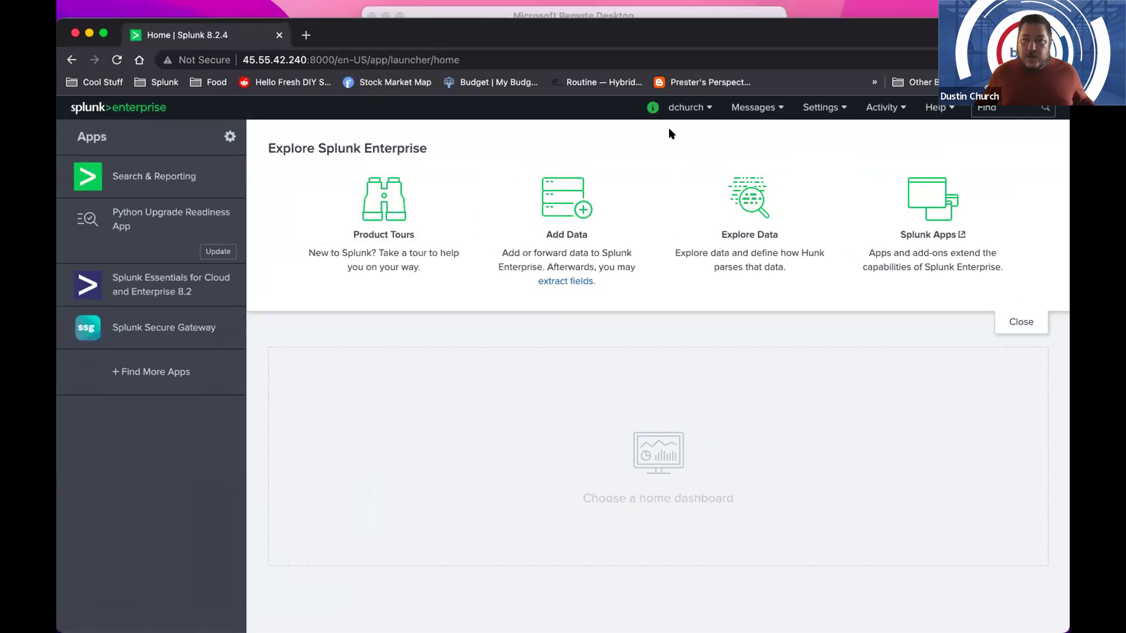
{"action": "left_click", "coordinate": [698, 113]}
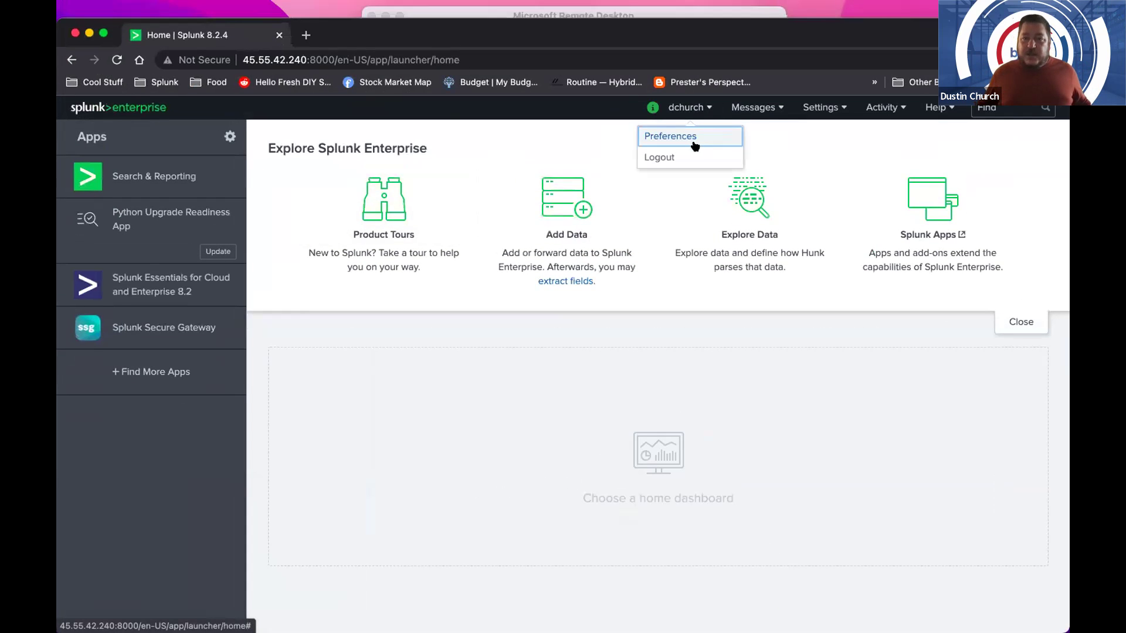
{"action": "left_click", "coordinate": [820, 108]}
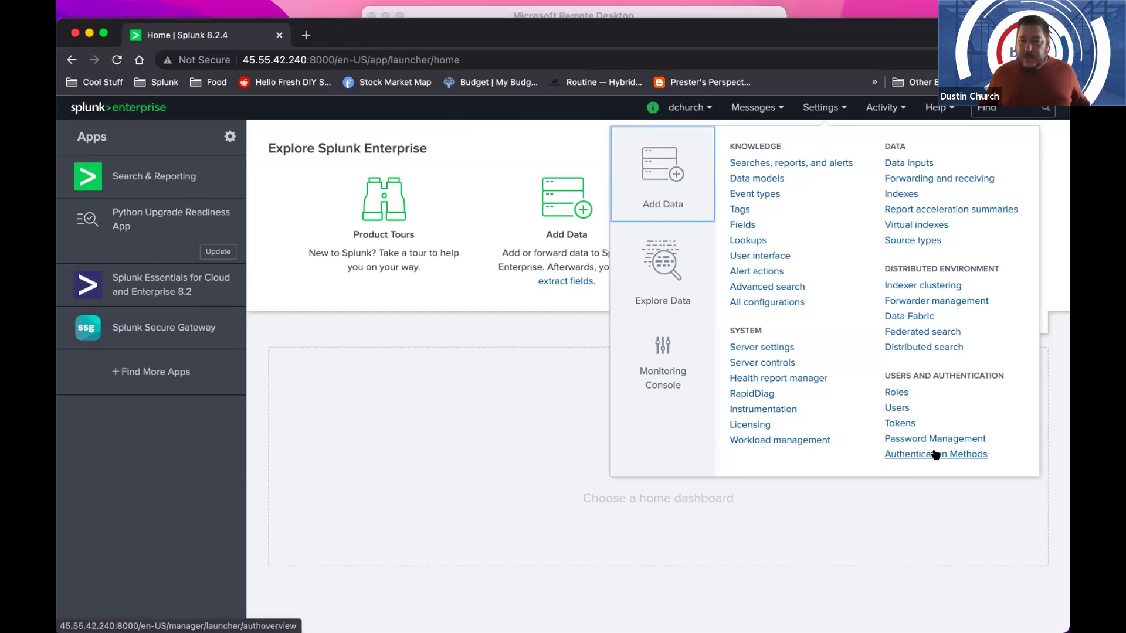
{"action": "left_click", "coordinate": [900, 406]}
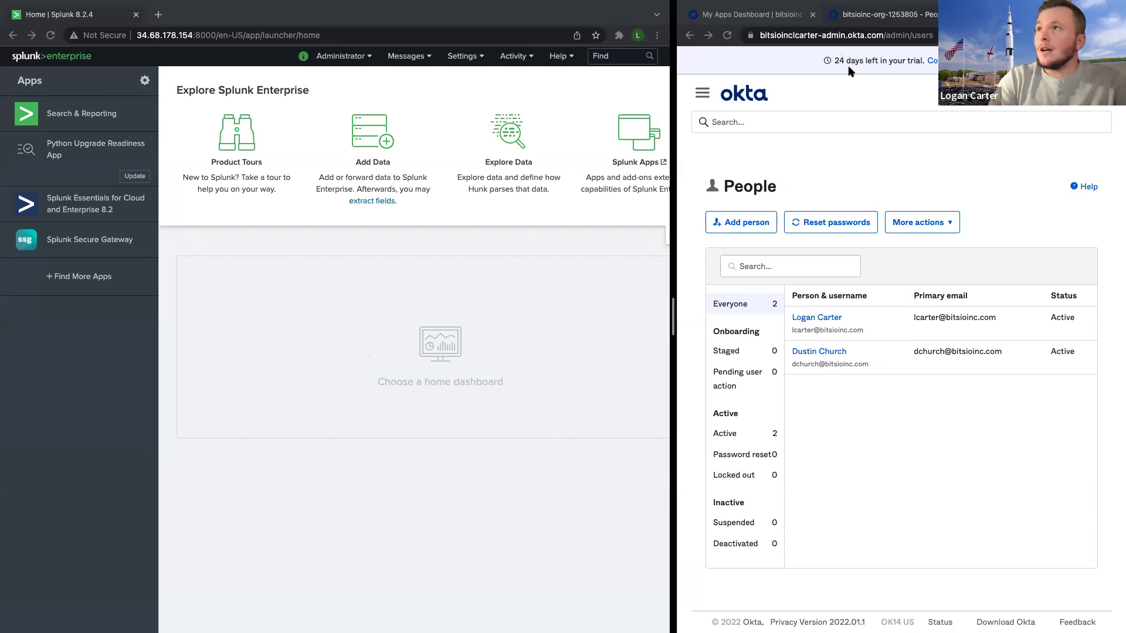
Return to the Okta Admin Console via the account menu and My settings.
{"action": "left_click", "coordinate": [1077, 92]}
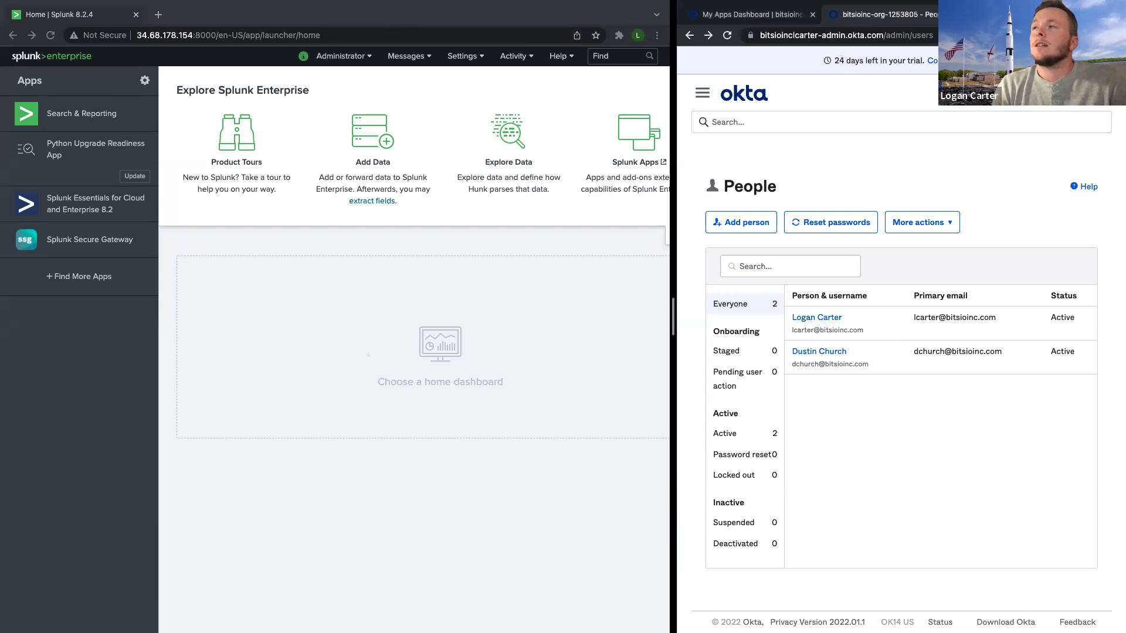
{"action": "left_click", "coordinate": [1038, 93]}
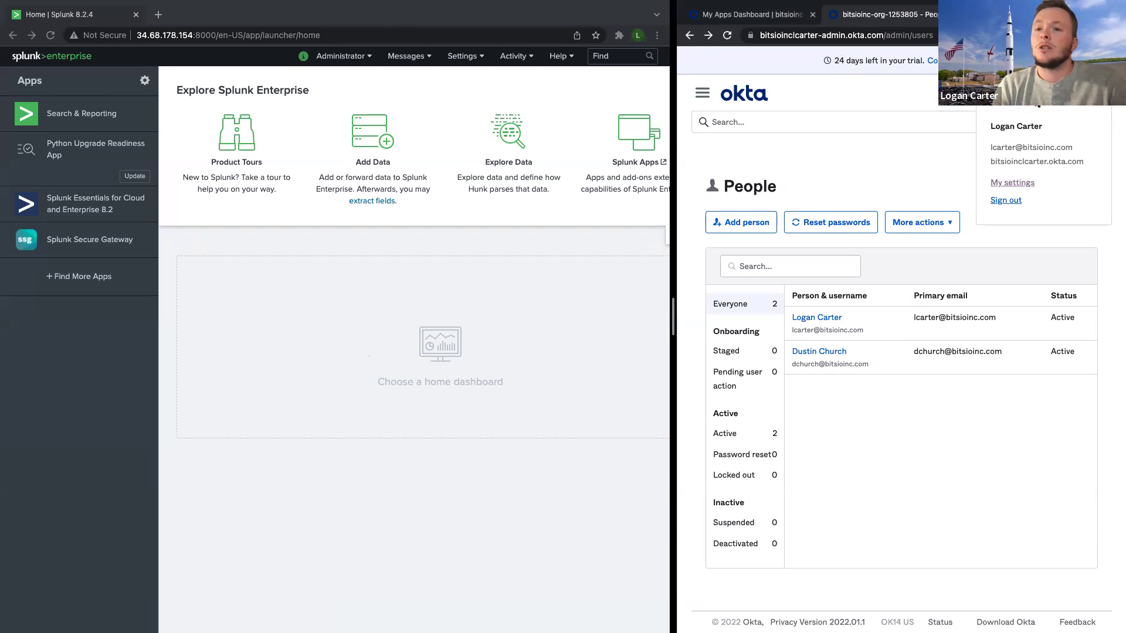
{"action": "left_click", "coordinate": [865, 157]}
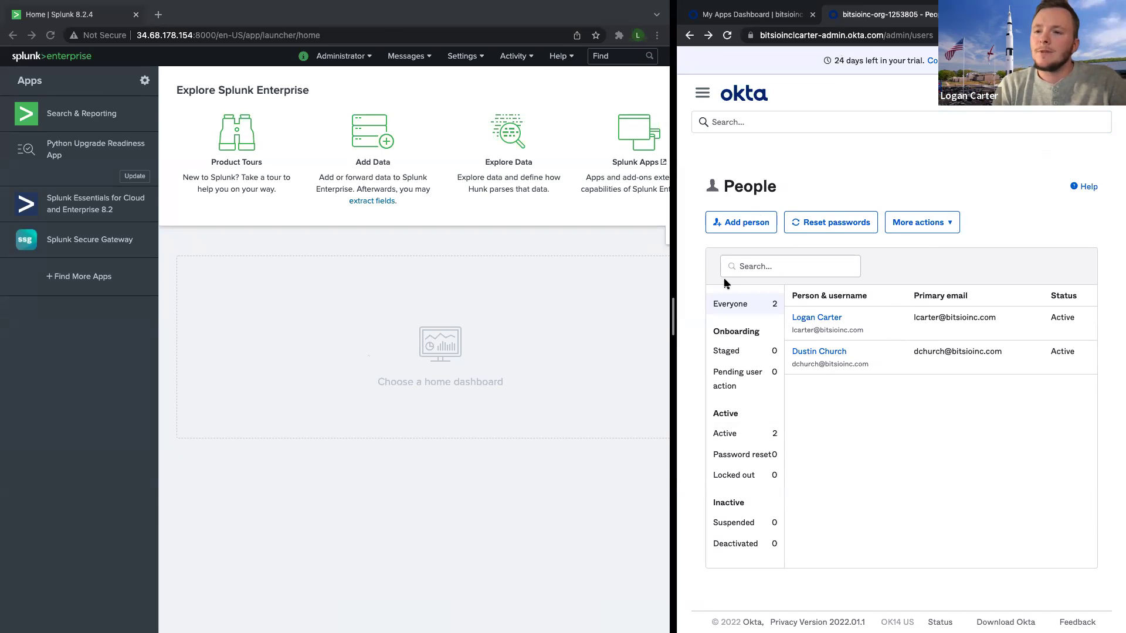
{"action": "left_click", "coordinate": [1038, 93]}
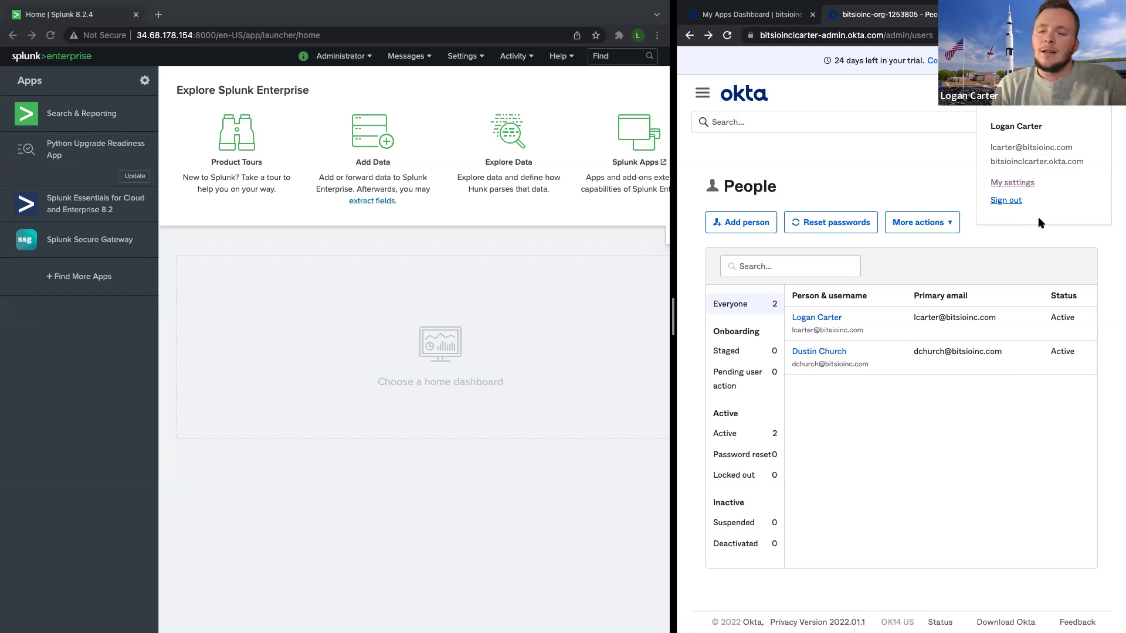
{"action": "left_click", "coordinate": [1024, 184]}
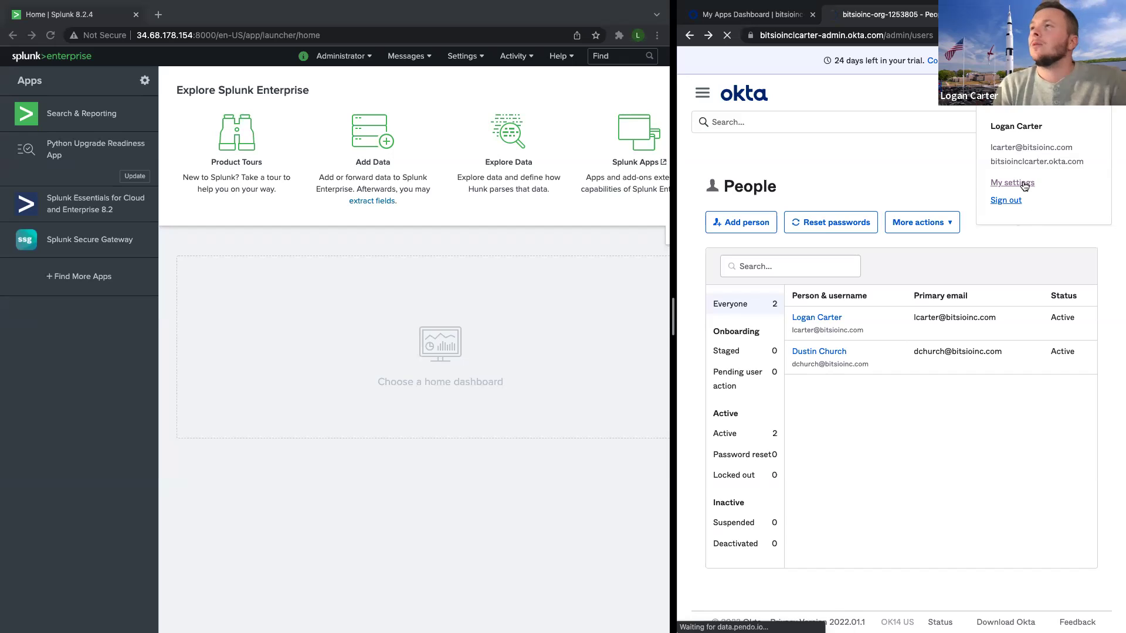
{"action": "left_click", "coordinate": [1061, 65]}
{"action": "left_click", "coordinate": [1012, 141]}
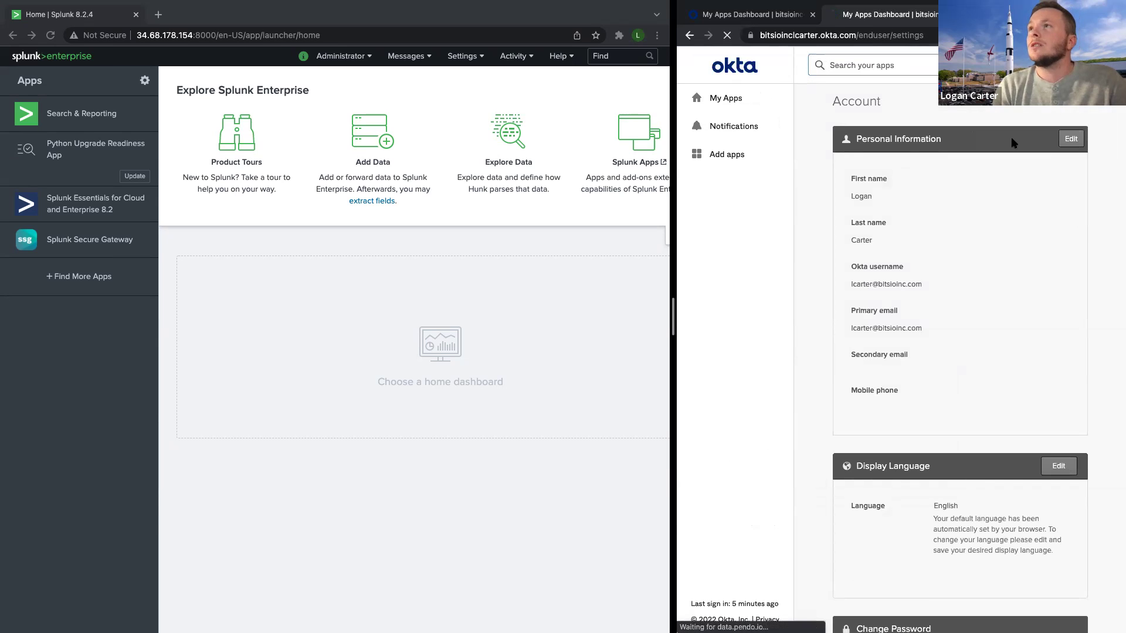
Complete sign-in with a verification code received by SMS.
{"action": "left_click", "coordinate": [878, 379]}
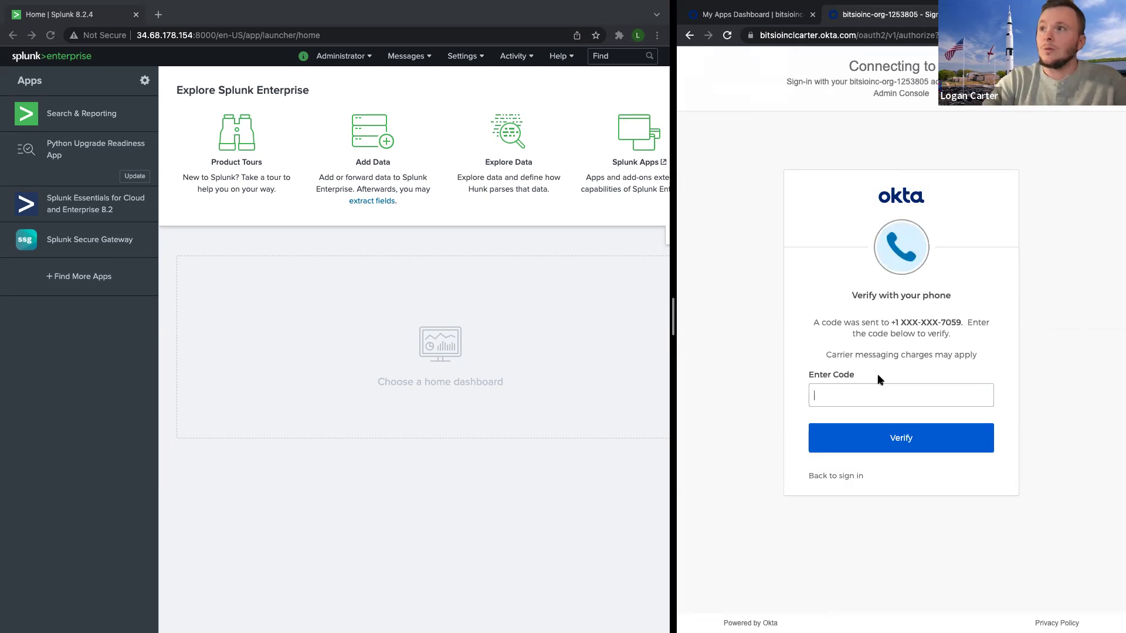
{"action": "left_click", "coordinate": [908, 434]}
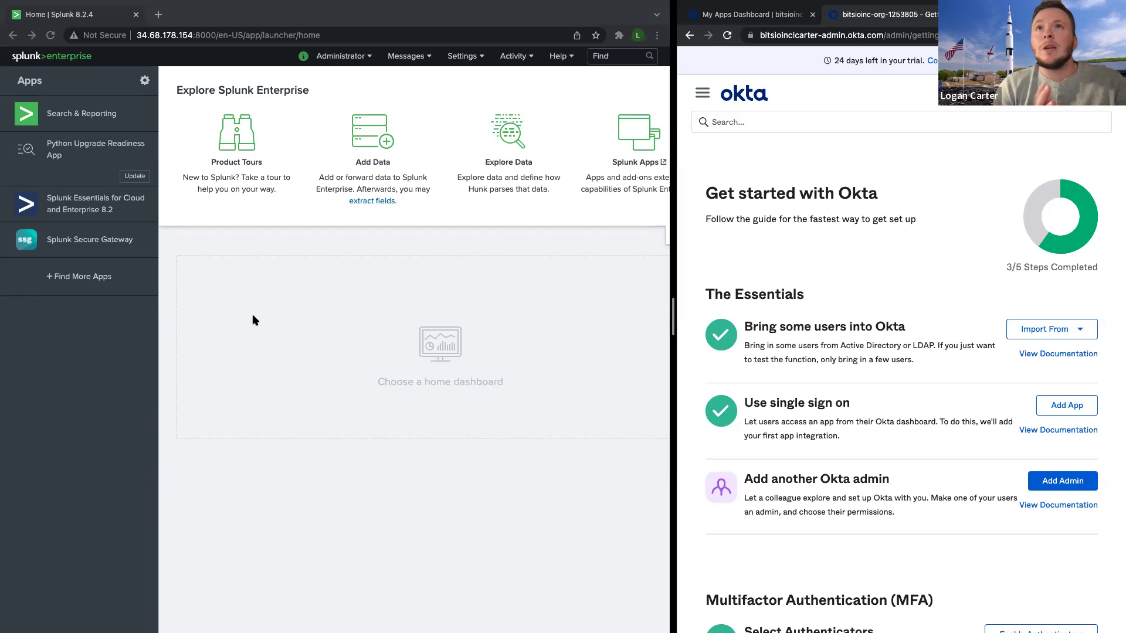
Check Splunk's Users list, return to Splunk home, then open Okta's admin navigation menu.
{"action": "left_click", "coordinate": [338, 57]}
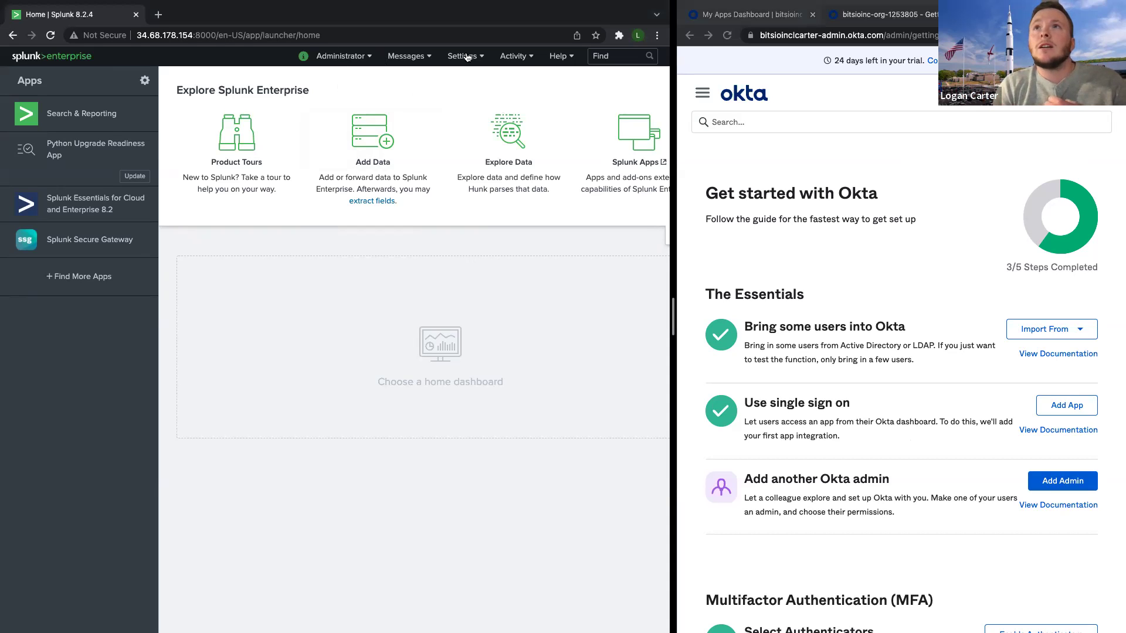
{"action": "left_click", "coordinate": [462, 56]}
{"action": "left_click", "coordinate": [528, 307]}
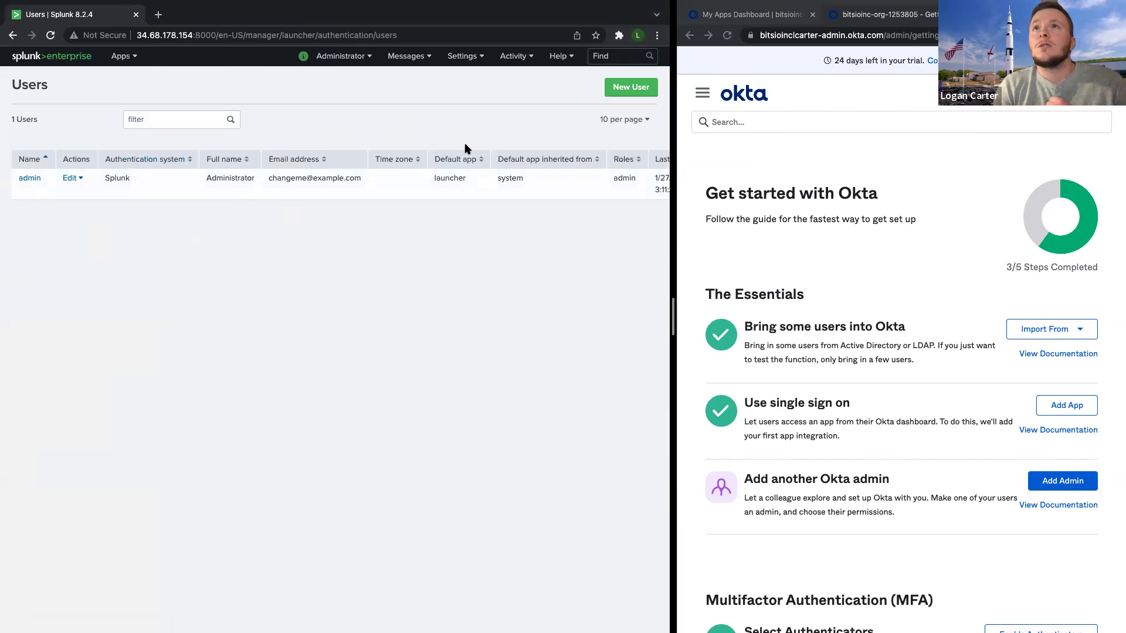
{"action": "left_click", "coordinate": [59, 61]}
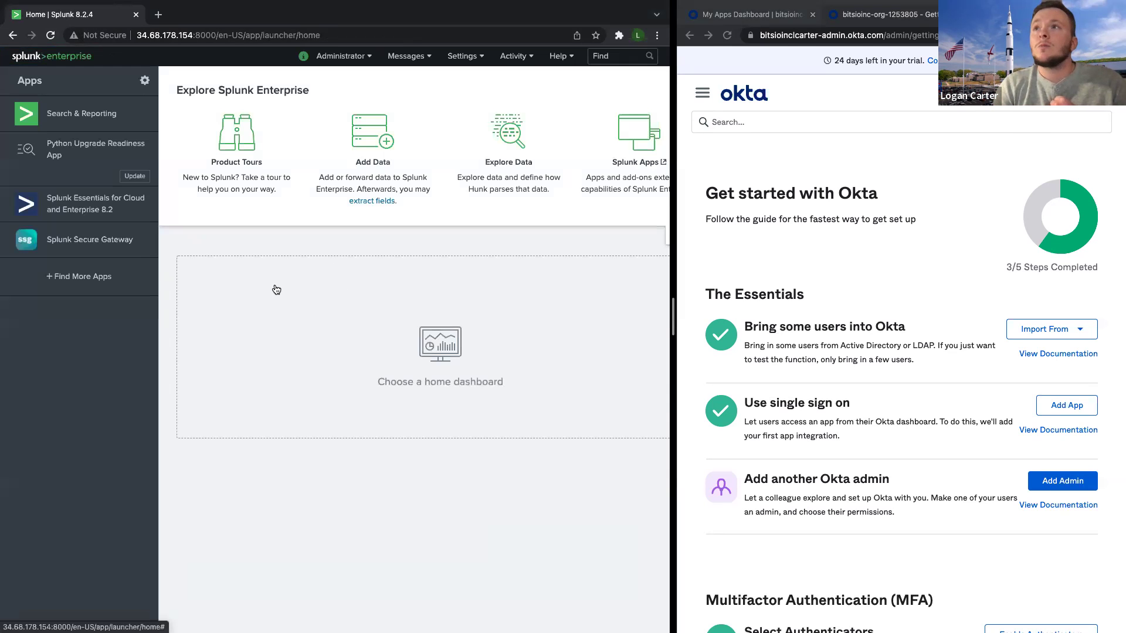
{"action": "left_click", "coordinate": [706, 98]}
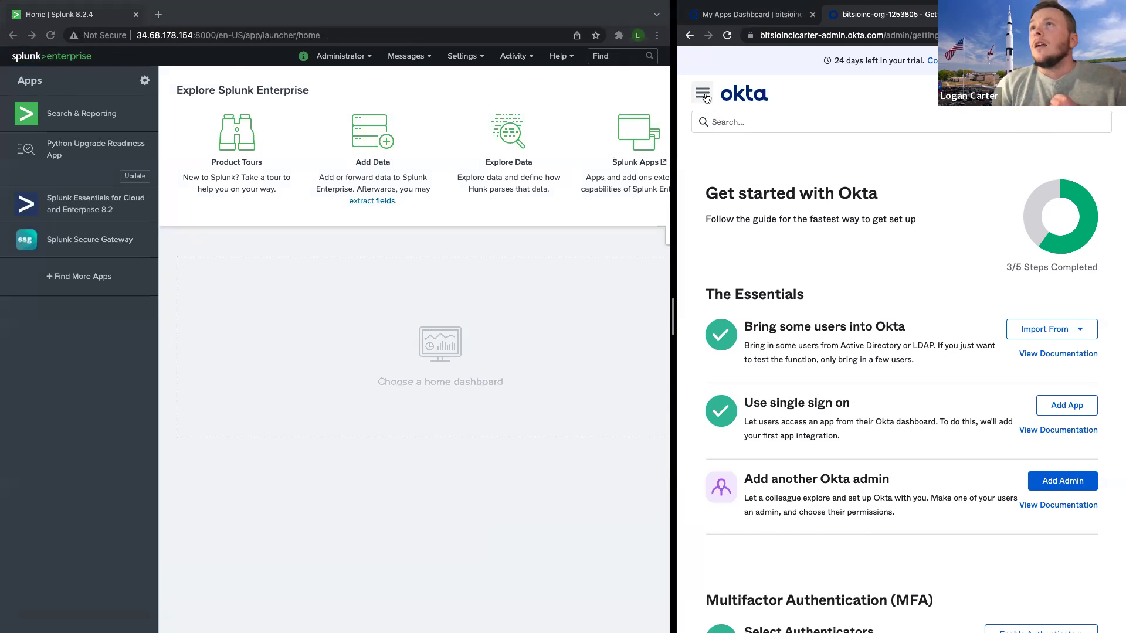
{"action": "left_click", "coordinate": [706, 98]}
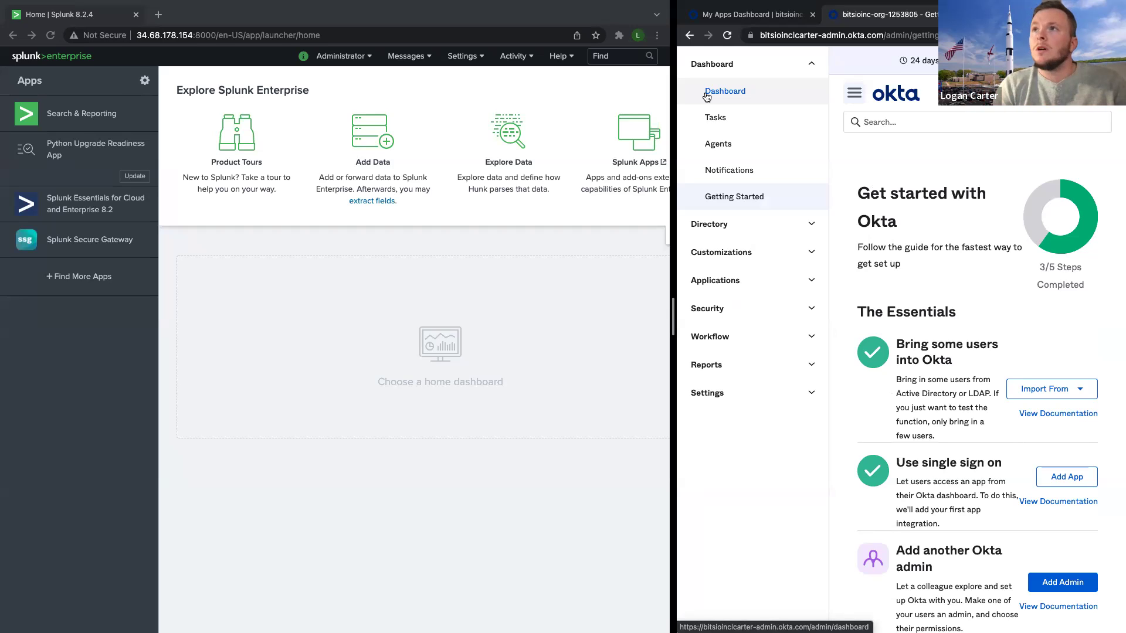
Visit People under Directory, then open Groups showing Everyone and splunk_admins.
{"action": "left_click", "coordinate": [723, 227]}
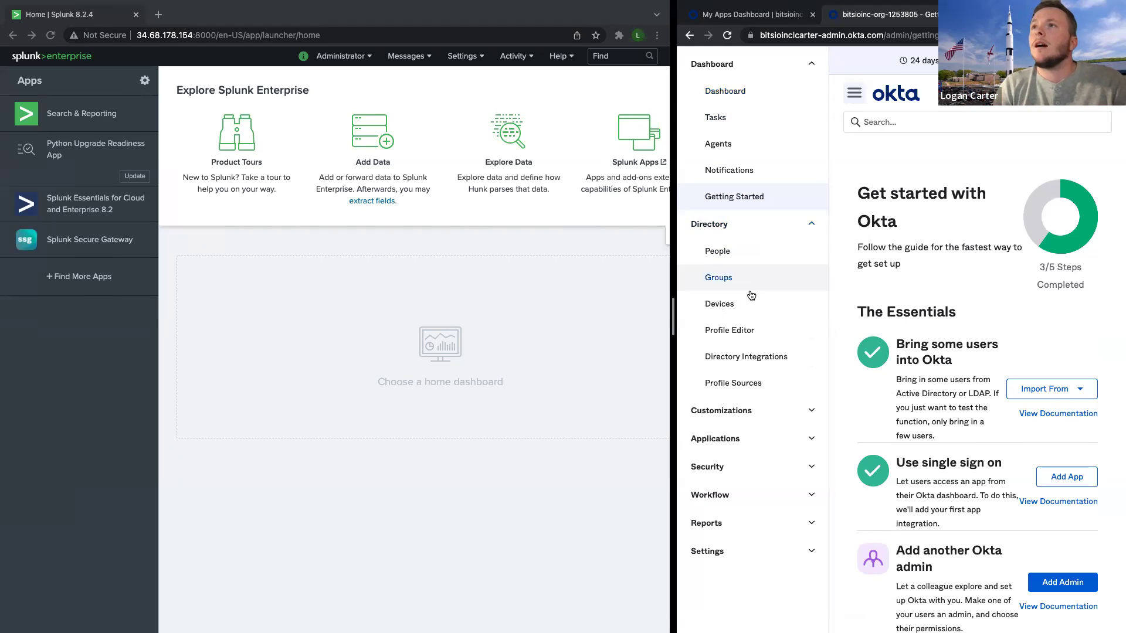
{"action": "left_click", "coordinate": [714, 253]}
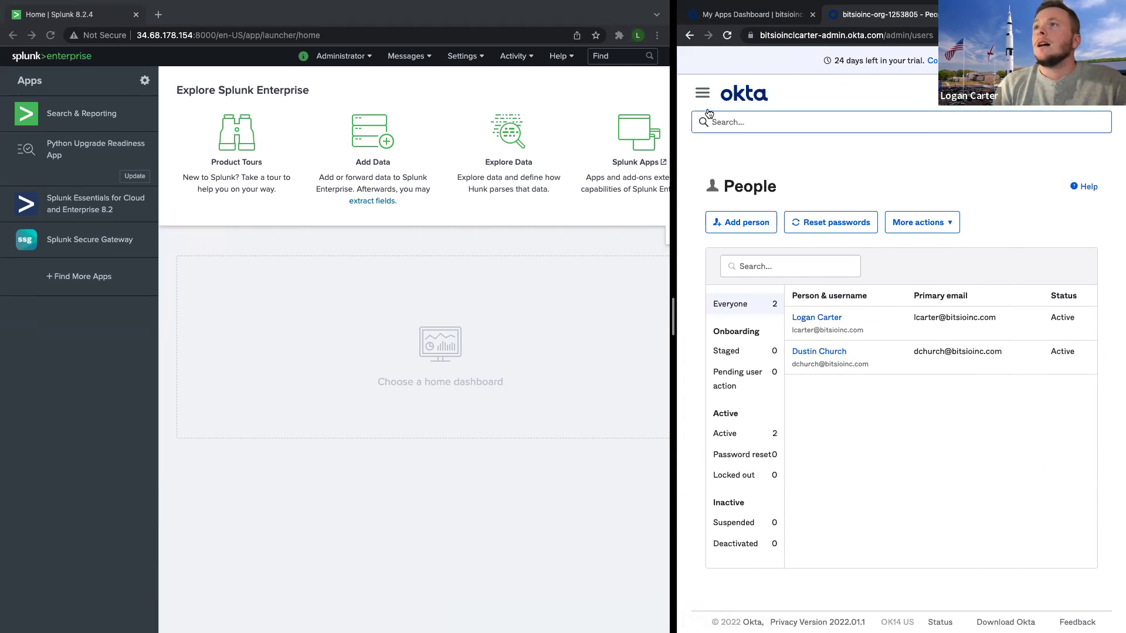
{"action": "left_click", "coordinate": [702, 92]}
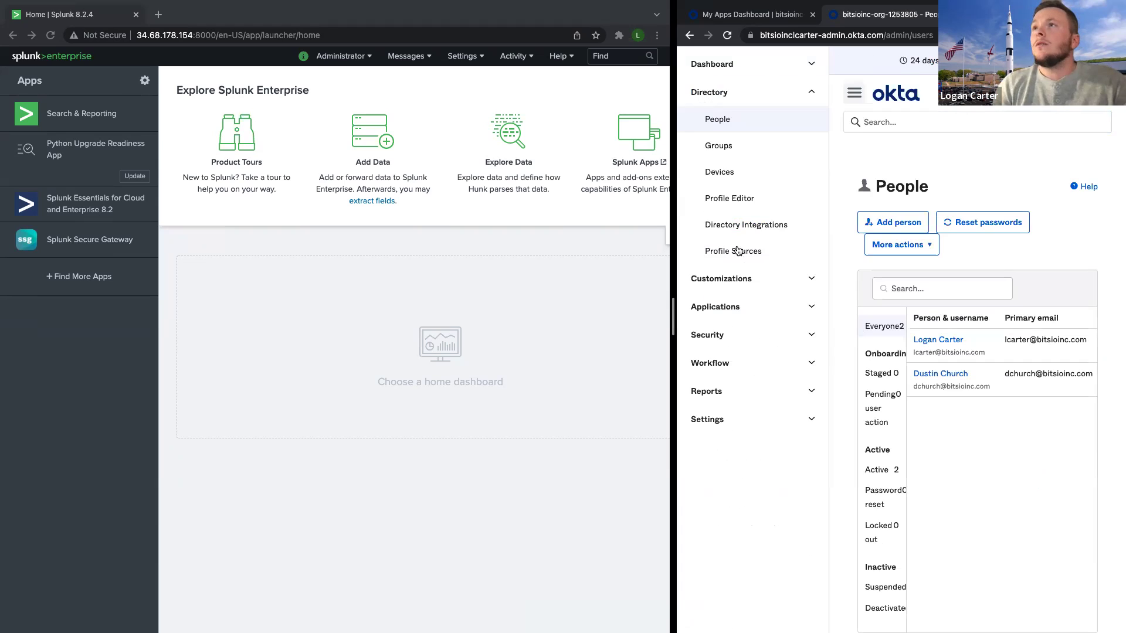
{"action": "left_click", "coordinate": [725, 148]}
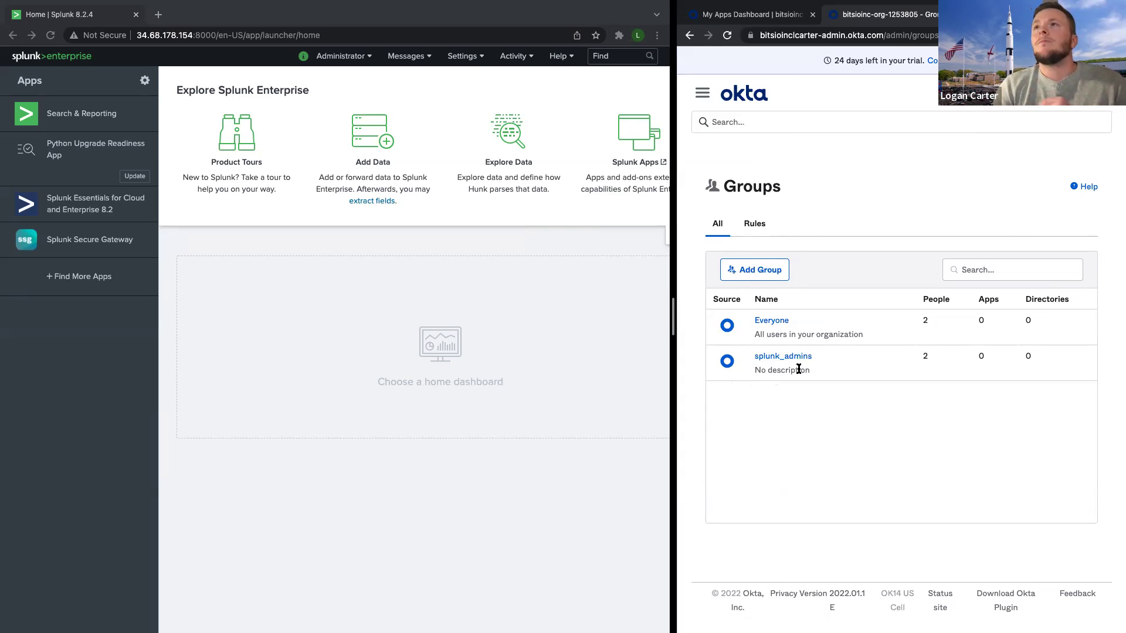
{"action": "left_click", "coordinate": [540, 254]}
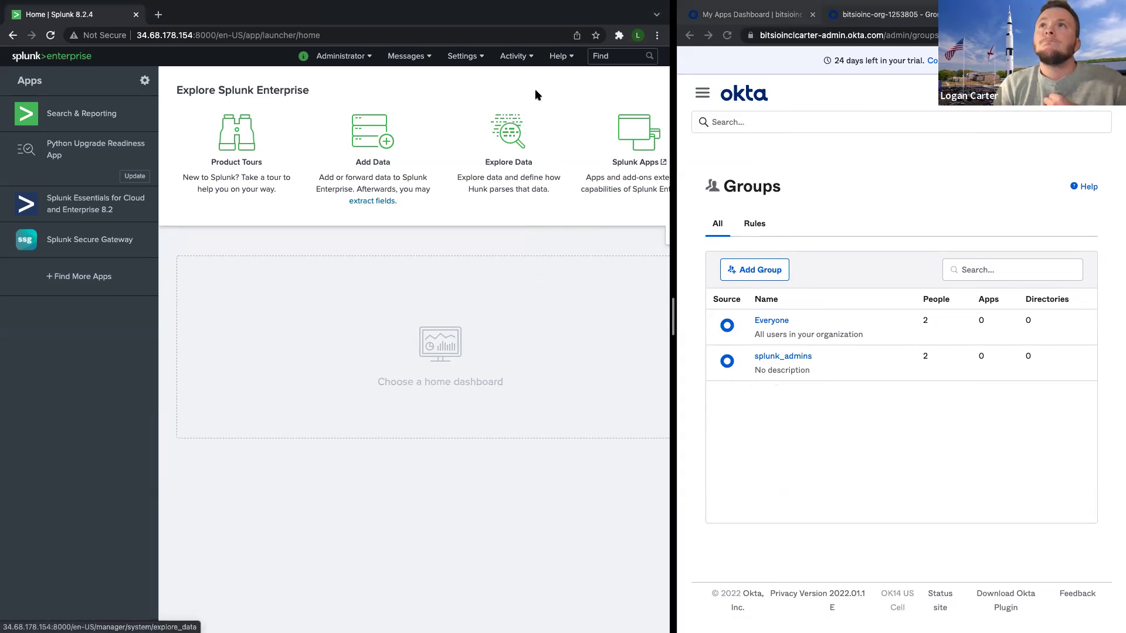
Choose SAML in Settings > Authentication Methods and open the SAML Configuration dialog.
{"action": "left_click", "coordinate": [514, 56]}
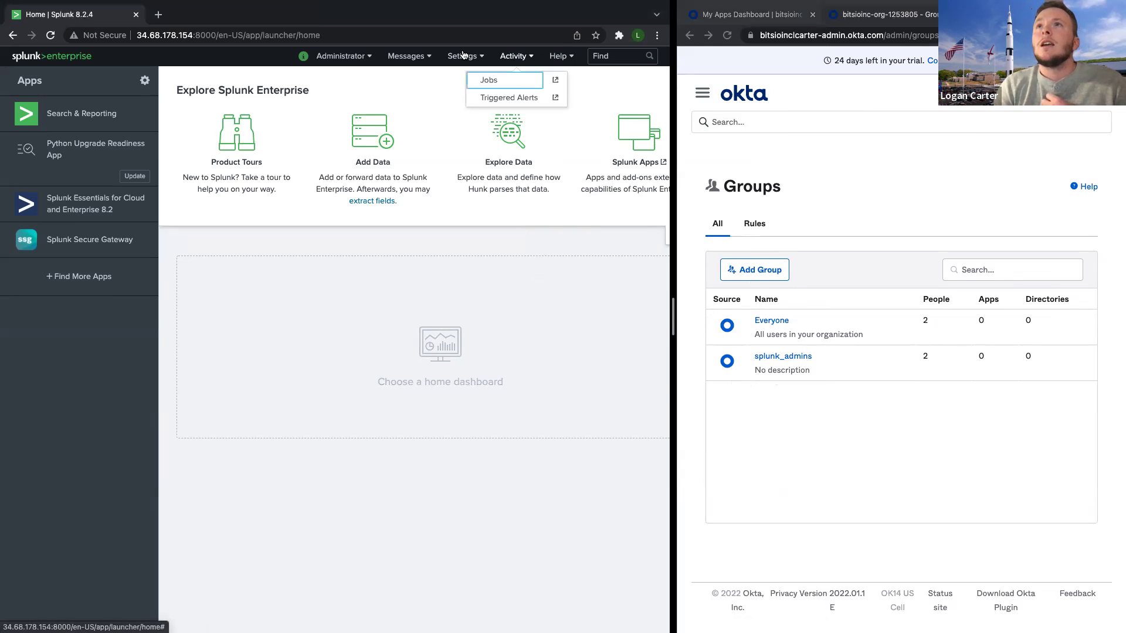
{"action": "left_click", "coordinate": [462, 55]}
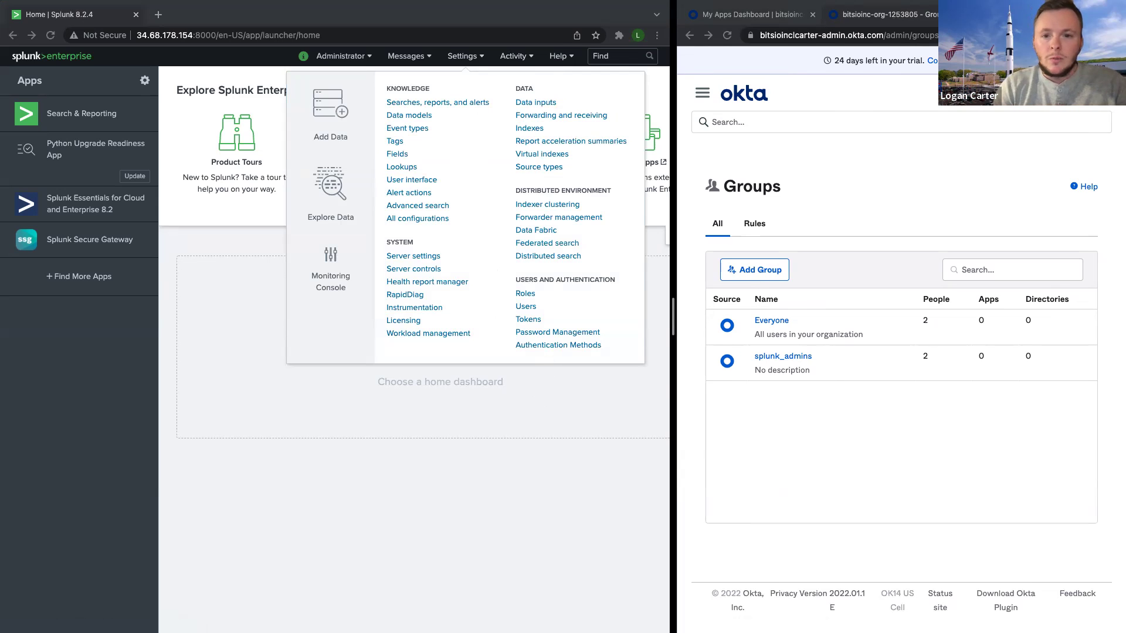
{"action": "left_click", "coordinate": [564, 350]}
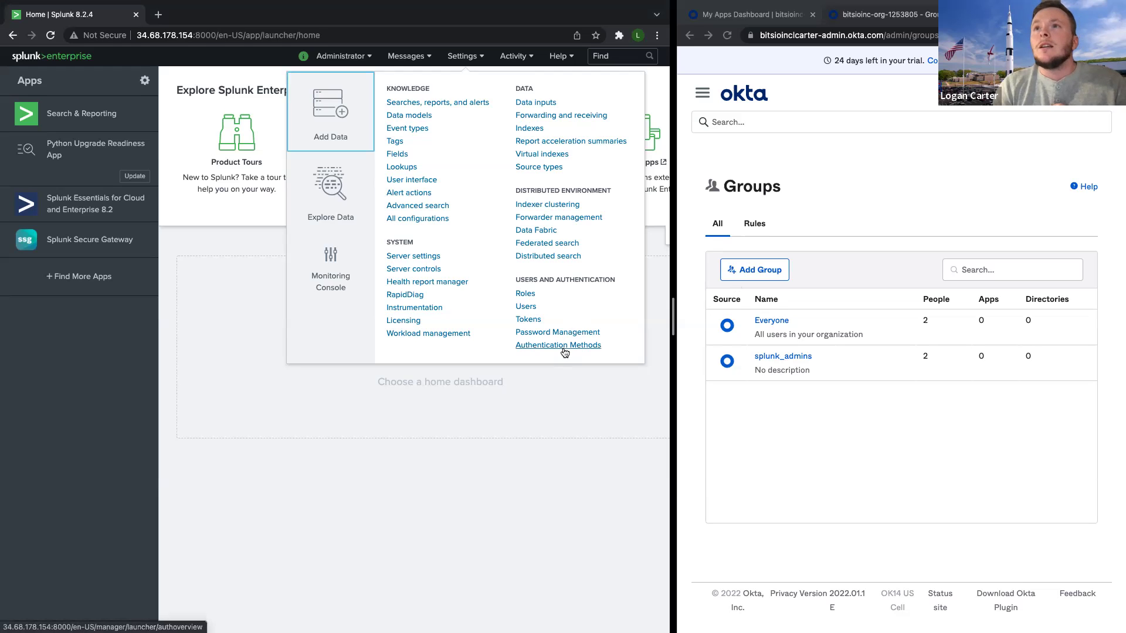
{"action": "left_click", "coordinate": [564, 351]}
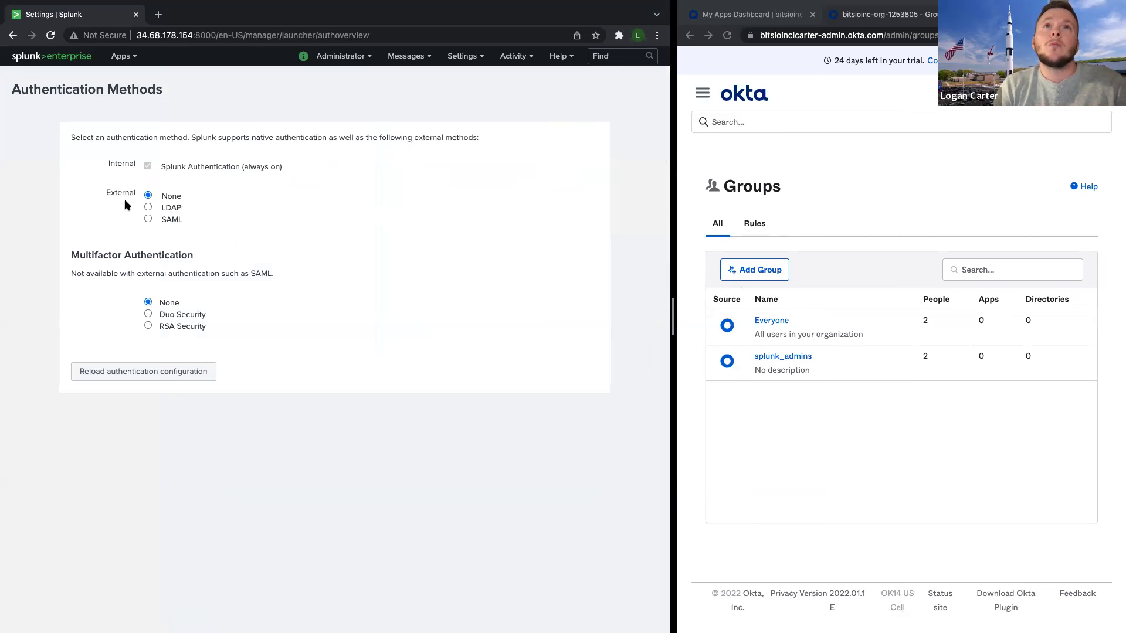
{"action": "left_click", "coordinate": [149, 220]}
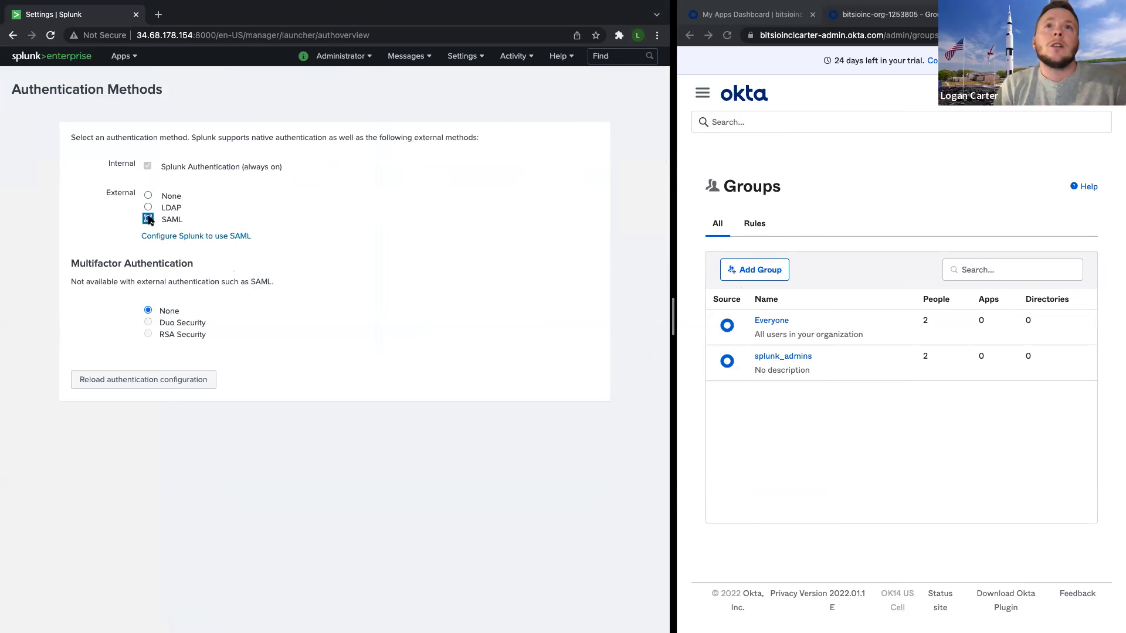
{"action": "left_click", "coordinate": [197, 236]}
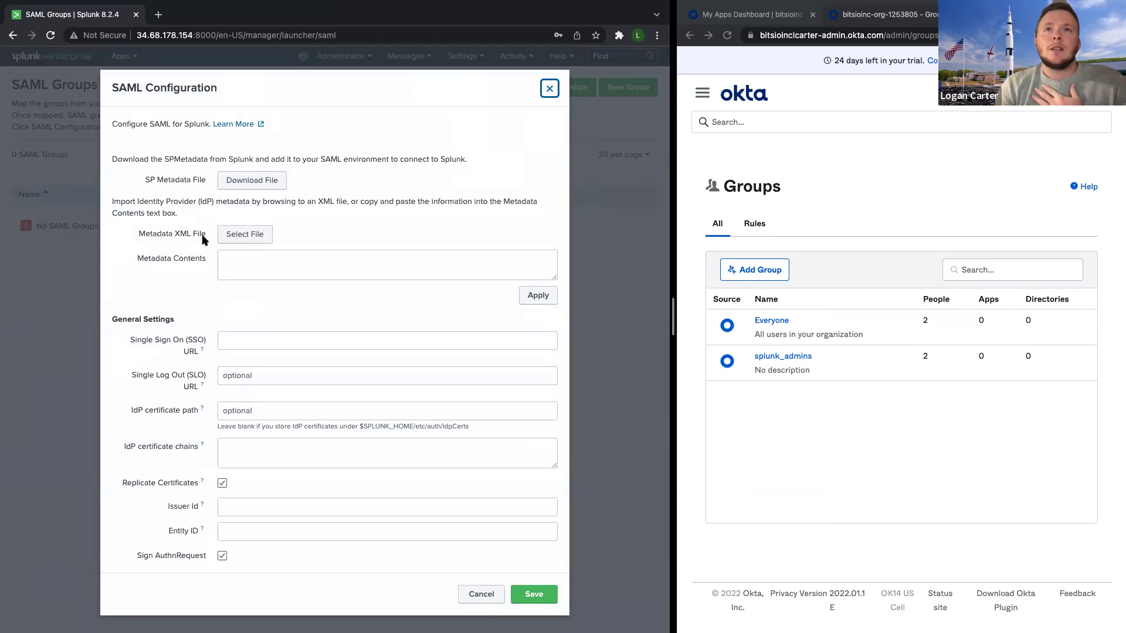
Cancel the IdP metadata file picker, then download SPMetadata (4).xml and open it in Atom.
{"action": "left_click", "coordinate": [248, 238]}
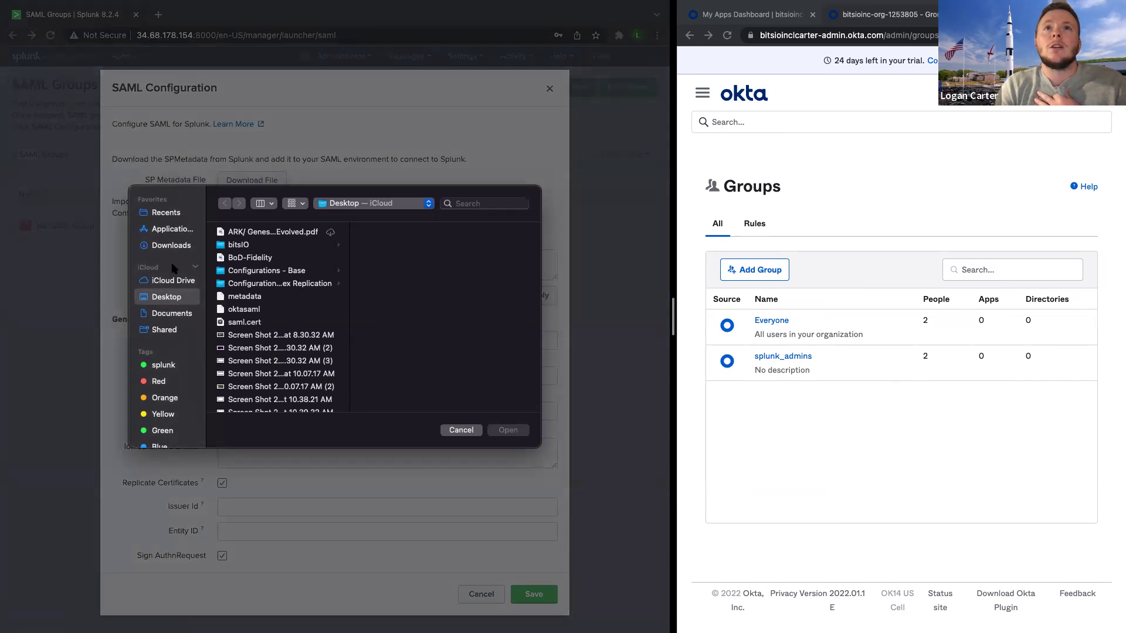
{"action": "left_click", "coordinate": [171, 246]}
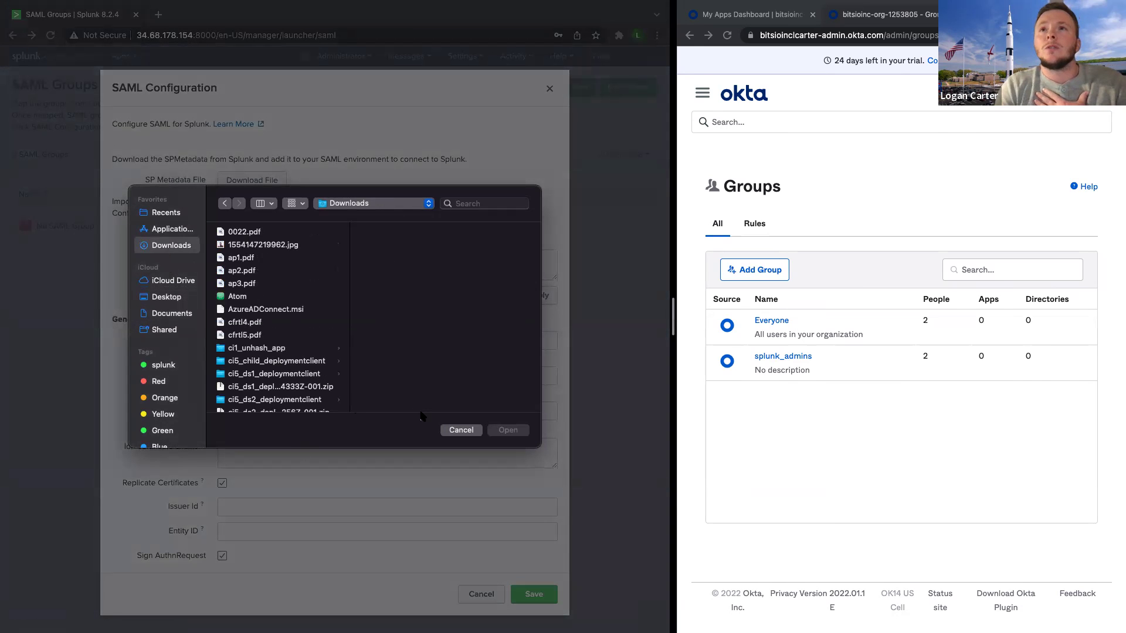
{"action": "scroll", "coordinate": [329, 323], "scroll_direction": "down", "scroll_amount": 3}
{"action": "scroll", "coordinate": [329, 324], "scroll_direction": "down", "scroll_amount": 3}
{"action": "scroll", "coordinate": [328, 324], "scroll_direction": "up", "scroll_amount": 5}
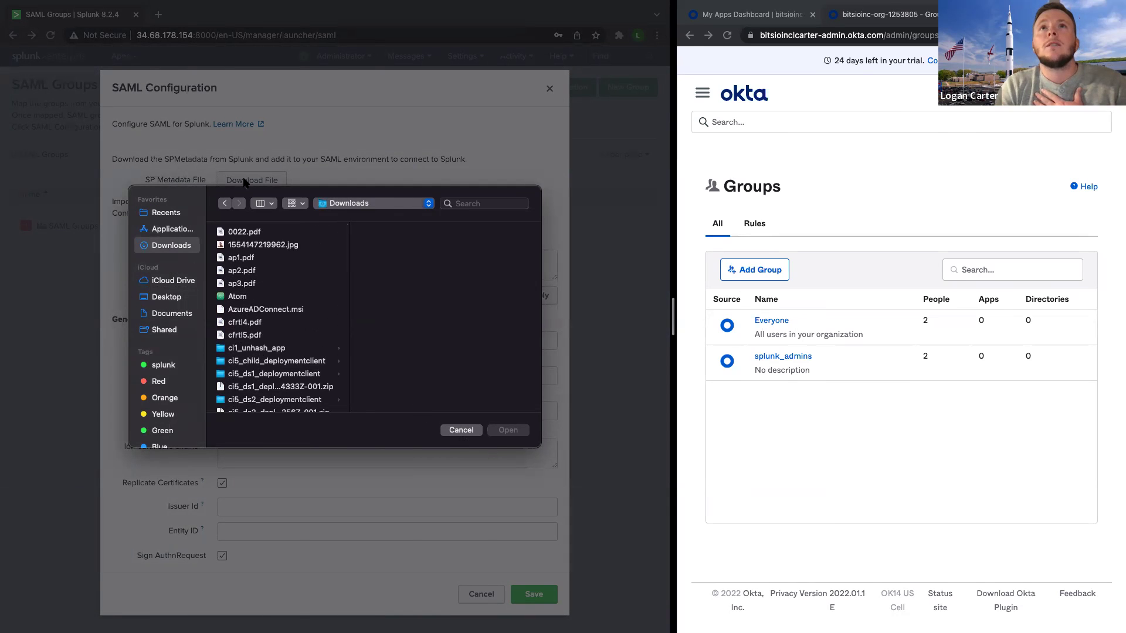
{"action": "left_click", "coordinate": [449, 431]}
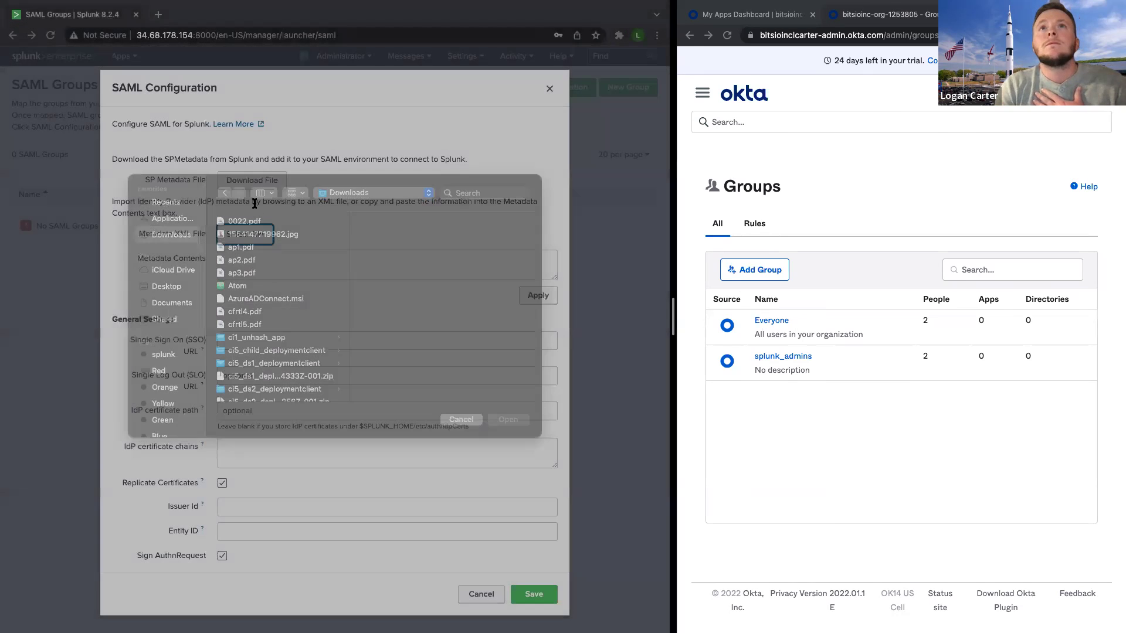
{"action": "left_click", "coordinate": [251, 184]}
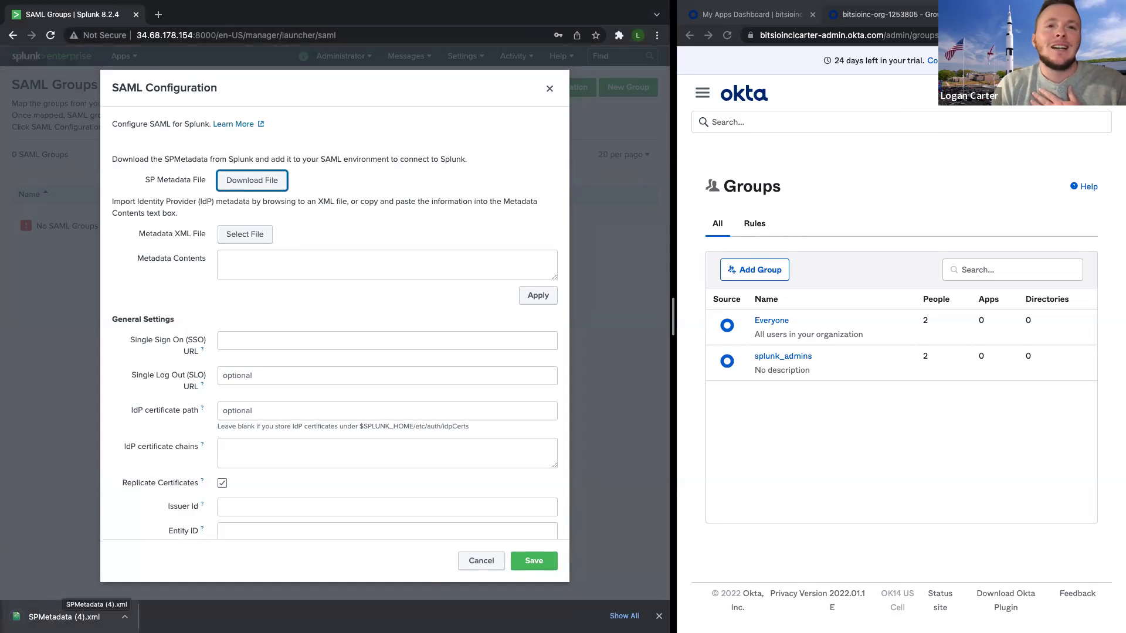
{"action": "left_click", "coordinate": [57, 617]}
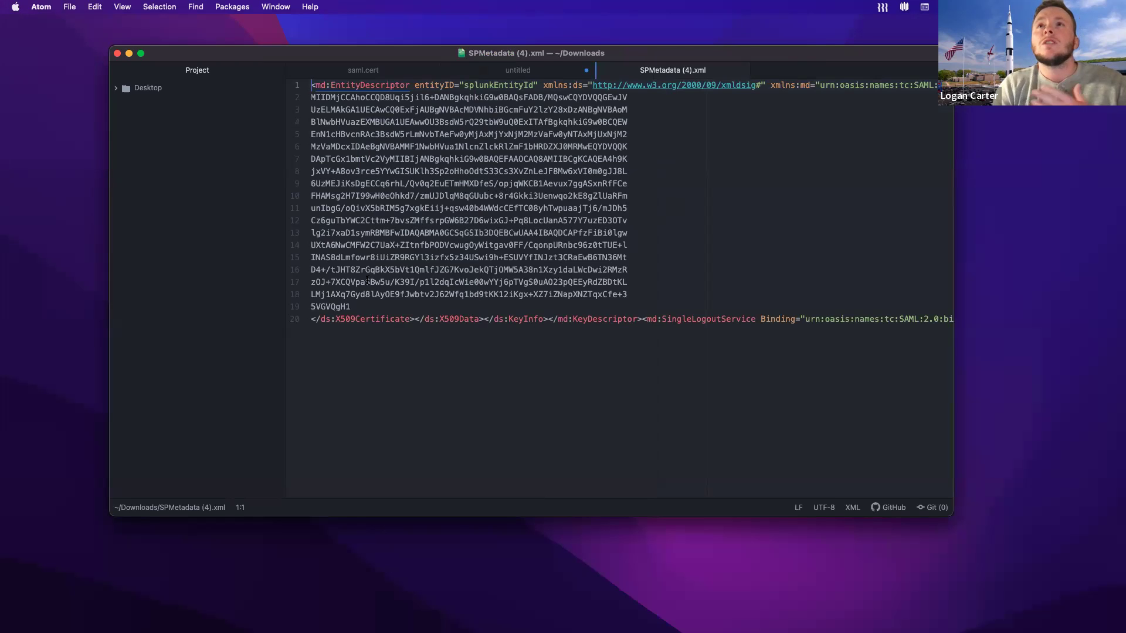
Select the certificate body, lines 2 through 19, in SPMetadata (4).xml.
{"action": "left_click_drag", "start_coordinate": [359, 306], "coordinate": [293, 100]}
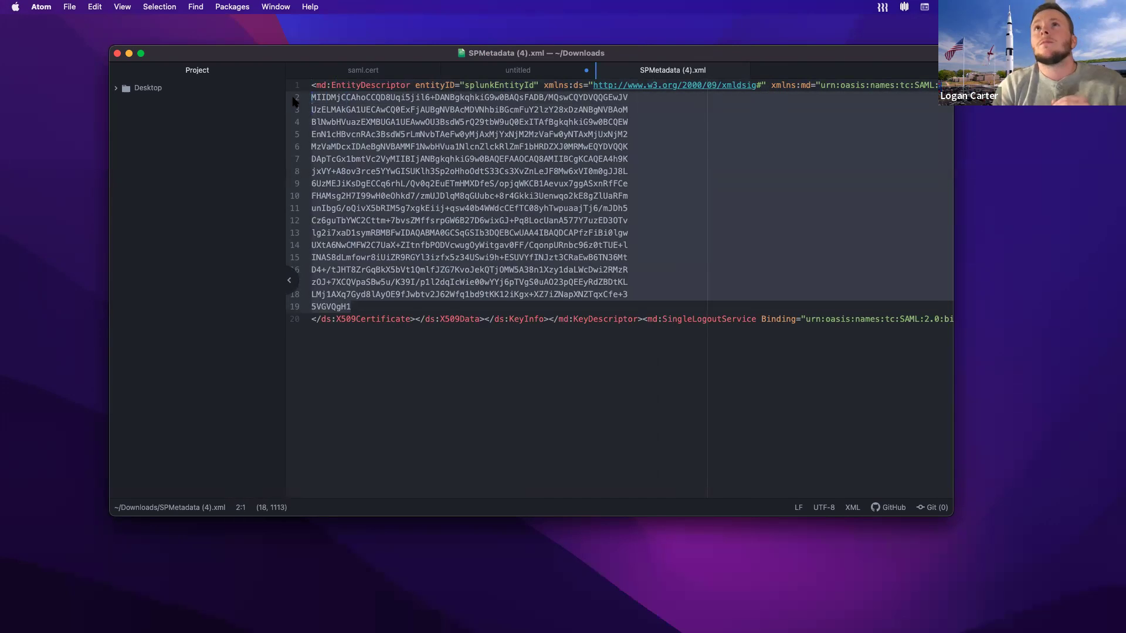
{"action": "left_click", "coordinate": [355, 309]}
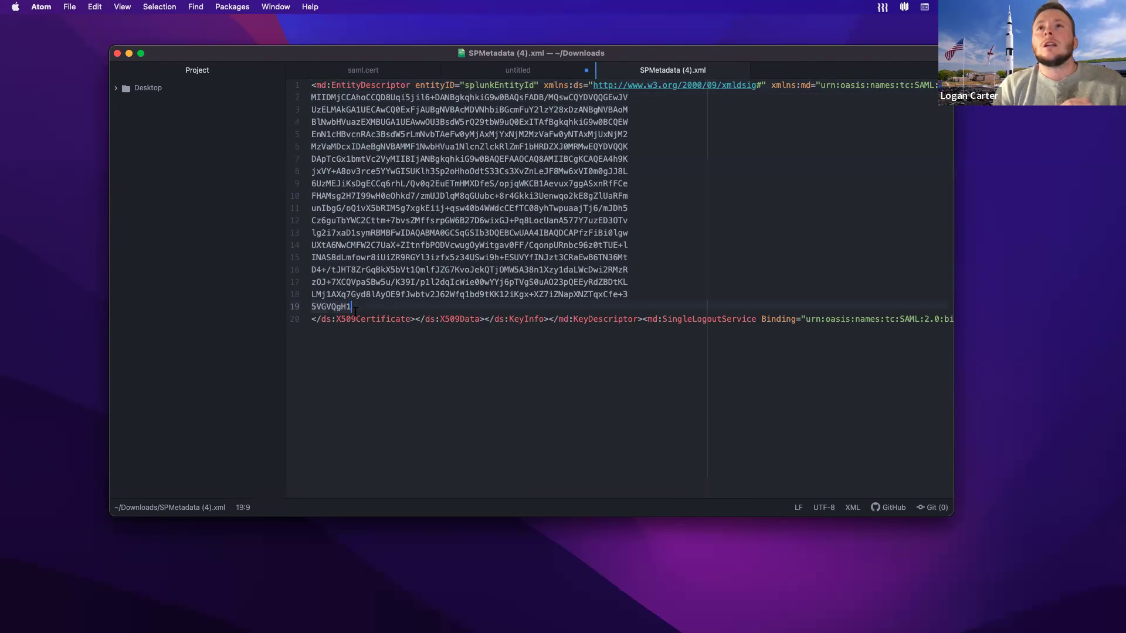
{"action": "left_click_drag", "start_coordinate": [355, 309], "coordinate": [311, 125]}
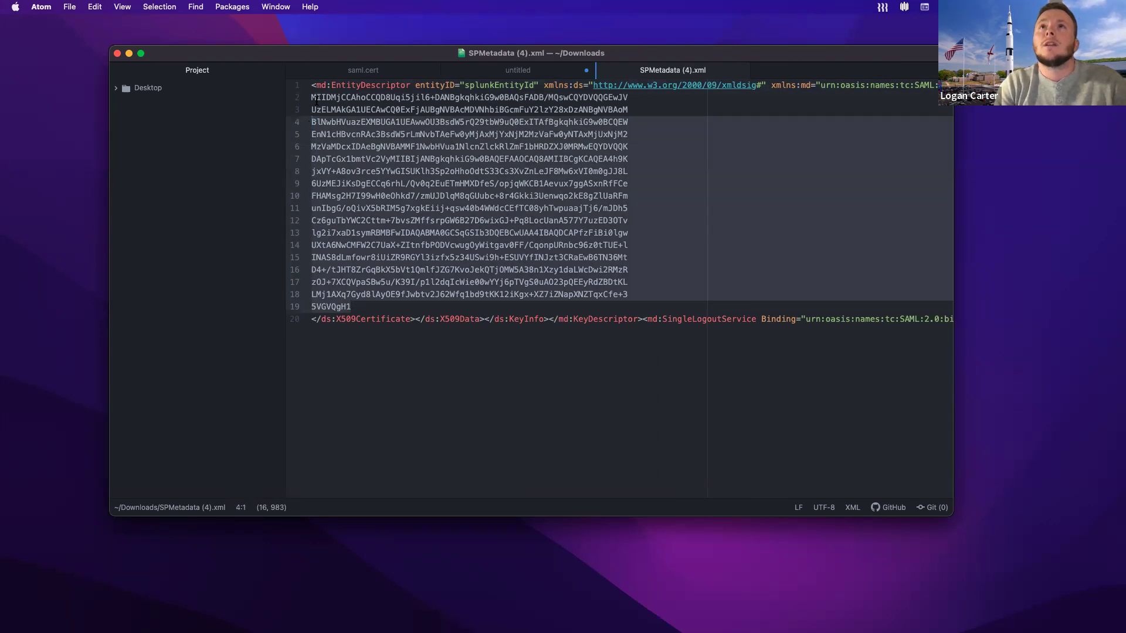
{"action": "left_click", "coordinate": [311, 97]}
{"action": "left_click_drag", "start_coordinate": [312, 98], "coordinate": [355, 302]}
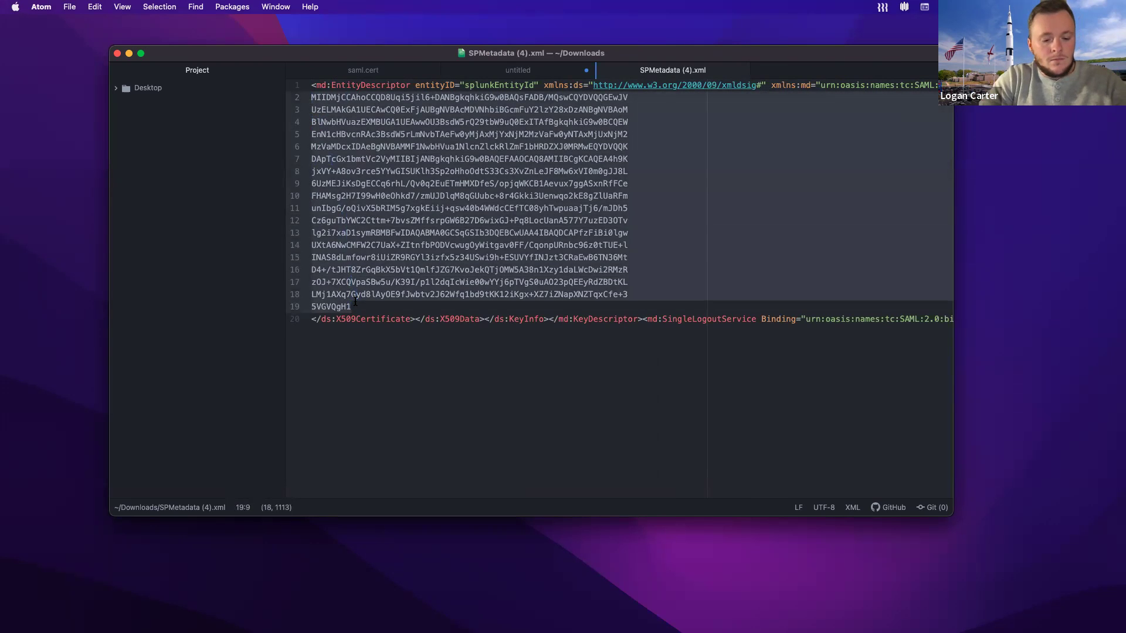
Paste the certificate body between the BEGIN and END CERTIFICATE lines of the untitled file.
{"action": "left_click", "coordinate": [537, 74]}
{"action": "left_click", "coordinate": [339, 95]}
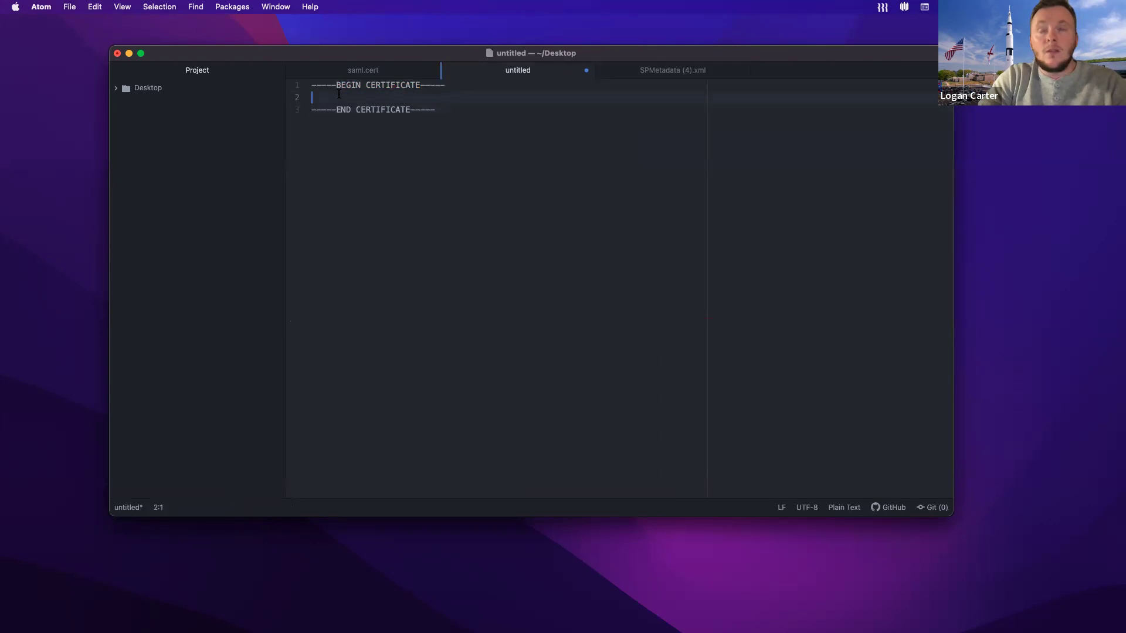
{"action": "type", "text": "MIIDMjCCAhoCCQD8Uqi5jil6+DANBgkqhkiG9w0BAQsFADB/MQswCQYDVQQGEwJV UzELMAkGA1UECAwCQ0ExFjAUBgNVBAcMDVNhbiBGcmFuY2lzY28xDzANBgNVBAoM BlNwbHVuazEXMBUGA1UECwwOU3BsdW5rQ29tbW9uQ0ExITAfBgkqhkiG9w0BCQEW EnN1cHBvcnRAc3BsdW5rLmNvbTAeFw0yMjAxMjYxNjM2MzVaFw0yNTAxMjUxNjM2 MzVaMDcxIDAeBgNVBAMMF1NwbHVua1NlcnZlckRlZmF1bHRDZXJ0MRMwEQYDVQQK DApTcGx1bmtVc2VyMIIBIjANBgkqhkiG9w0BAQEFAAOCAQ8AMIIBCgKCAQEA4h9K jxVY+A8ov3rce5YYwGISUKlh3Sp2oHhoOdtS33Cs3XvZnLeJF8Mw6xVI0m0gJJ8L 6UzMEJiKsDgECCq6rhL/Qv0q2EuETmHMXDfeS/opjqWKCB1Aevux7ggASxnRfFCe FHAMsg2H7I99wH0eOhkd7/zmUJDlqM8qGUubc+8r4Gkki3Uenwqo2kE8gZlUaRFm unIbgG/oQivX5bRIM5g7xgkEiij+qsw40b4WWdcCEfTC08yhTwpuaajTj6/mJDh5 Cz6guTbYWC2Cttm+7bvsZMffsrpGW6B27D6wixGJ+Pq8LocUanA577Y7uzED3OTv lg2i7xaD1symRBMBFwIDAQABMA0GCSqGSIb3DQEBCwUAA4IBAQDCAPfzFiBi0lgw UXtA6NwCMFW2C7UaX+ZItnfbPODVcwugOyWitgav0FF/CqonpURnbc96z0tTUE+l INAS8dLmfowr8iUiZR9RGYl3izfx5z34USwi9h+ESUVYfINJzt3CRaEwB6TN36Mt D4+/tJHT8ZrGqBkX5bVt1QmlfJZG7KvoJekQTjOMW5A38n1Xzy1daLWcDwi2RMzR zOJ+7XCQVpaSBw5u/K39I/p1l2dqIcWie00wYYj6pTVgS0uAO23pQEEyRdZBDtKL LMj1AXq7Gyd8lAyOE9fJwbtv2J62Wfq1bd9tKK12iKgx+XZ7iZNapXNZTqxCfe+3 5VGVQgH1"}
{"action": "left_click", "coordinate": [465, 317]}
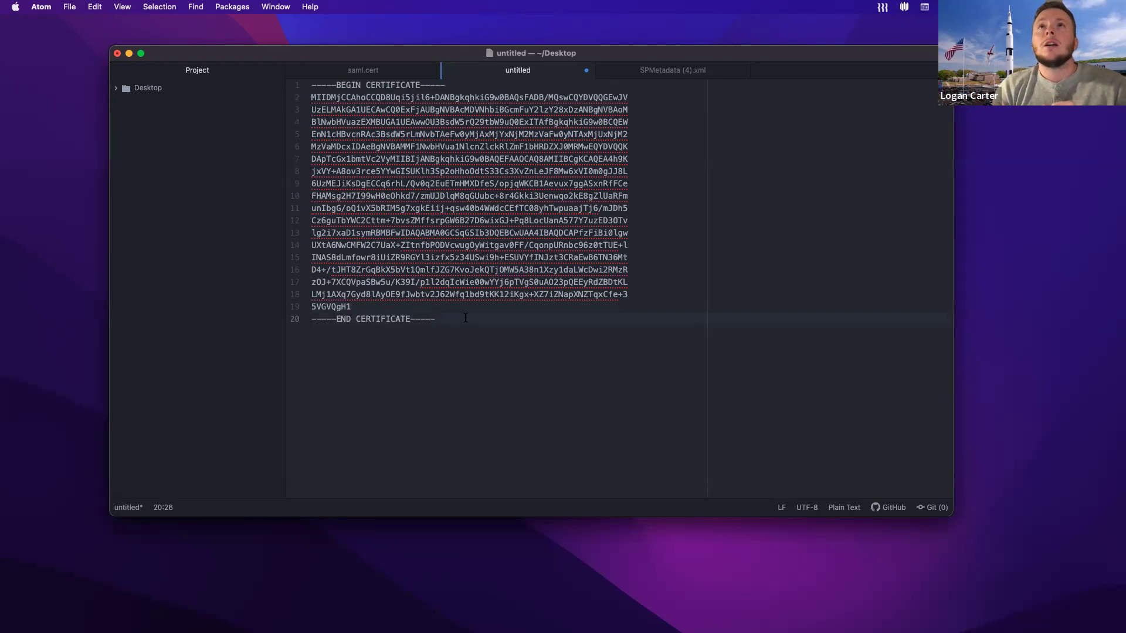
{"action": "left_click", "coordinate": [70, 8]}
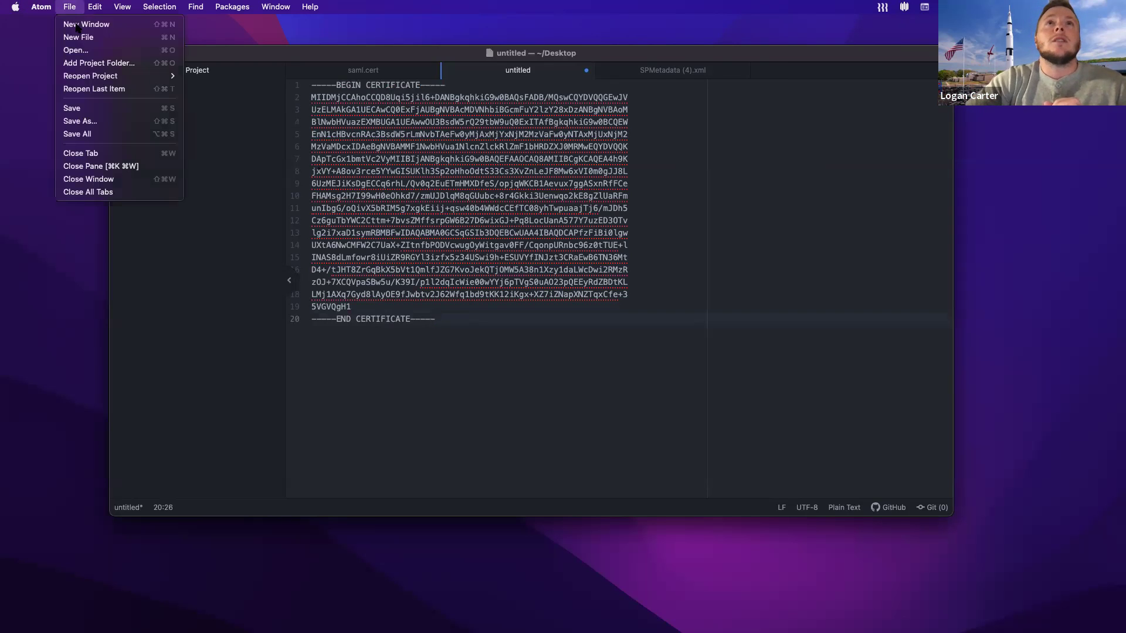
Save the certificate to the Desktop as splunkusergroup.cert and move to the Okta browser space.
{"action": "left_click", "coordinate": [88, 121]}
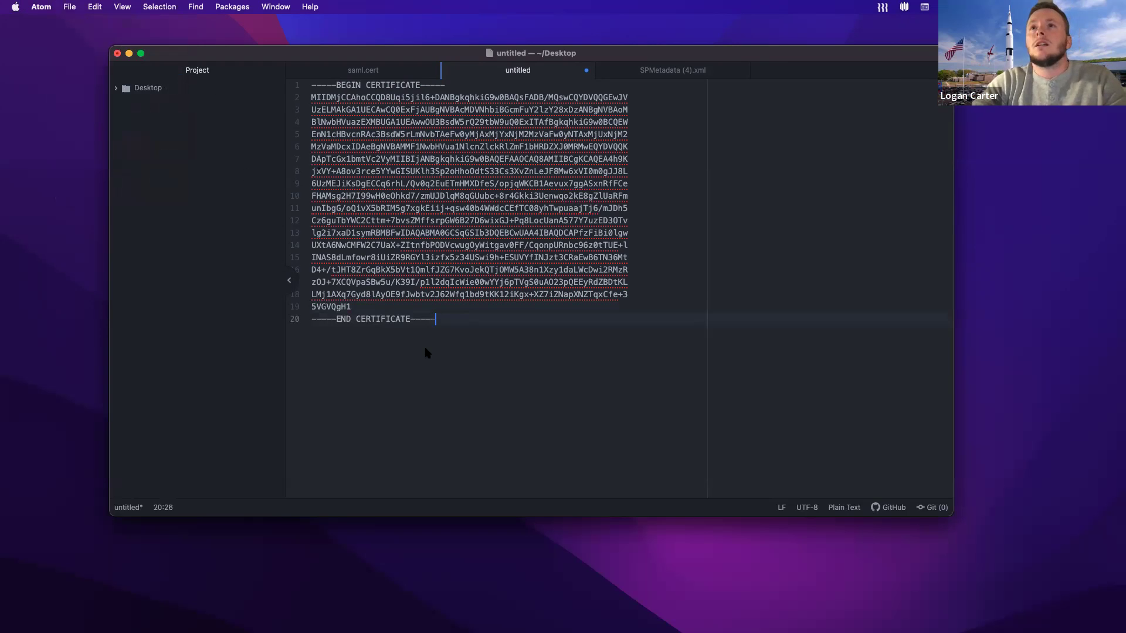
{"action": "type", "text": "splun"}
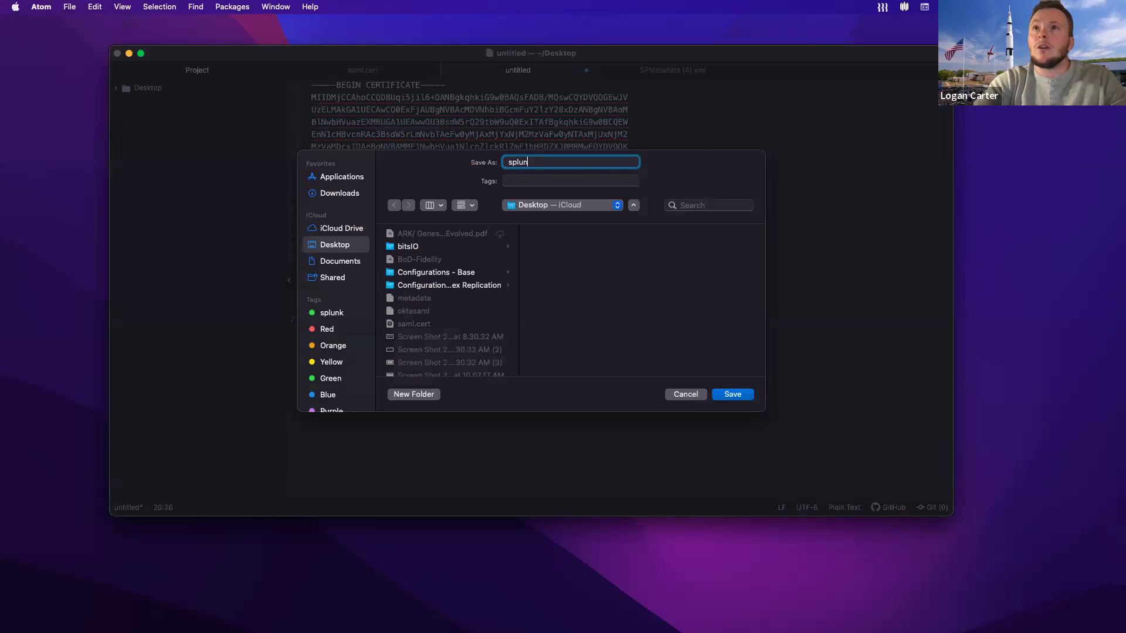
{"action": "type", "text": "kusergro"}
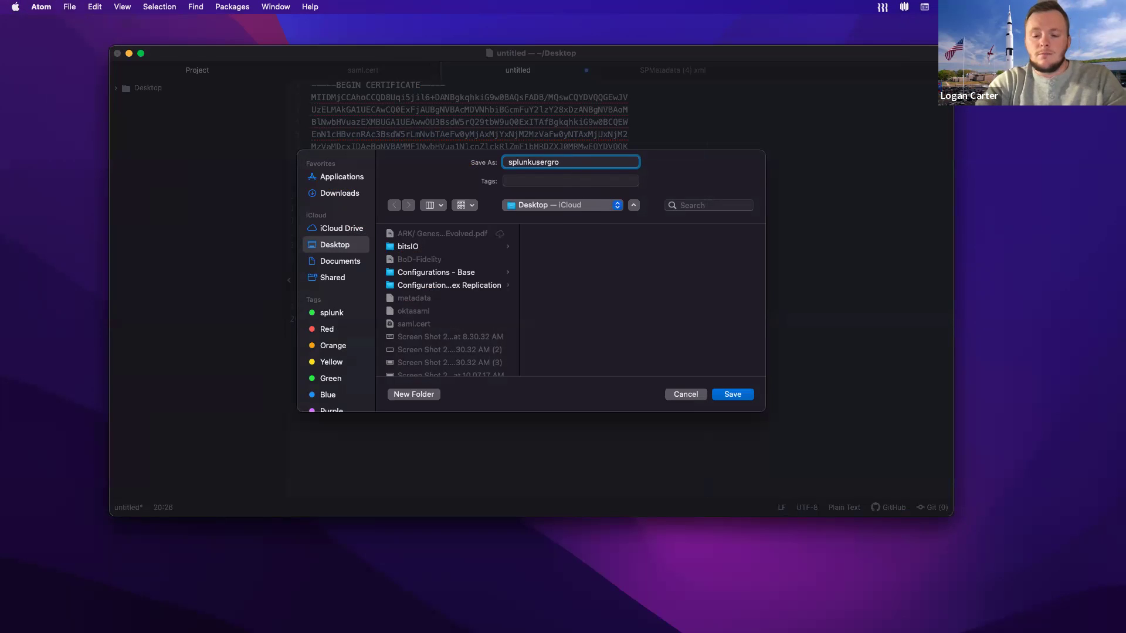
{"action": "type", "text": "pp.cert"}
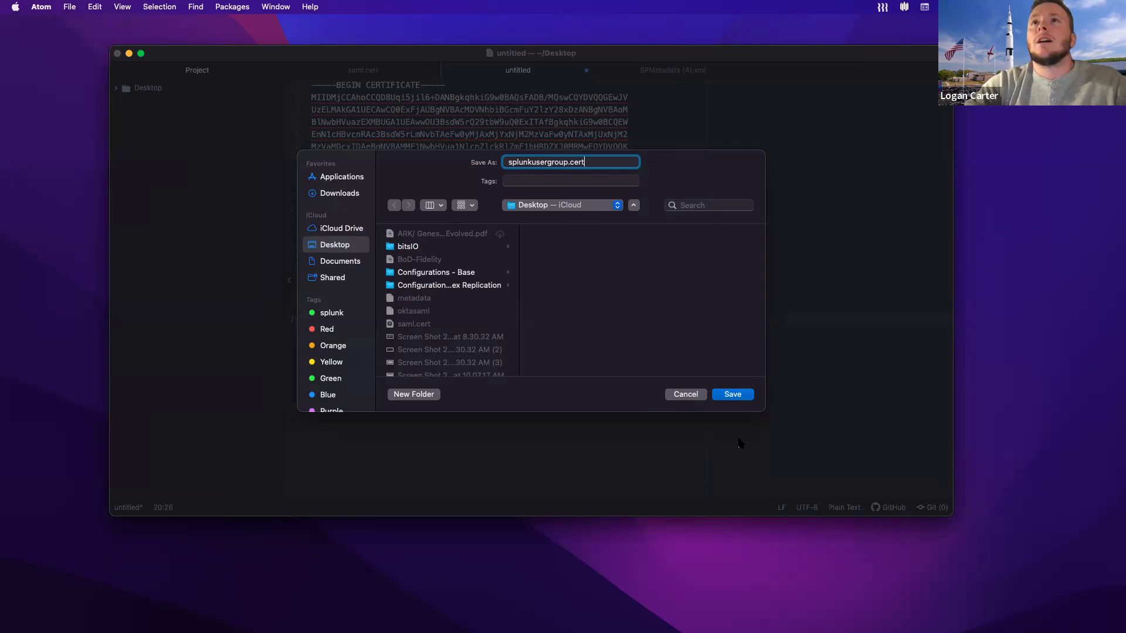
{"action": "left_click", "coordinate": [736, 399]}
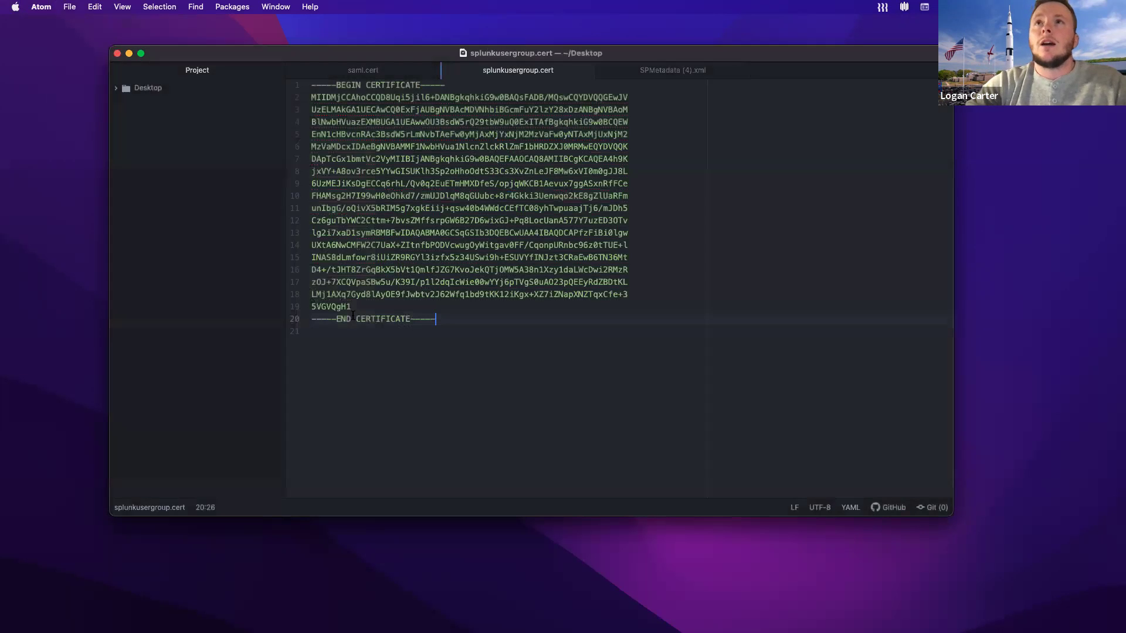
{"action": "key", "text": "ctrl+Left"}
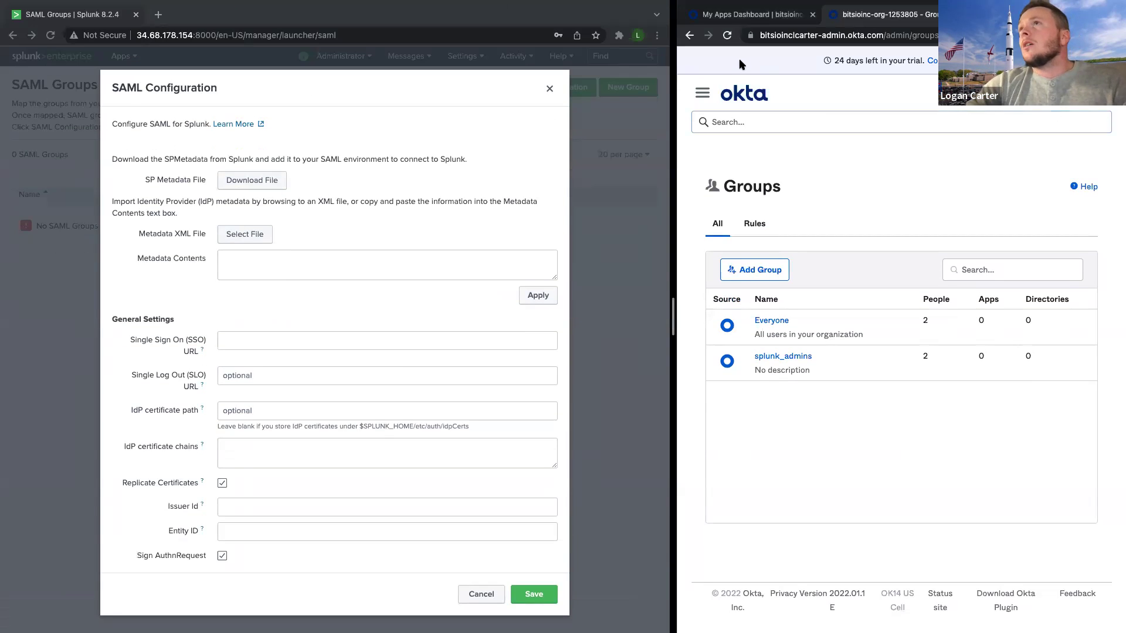
Navigate the Okta admin console to the Applications list.
{"action": "left_click", "coordinate": [705, 93]}
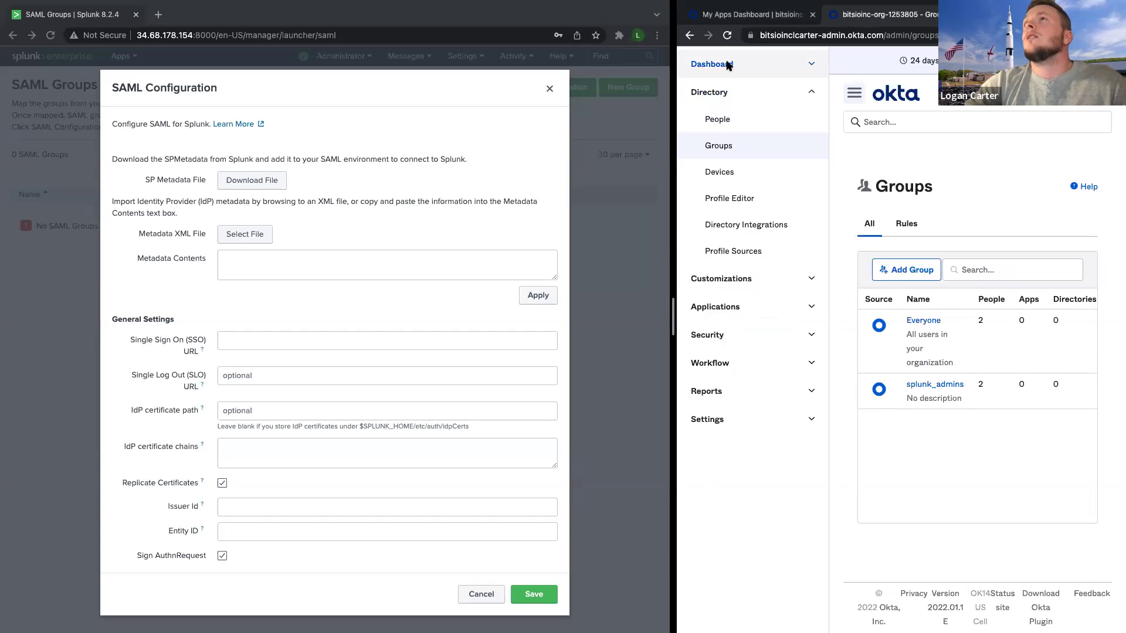
{"action": "left_click", "coordinate": [743, 93]}
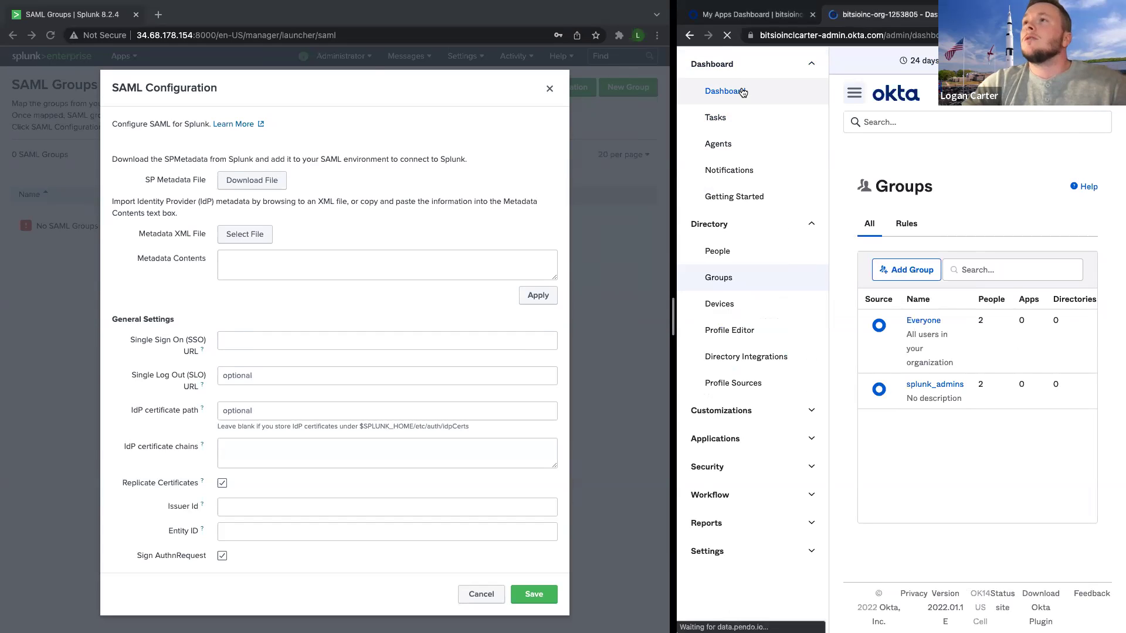
{"action": "left_click", "coordinate": [950, 212]}
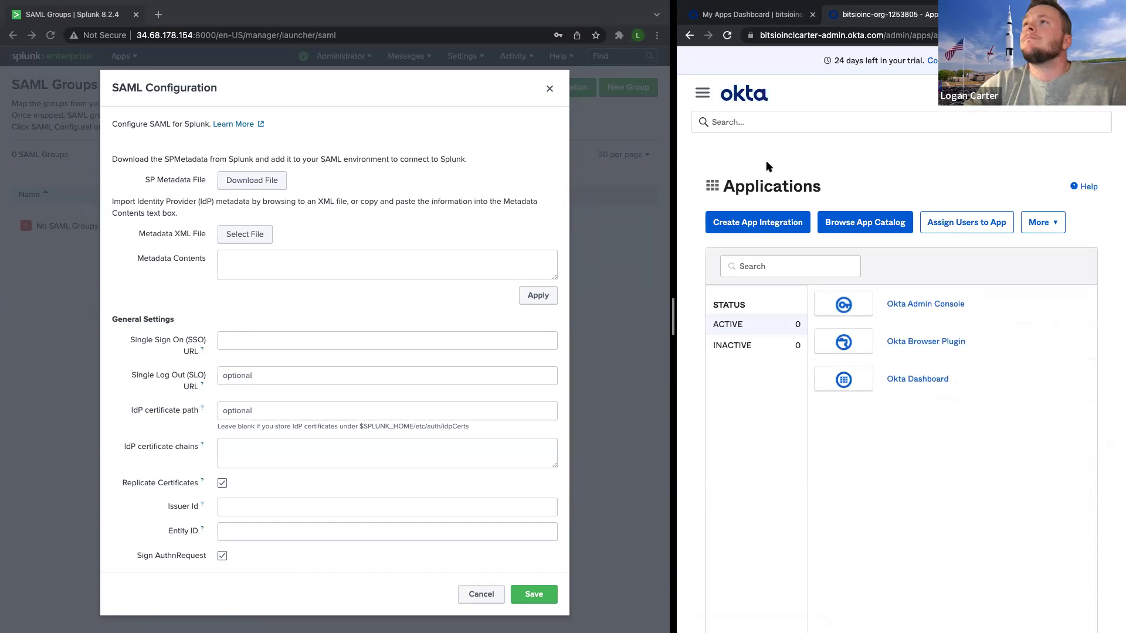
{"action": "left_click", "coordinate": [702, 93]}
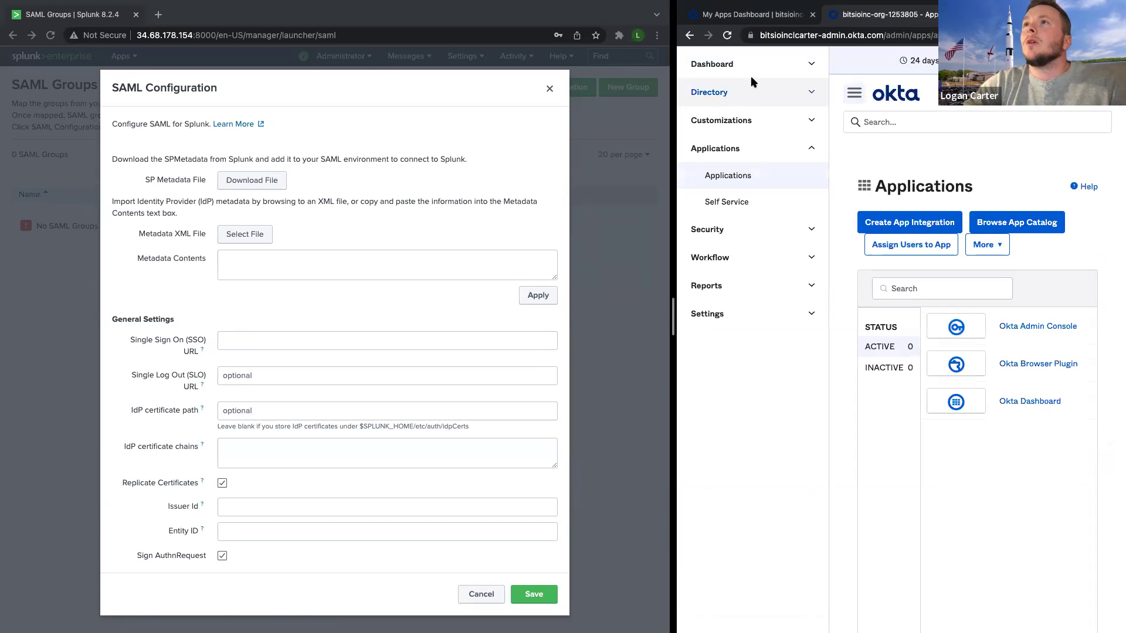
{"action": "left_click", "coordinate": [736, 68]}
{"action": "left_click", "coordinate": [729, 91]}
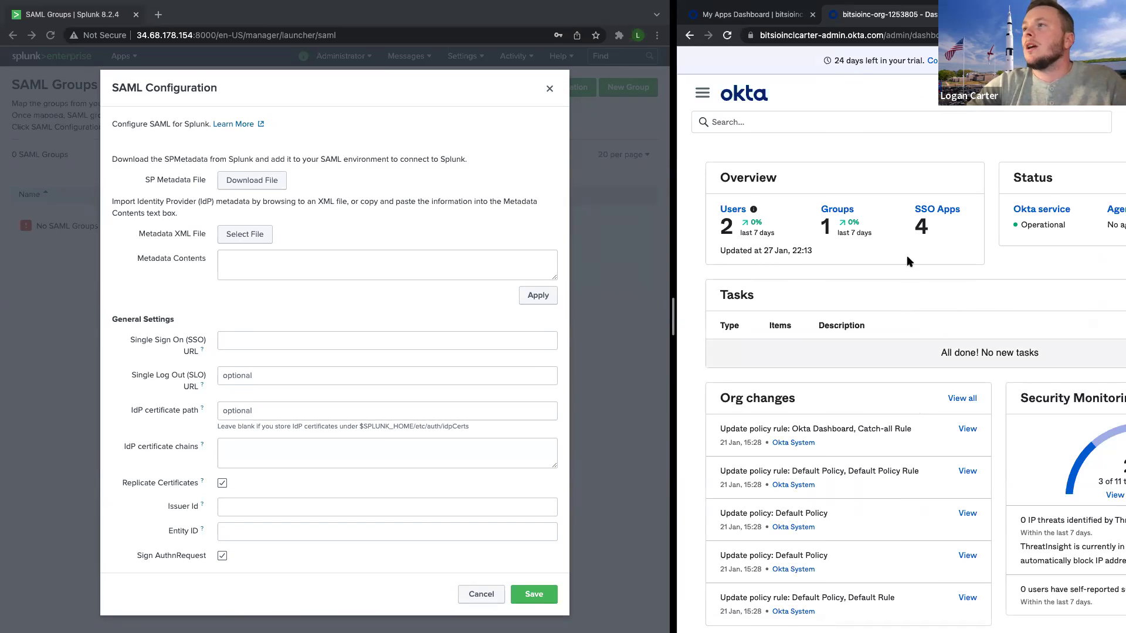
{"action": "left_click", "coordinate": [936, 219]}
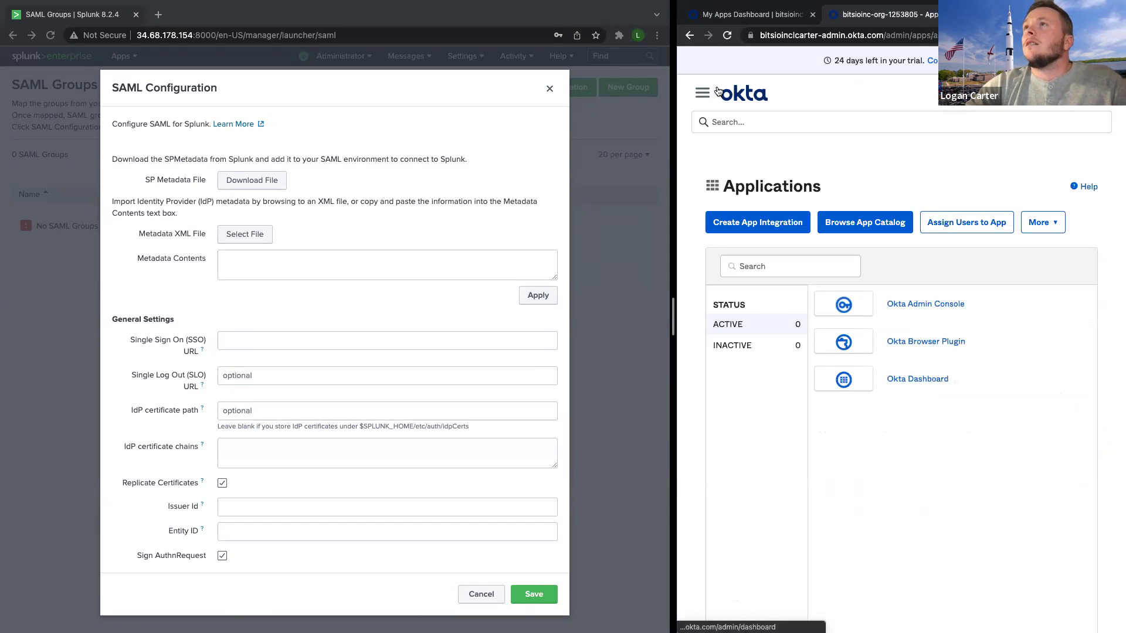
Search the app catalog for 'Splunk e' and open the Splunk Enterprise integration.
{"action": "left_click", "coordinate": [888, 230]}
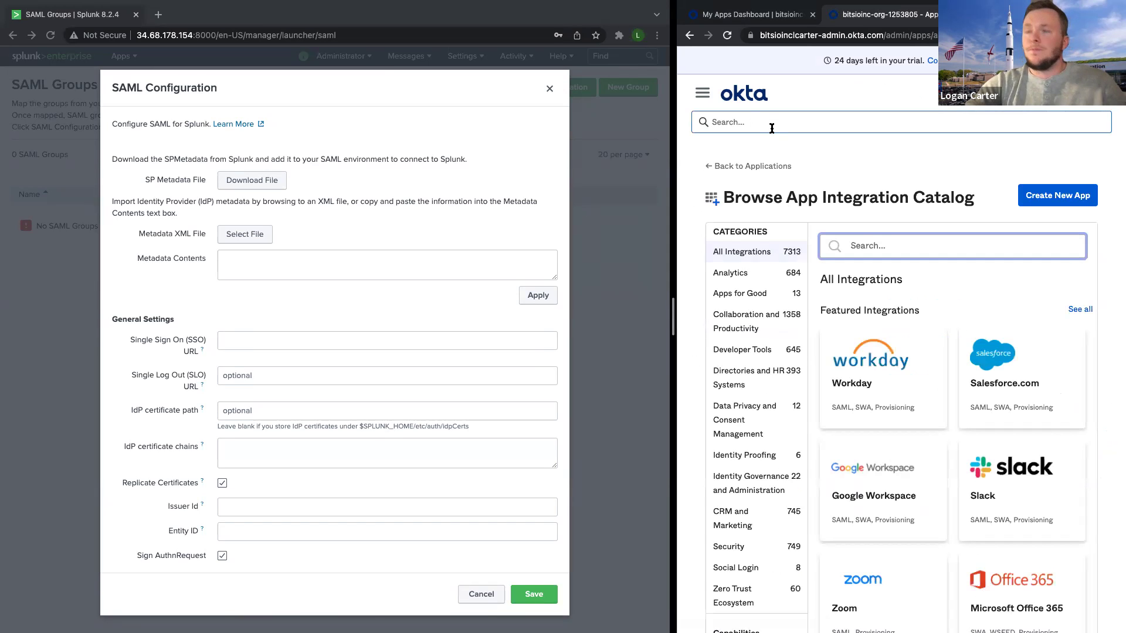
{"action": "type", "text": "Splunk"}
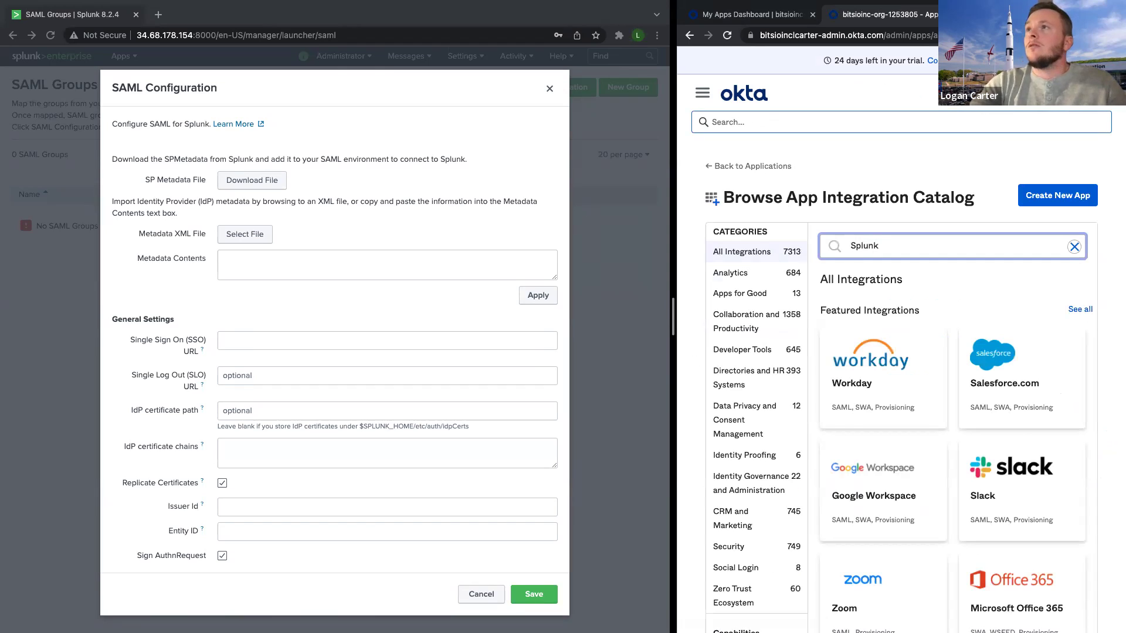
{"action": "type", "text": " e"}
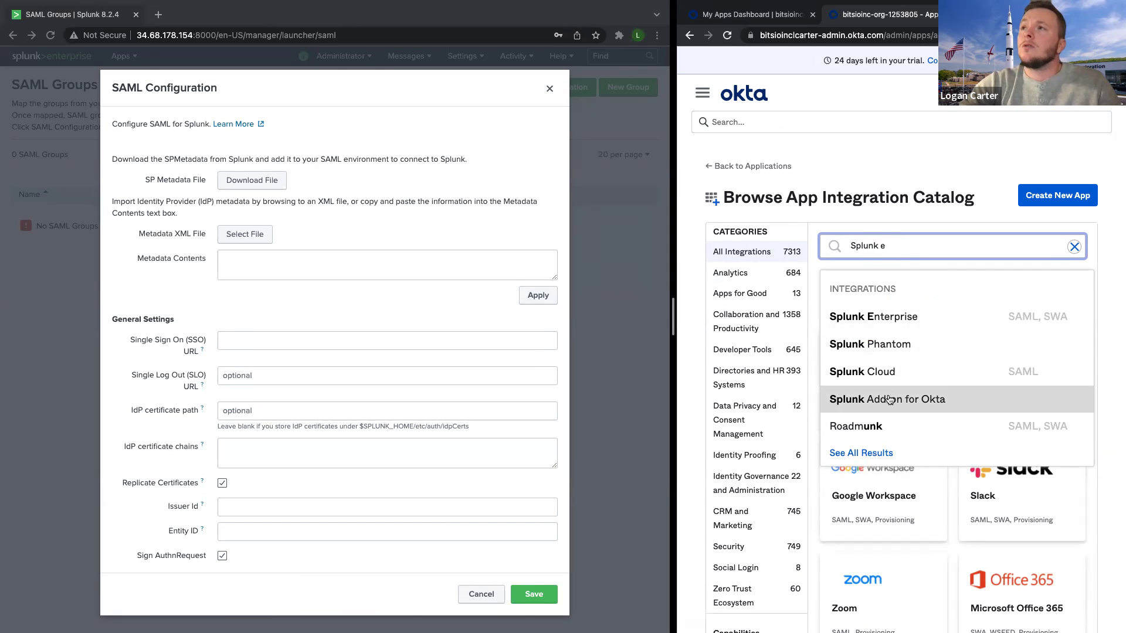
{"action": "left_click", "coordinate": [897, 319]}
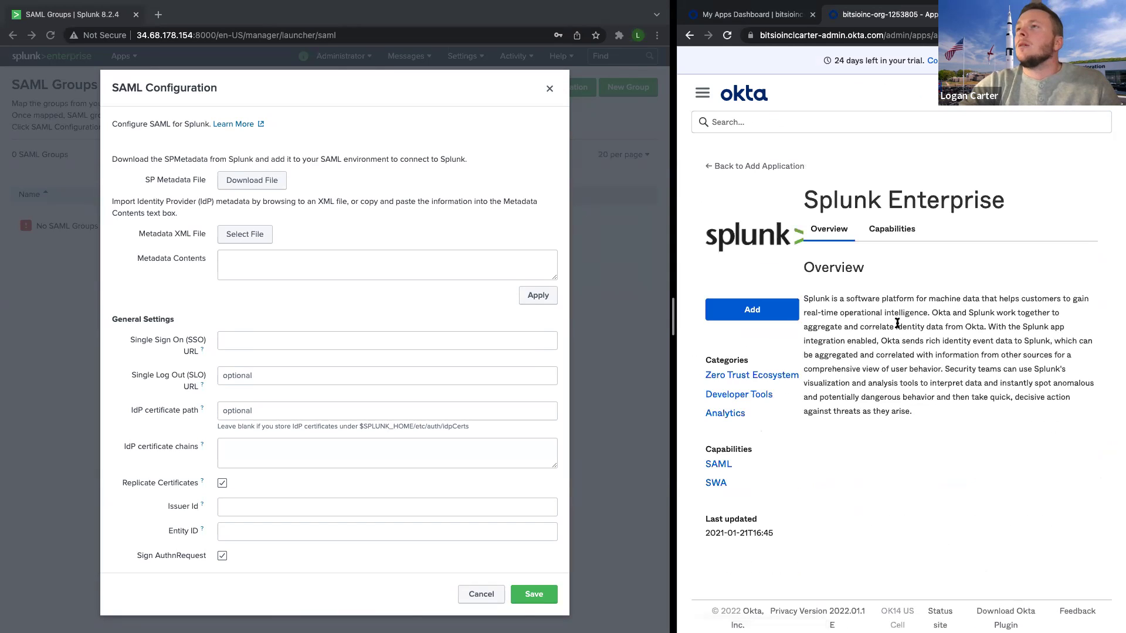
{"action": "left_click", "coordinate": [756, 316]}
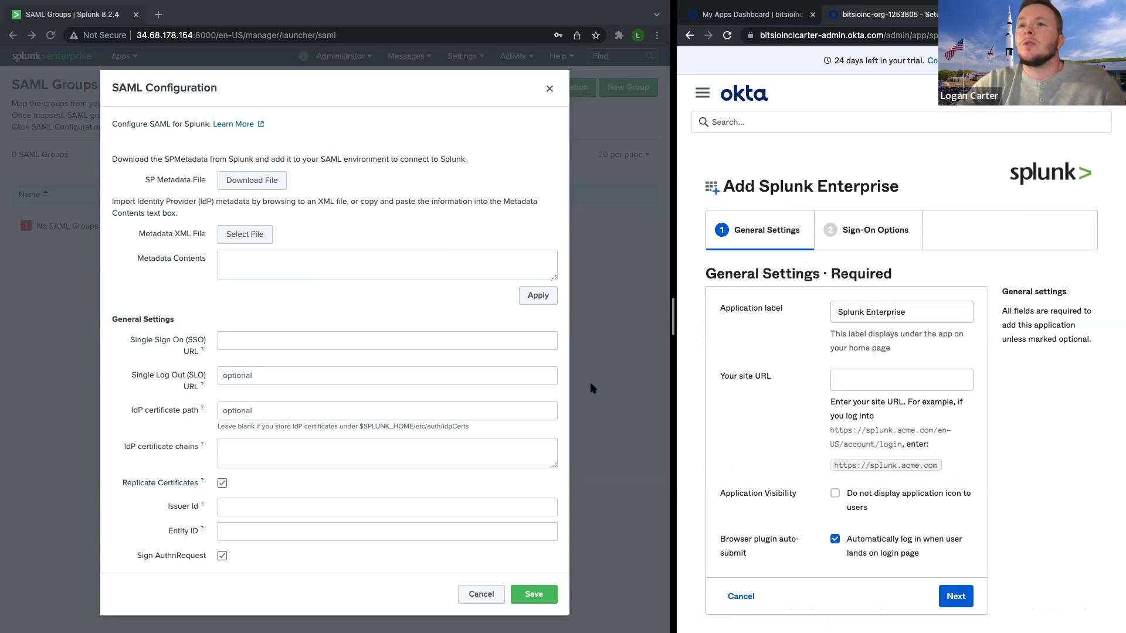
{"action": "left_click", "coordinate": [183, 50]}
{"action": "left_click_drag", "start_coordinate": [136, 36], "coordinate": [217, 36]}
{"action": "key", "text": "super+c"}
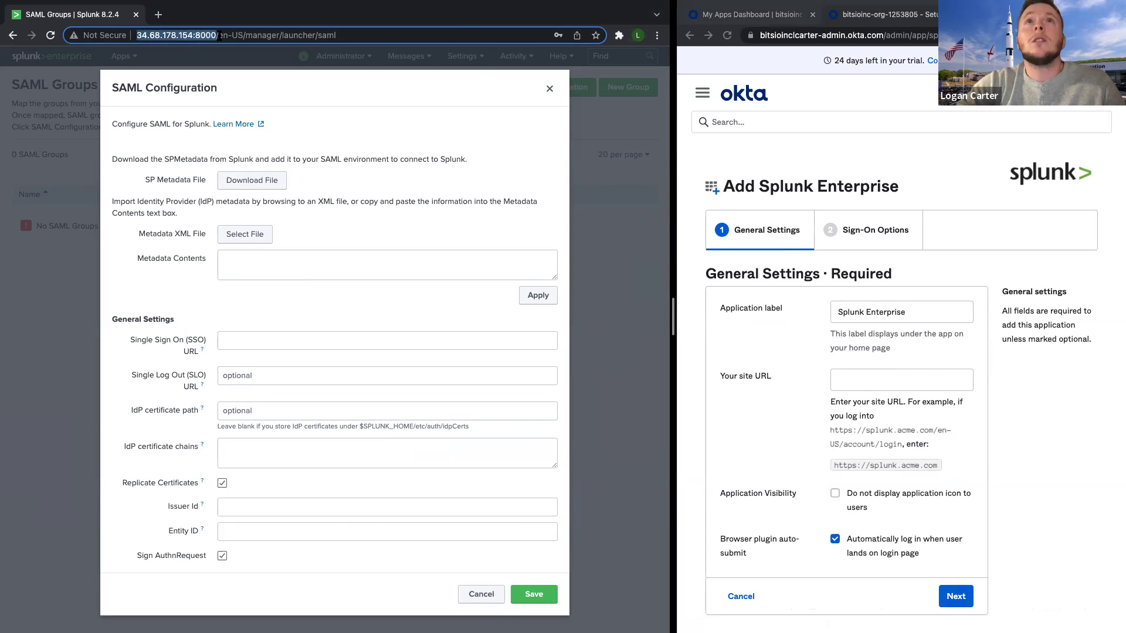
{"action": "left_click", "coordinate": [918, 393]}
{"action": "key", "text": "super+v"}
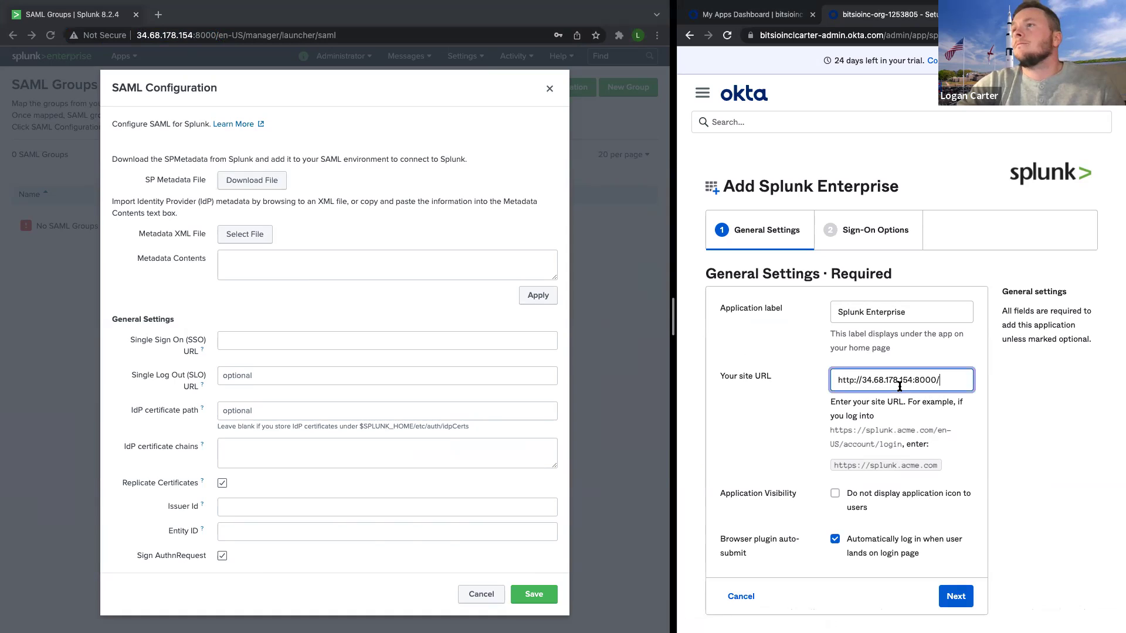
{"action": "scroll", "coordinate": [844, 563], "scroll_direction": "down", "scroll_amount": 2}
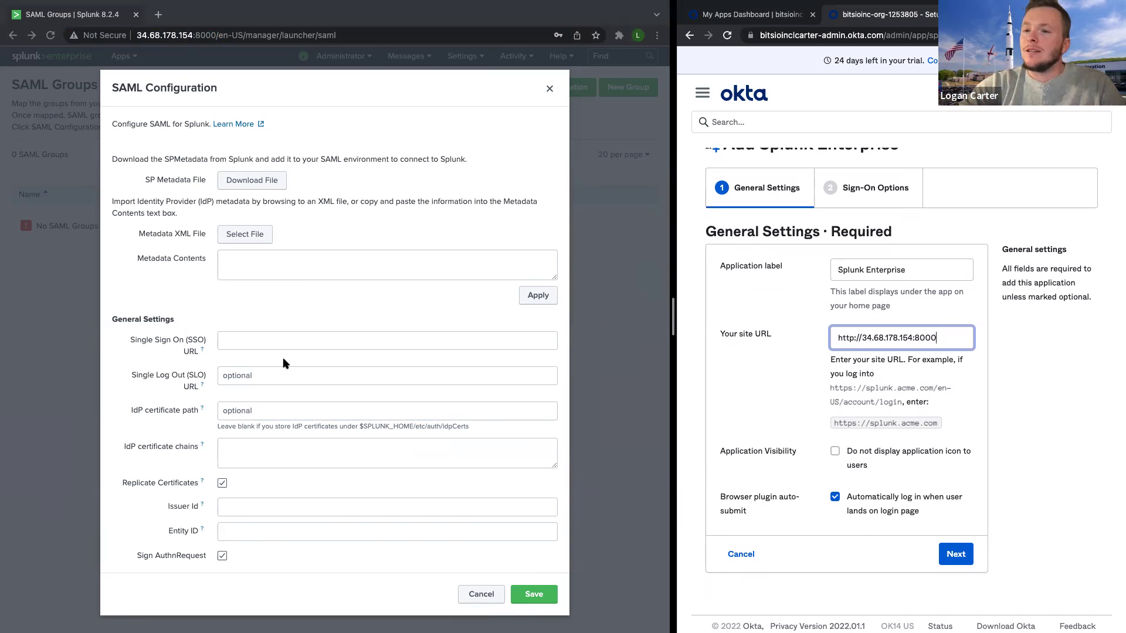
{"action": "left_click", "coordinate": [958, 556]}
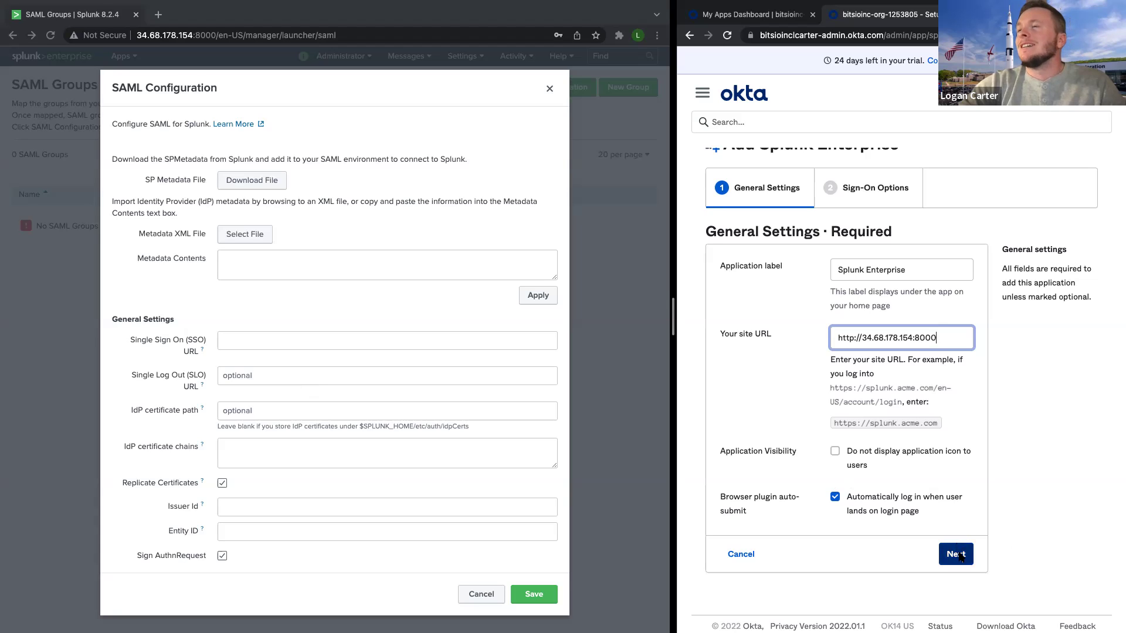
{"action": "left_click", "coordinate": [961, 557]}
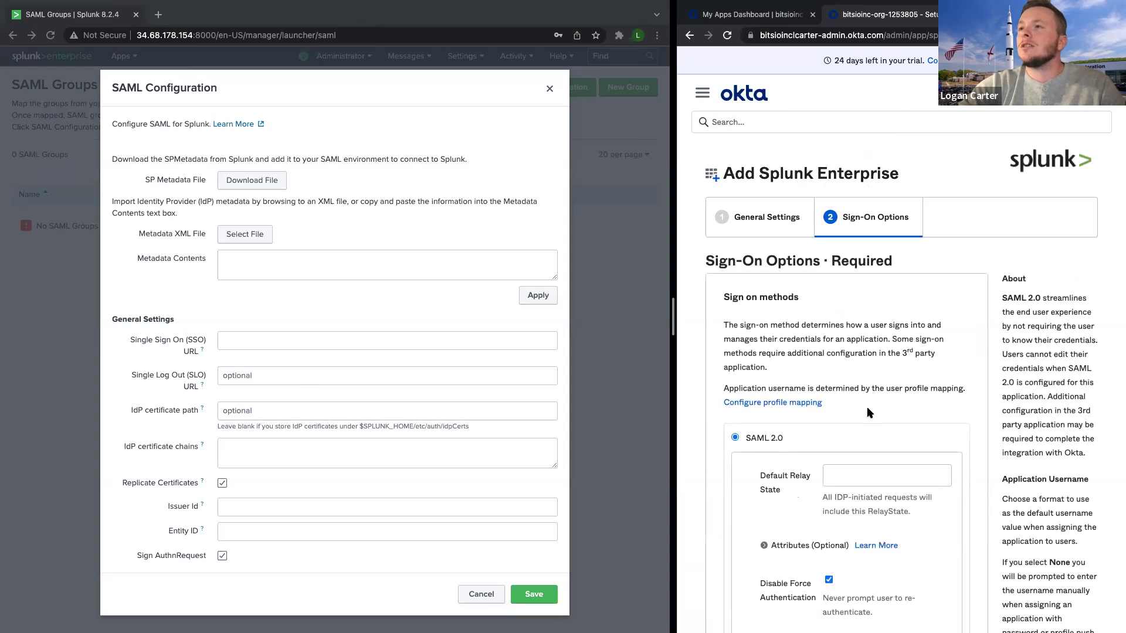
Set the role attribute under Configured SAML Attributes to Matches regex with value splunk_.*.
{"action": "scroll", "coordinate": [868, 407], "scroll_direction": "down", "scroll_amount": 2}
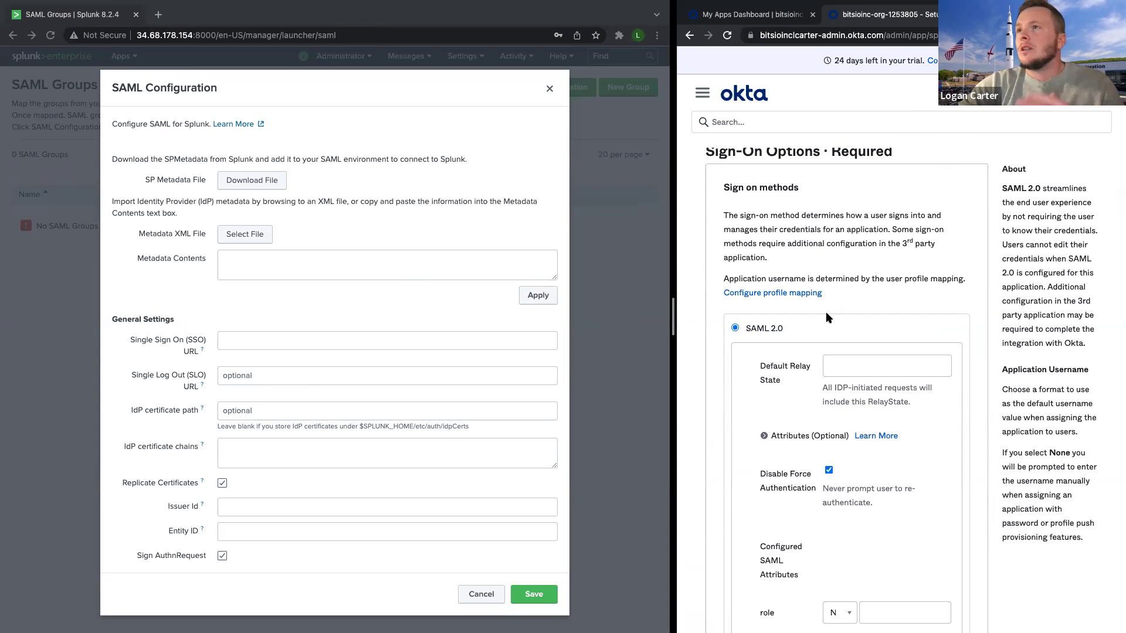
{"action": "scroll", "coordinate": [868, 367], "scroll_direction": "down", "scroll_amount": 2}
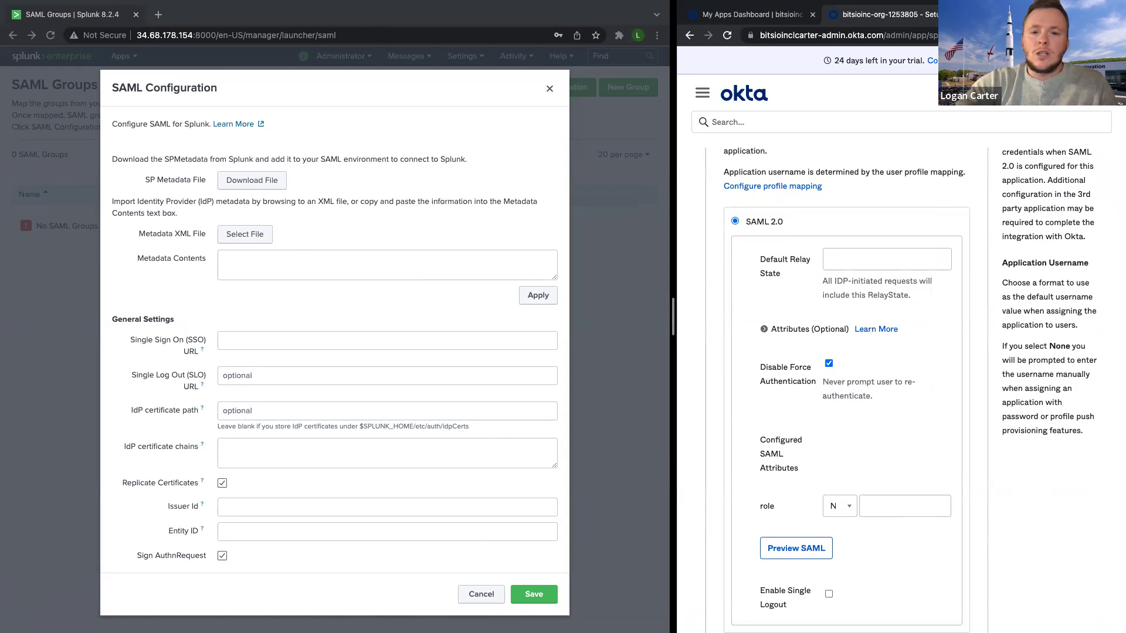
{"action": "left_click", "coordinate": [845, 506]}
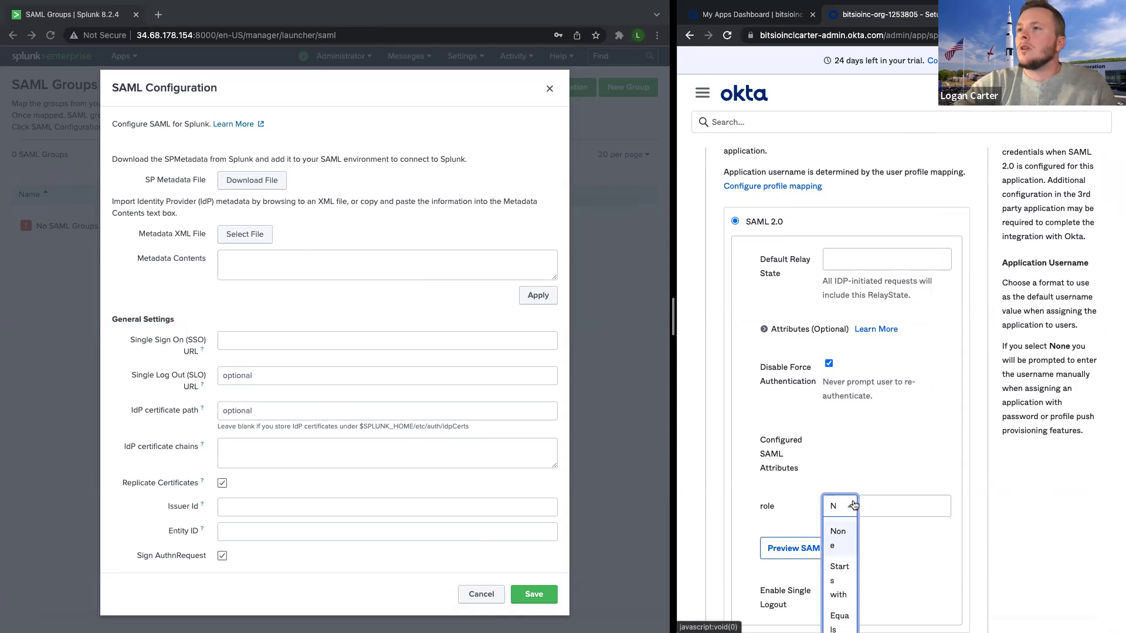
{"action": "scroll", "coordinate": [974, 451], "scroll_direction": "down", "scroll_amount": 1}
{"action": "left_click_drag", "start_coordinate": [675, 316], "coordinate": [451, 327]}
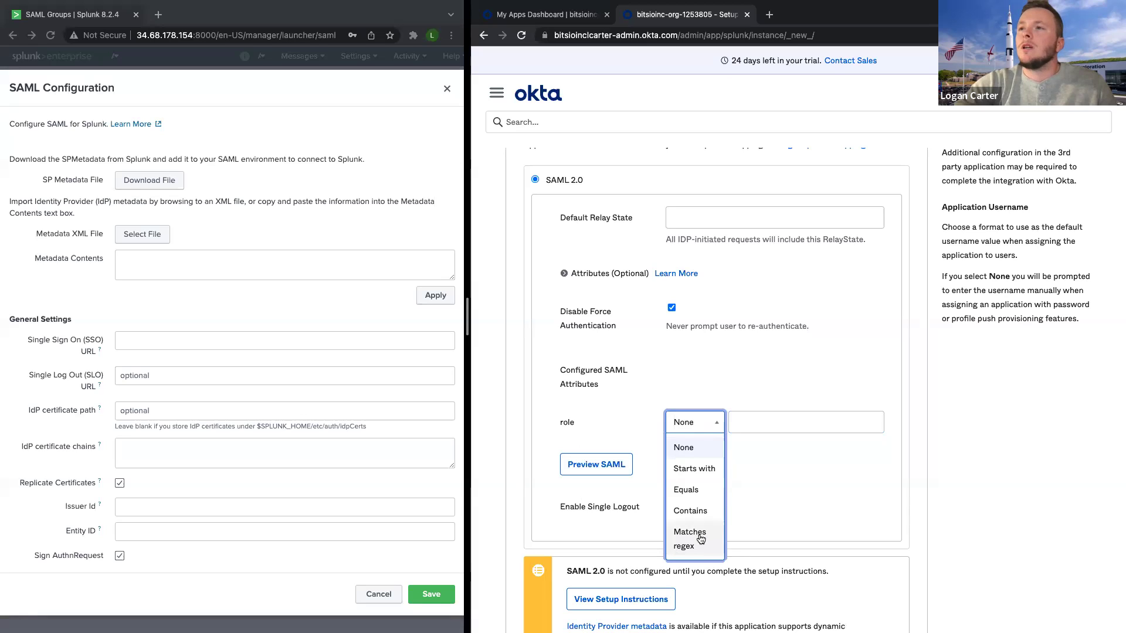
{"action": "left_click", "coordinate": [701, 537]}
{"action": "left_click", "coordinate": [767, 422]}
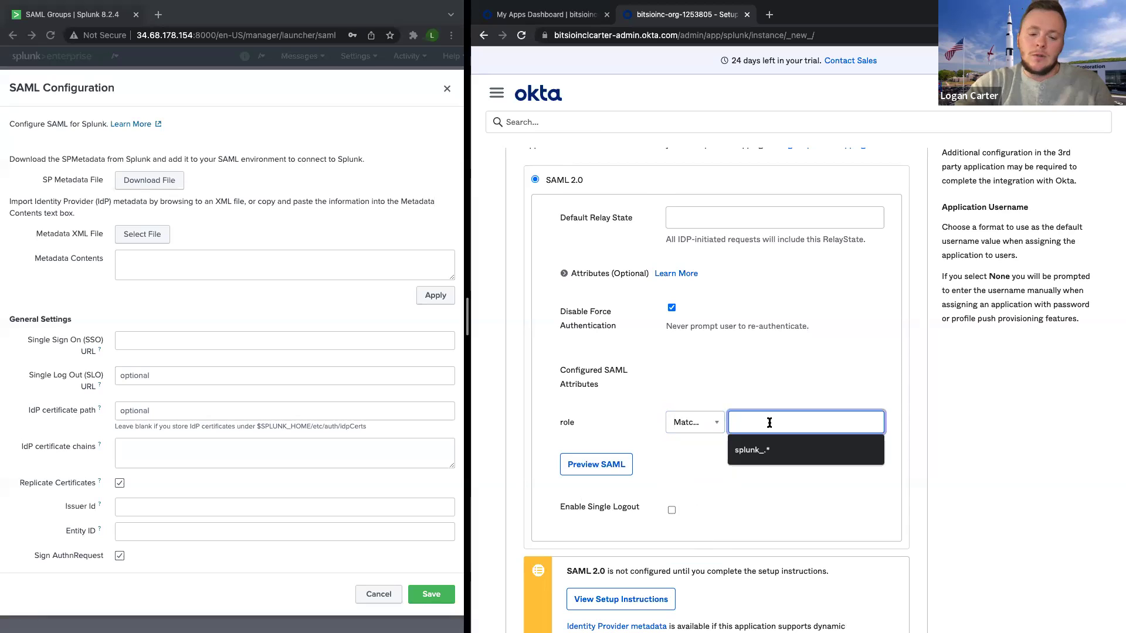
{"action": "left_click", "coordinate": [754, 450]}
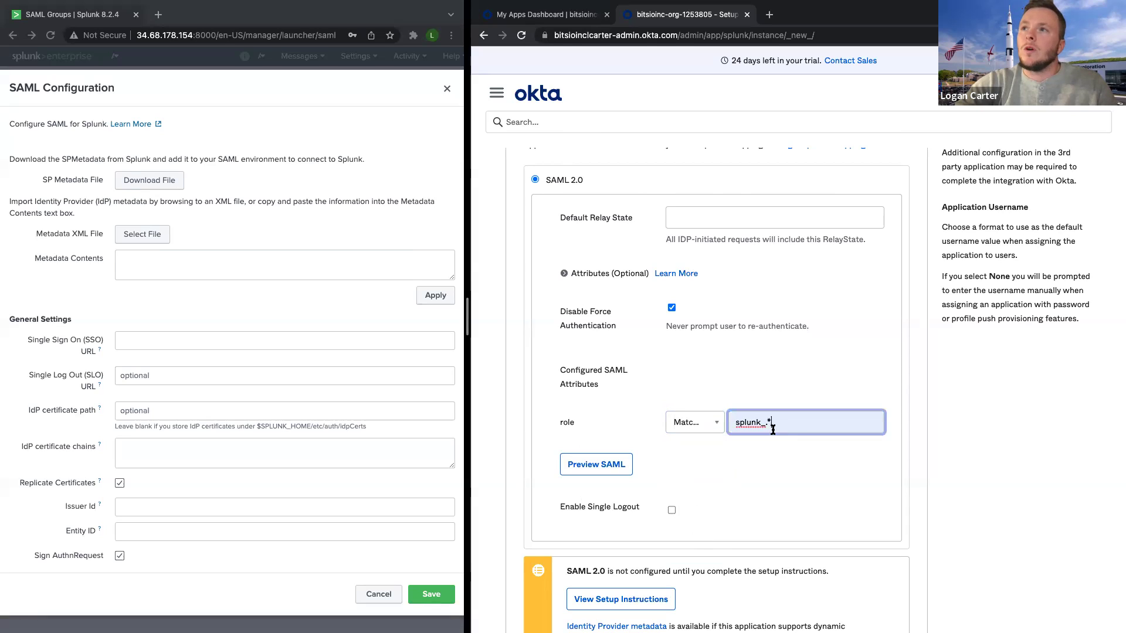
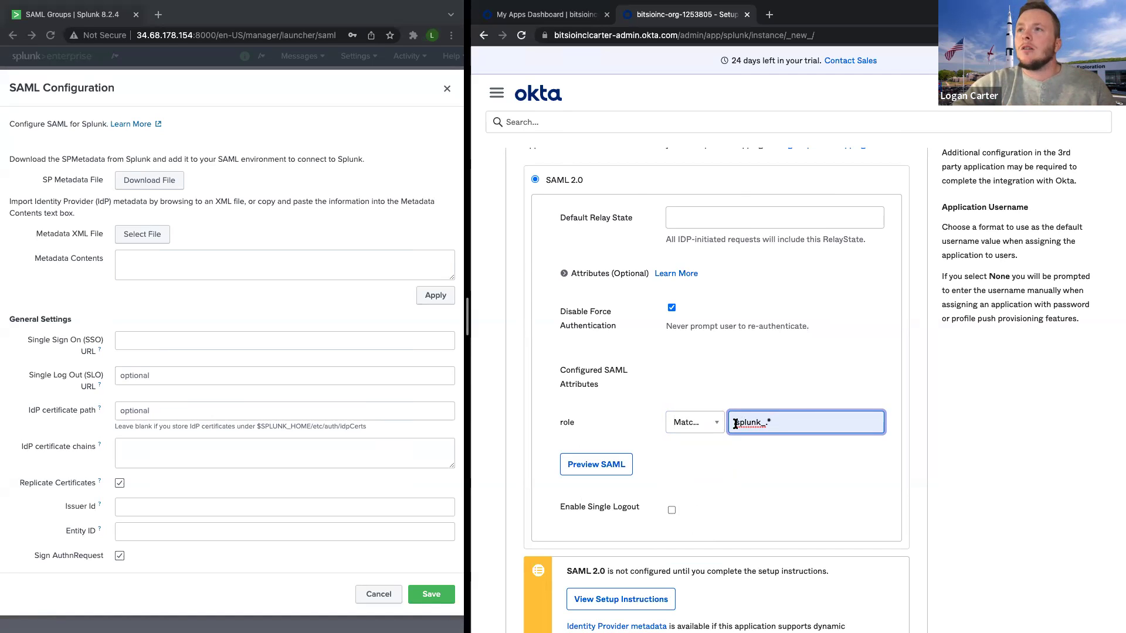
Finish the role attribute value and enable Single Logout for the Splunk app.
{"action": "left_click", "coordinate": [728, 488]}
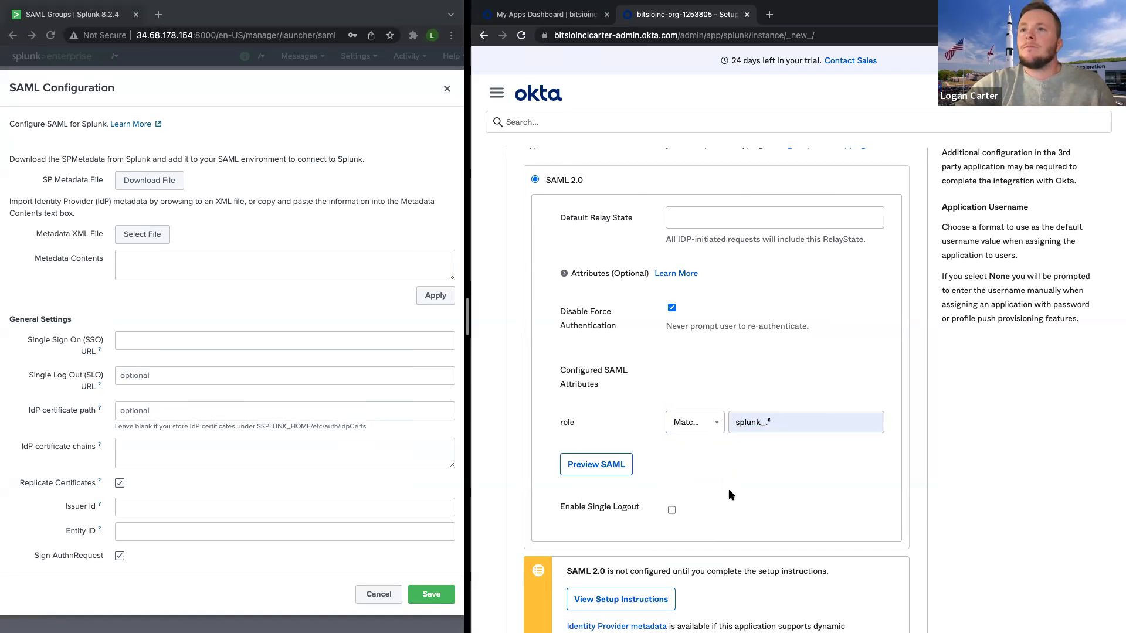
{"action": "left_click", "coordinate": [672, 509]}
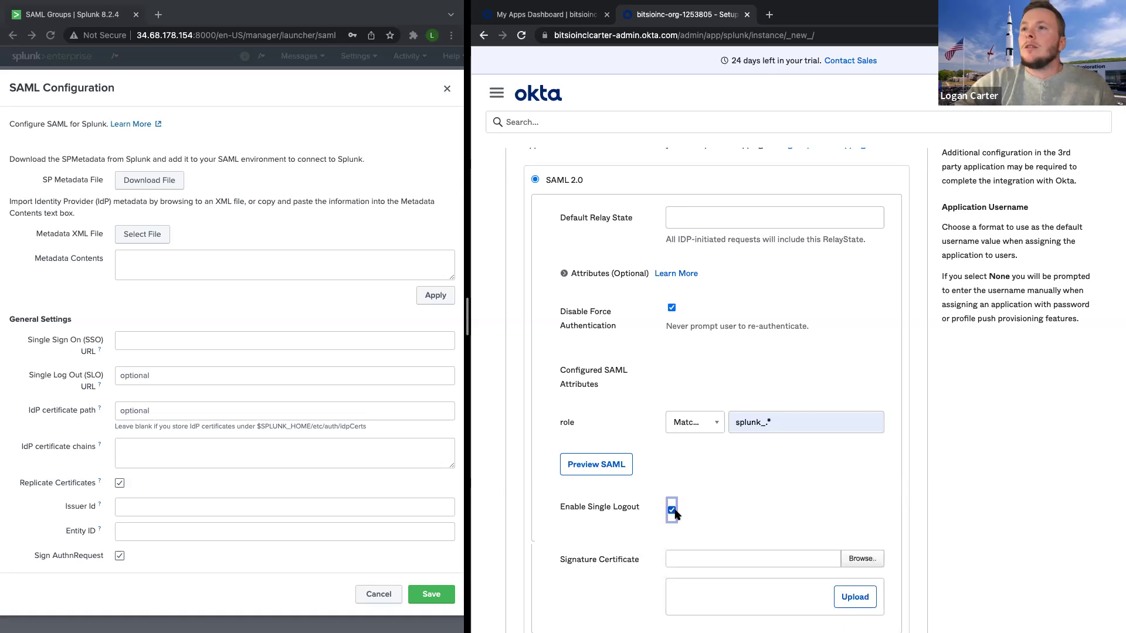
{"action": "scroll", "coordinate": [822, 524], "scroll_direction": "down", "scroll_amount": 1}
{"action": "scroll", "coordinate": [822, 524], "scroll_direction": "down", "scroll_amount": 2}
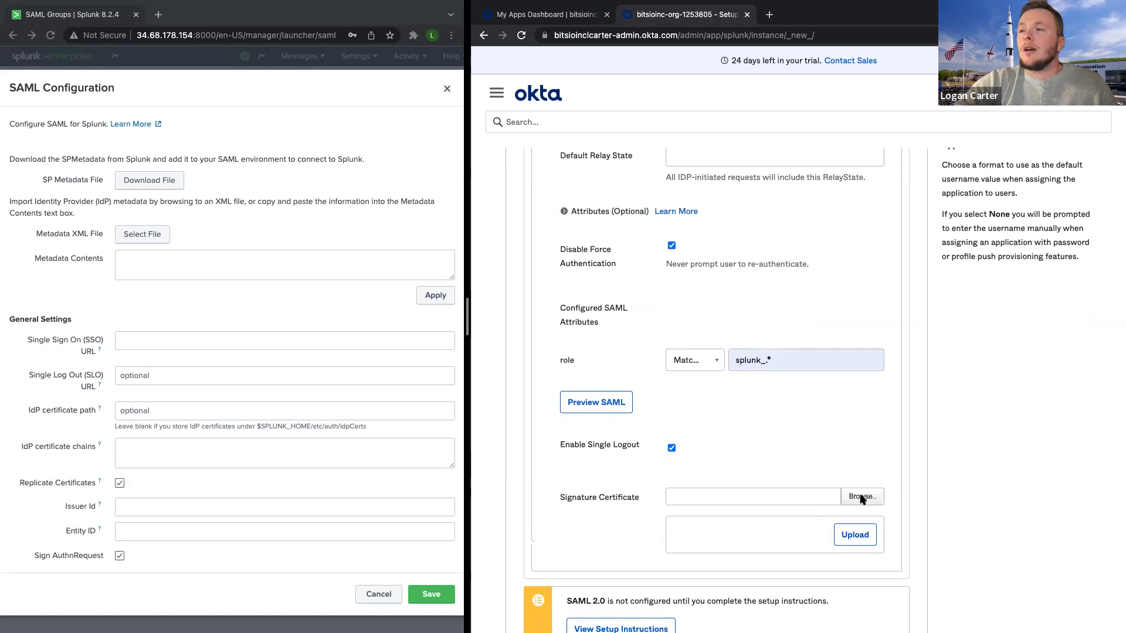
Upload splunkusergroup.cert as the Splunk app's signature certificate.
{"action": "left_click", "coordinate": [861, 497]}
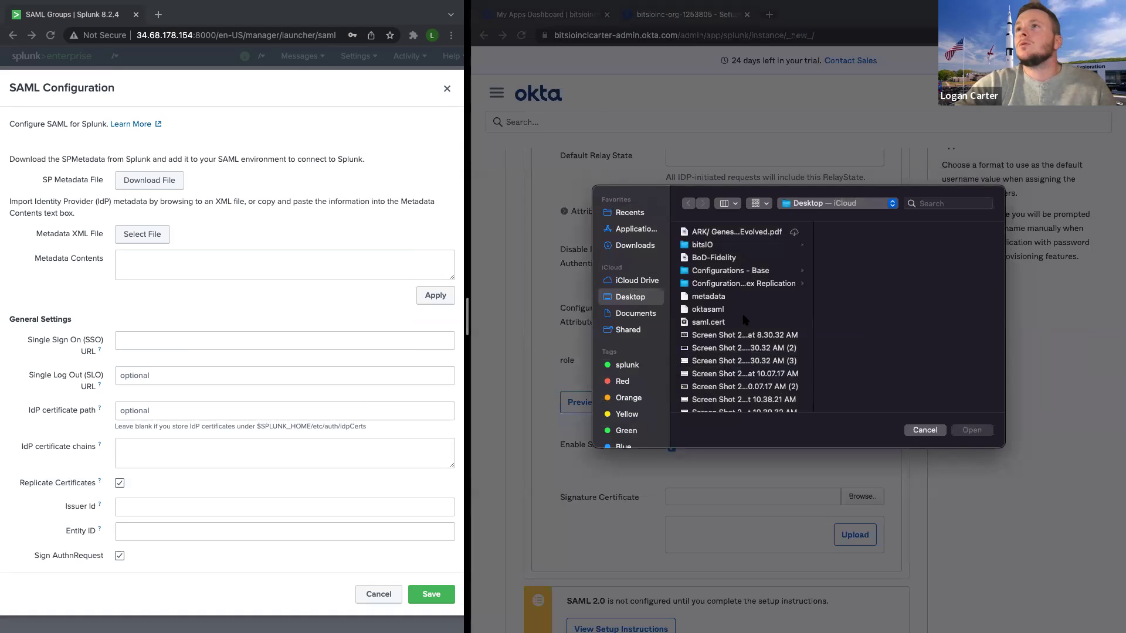
{"action": "scroll", "coordinate": [744, 318], "scroll_direction": "down", "scroll_amount": 3}
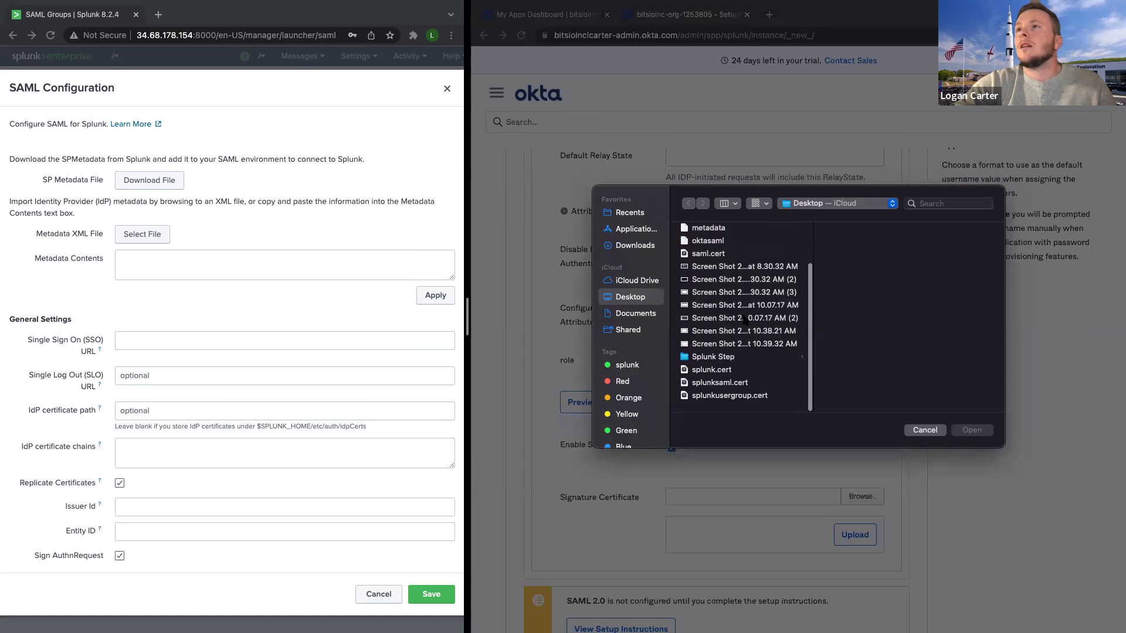
{"action": "left_click", "coordinate": [745, 400]}
{"action": "left_click", "coordinate": [959, 431]}
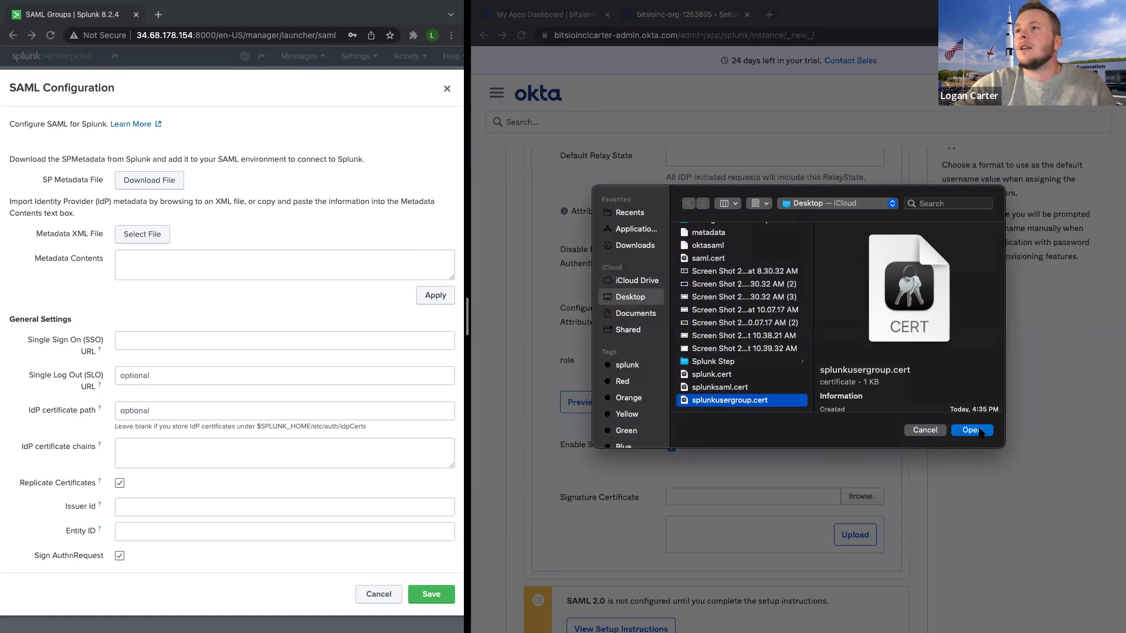
{"action": "left_click", "coordinate": [855, 535]}
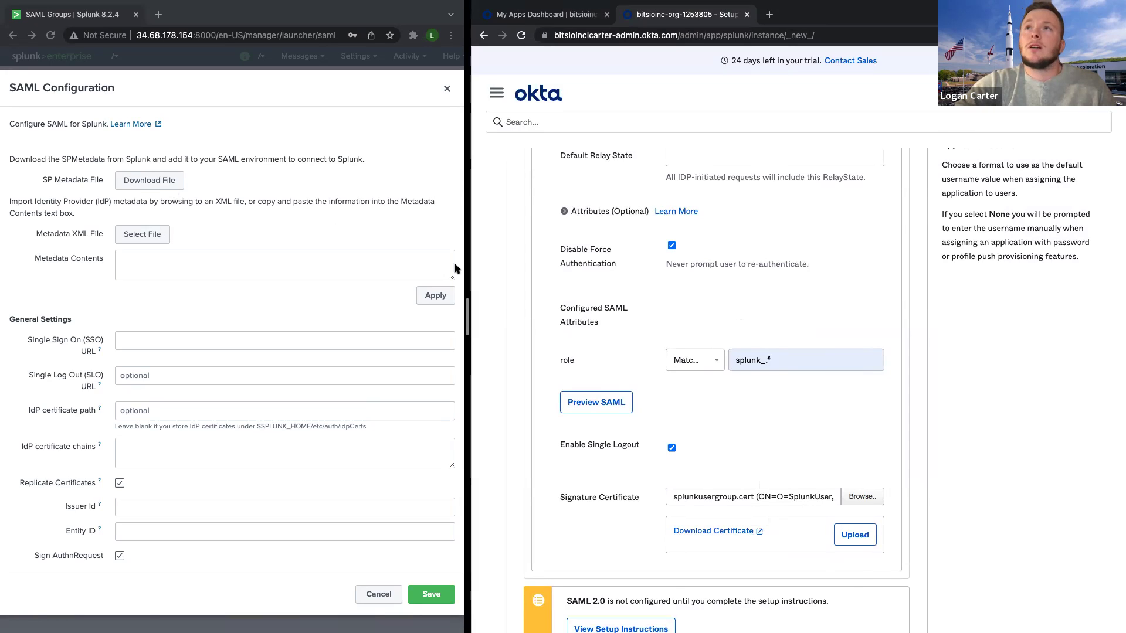
{"action": "key", "text": "ctrl+Right"}
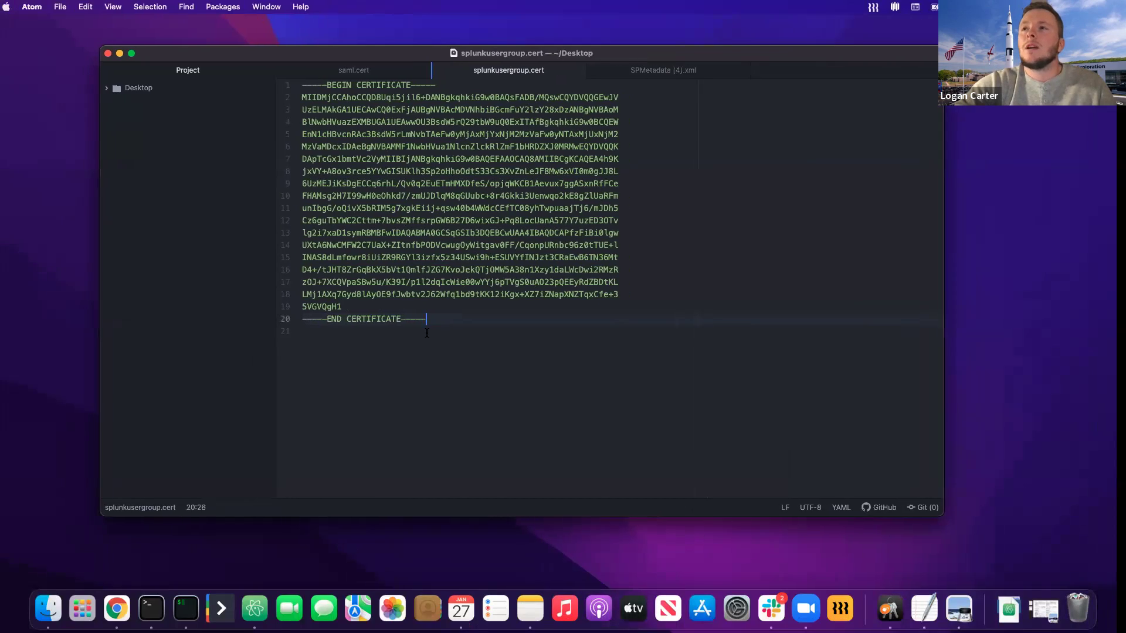
{"action": "key", "text": "ctrl+Left"}
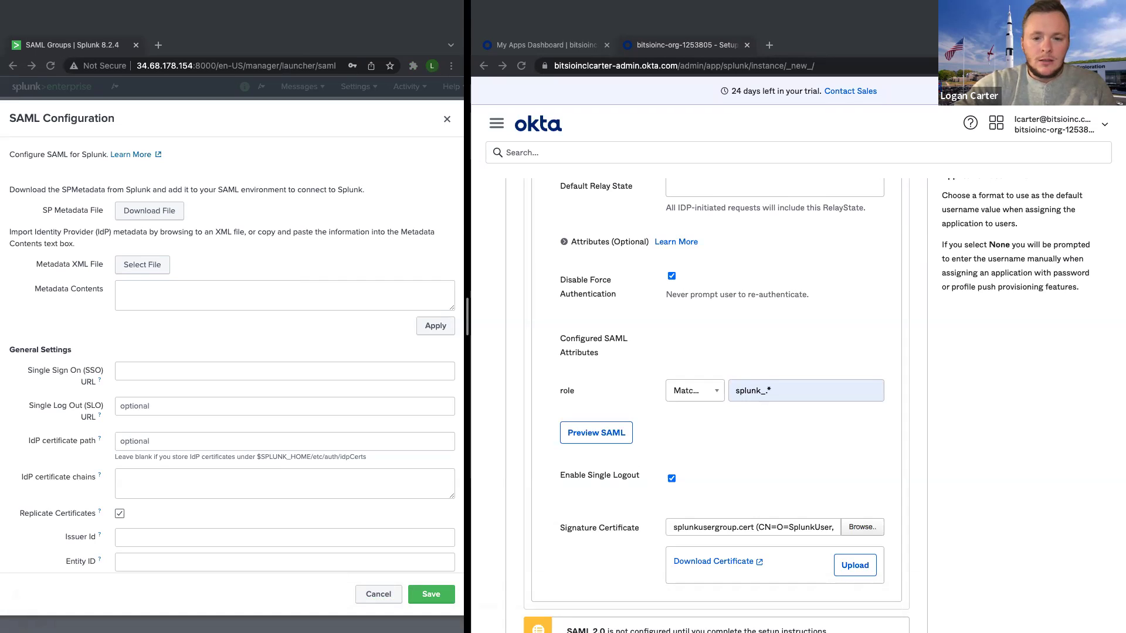
Scroll to Advanced Sign-on Settings and try the Entity ID field, leaving it blank.
{"action": "scroll", "coordinate": [856, 423], "scroll_direction": "down", "scroll_amount": 5}
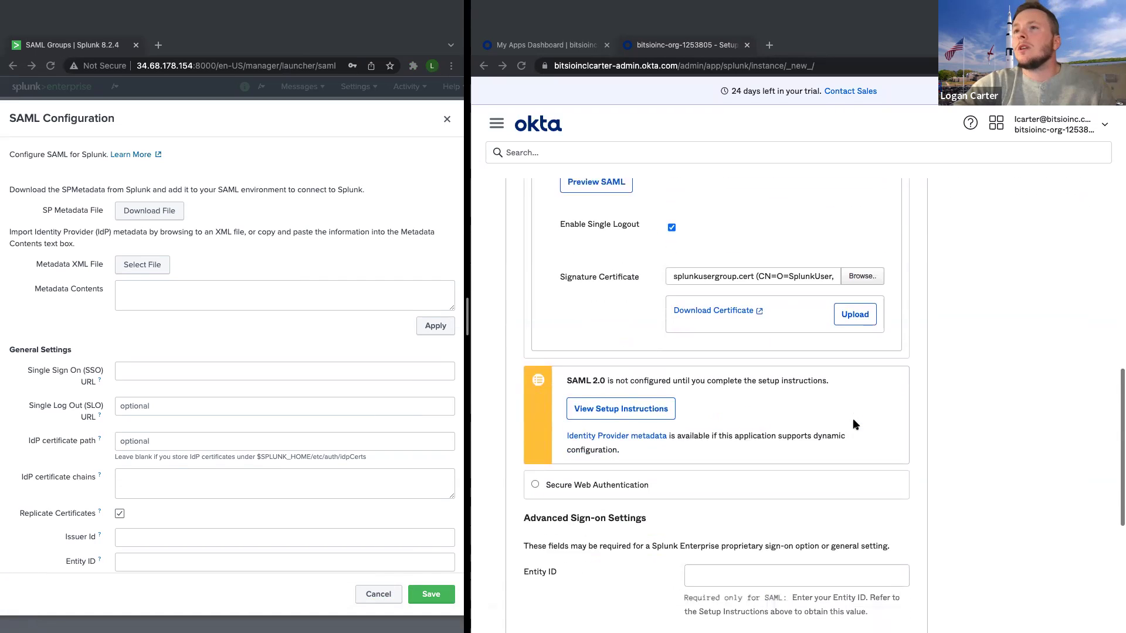
{"action": "scroll", "coordinate": [854, 423], "scroll_direction": "down", "scroll_amount": 3}
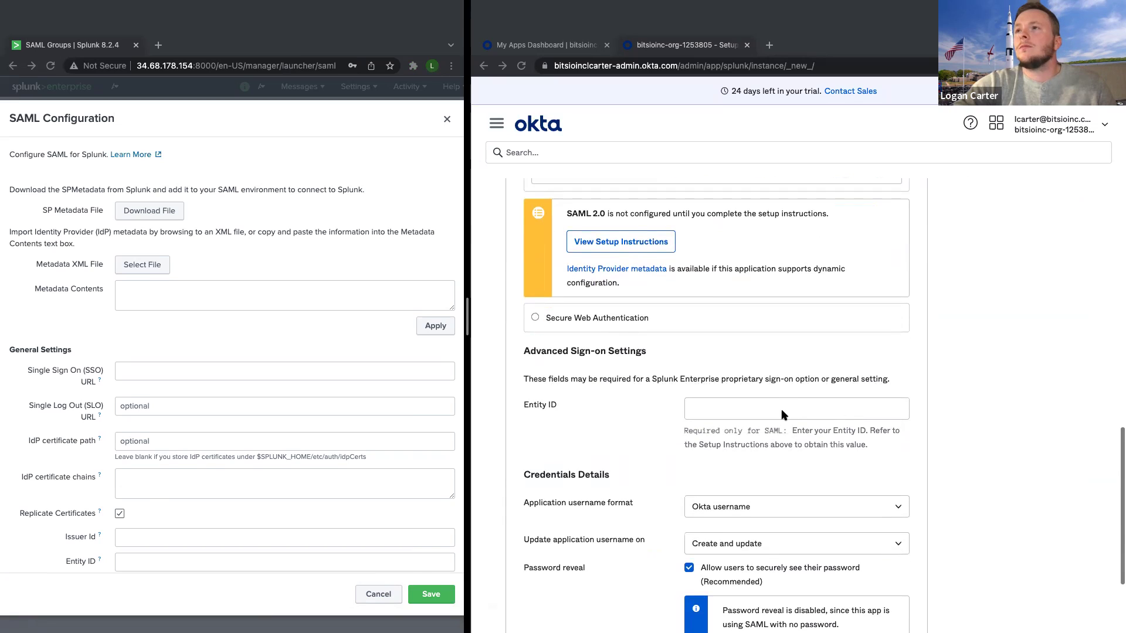
{"action": "left_click", "coordinate": [718, 406]}
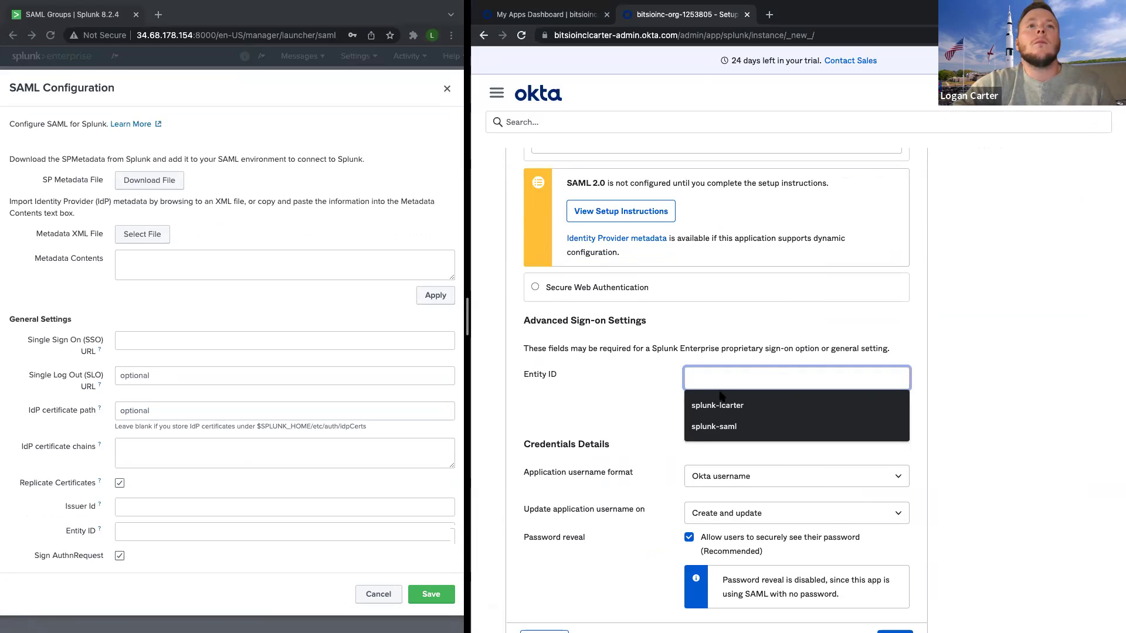
{"action": "left_click", "coordinate": [607, 409]}
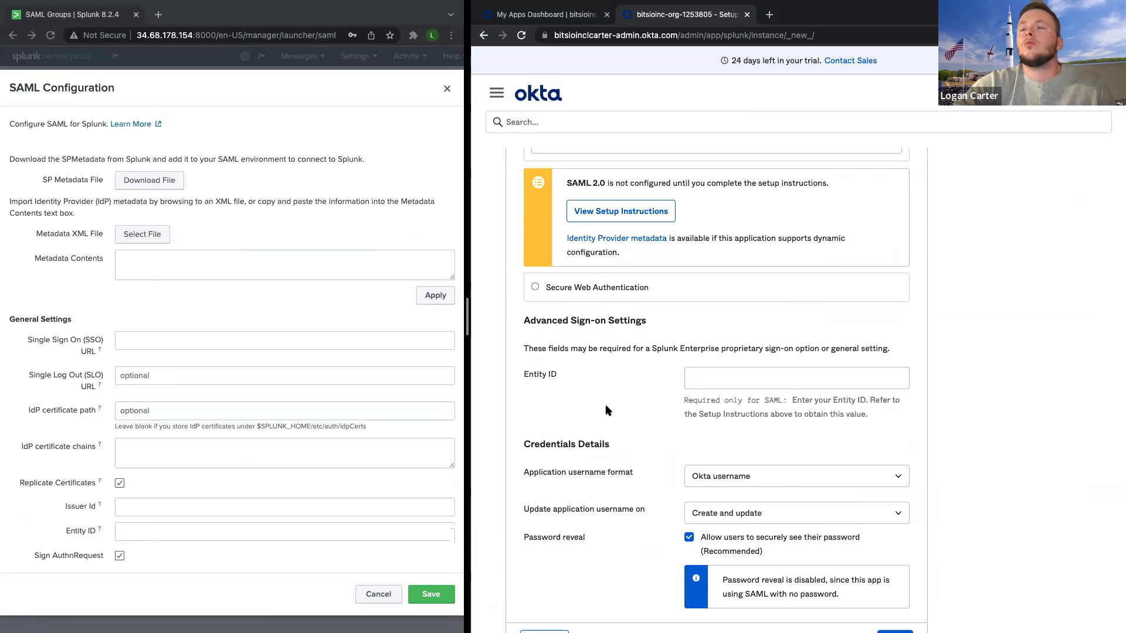
Widen the Splunk SAML Configuration window beside the Okta sign-on settings.
{"action": "scroll", "coordinate": [785, 362], "scroll_direction": "up", "scroll_amount": 2}
{"action": "scroll", "coordinate": [785, 361], "scroll_direction": "down", "scroll_amount": 2}
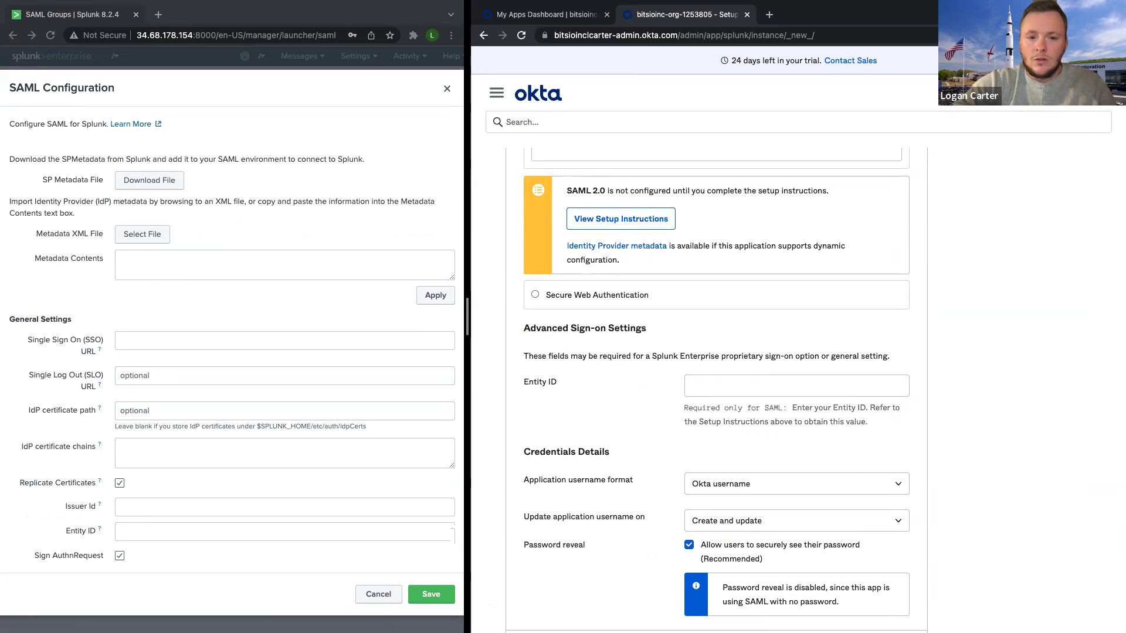
{"action": "scroll", "coordinate": [958, 470], "scroll_direction": "down", "scroll_amount": 1}
{"action": "scroll", "coordinate": [958, 470], "scroll_direction": "down", "scroll_amount": 3}
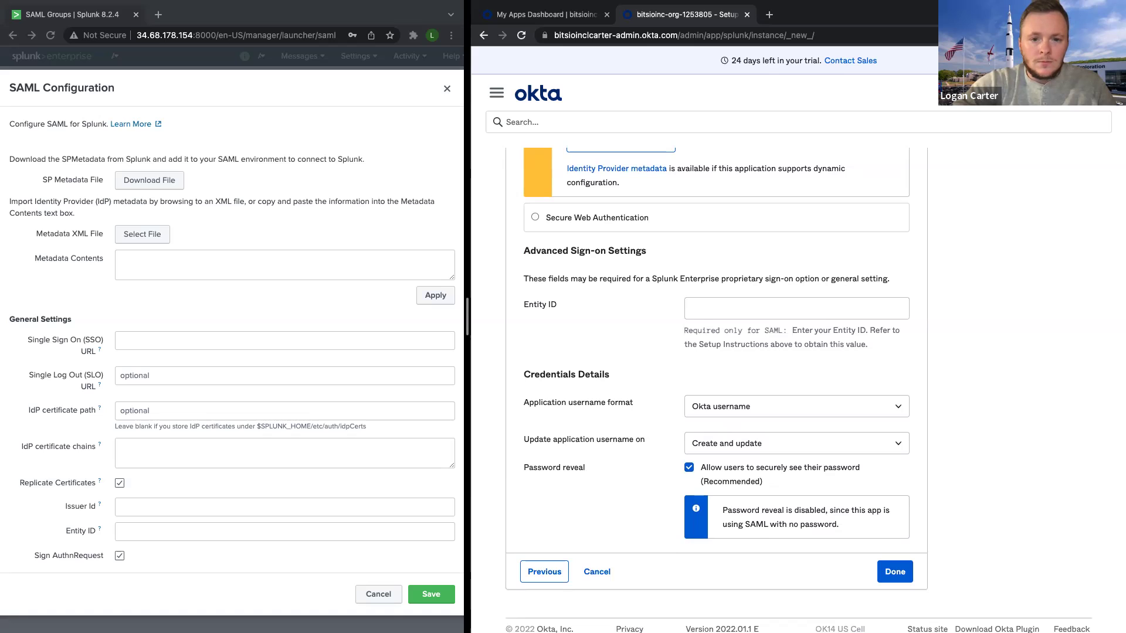
{"action": "left_click_drag", "start_coordinate": [467, 322], "coordinate": [479, 322]}
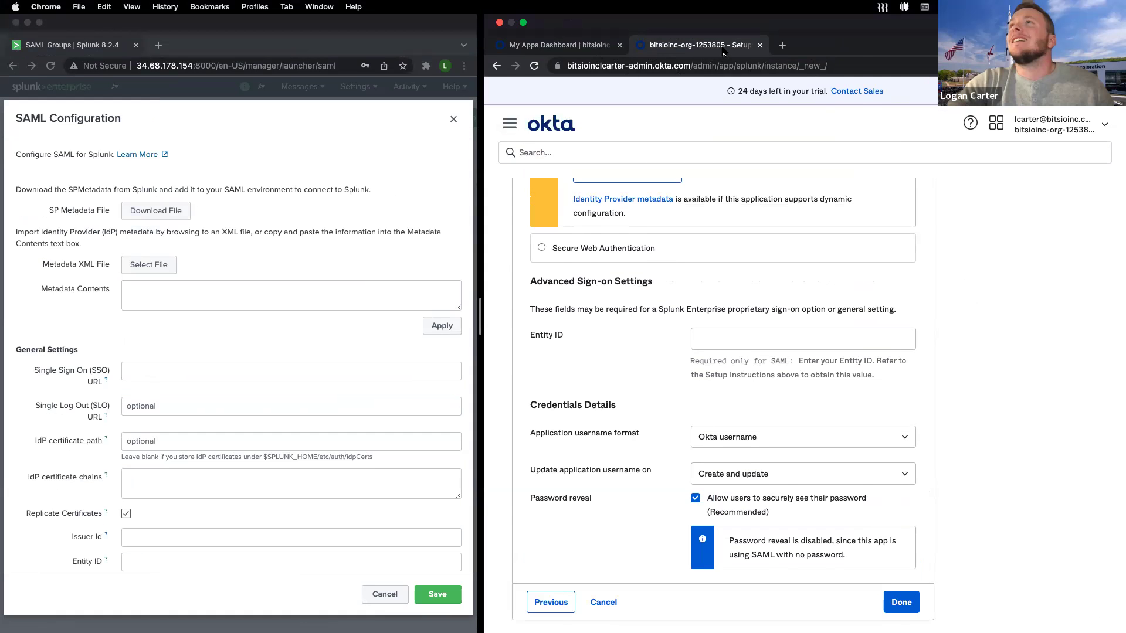
Open a new tab to the right of the Okta setup tab and search the web for okta.
{"action": "right_click", "coordinate": [723, 52]}
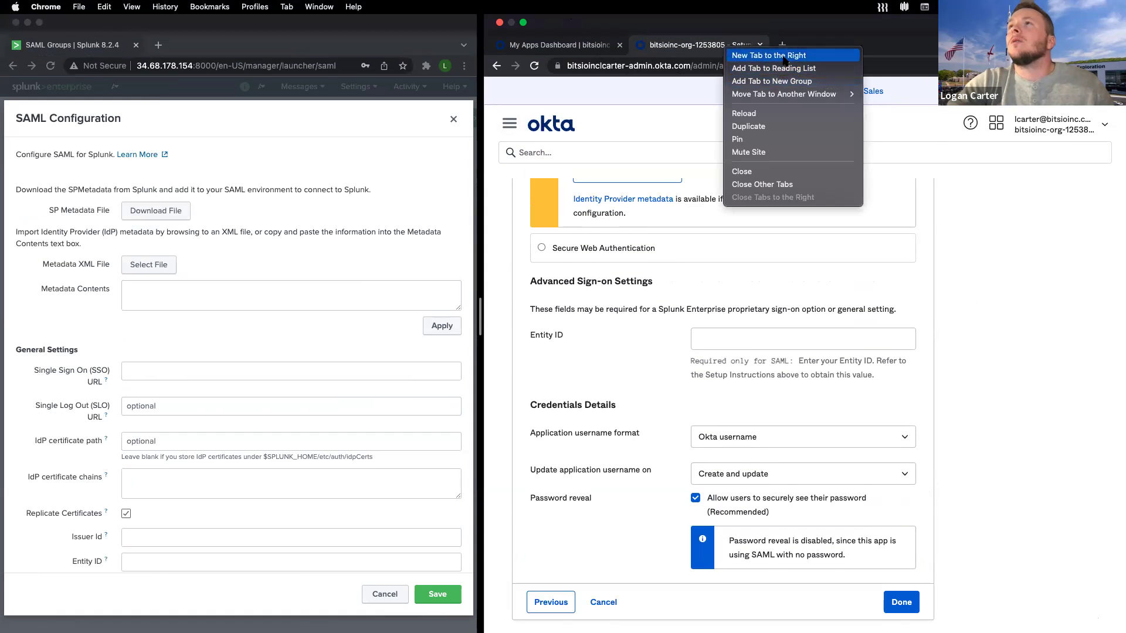
{"action": "left_click", "coordinate": [784, 57]}
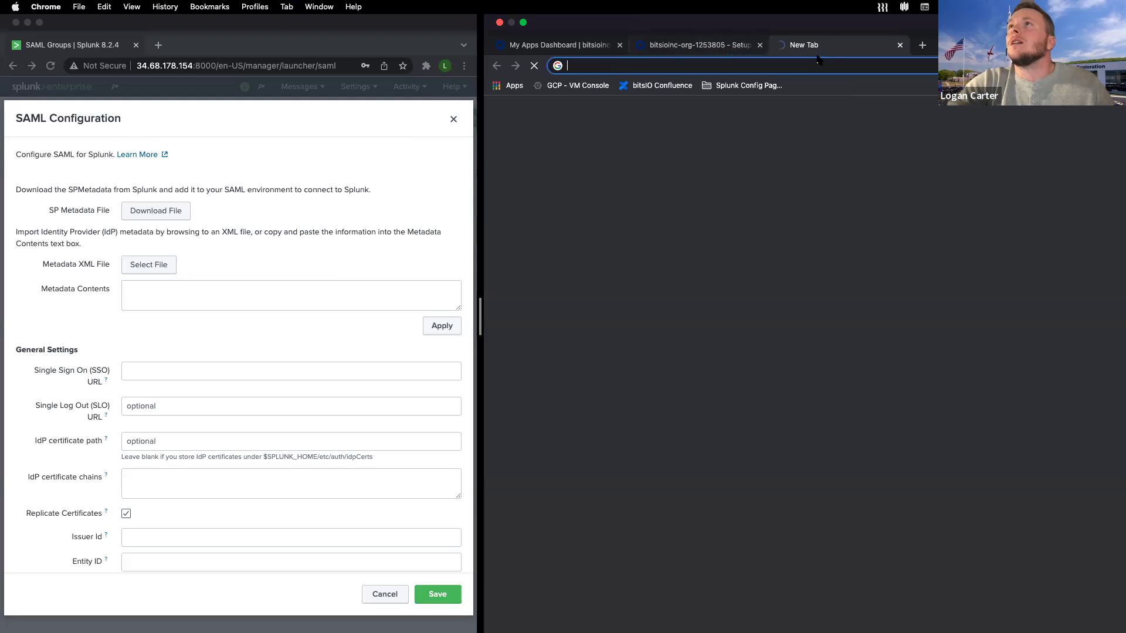
{"action": "left_click", "coordinate": [656, 69]}
{"action": "type", "text": "ok"}
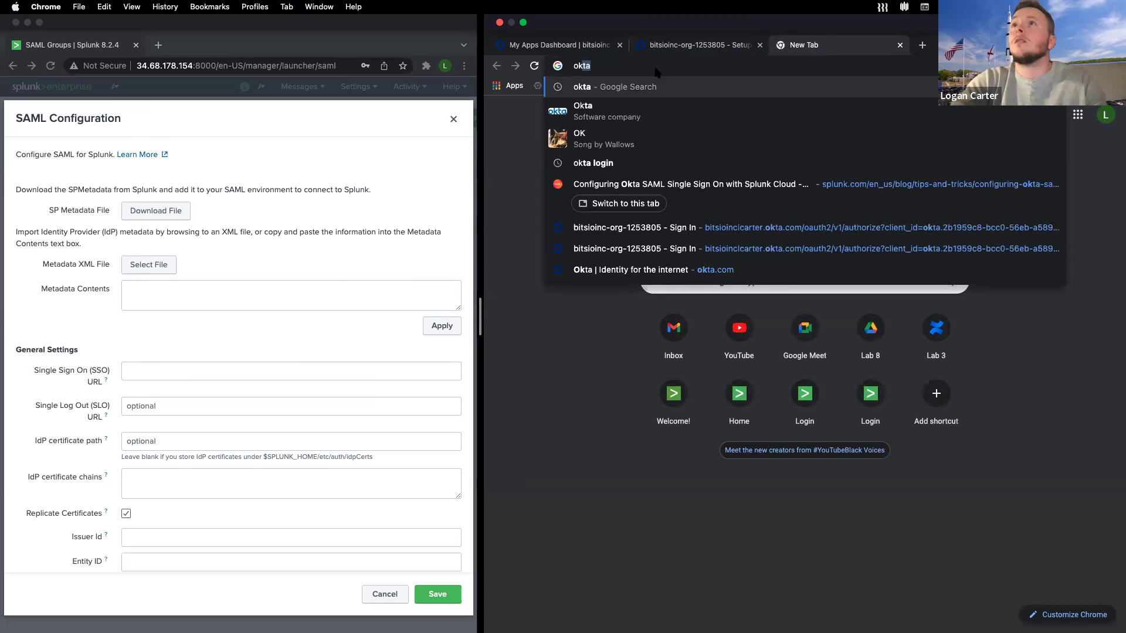
{"action": "key", "text": "Return"}
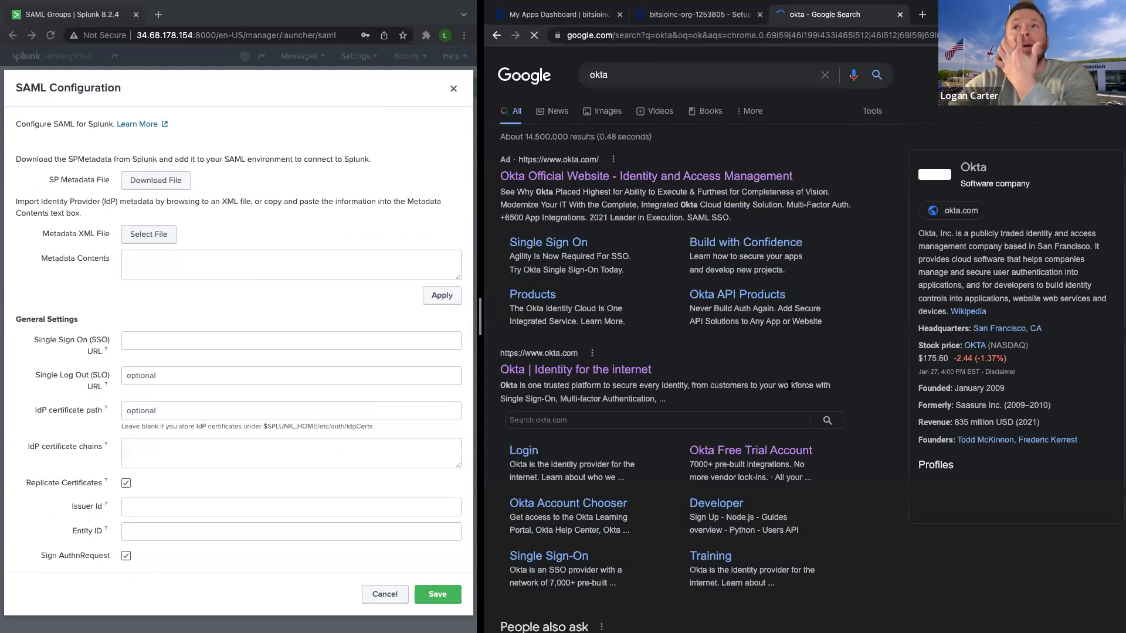
Open the organisation's Okta My Apps dashboard from okta.com, then return to the Splunk setup tab.
{"action": "left_click", "coordinate": [566, 368]}
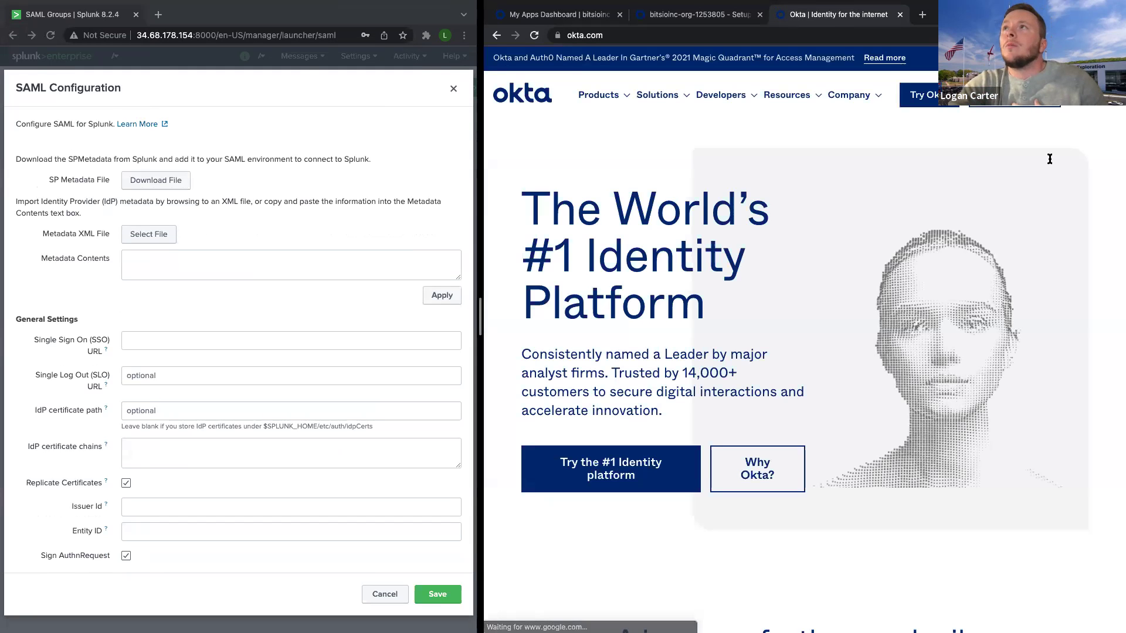
{"action": "mouse_move", "coordinate": [1092, 95]}
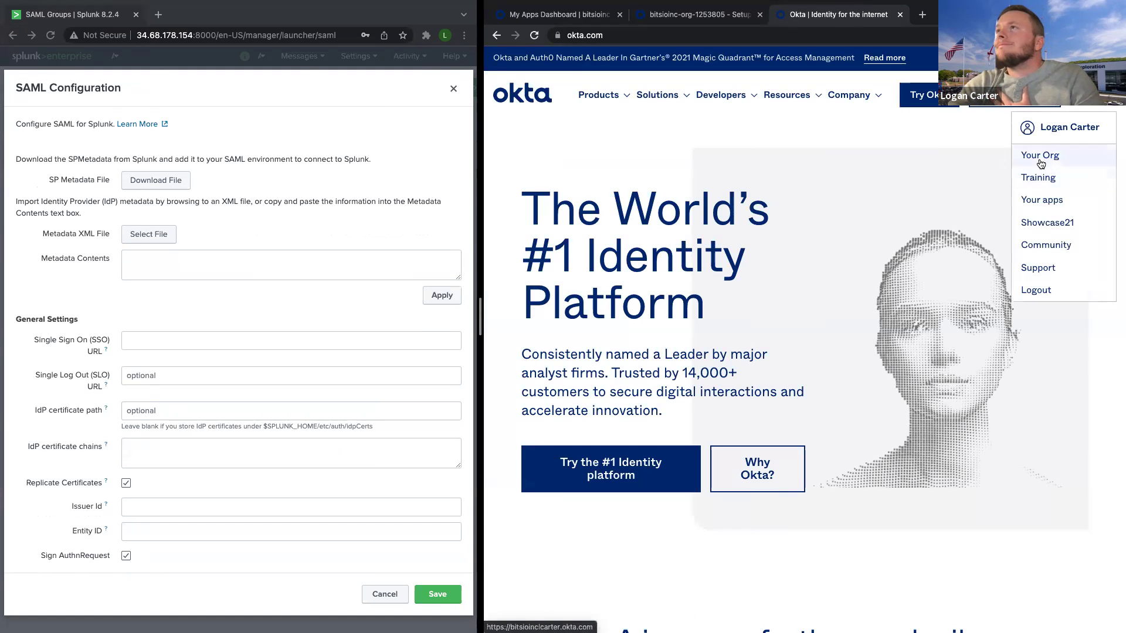
{"action": "left_click", "coordinate": [1040, 159]}
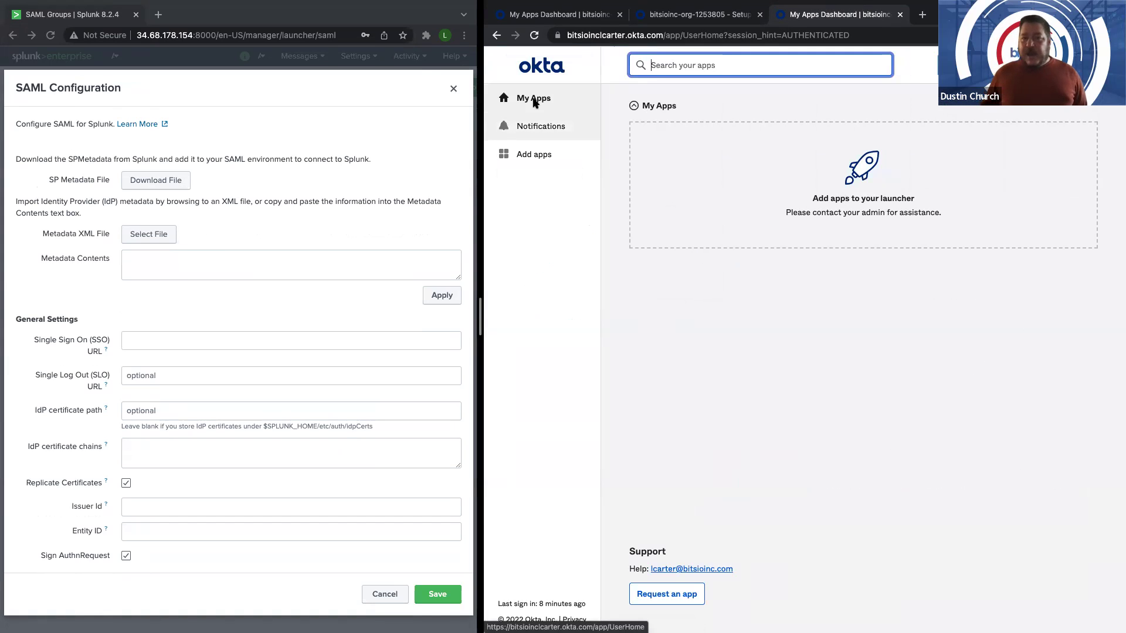
{"action": "mouse_move", "coordinate": [698, 15]}
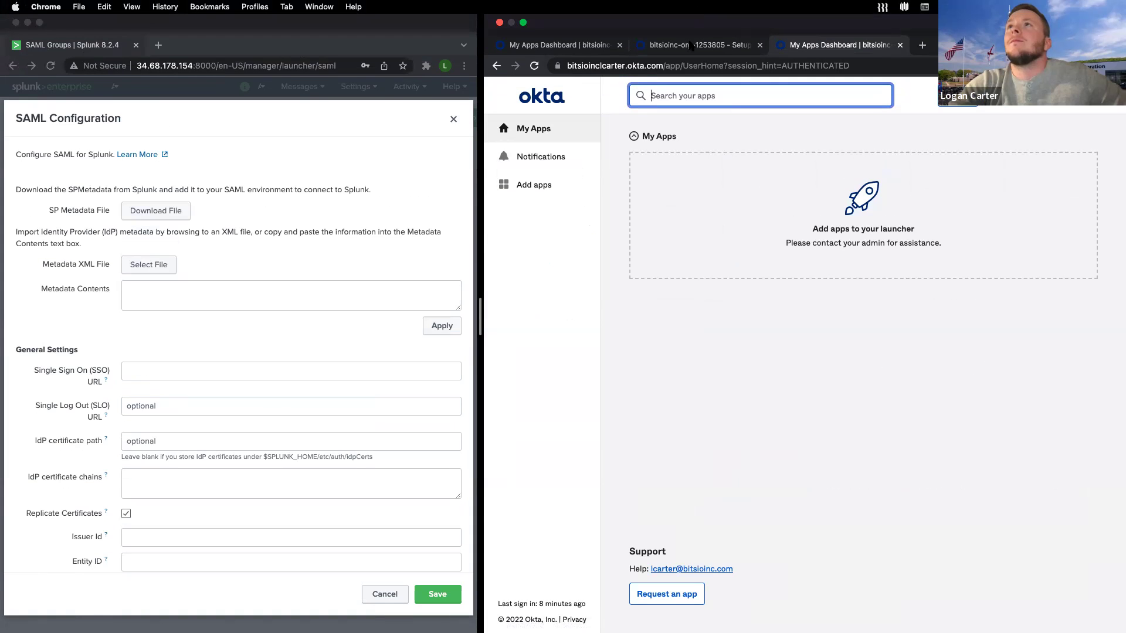
{"action": "left_click", "coordinate": [692, 46]}
Set Okta's Entity ID to splunk-saml, match it in Splunk, and finish the Okta app.
{"action": "left_click", "coordinate": [717, 312]}
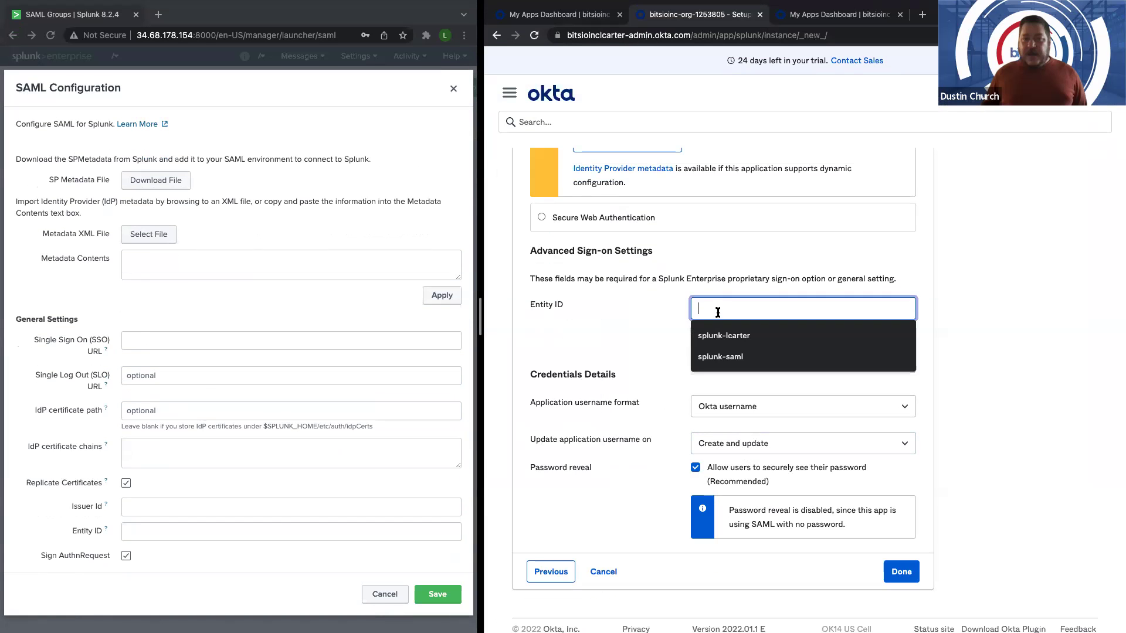
{"action": "left_click", "coordinate": [720, 357]}
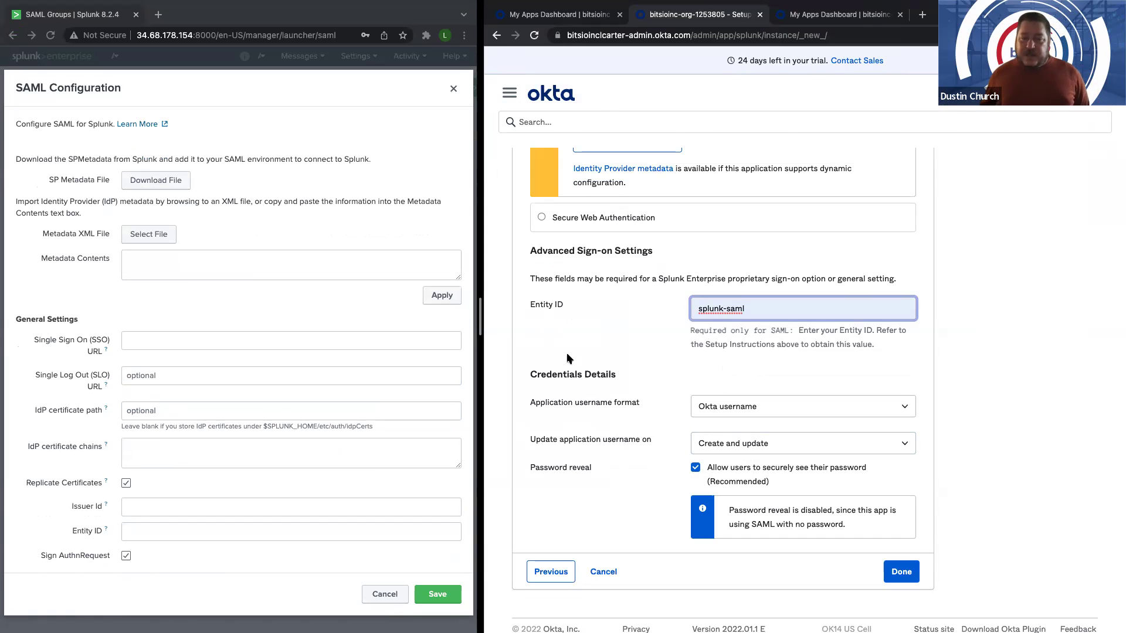
{"action": "left_click", "coordinate": [139, 532]}
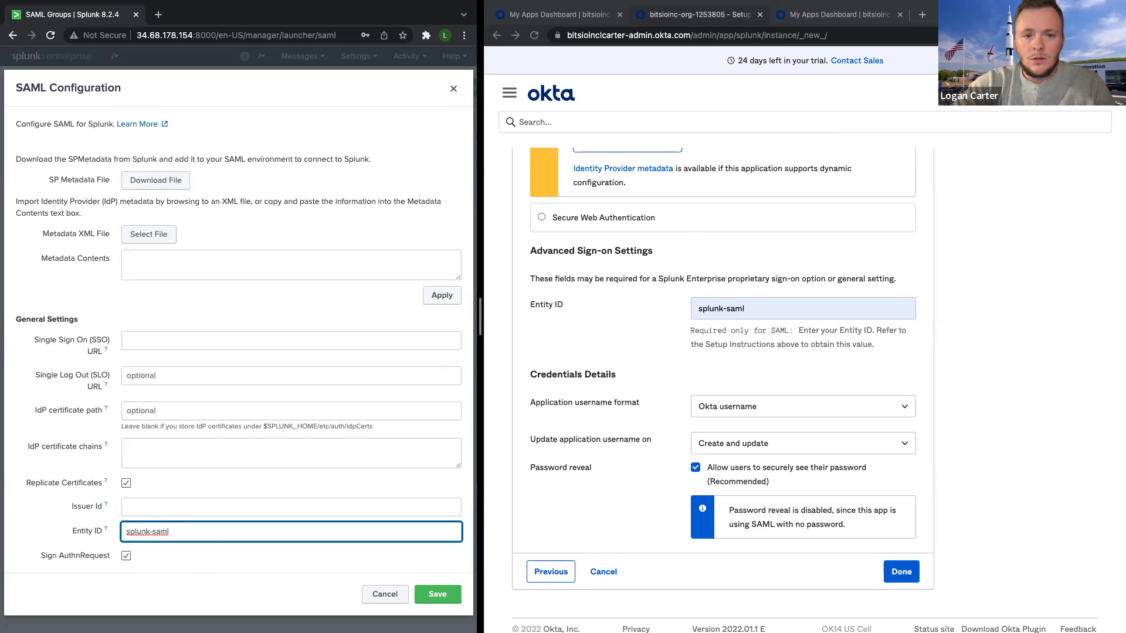
{"action": "scroll", "coordinate": [633, 431], "scroll_direction": "down", "scroll_amount": 1}
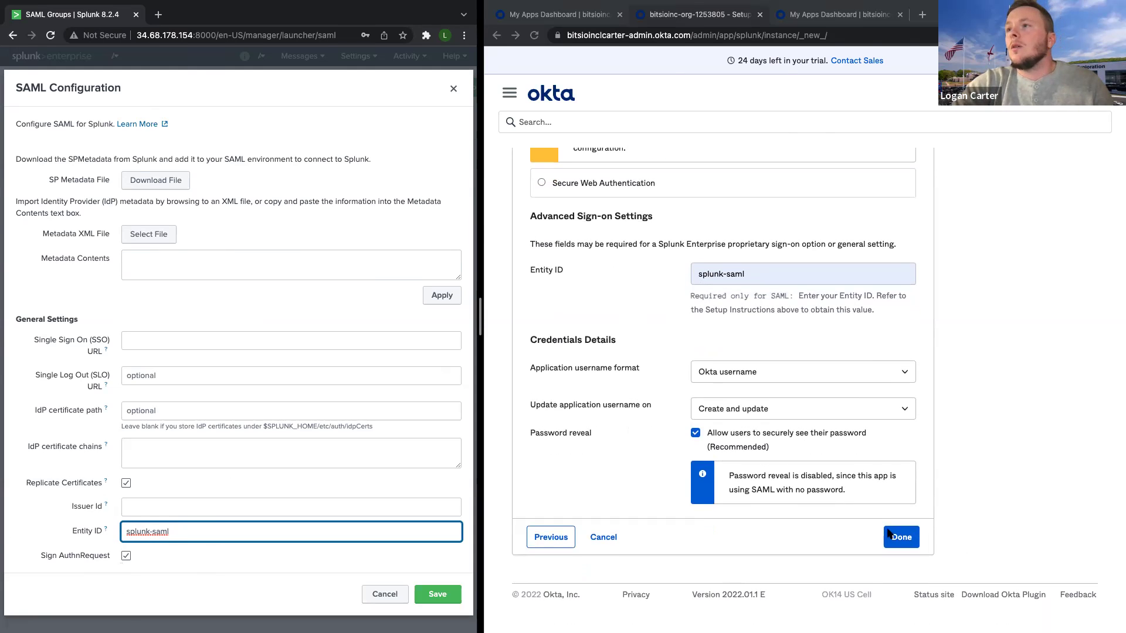
{"action": "left_click", "coordinate": [902, 538]}
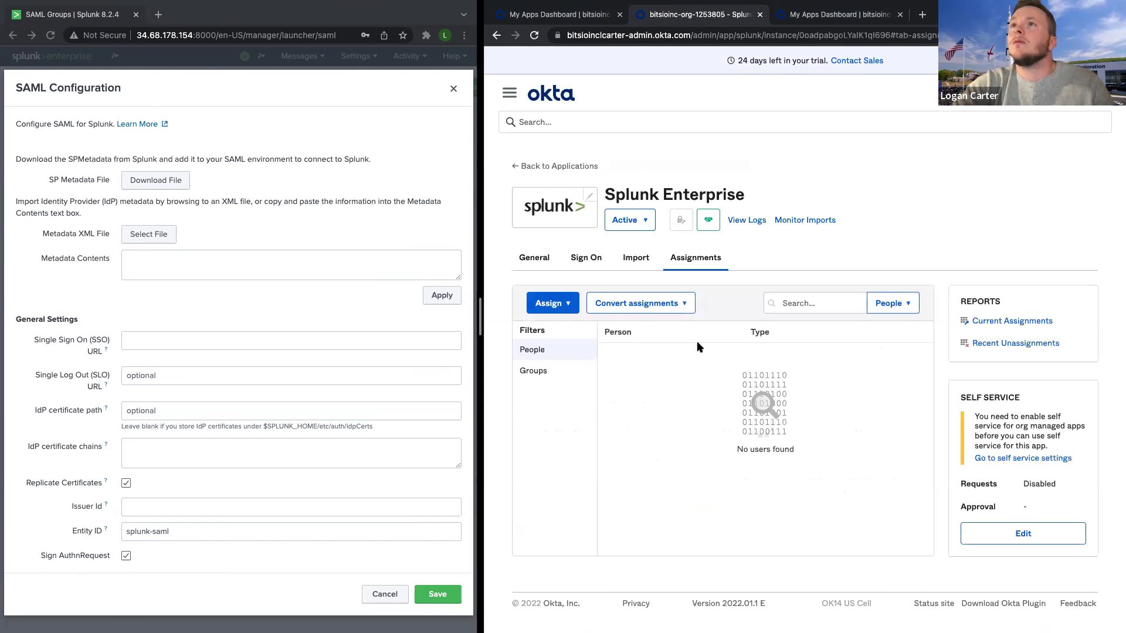
Save the Splunk app's Identity Provider metadata link to the Desktop as metadatausergroup.
{"action": "left_click", "coordinate": [586, 258]}
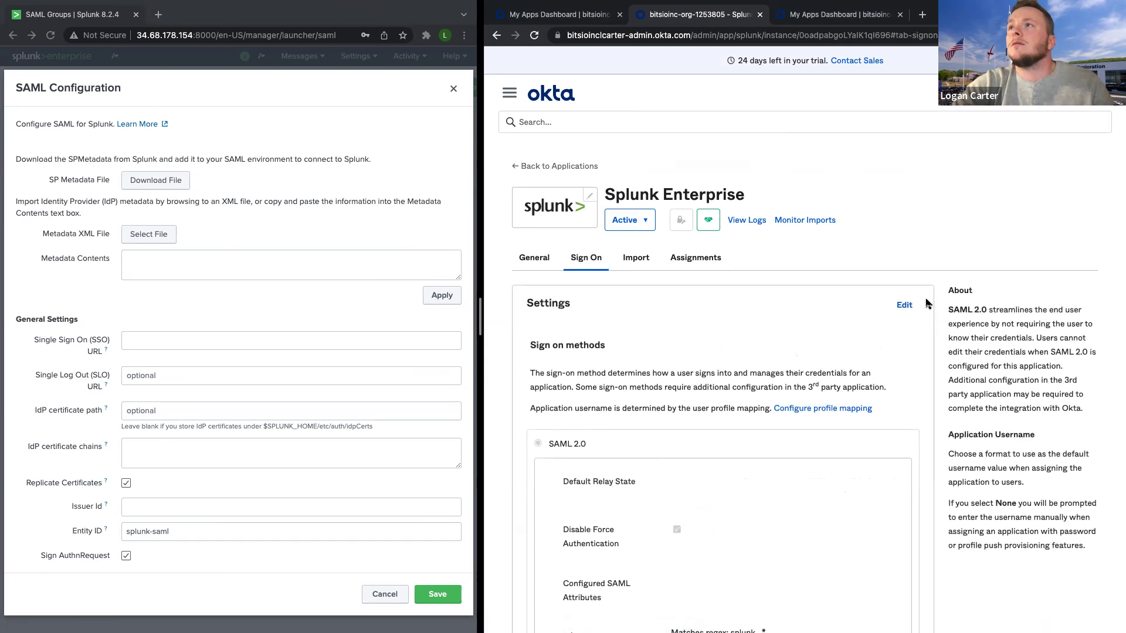
{"action": "left_click", "coordinate": [904, 305]}
{"action": "scroll", "coordinate": [680, 441], "scroll_direction": "down", "scroll_amount": 10}
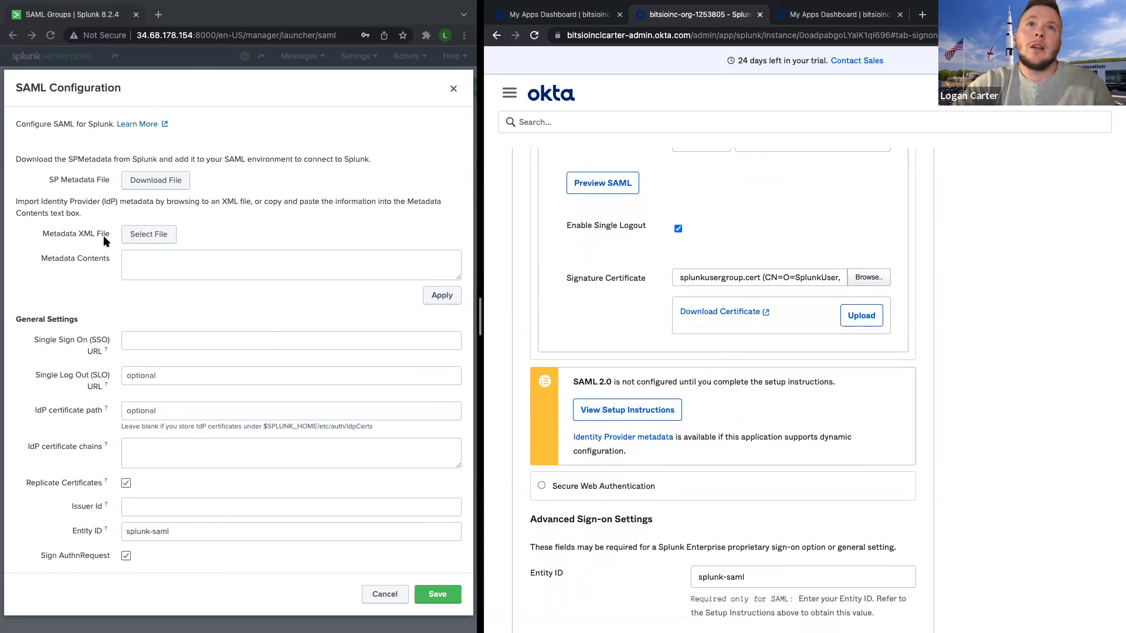
{"action": "left_click", "coordinate": [649, 439]}
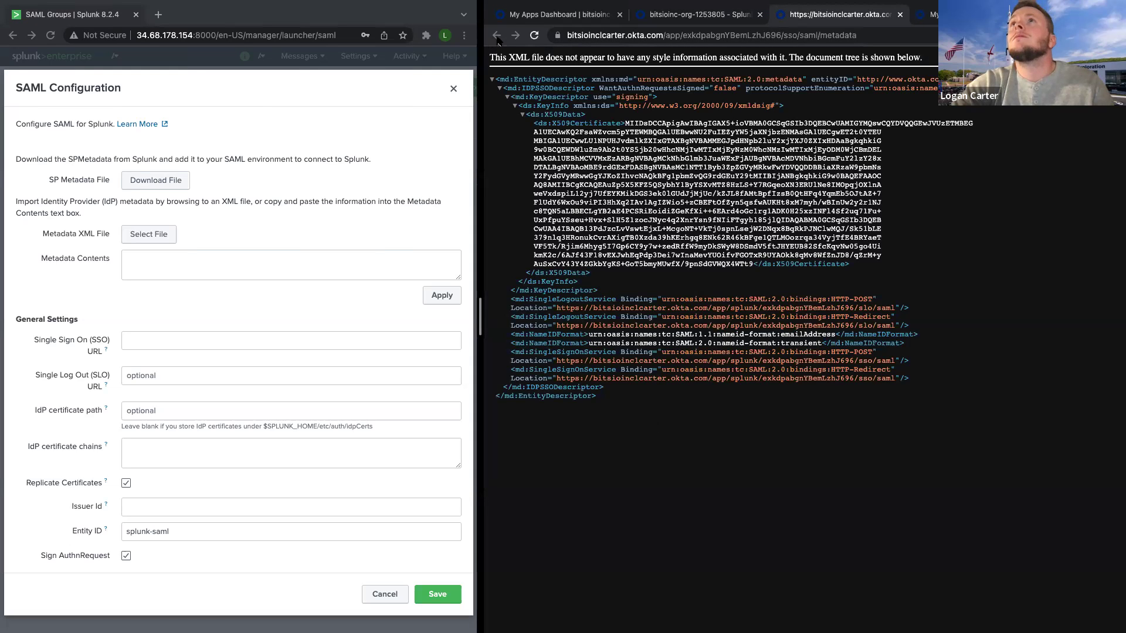
{"action": "left_click", "coordinate": [900, 14]}
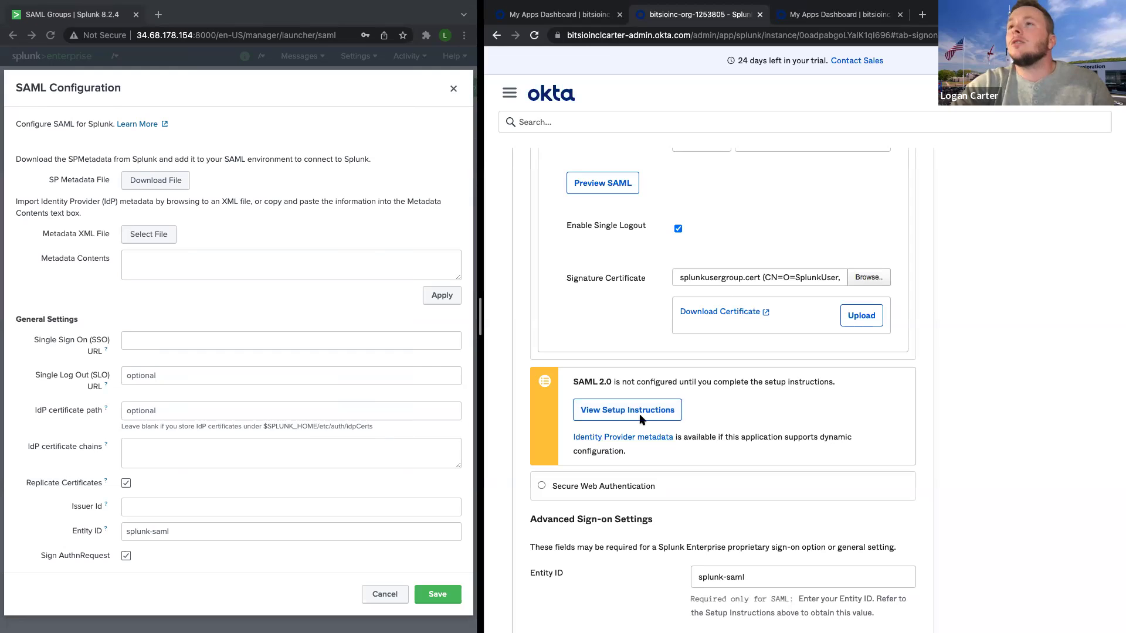
{"action": "right_click", "coordinate": [619, 441]}
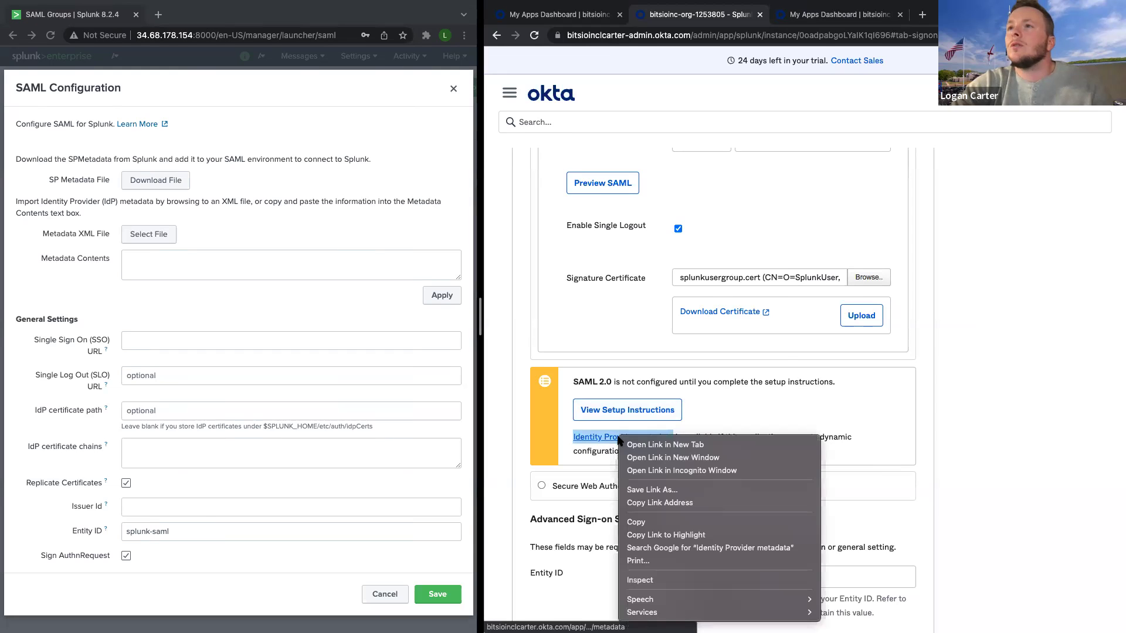
{"action": "left_click", "coordinate": [658, 495]}
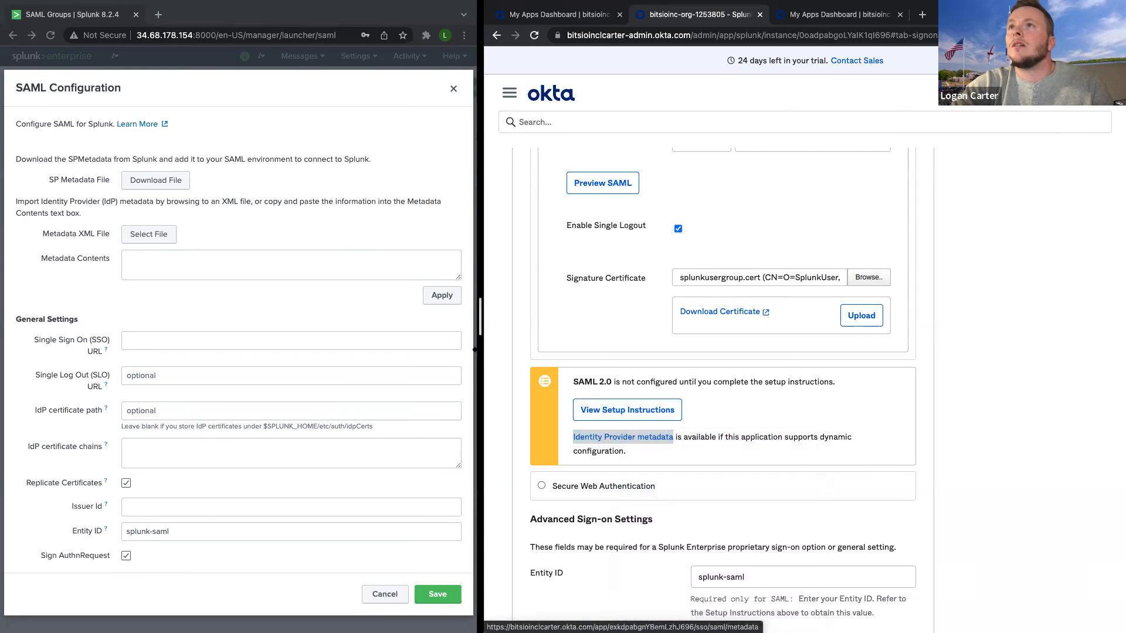
{"action": "type", "text": "metadata"}
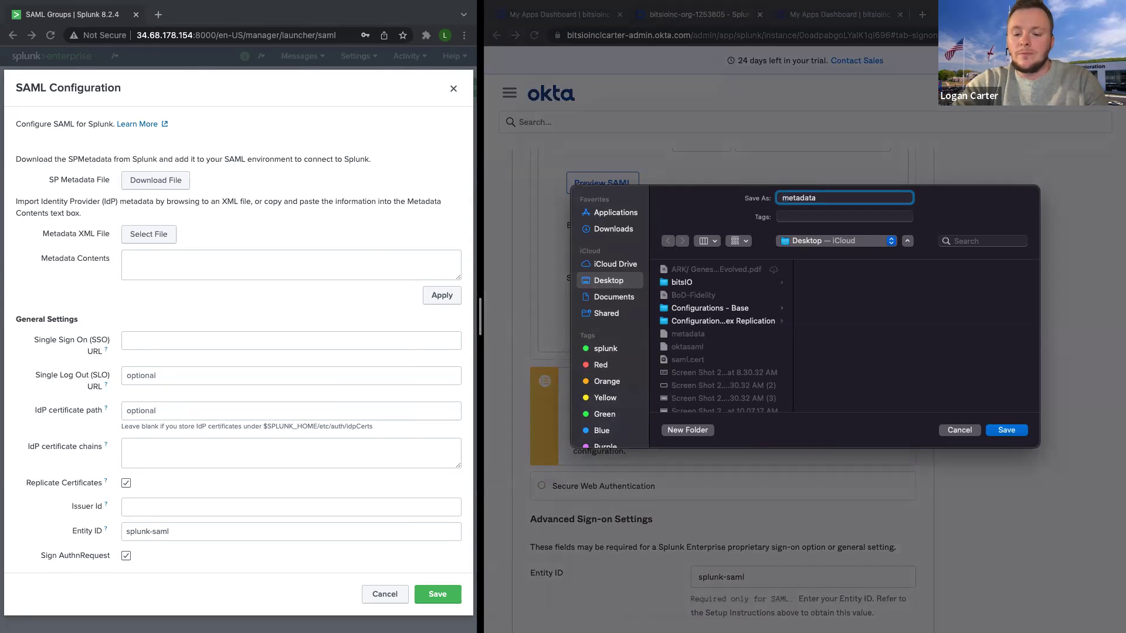
{"action": "type", "text": "usergroup"}
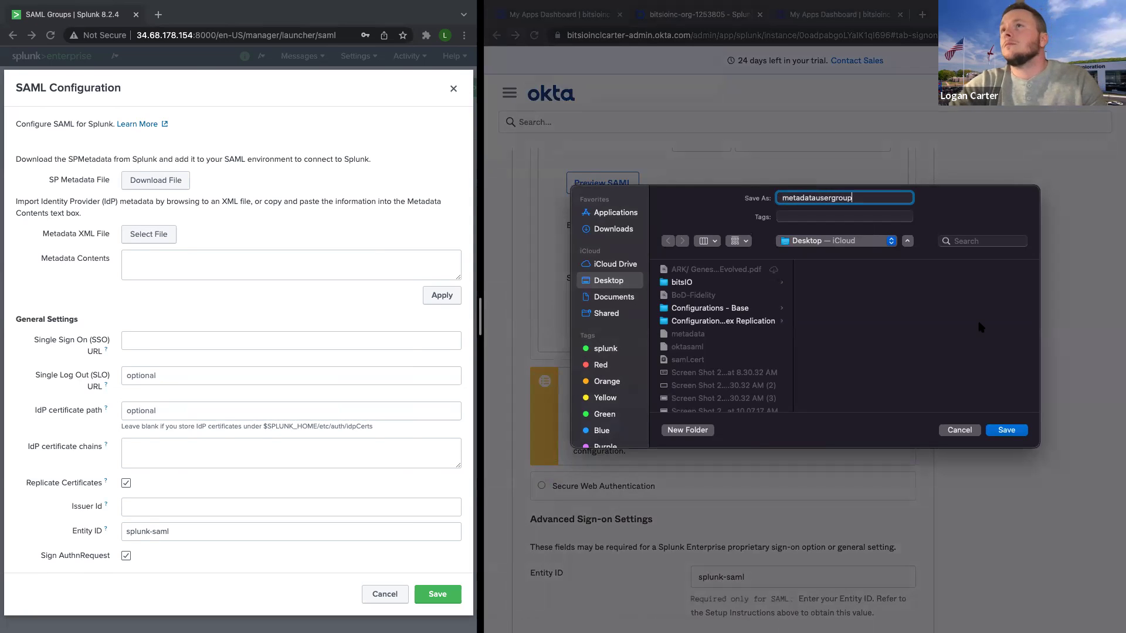
{"action": "left_click", "coordinate": [1007, 430]}
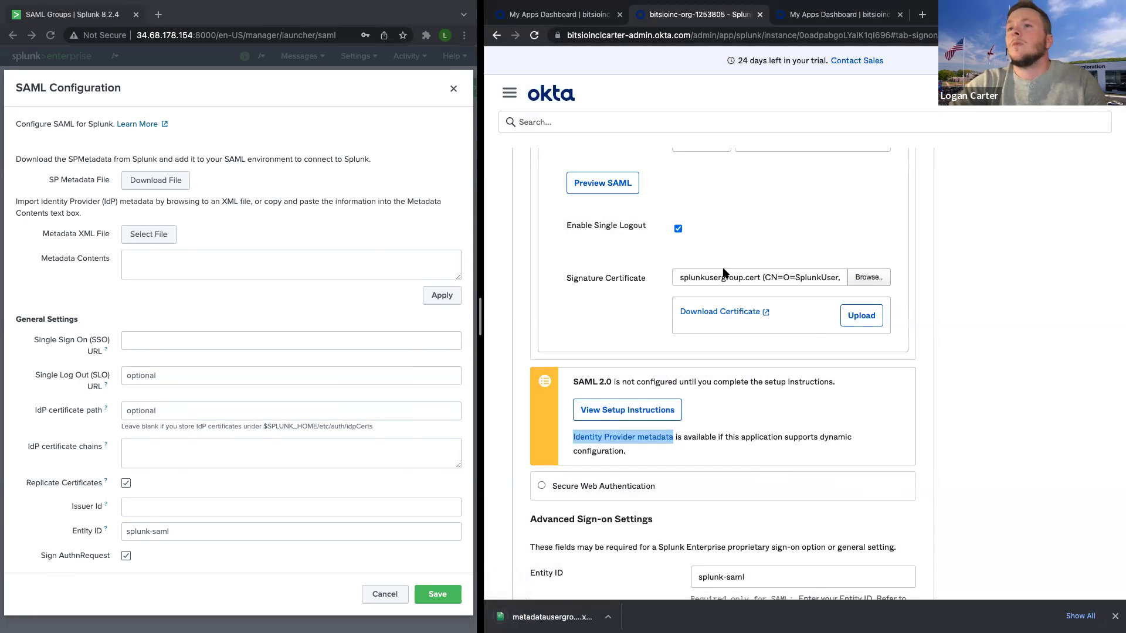
Import metadatausergroup.xml from the Desktop as Splunk's IdP metadata.
{"action": "left_click", "coordinate": [139, 238]}
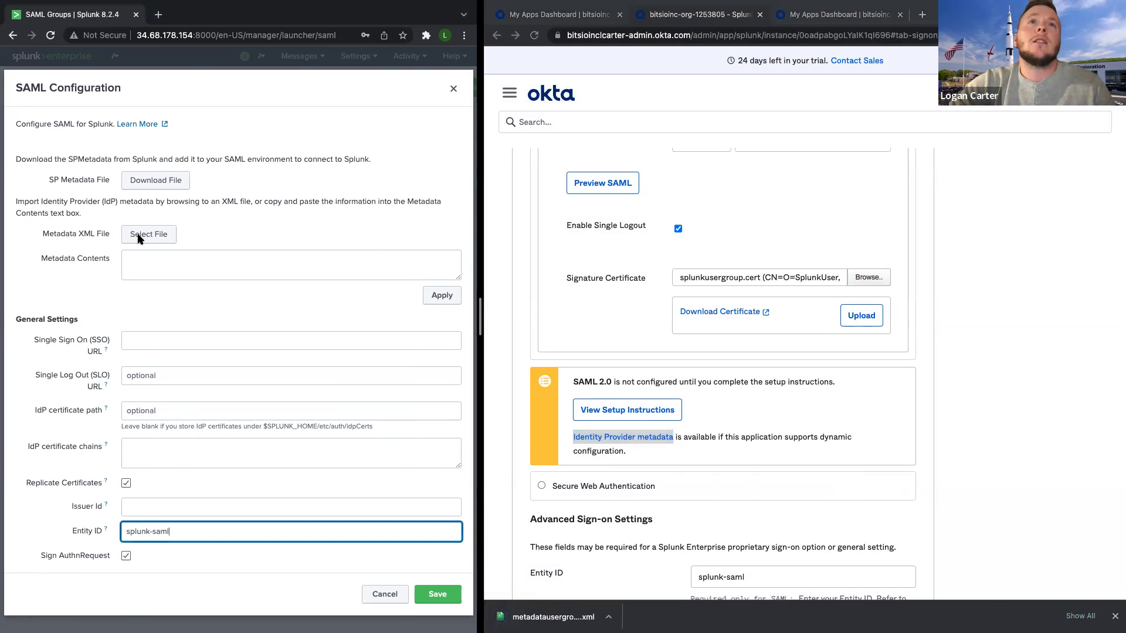
{"action": "left_click", "coordinate": [140, 236]}
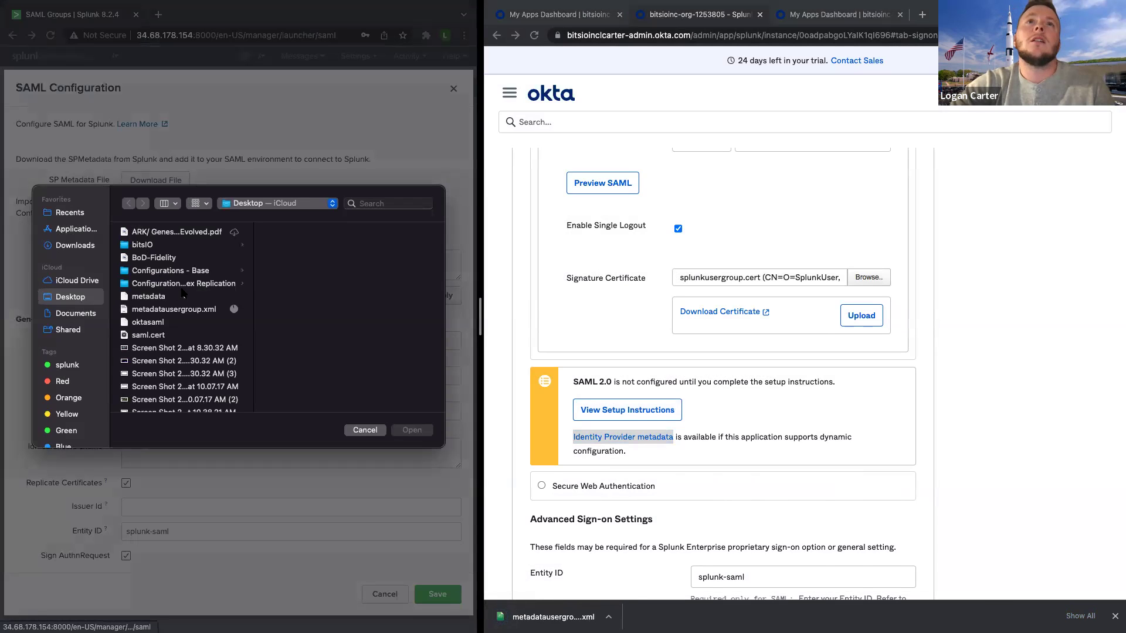
{"action": "left_click", "coordinate": [183, 309]}
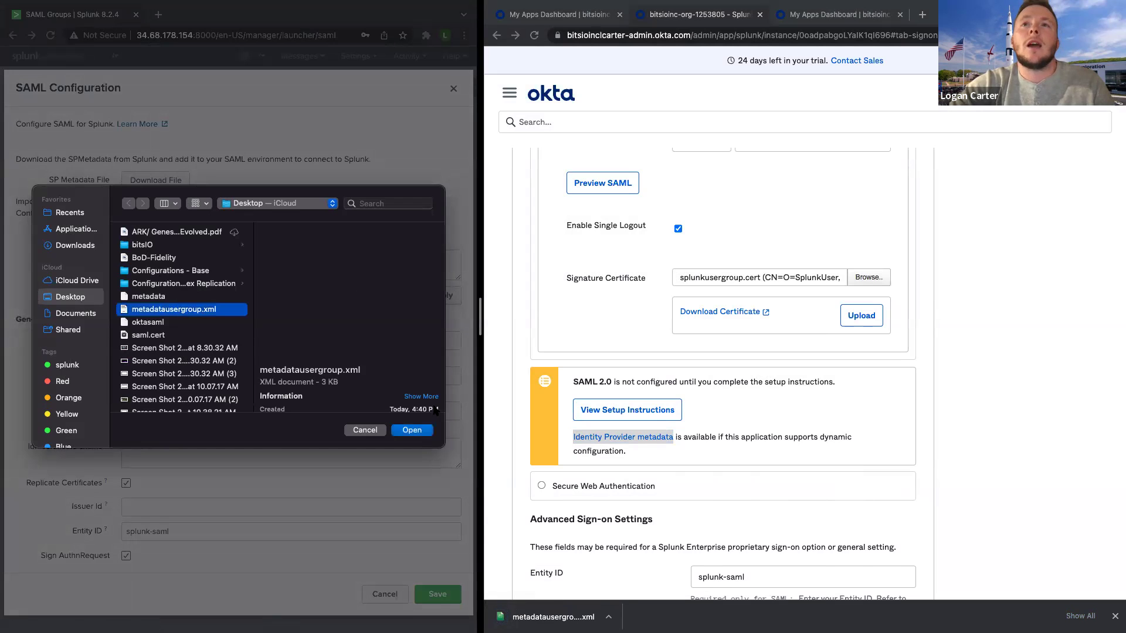
{"action": "left_click", "coordinate": [427, 434]}
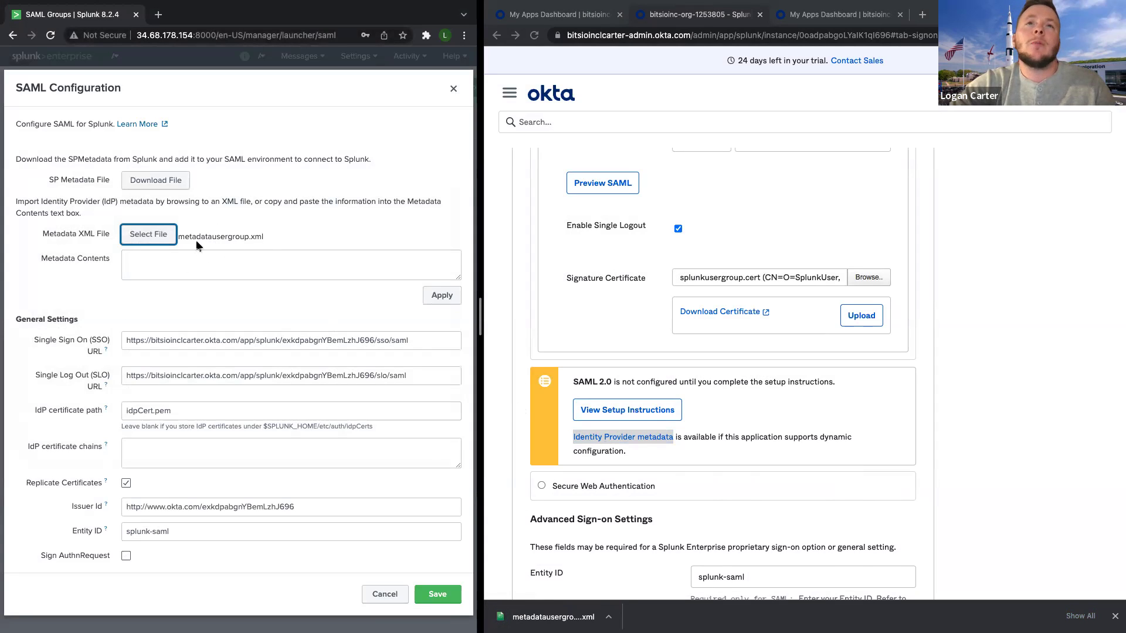
Set both the SSO and SLO bindings to HTTP Post.
{"action": "scroll", "coordinate": [185, 425], "scroll_direction": "down", "scroll_amount": 5}
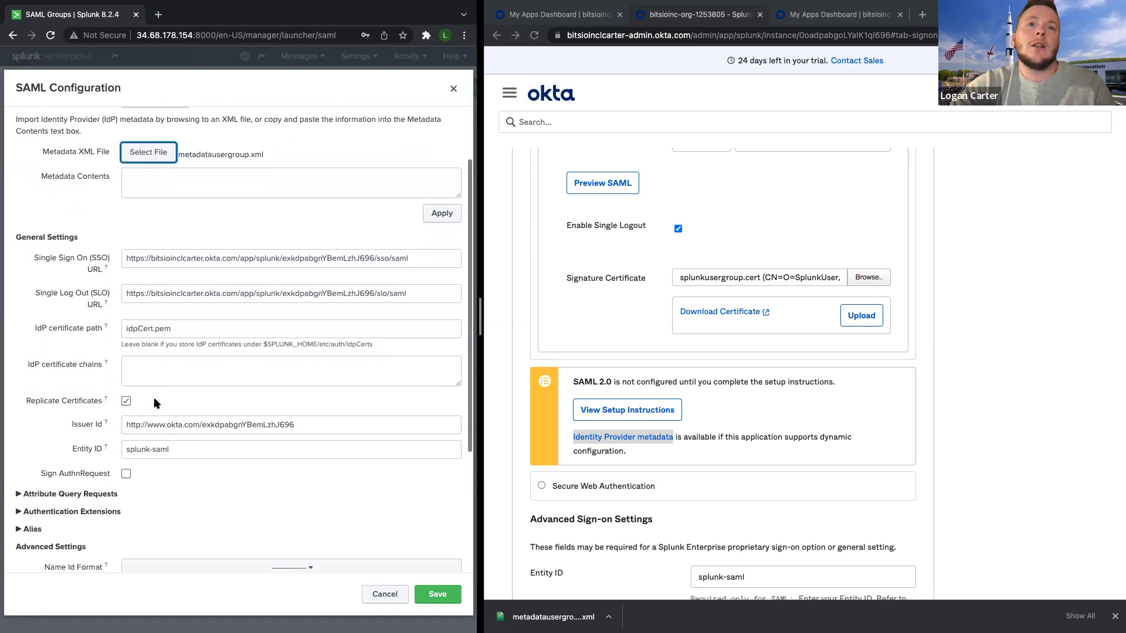
{"action": "scroll", "coordinate": [155, 398], "scroll_direction": "down", "scroll_amount": 3}
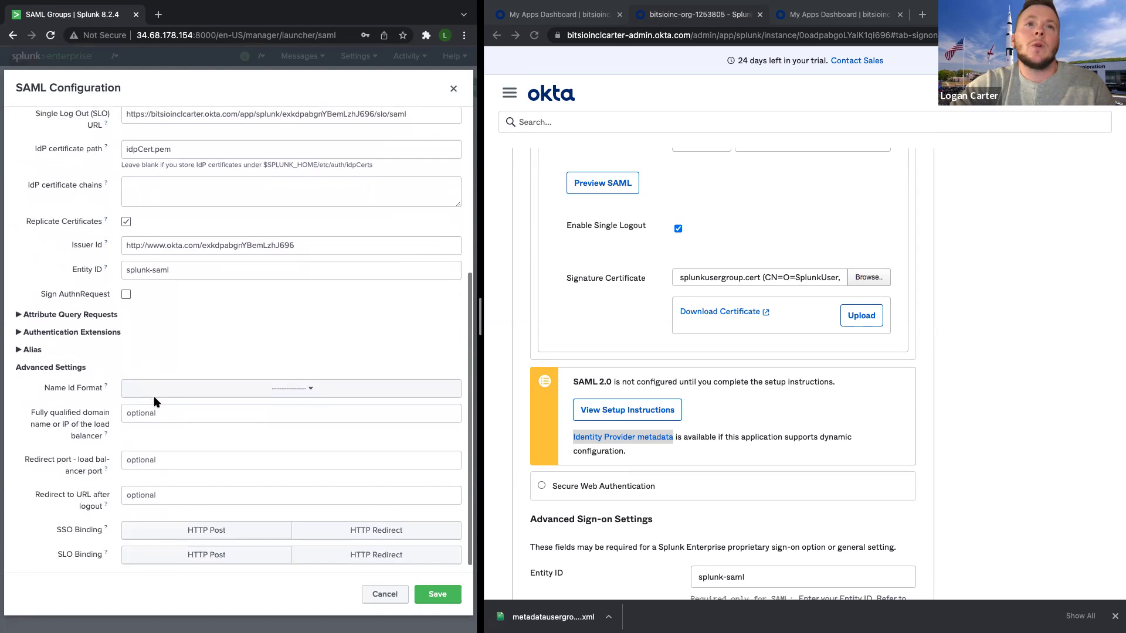
{"action": "left_click", "coordinate": [224, 522]}
{"action": "left_click", "coordinate": [216, 547]}
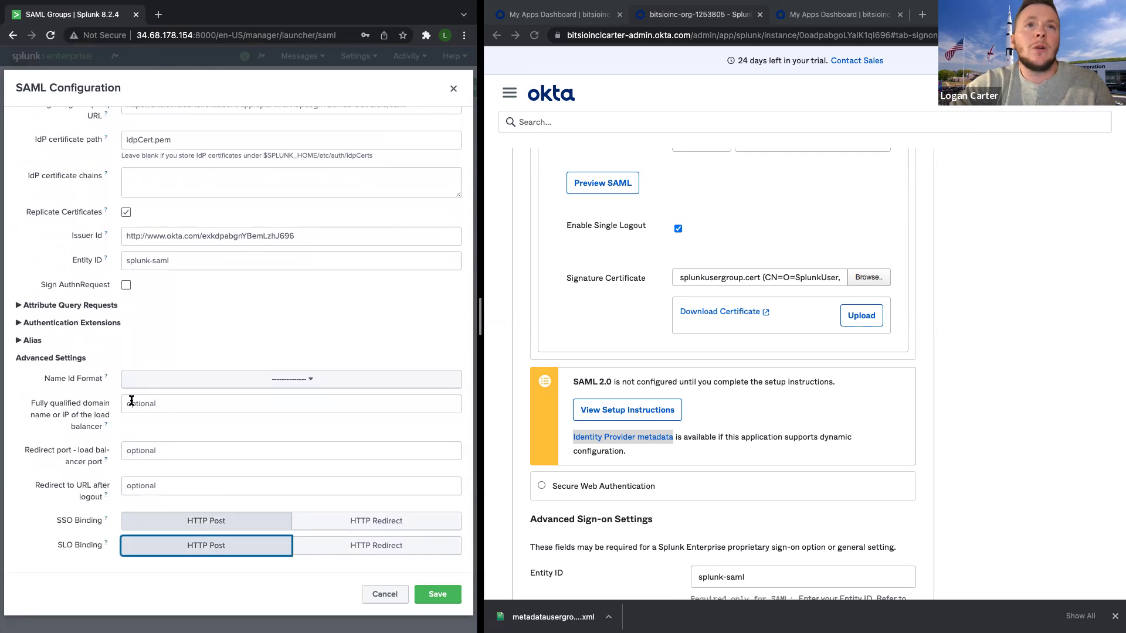
Paste the server address as the load balancer FQDN and set the redirect port to 0.
{"action": "left_click", "coordinate": [166, 407]}
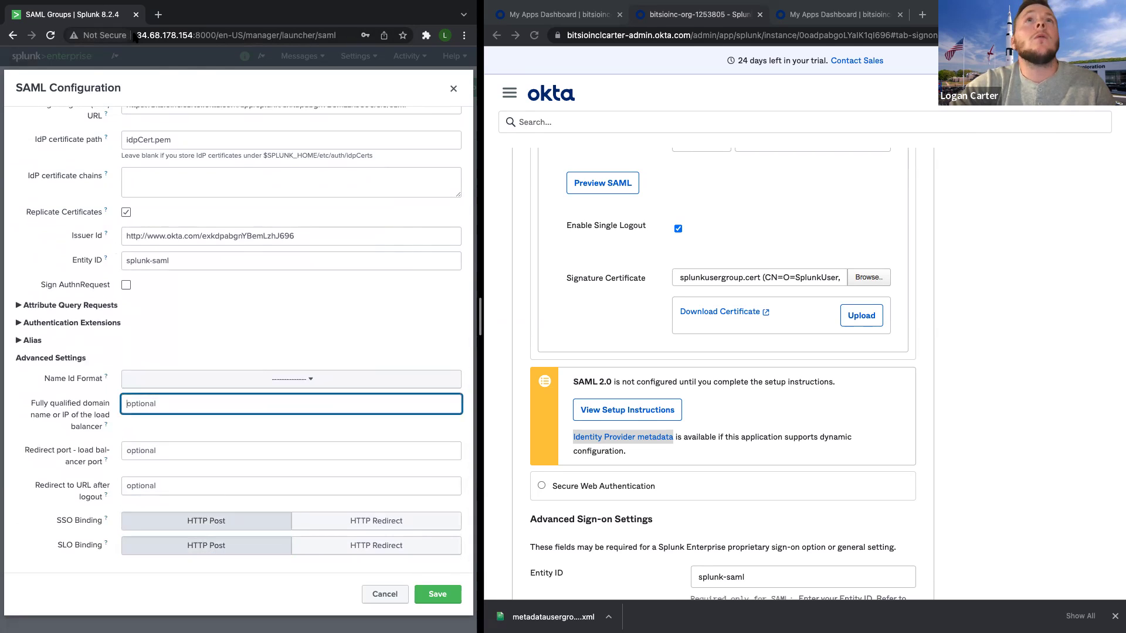
{"action": "left_click", "coordinate": [164, 36]}
{"action": "left_click", "coordinate": [164, 35]}
{"action": "left_click_drag", "start_coordinate": [186, 35], "coordinate": [69, 44]}
{"action": "key", "text": "ctrl+c"}
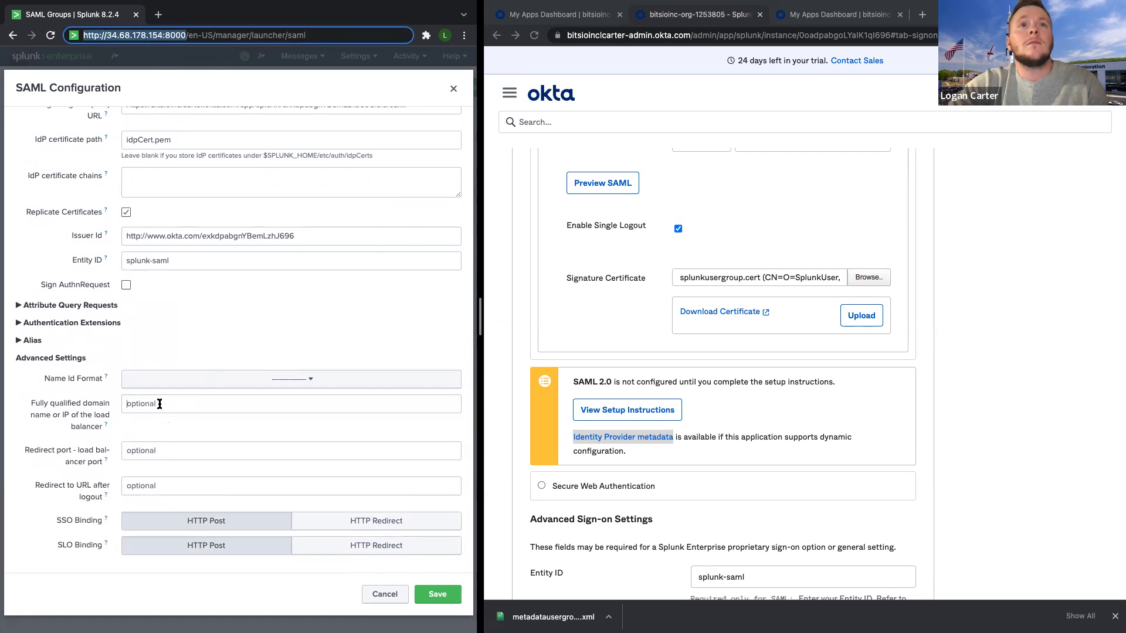
{"action": "left_click", "coordinate": [159, 404]}
{"action": "key", "text": "ctrl+v"}
{"action": "left_click", "coordinate": [168, 451]}
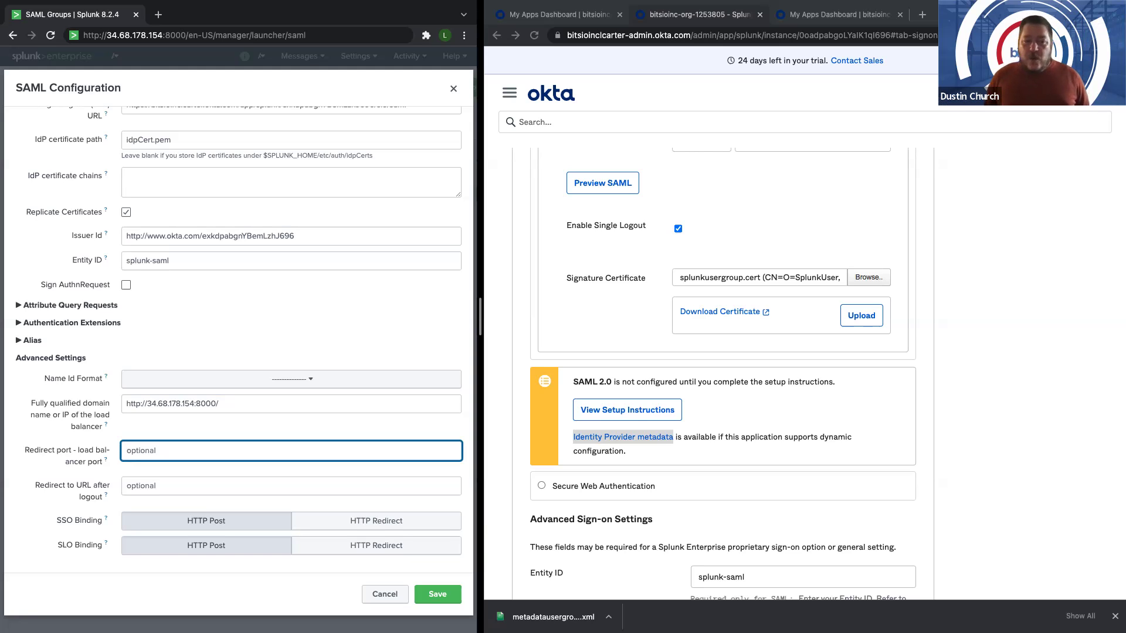
{"action": "type", "text": "0"}
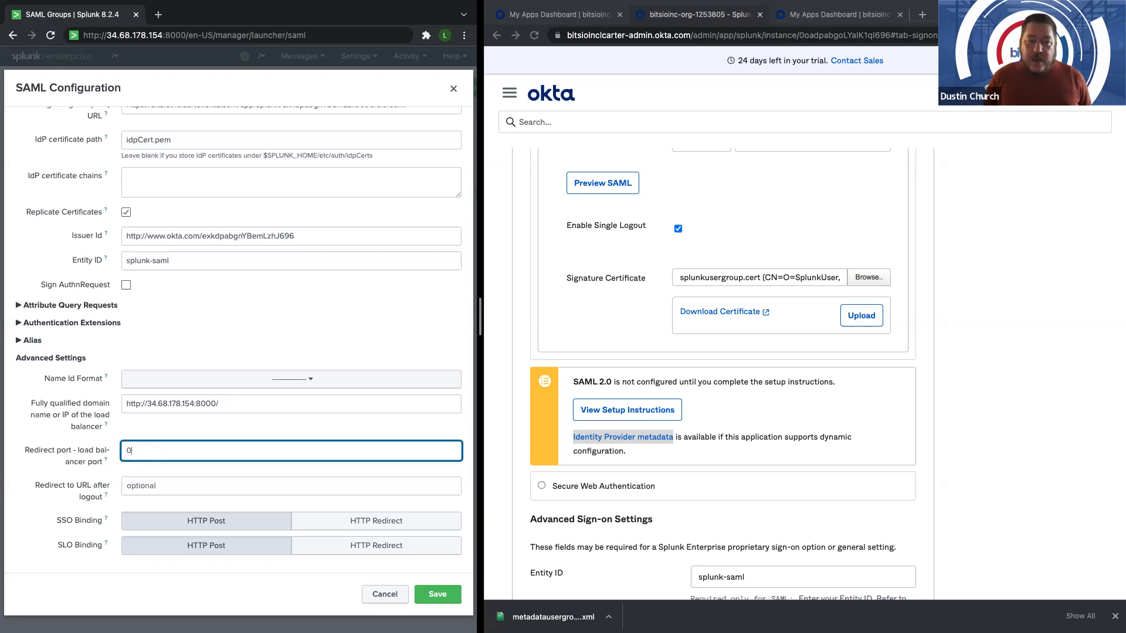
{"action": "scroll", "coordinate": [110, 360], "scroll_direction": "up", "scroll_amount": 1}
{"action": "scroll", "coordinate": [110, 360], "scroll_direction": "down", "scroll_amount": 1}
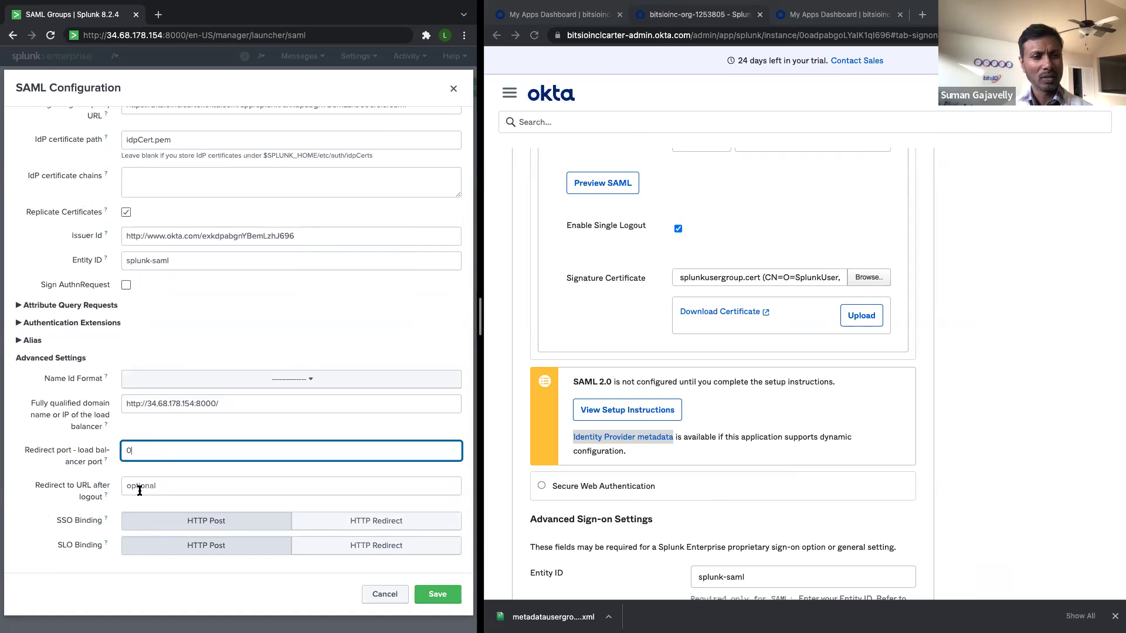
{"action": "left_click", "coordinate": [126, 285]}
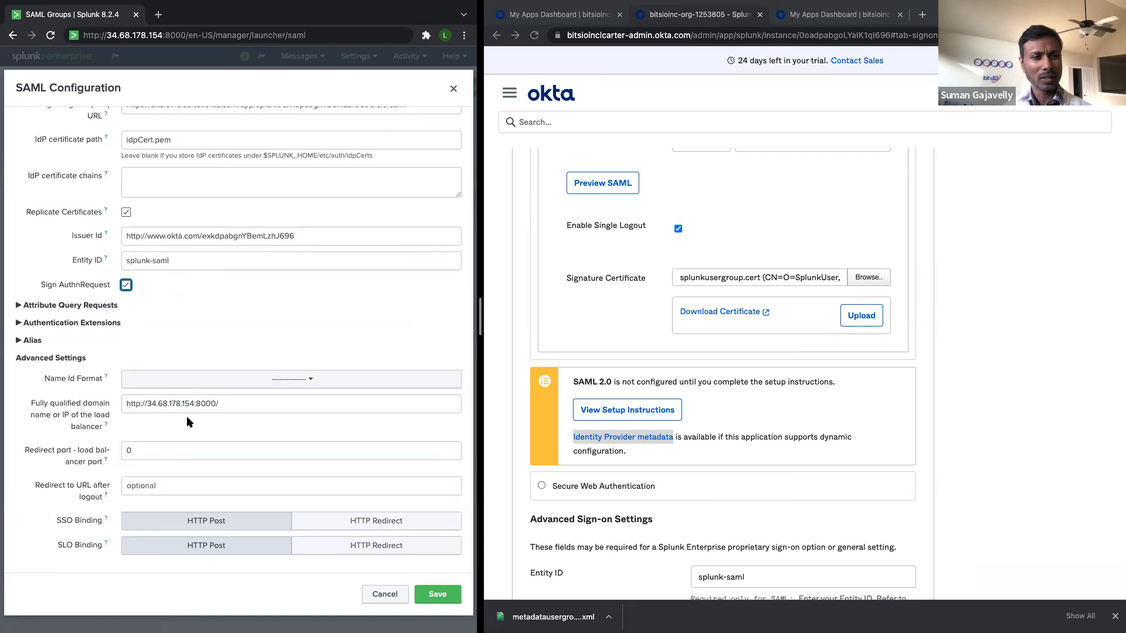
{"action": "triple_click", "coordinate": [228, 402]}
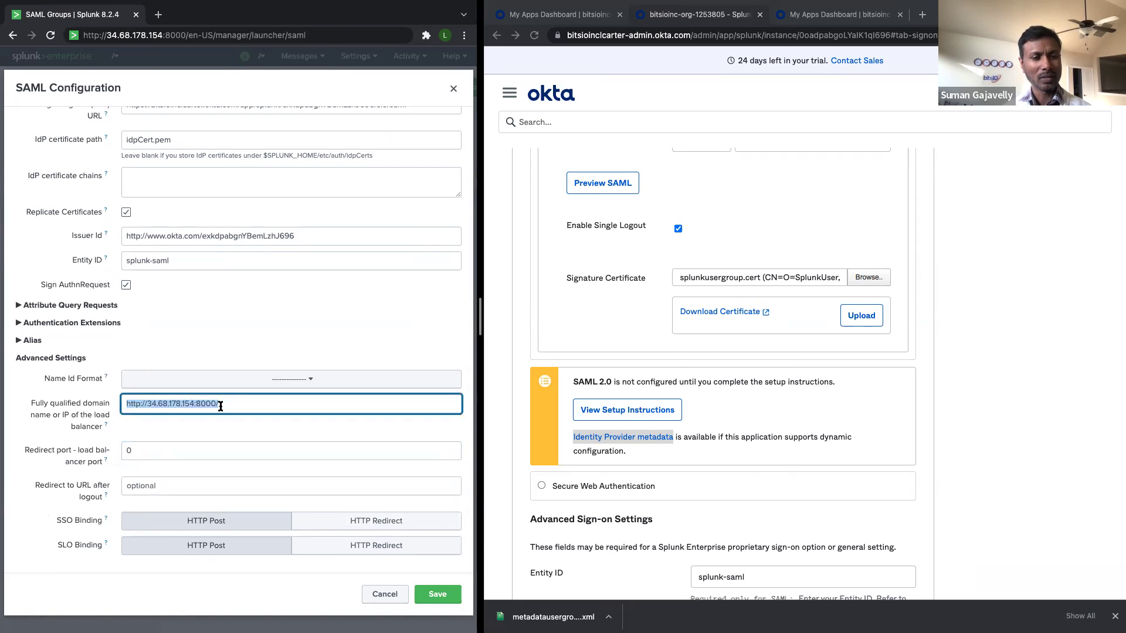
{"action": "left_click", "coordinate": [219, 405]}
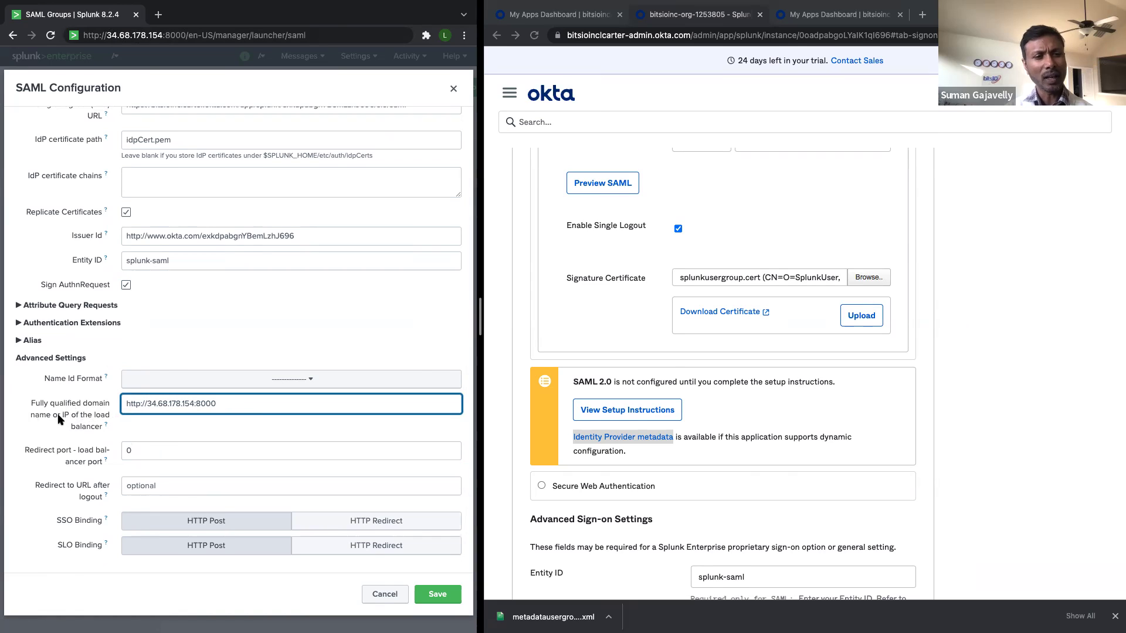
{"action": "left_click_drag", "start_coordinate": [147, 404], "coordinate": [101, 408]}
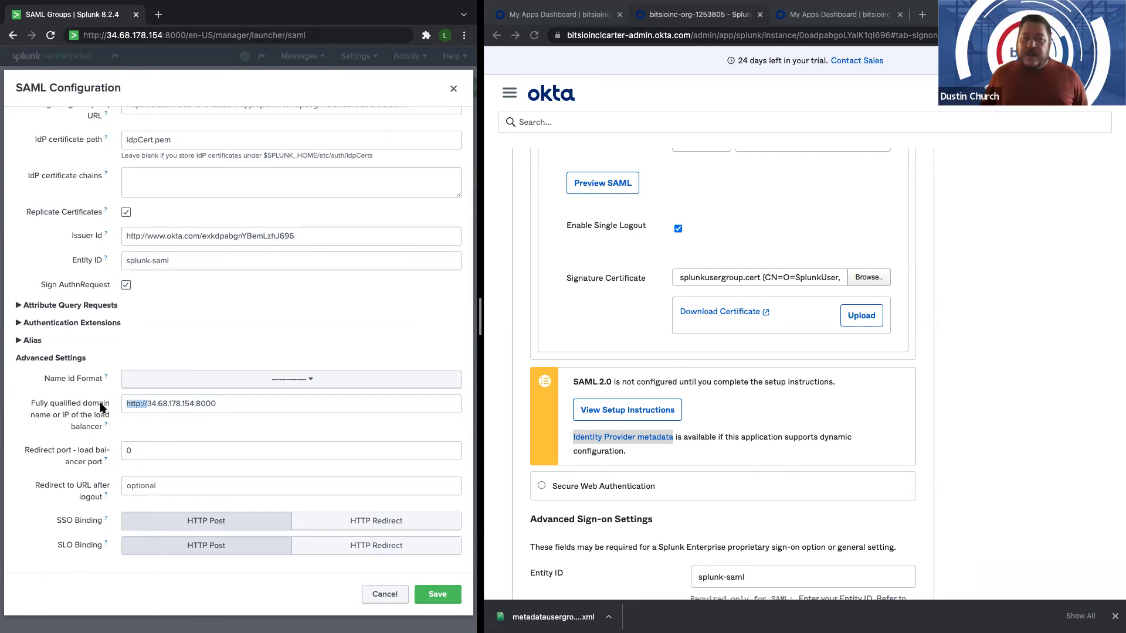
{"action": "key", "text": "BackSpace"}
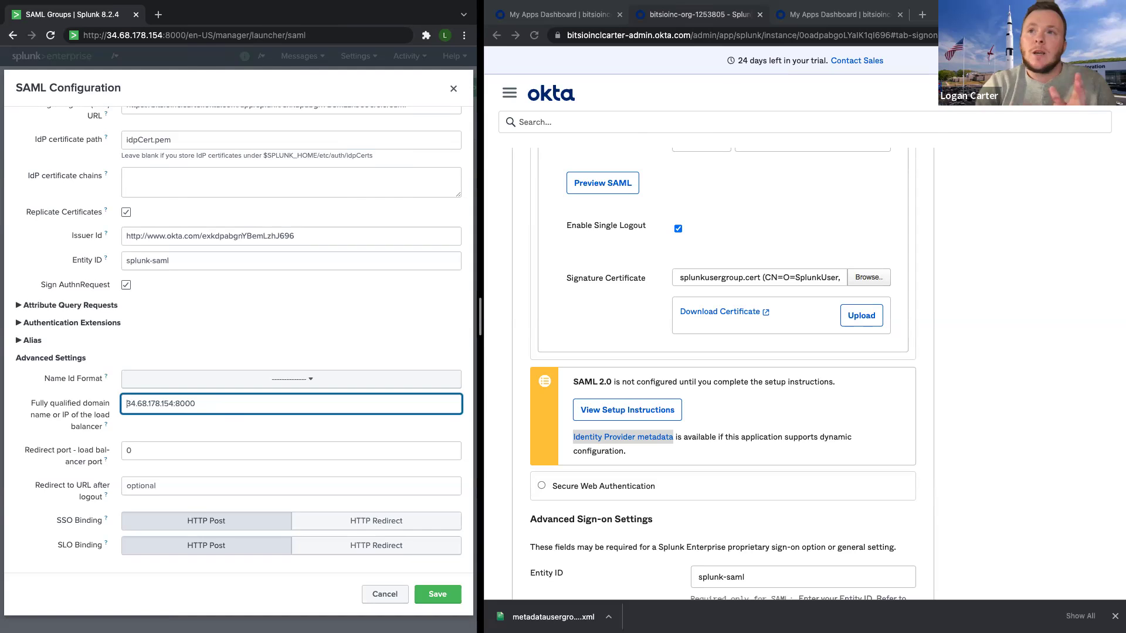
Review the Advanced Settings fields and save the SAML configuration.
{"action": "scroll", "coordinate": [862, 268], "scroll_direction": "up", "scroll_amount": 5}
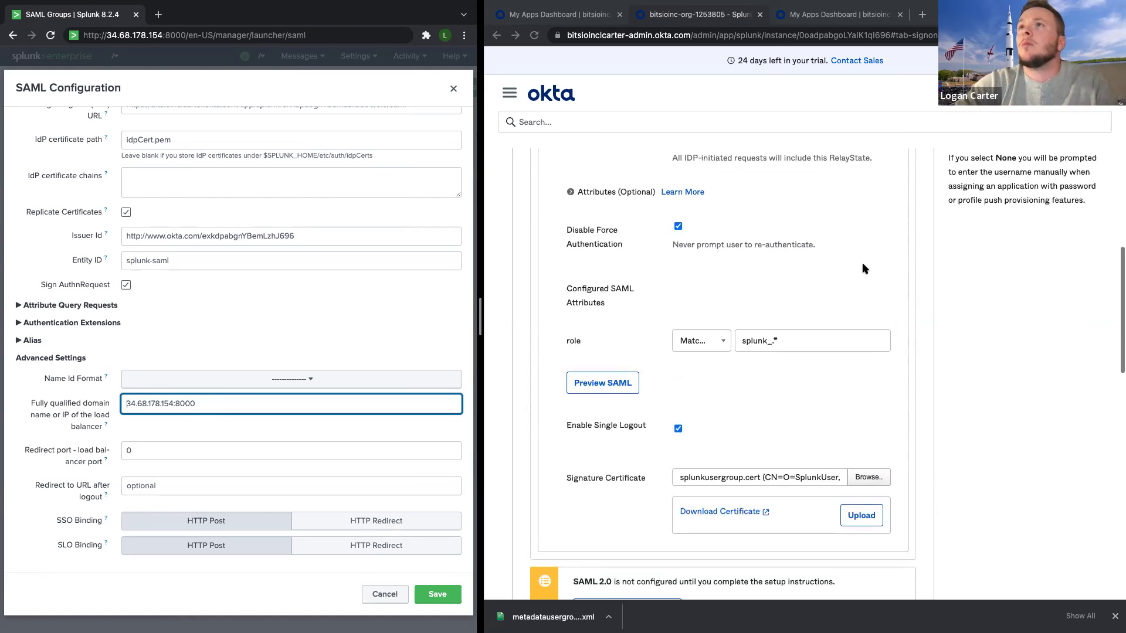
{"action": "scroll", "coordinate": [862, 268], "scroll_direction": "up", "scroll_amount": 3}
{"action": "scroll", "coordinate": [862, 268], "scroll_direction": "down", "scroll_amount": 7}
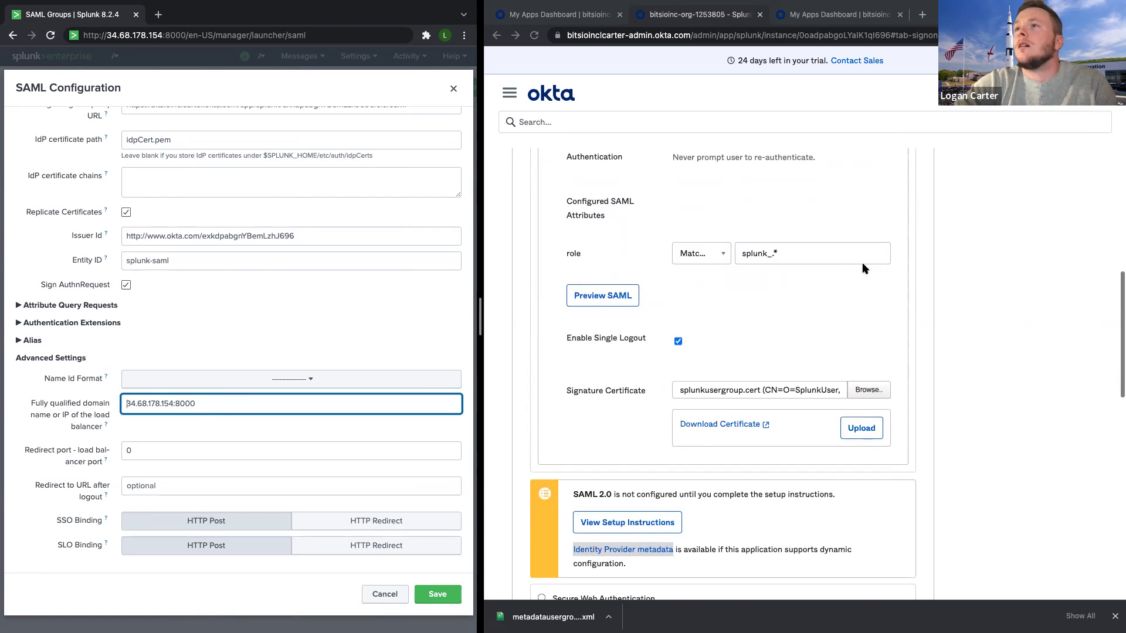
{"action": "scroll", "coordinate": [862, 268], "scroll_direction": "down", "scroll_amount": 7}
{"action": "scroll", "coordinate": [862, 268], "scroll_direction": "up", "scroll_amount": 12}
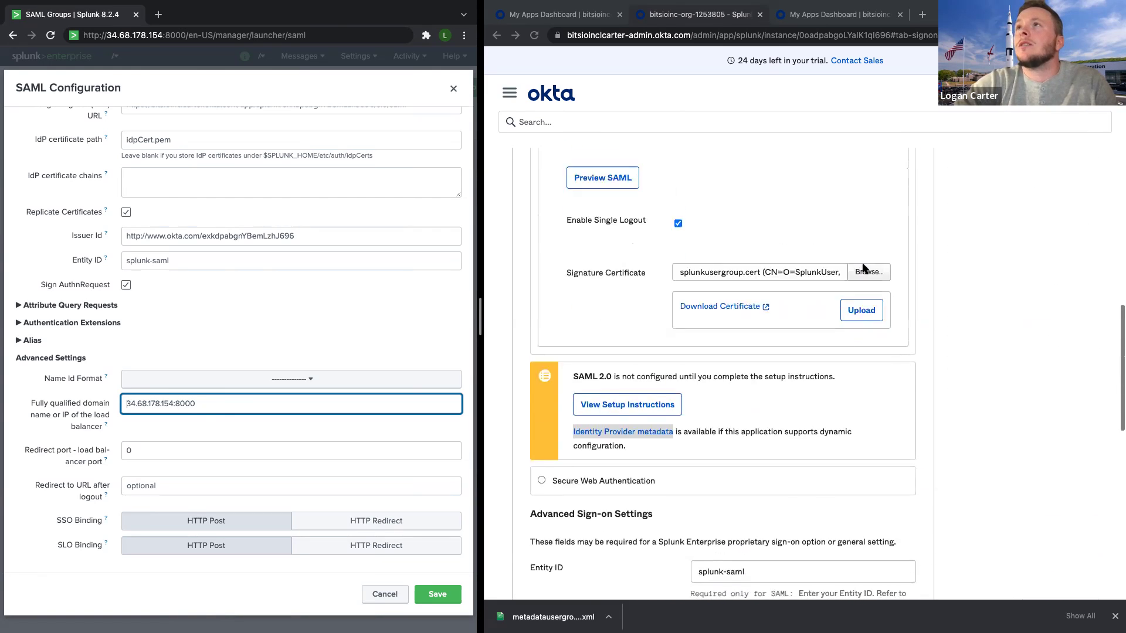
{"action": "scroll", "coordinate": [862, 262], "scroll_direction": "up", "scroll_amount": 3}
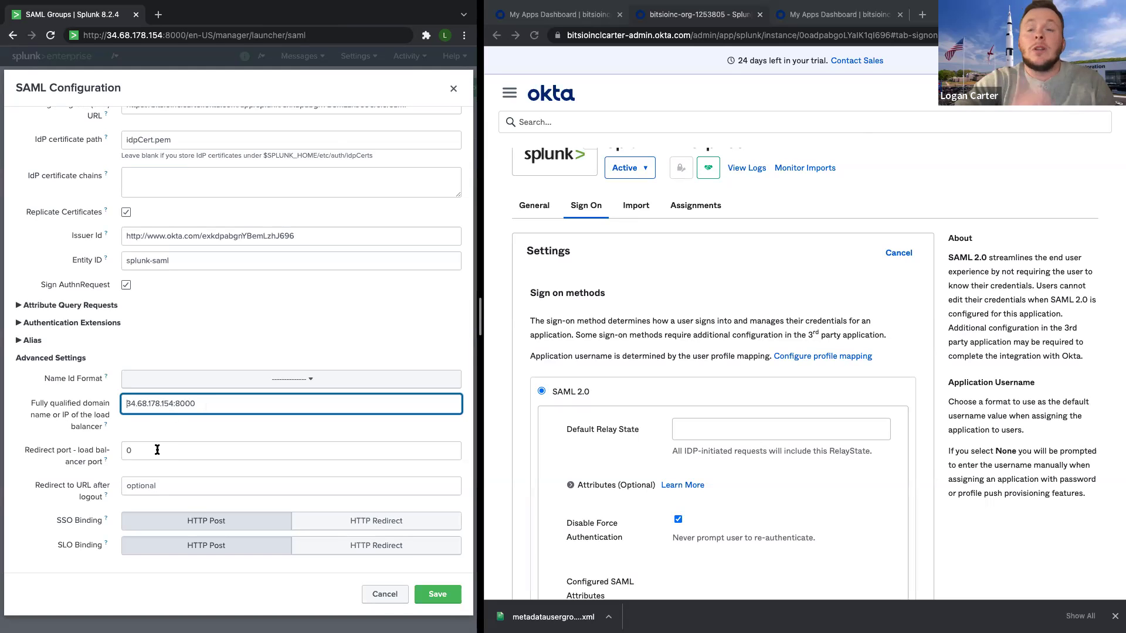
{"action": "scroll", "coordinate": [226, 423], "scroll_direction": "up", "scroll_amount": 5}
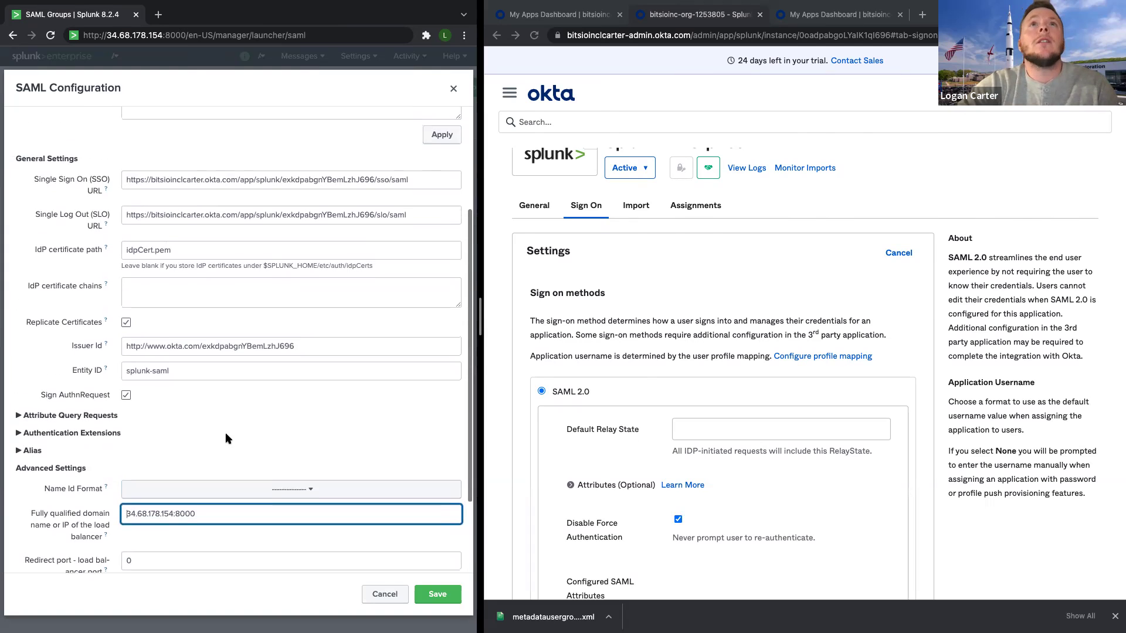
{"action": "scroll", "coordinate": [226, 437], "scroll_direction": "down", "scroll_amount": 3}
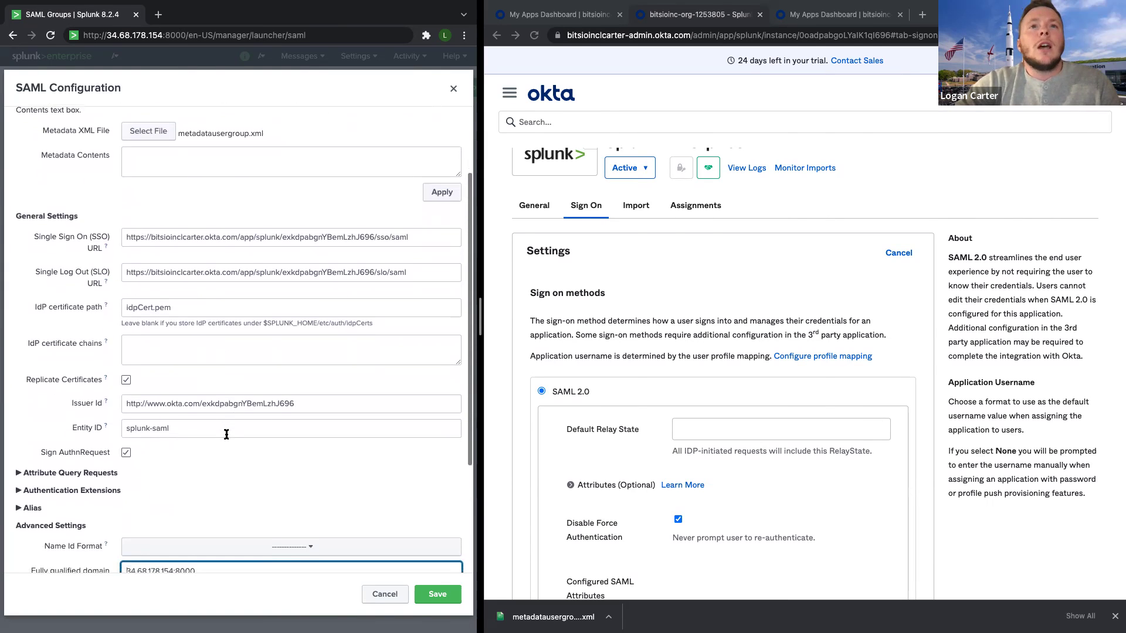
{"action": "scroll", "coordinate": [227, 434], "scroll_direction": "down", "scroll_amount": 3}
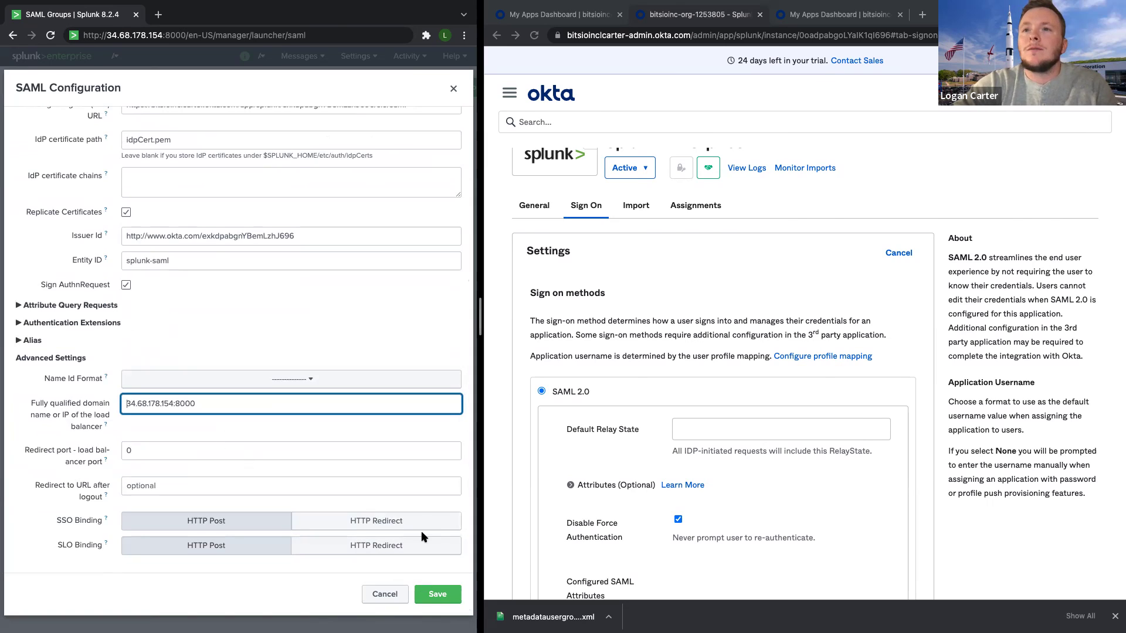
{"action": "left_click", "coordinate": [436, 594]}
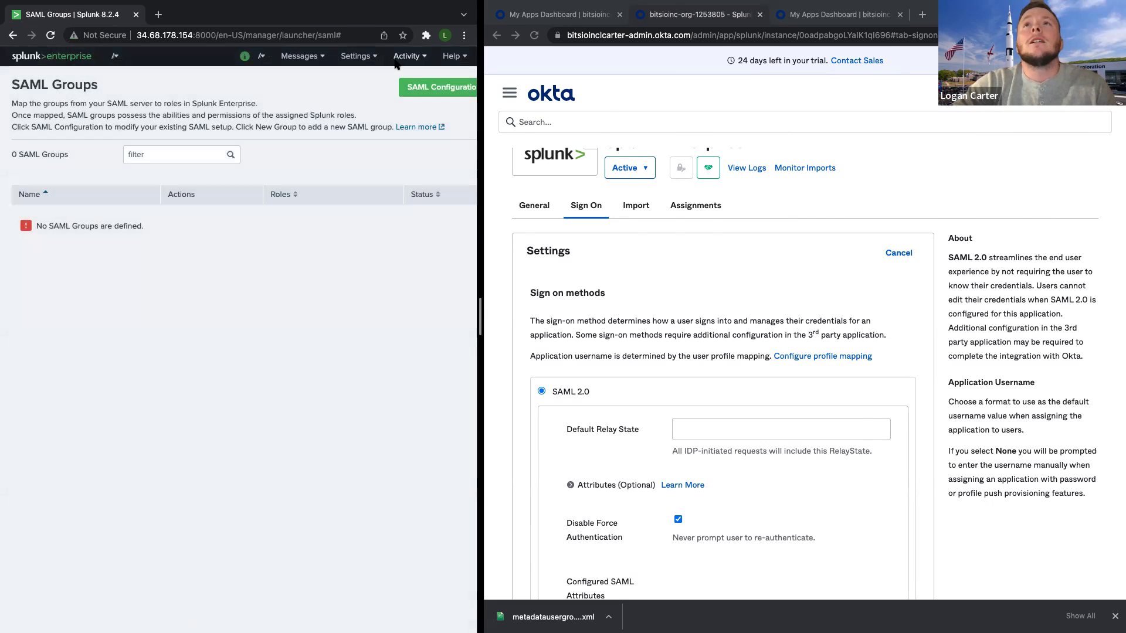
Widen the Splunk window and add SAML group splunk_admins with the admin role.
{"action": "left_click_drag", "start_coordinate": [479, 322], "coordinate": [733, 316]}
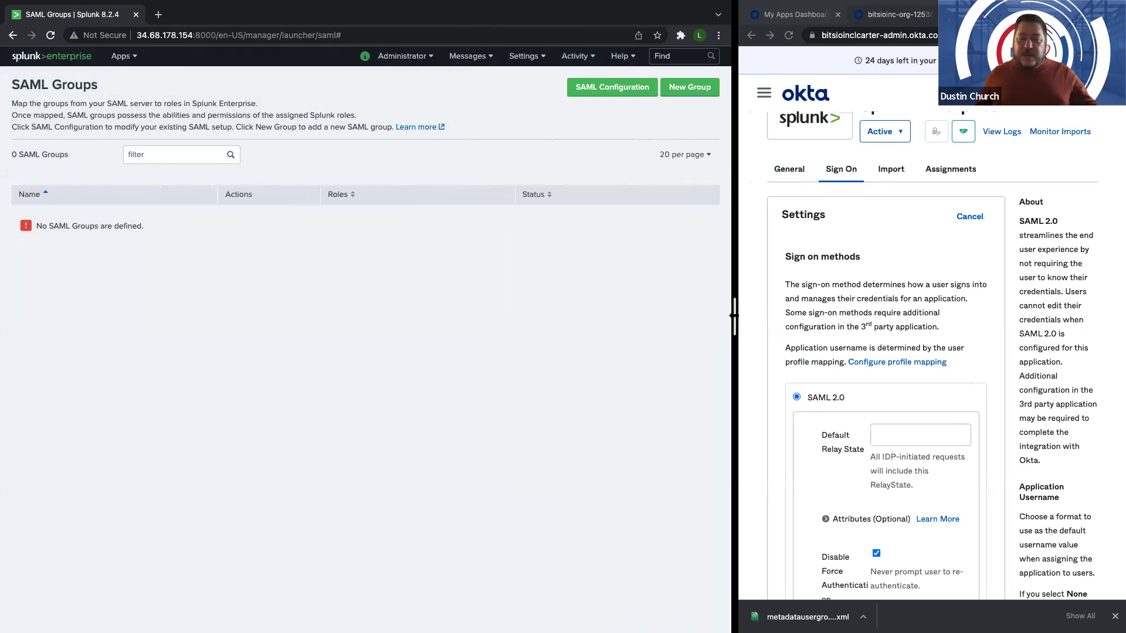
{"action": "left_click", "coordinate": [696, 90]}
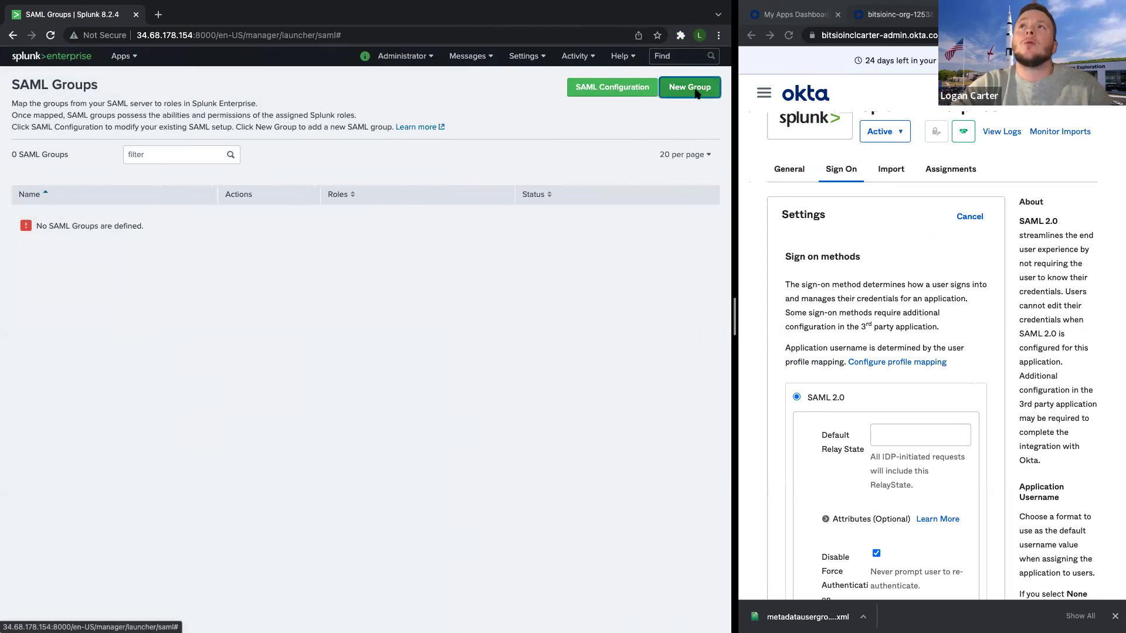
{"action": "left_click", "coordinate": [262, 163]}
{"action": "left_click", "coordinate": [263, 129]}
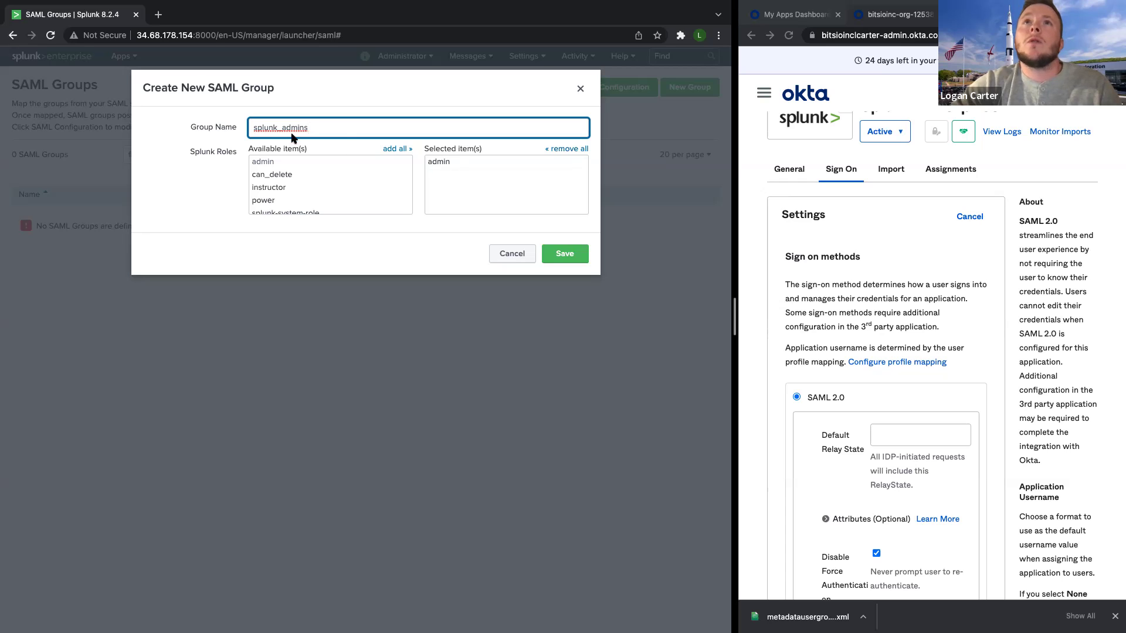
{"action": "left_click", "coordinate": [564, 256]}
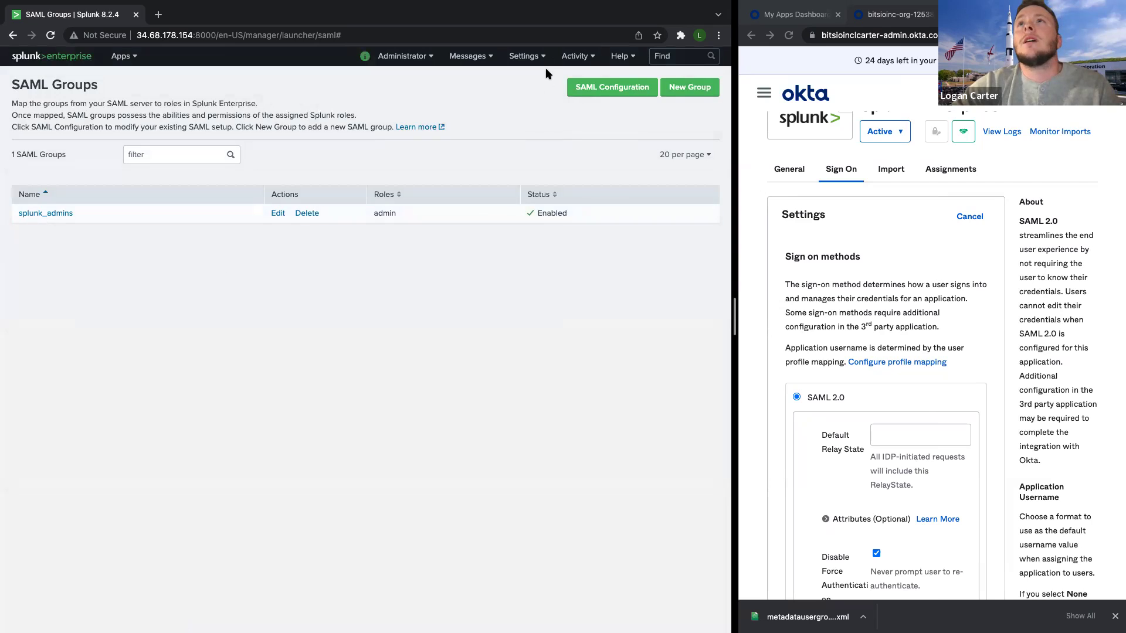
{"action": "left_click", "coordinate": [523, 56]}
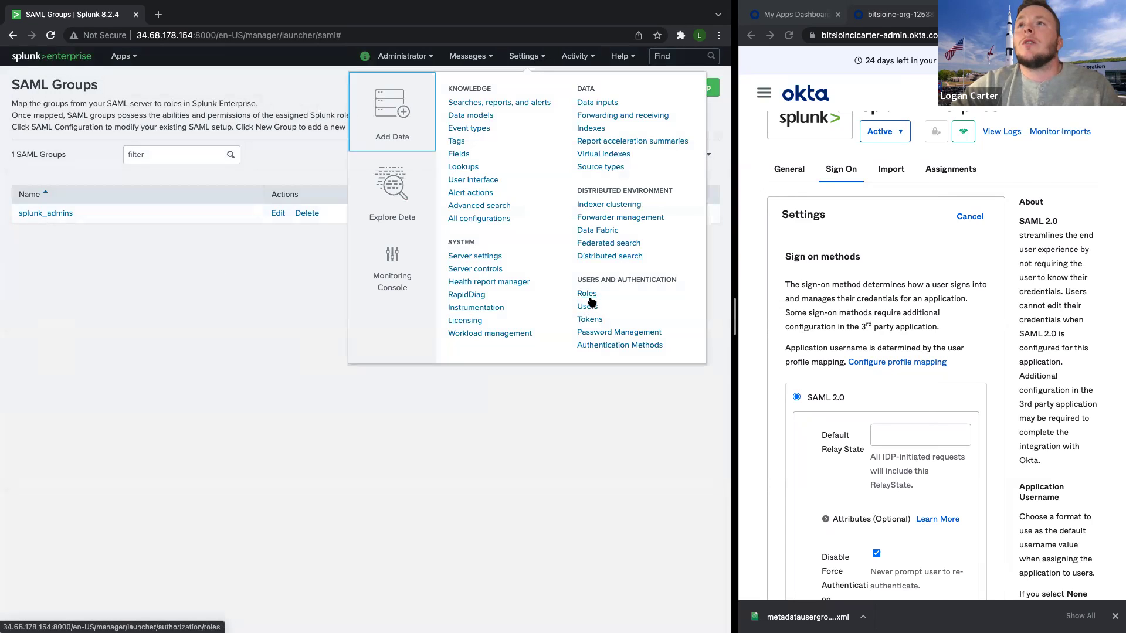
{"action": "left_click", "coordinate": [588, 306]}
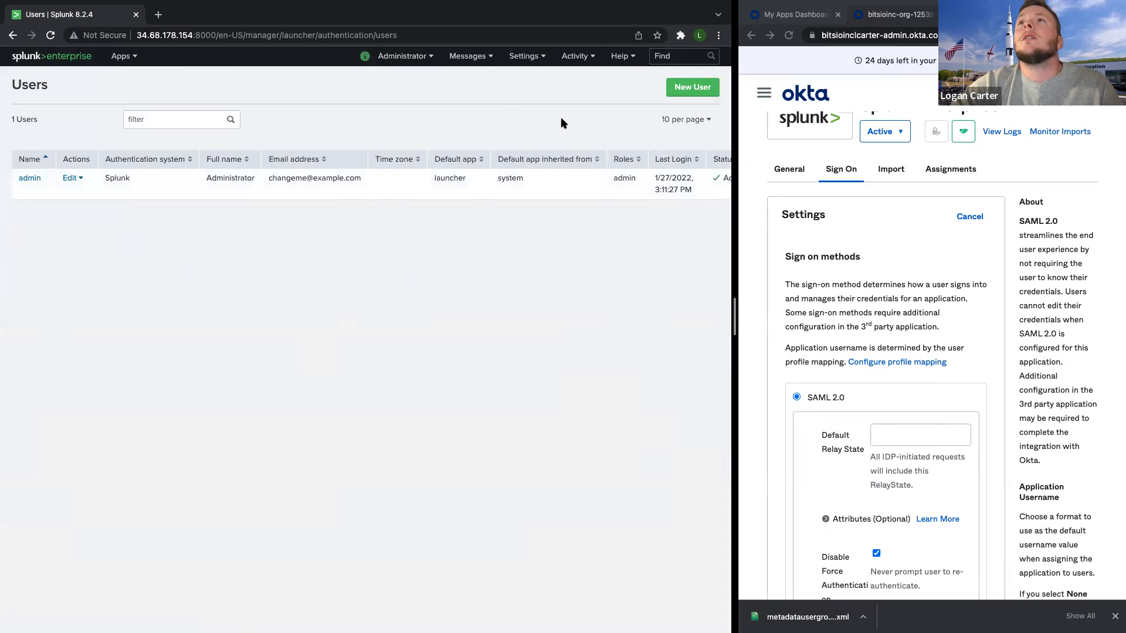
{"action": "left_click", "coordinate": [525, 57]}
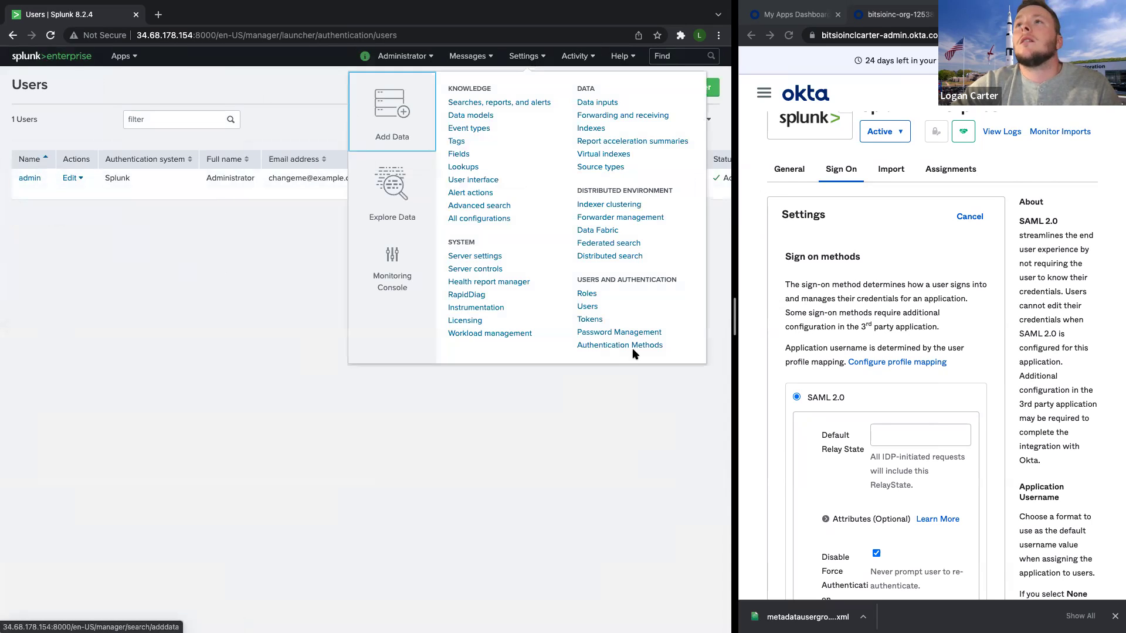
{"action": "left_click", "coordinate": [589, 307]}
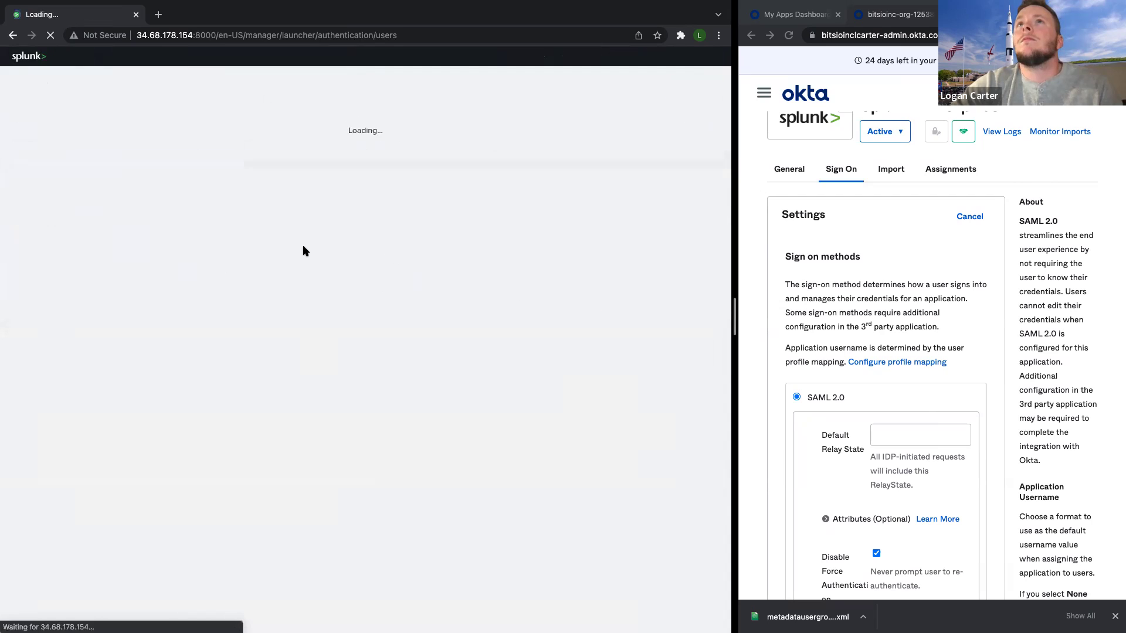
{"action": "left_click", "coordinate": [525, 56]}
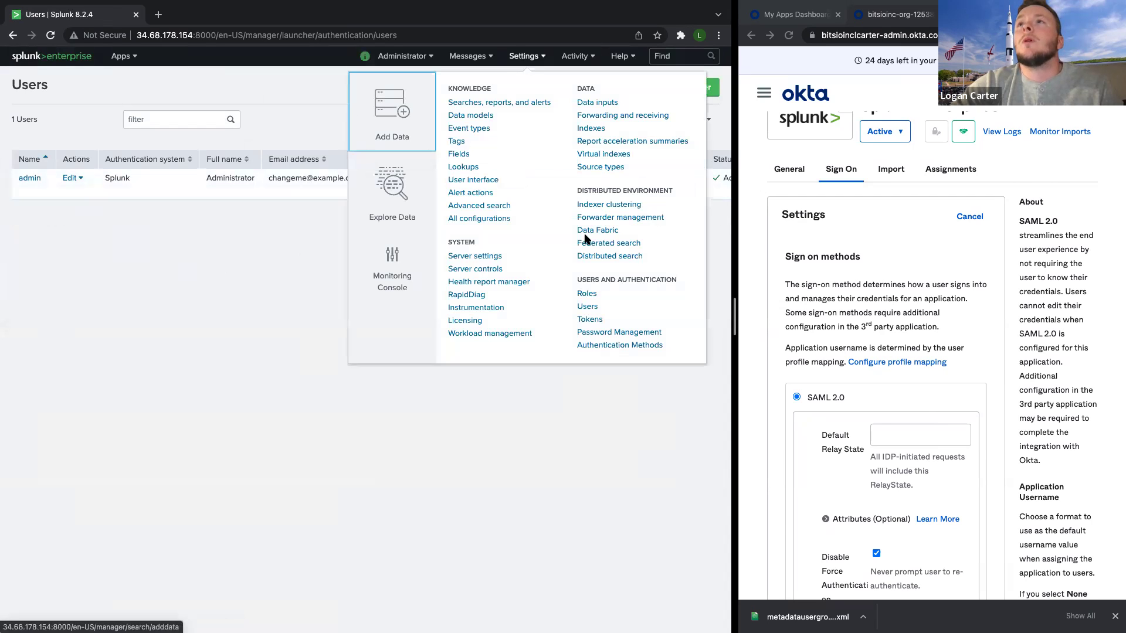
{"action": "left_click", "coordinate": [617, 345]}
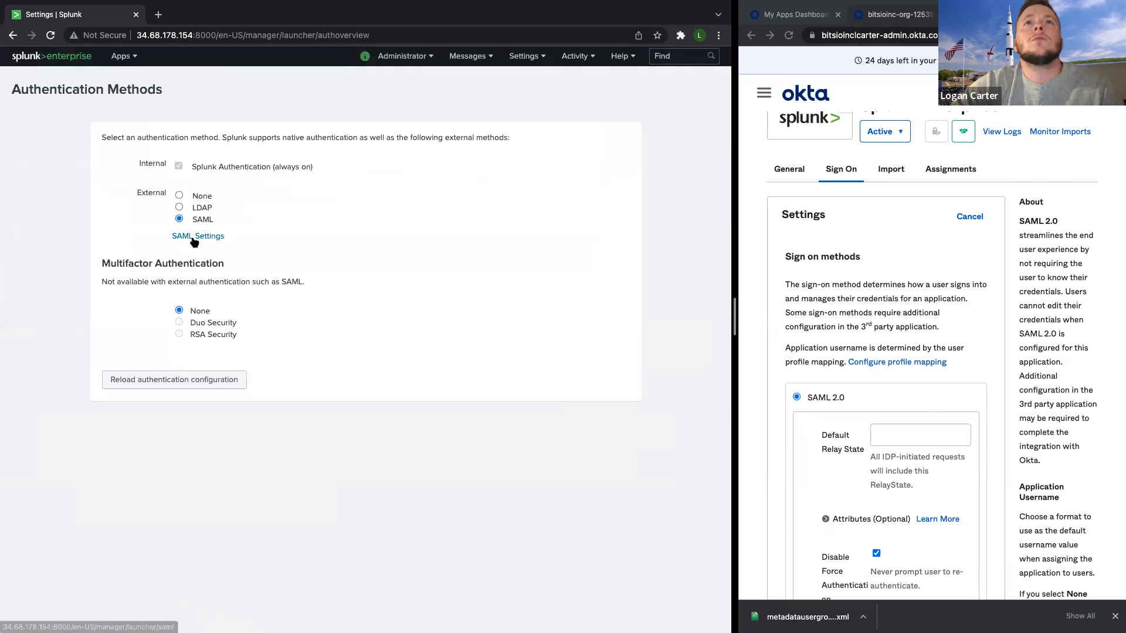
{"action": "left_click", "coordinate": [193, 238]}
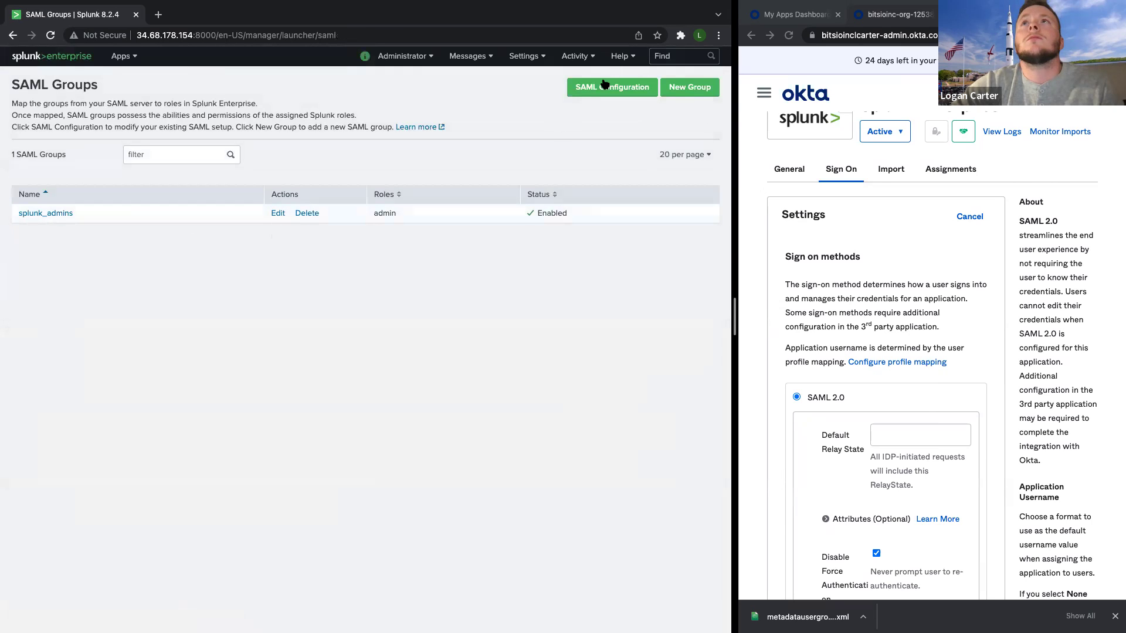
{"action": "left_click", "coordinate": [604, 86]}
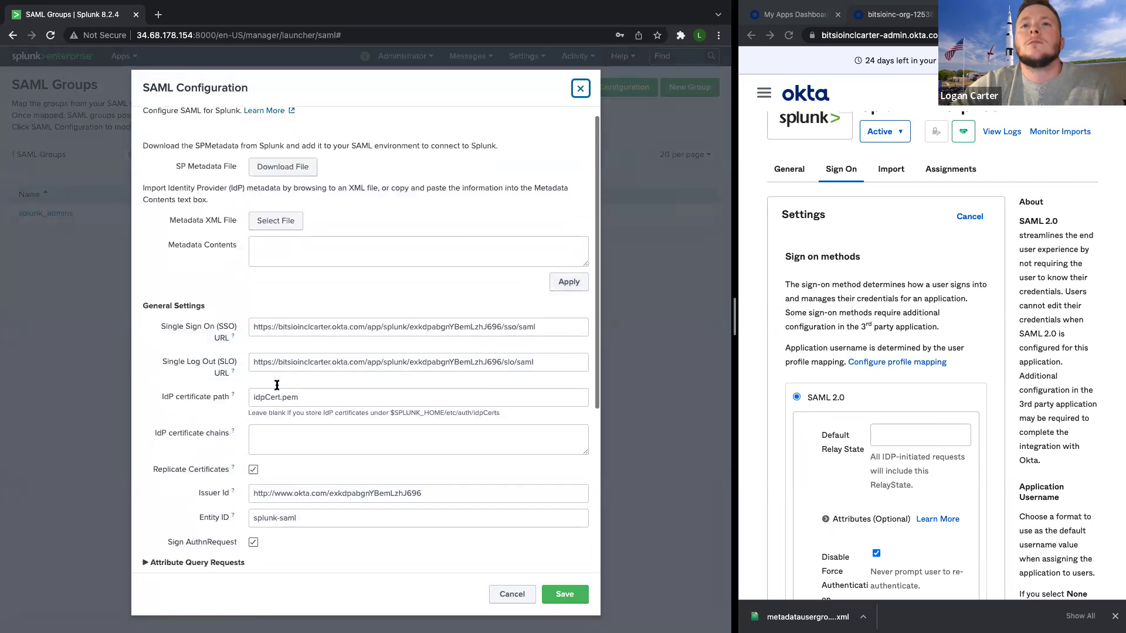
{"action": "scroll", "coordinate": [277, 384], "scroll_direction": "down", "scroll_amount": 4}
{"action": "scroll", "coordinate": [271, 438], "scroll_direction": "down", "scroll_amount": 1}
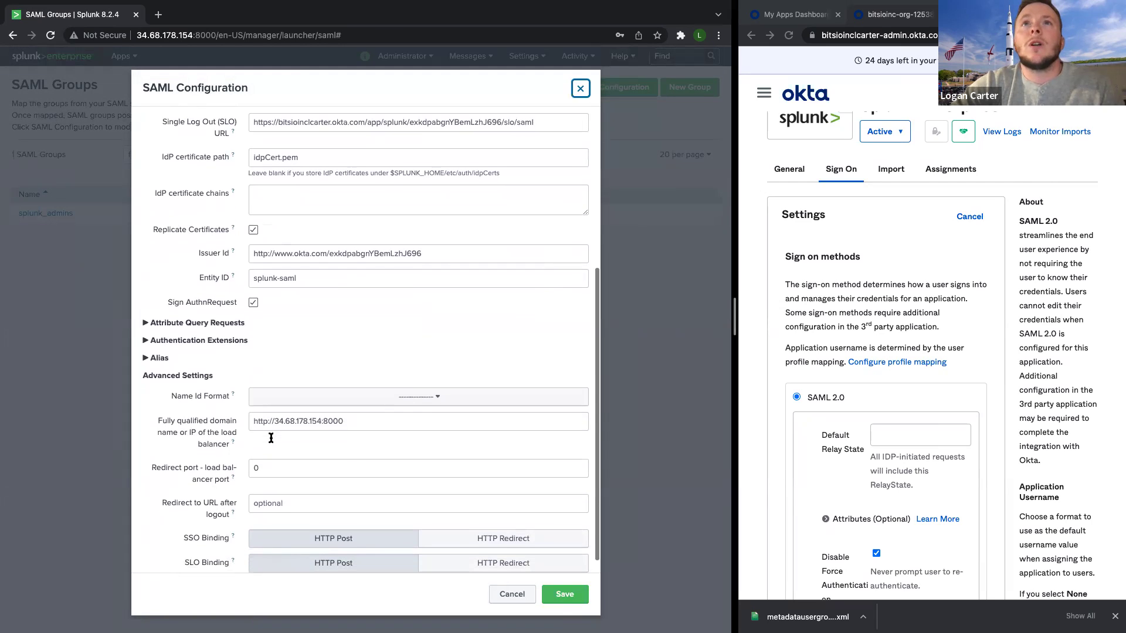
{"action": "scroll", "coordinate": [271, 439], "scroll_direction": "down", "scroll_amount": 1}
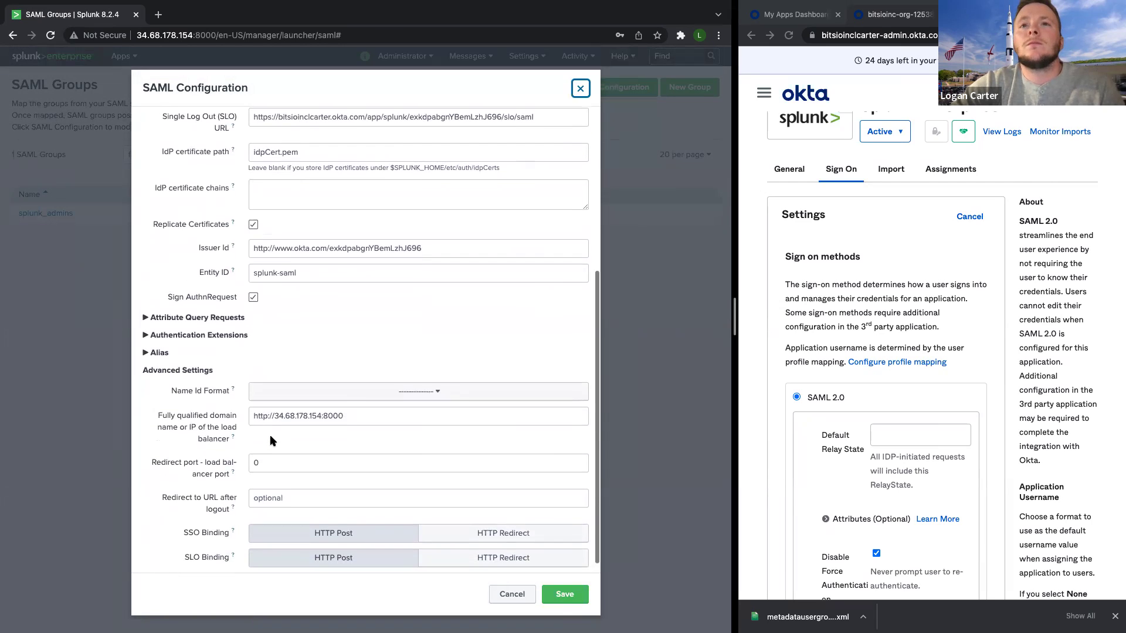
{"action": "scroll", "coordinate": [268, 464], "scroll_direction": "up", "scroll_amount": 1}
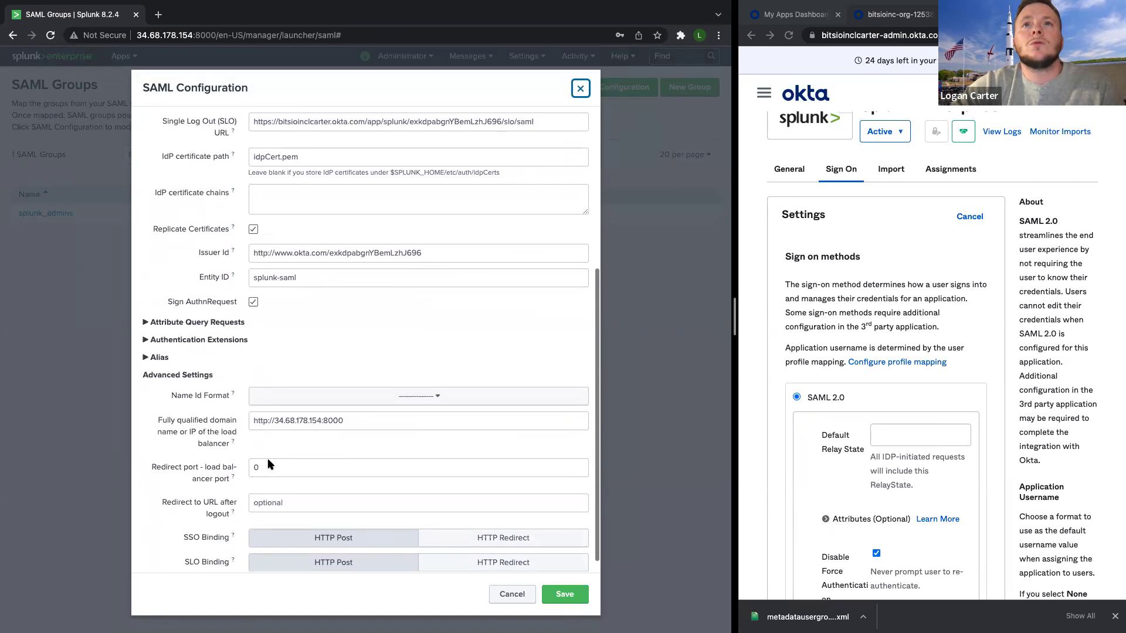
{"action": "scroll", "coordinate": [268, 465], "scroll_direction": "up", "scroll_amount": 3}
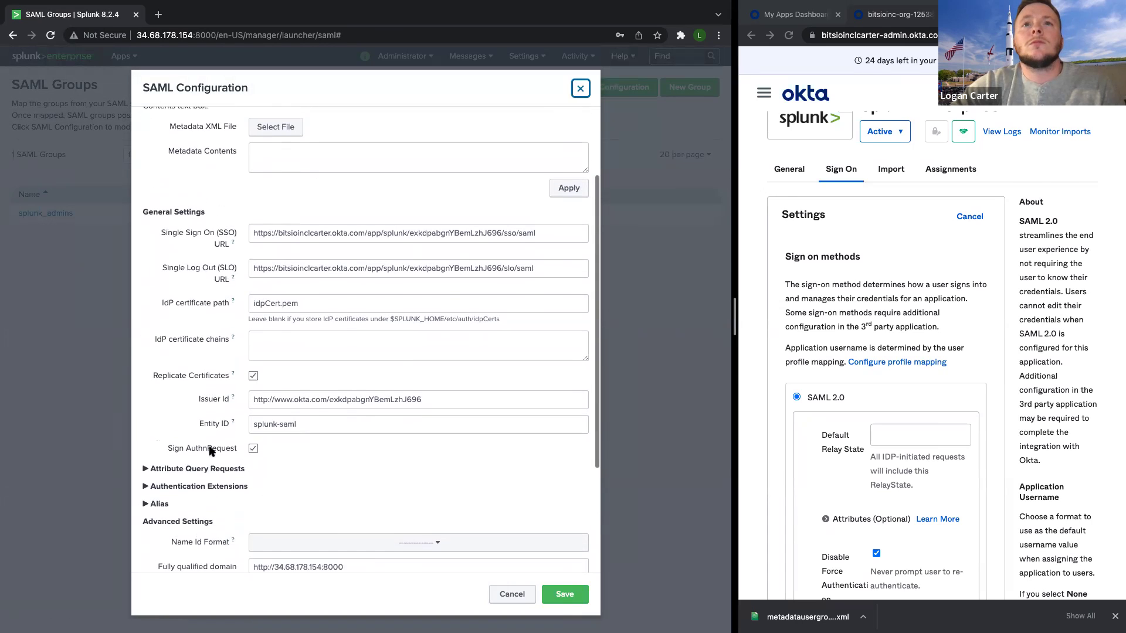
{"action": "scroll", "coordinate": [256, 371], "scroll_direction": "up", "scroll_amount": 2}
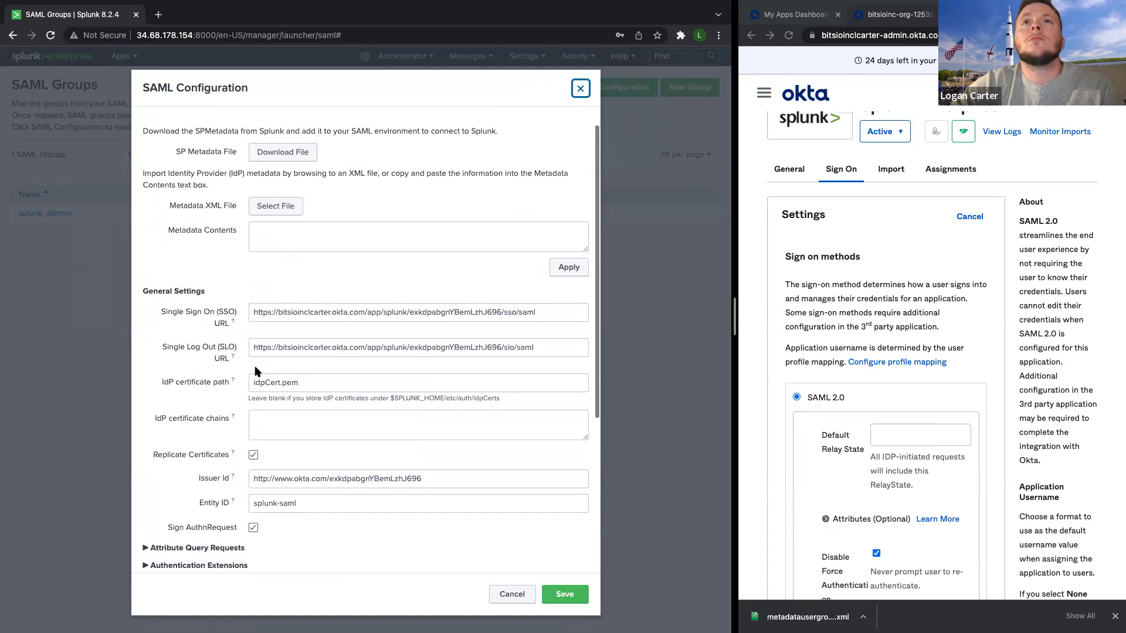
{"action": "scroll", "coordinate": [256, 371], "scroll_direction": "up", "scroll_amount": 1}
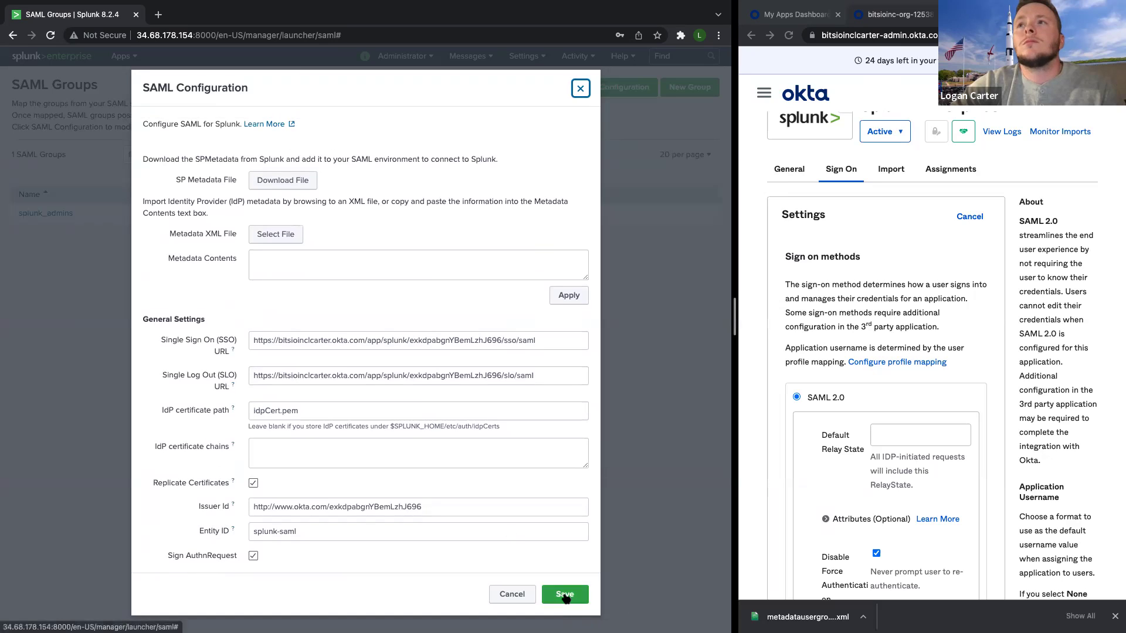
{"action": "left_click", "coordinate": [564, 594]}
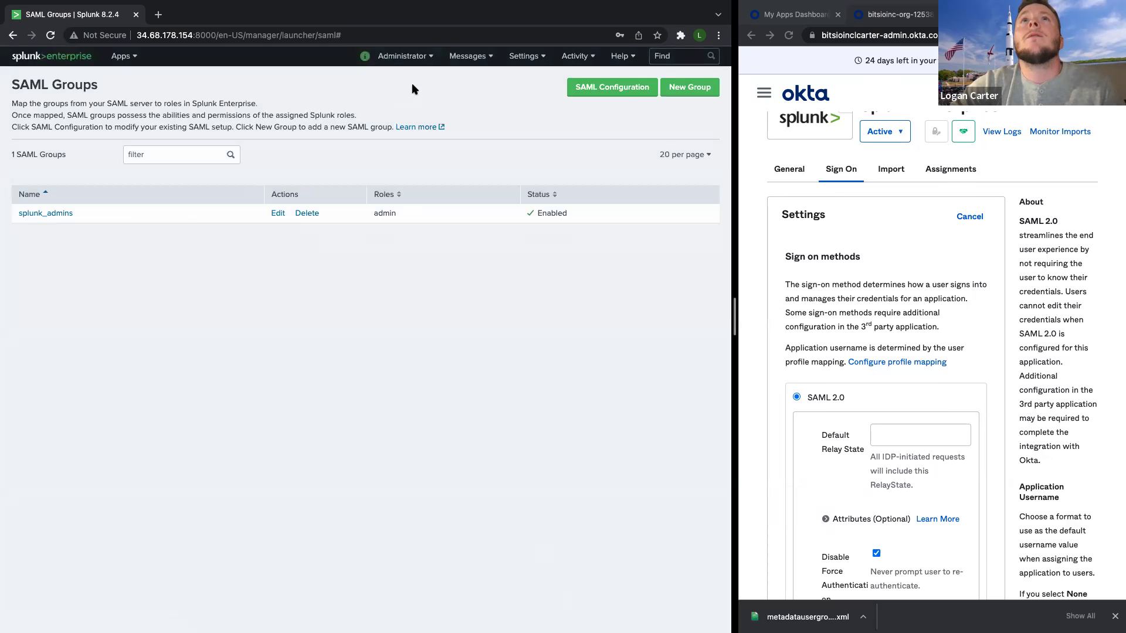
Reload Splunk's authentication configuration and confirm the Users list holds only admin.
{"action": "mouse_move", "coordinate": [220, 621]}
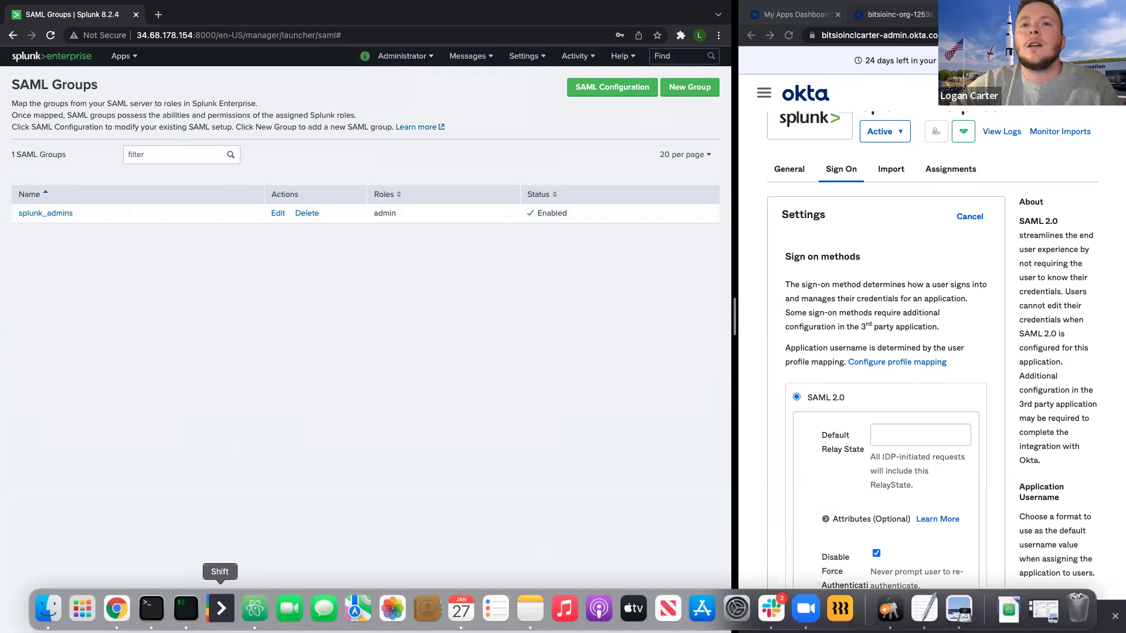
{"action": "right_click", "coordinate": [117, 609]}
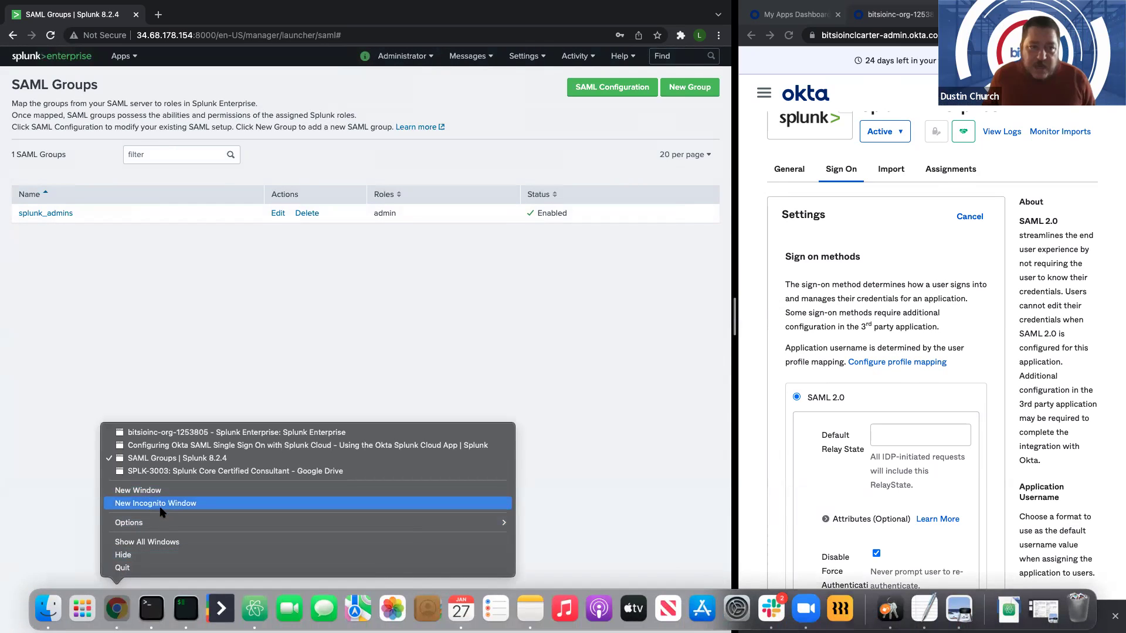
{"action": "left_click", "coordinate": [483, 132]}
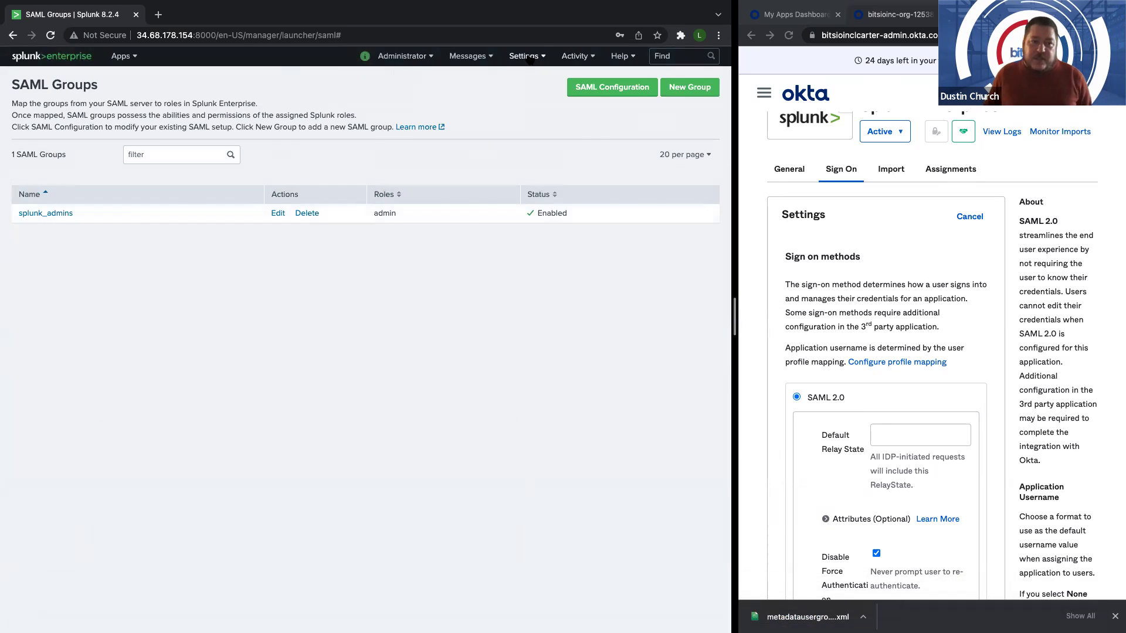
{"action": "left_click", "coordinate": [526, 55]}
{"action": "left_click", "coordinate": [621, 350]}
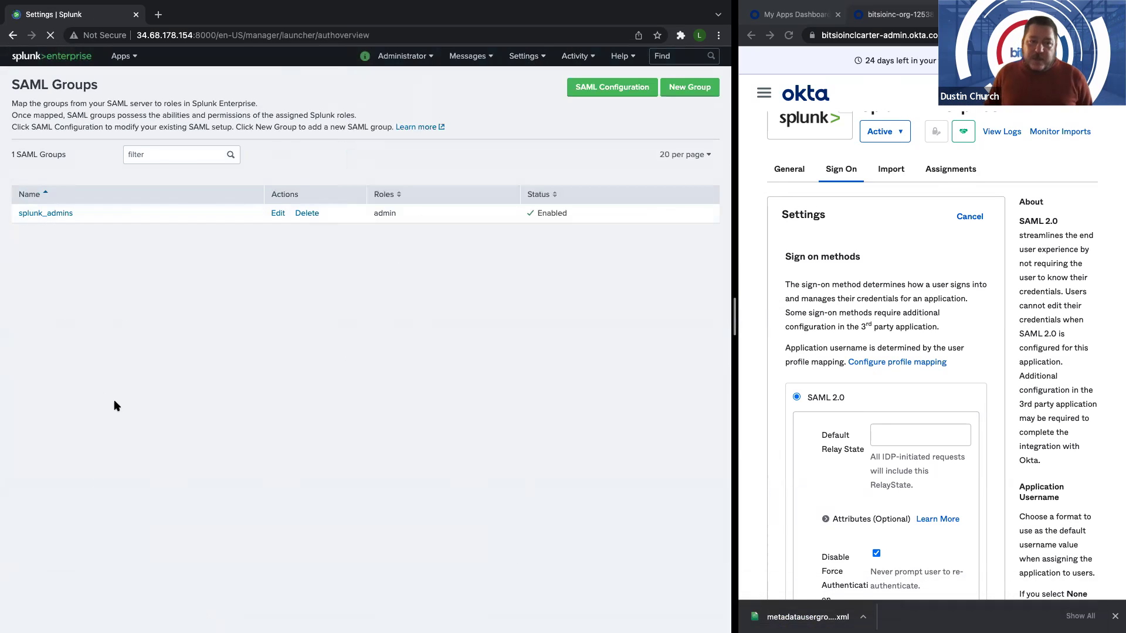
{"action": "left_click", "coordinate": [158, 385]}
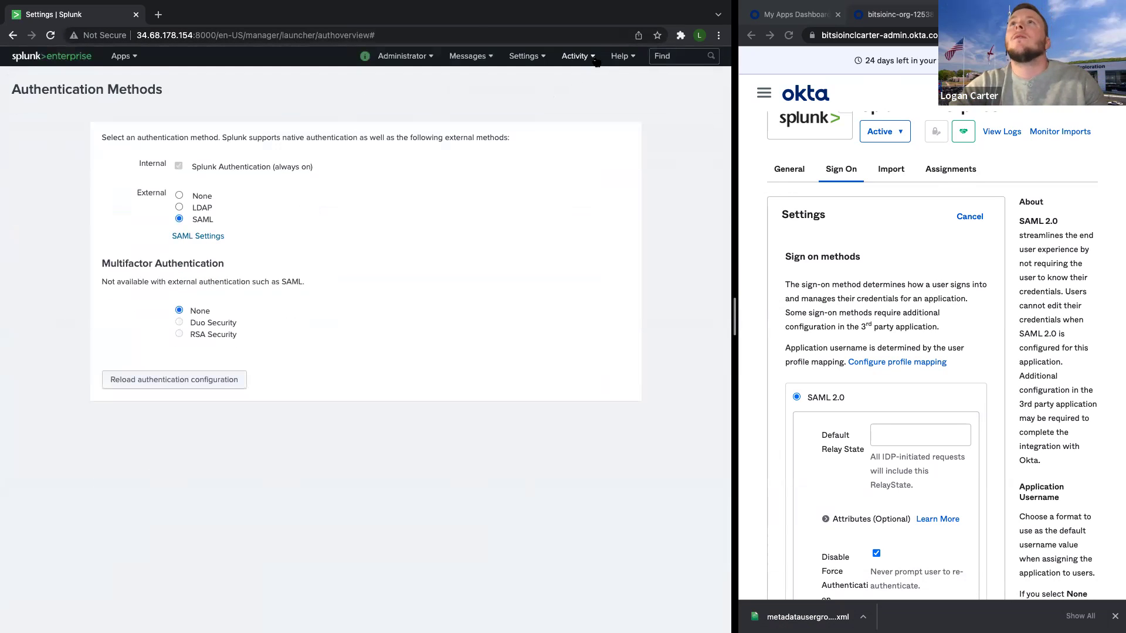
{"action": "left_click", "coordinate": [528, 56]}
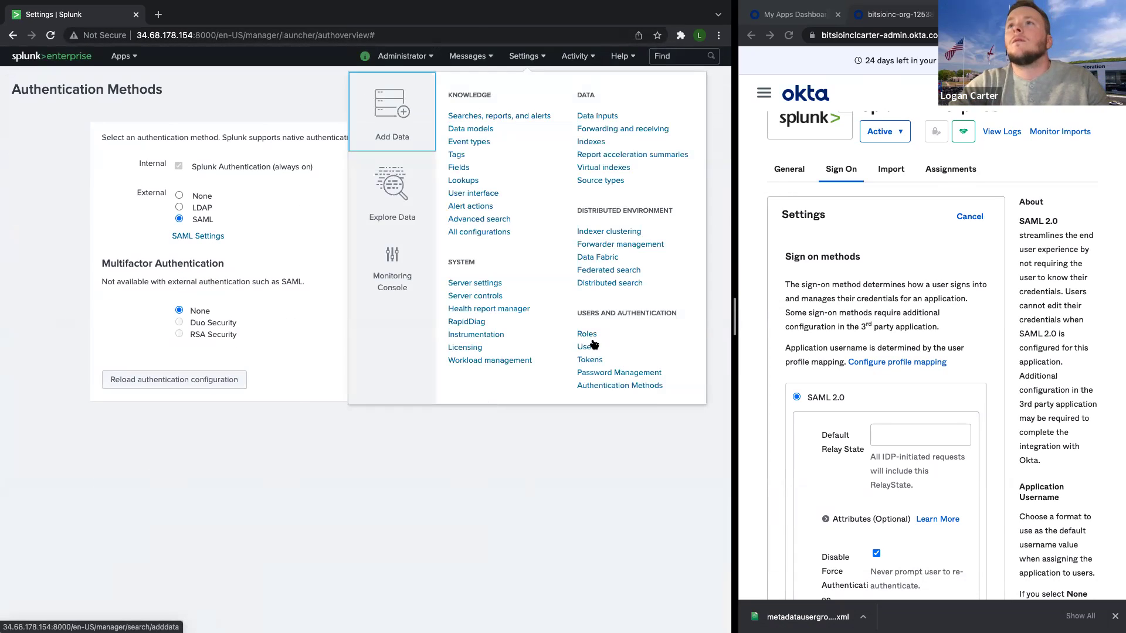
{"action": "left_click", "coordinate": [592, 346]}
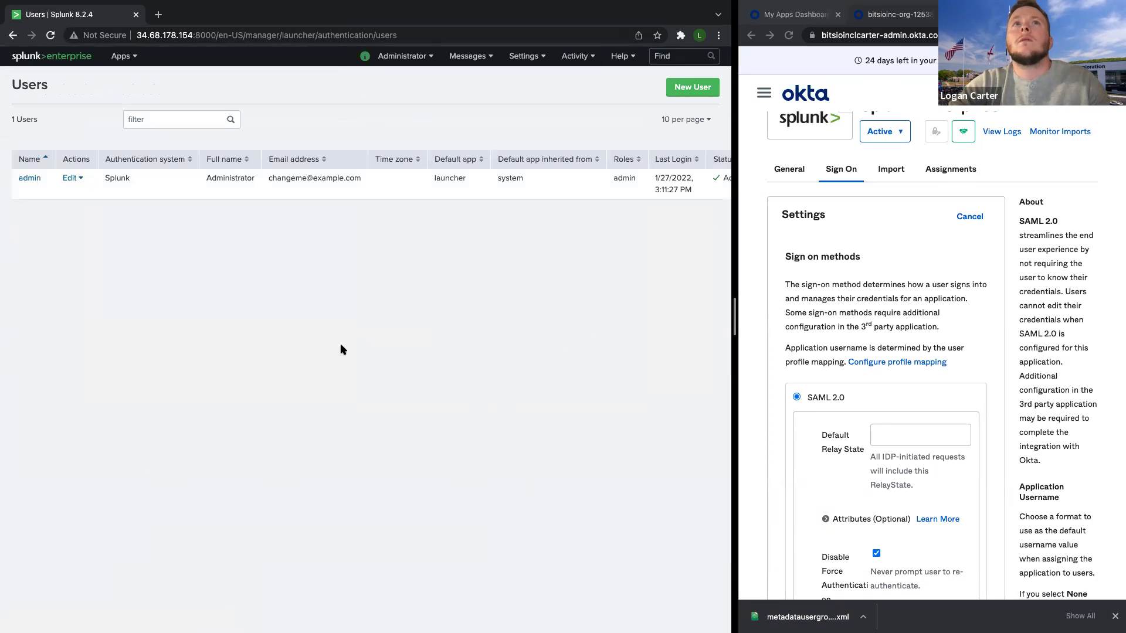
{"action": "left_click", "coordinate": [531, 56]}
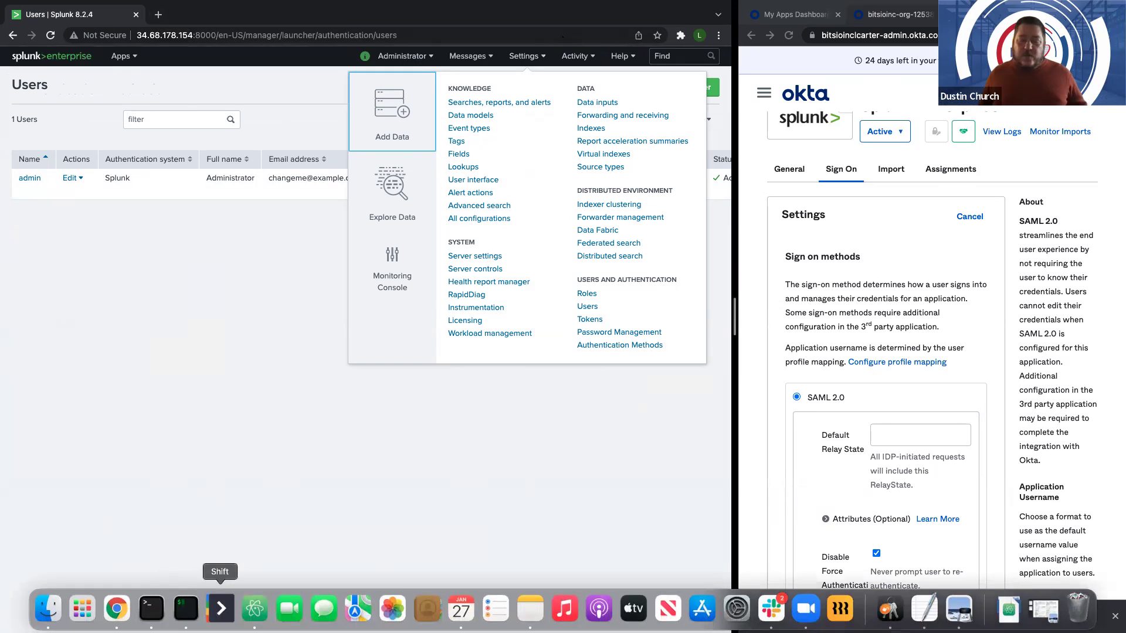
Open a new incognito Chrome window and copy the Splunk server's host:port.
{"action": "right_click", "coordinate": [119, 611]}
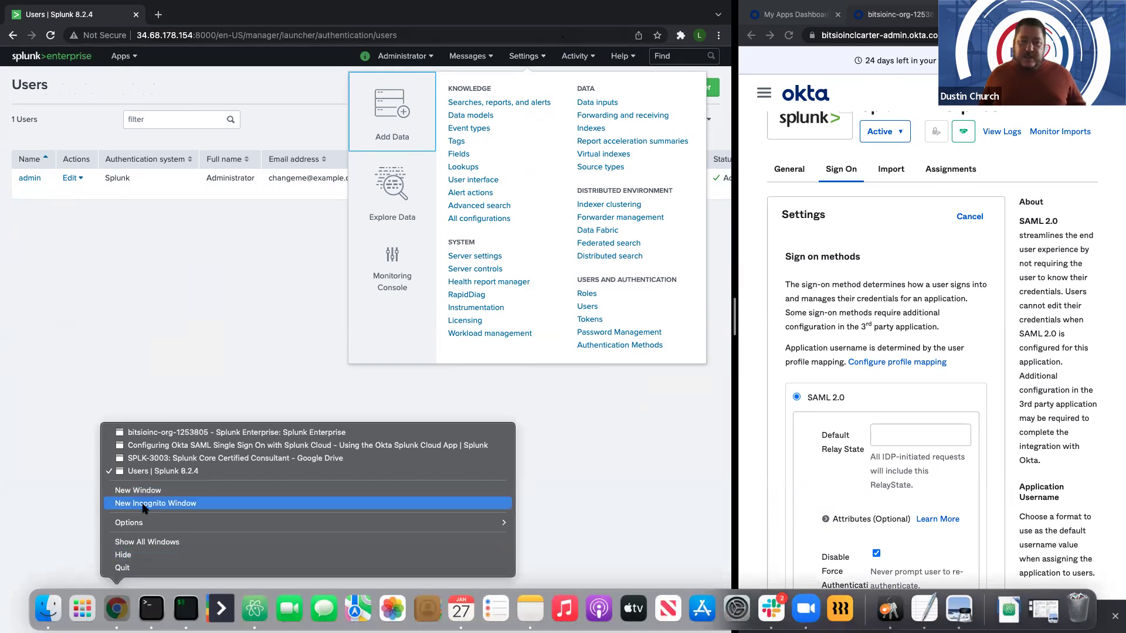
{"action": "left_click", "coordinate": [142, 504]}
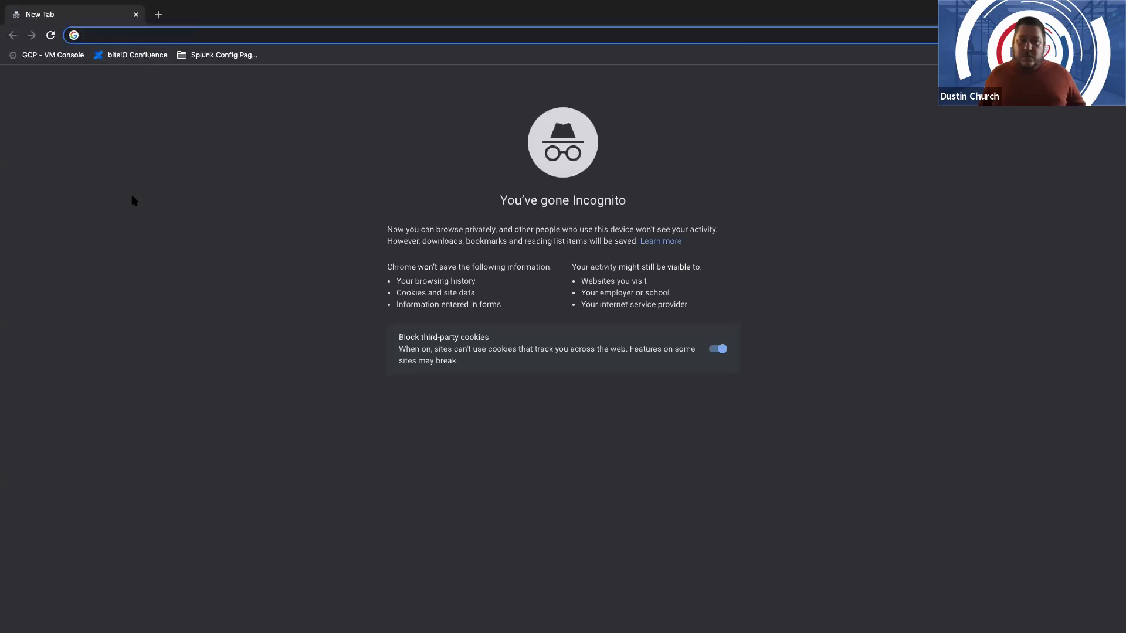
{"action": "key", "text": "ctrl+Up"}
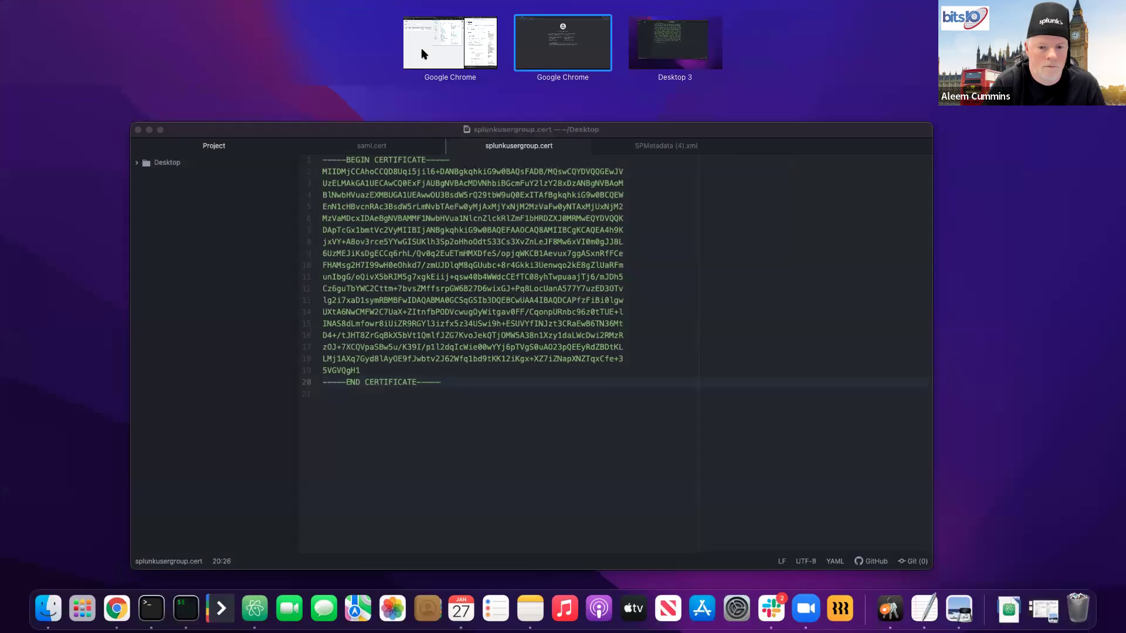
{"action": "left_click", "coordinate": [421, 47]}
{"action": "left_click", "coordinate": [139, 37]}
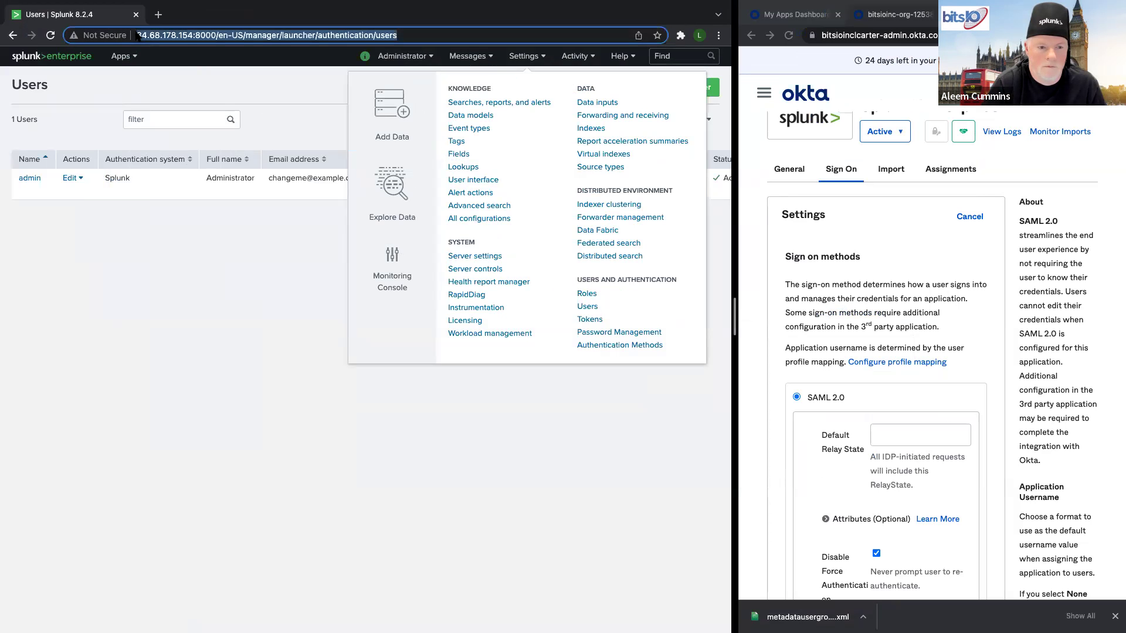
{"action": "left_click", "coordinate": [217, 35]}
{"action": "left_click_drag", "start_coordinate": [217, 35], "coordinate": [139, 35]}
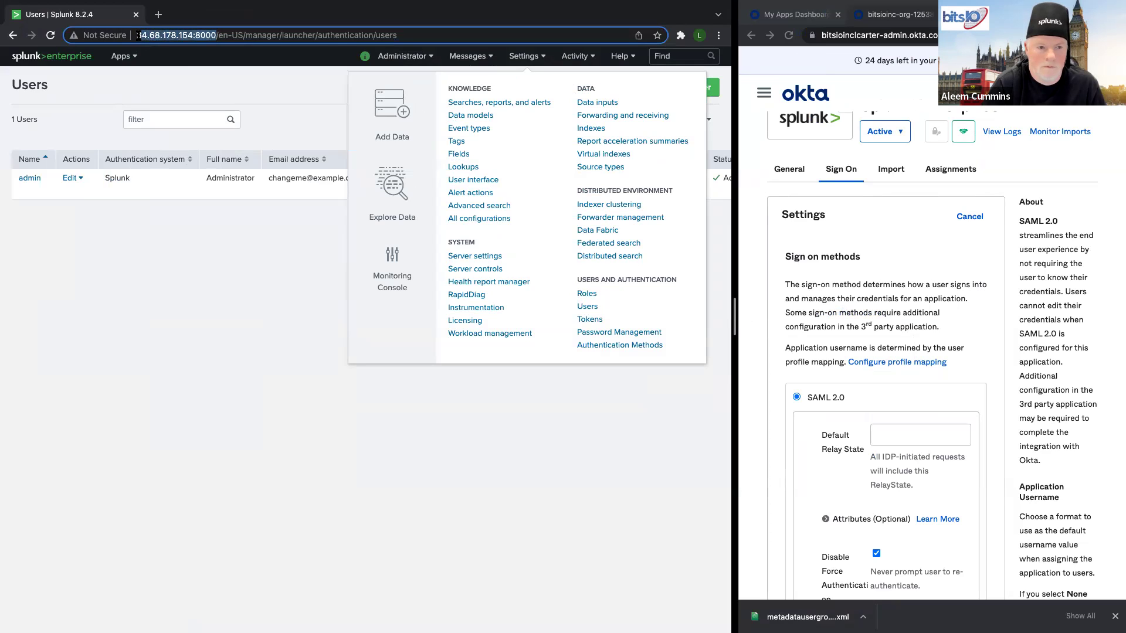
{"action": "key", "text": "super+c"}
Load the Splunk address in the private window and sign in to Okta with the saved credentials.
{"action": "key", "text": "super+shift+n"}
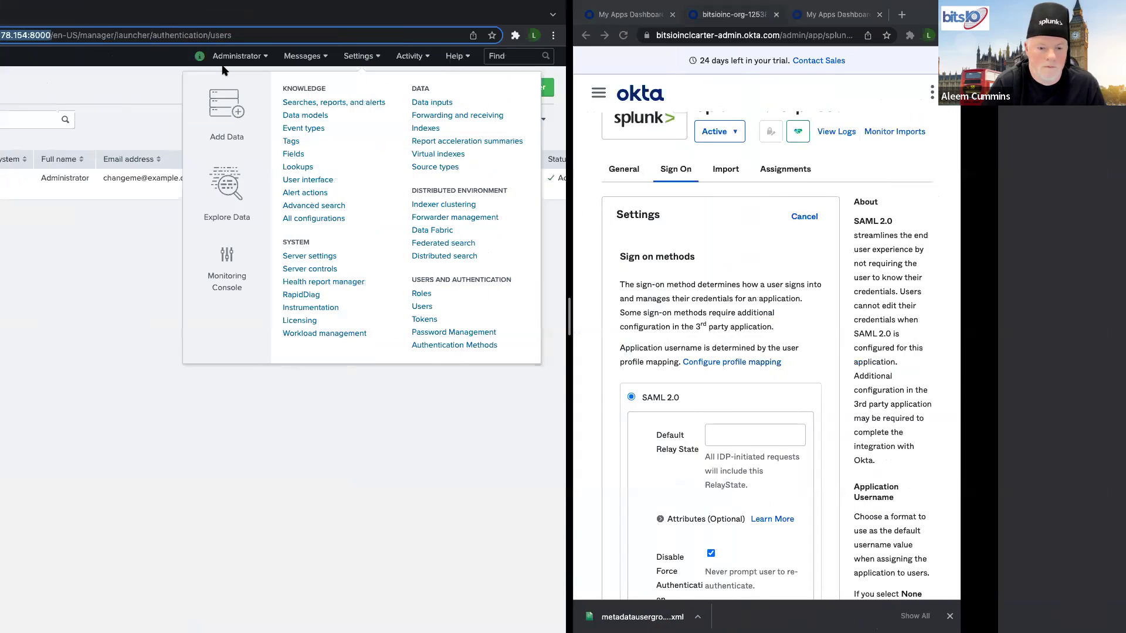
{"action": "key", "text": "super+v"}
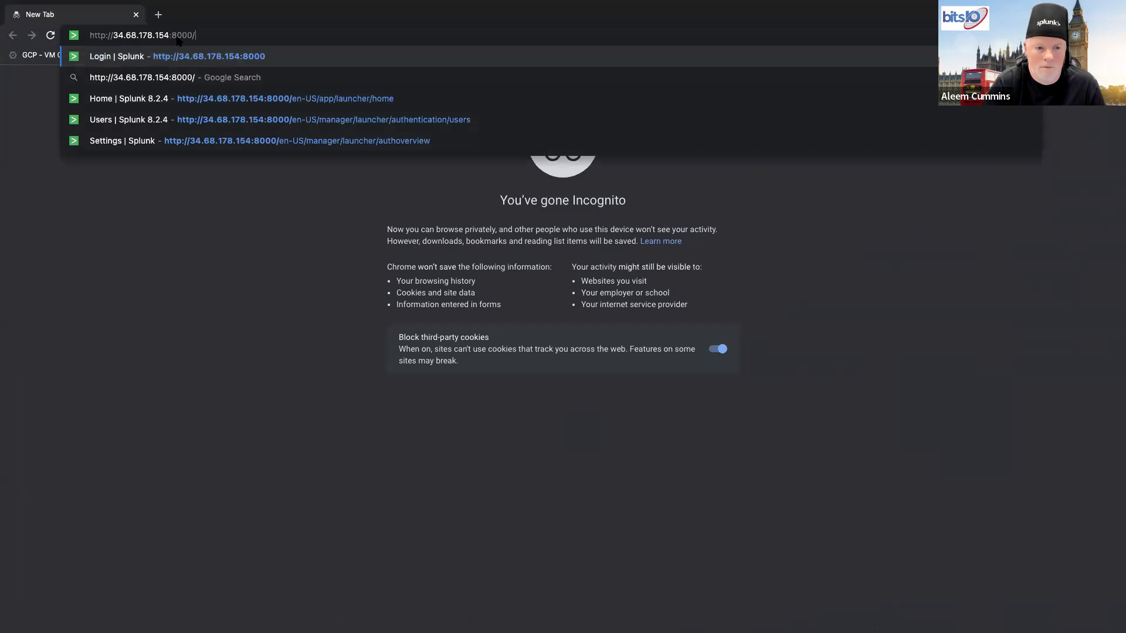
{"action": "left_click", "coordinate": [218, 55]}
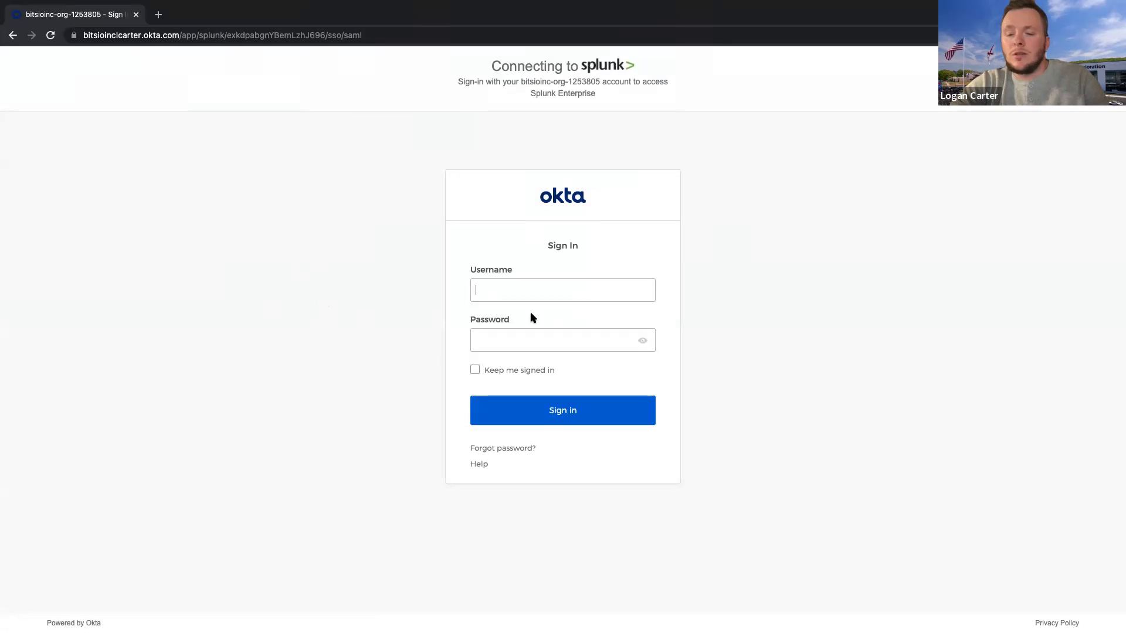
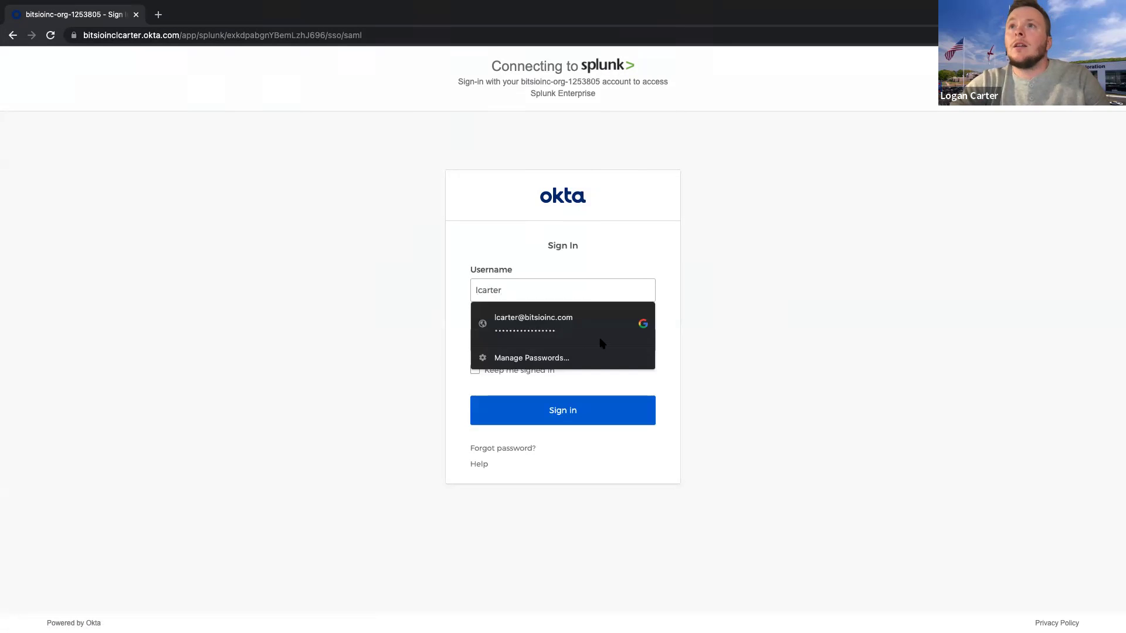
{"action": "left_click", "coordinate": [533, 316]}
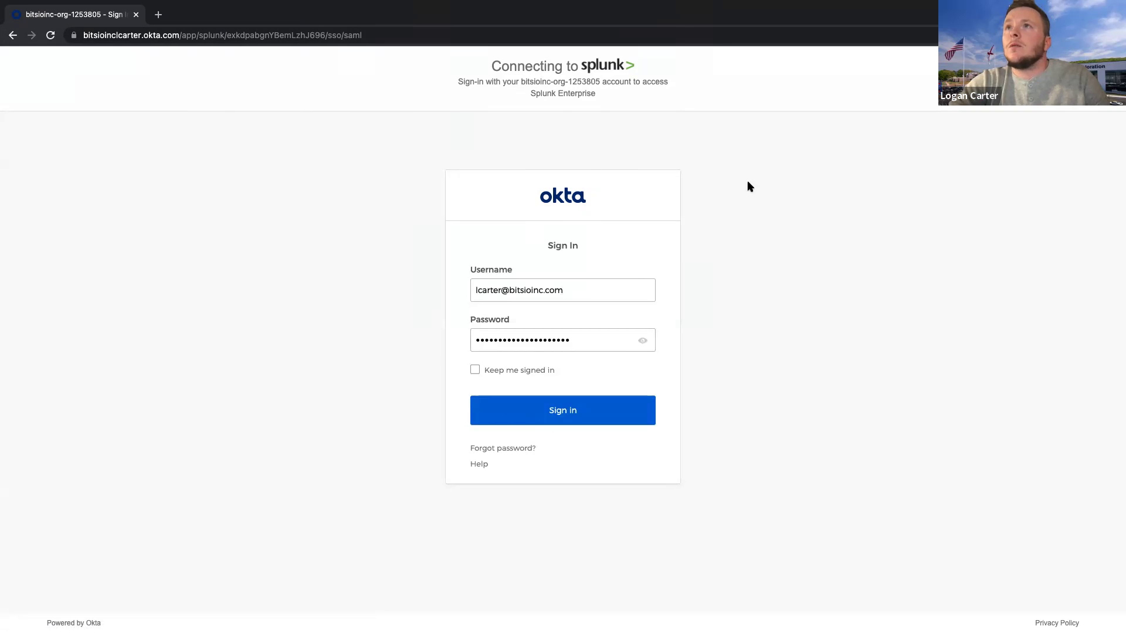
{"action": "left_click", "coordinate": [553, 410]}
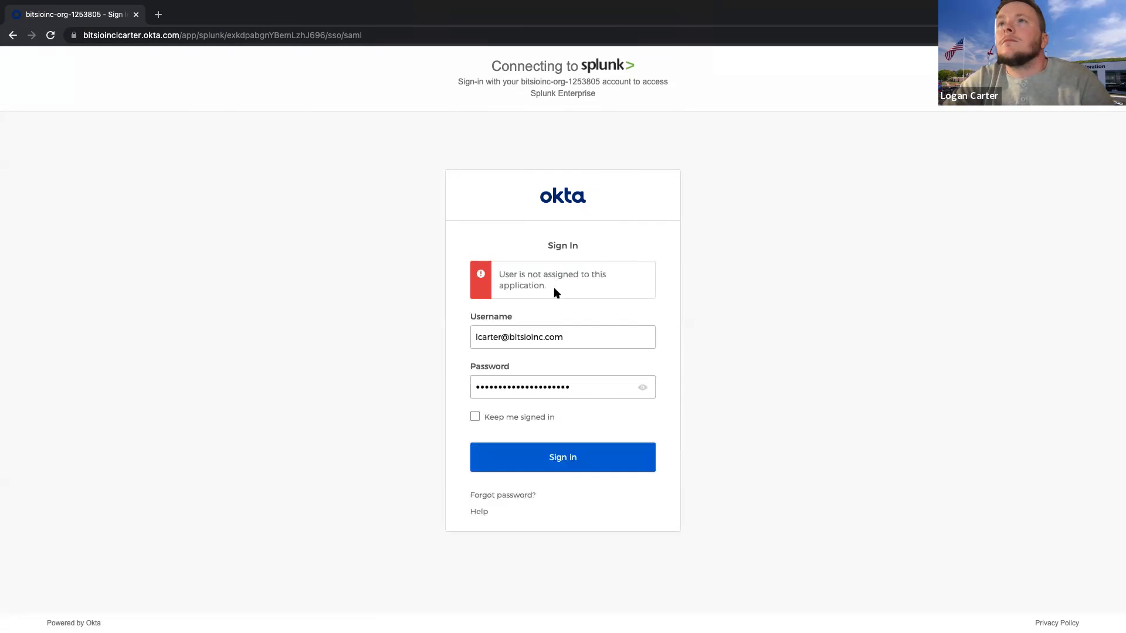
Retry the Okta sign-in with the domain removed from the username.
{"action": "left_click", "coordinate": [499, 337]}
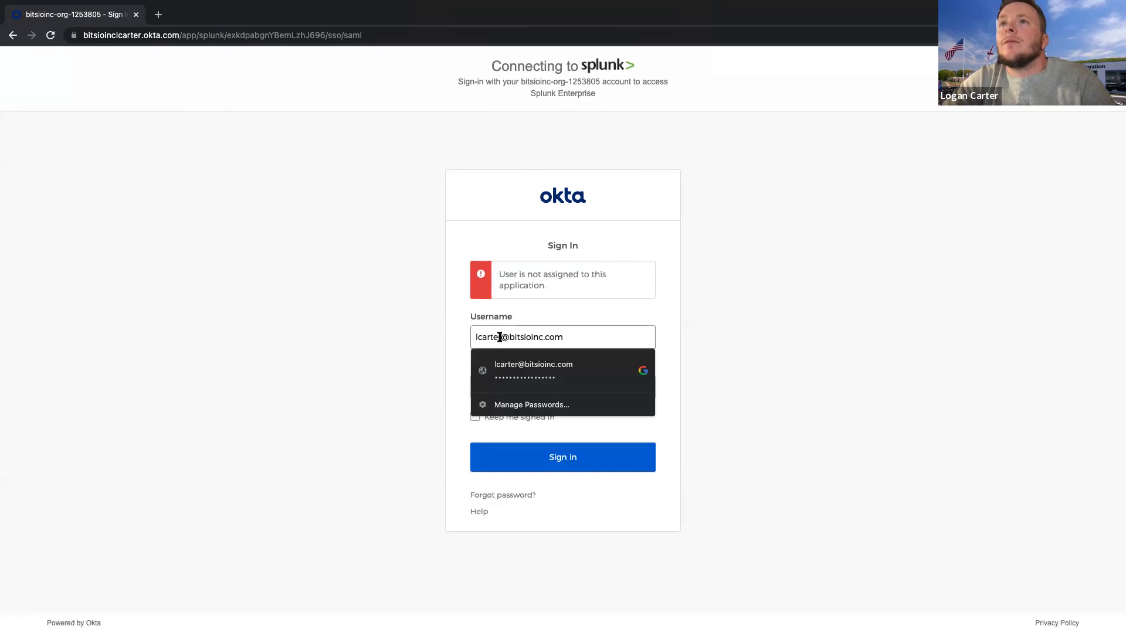
{"action": "left_click_drag", "start_coordinate": [503, 337], "coordinate": [586, 335]}
{"action": "key", "text": "BackSpace"}
{"action": "key", "text": "Return"}
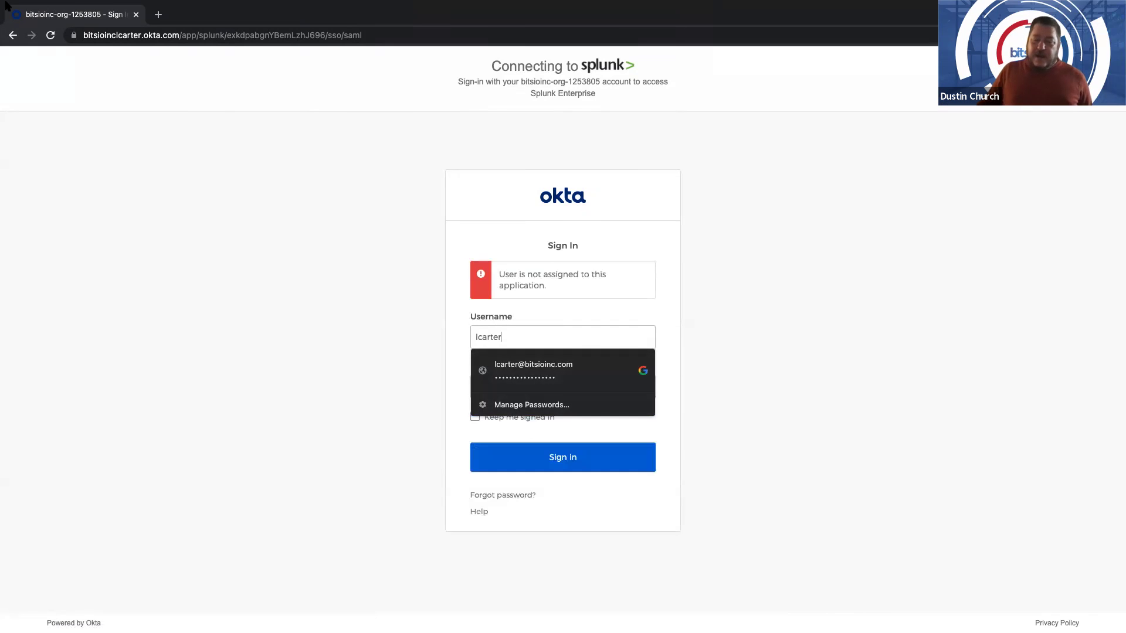
{"action": "key", "text": "ctrl+Left"}
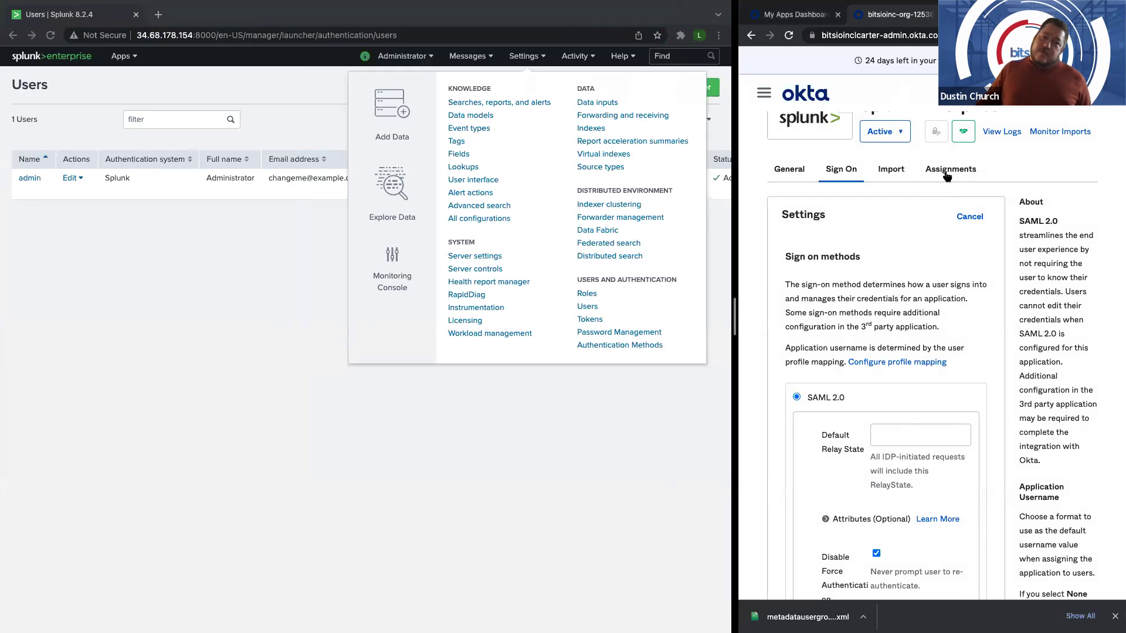
Assign Okta's Splunk Enterprise app to the first listed person via Assign to People.
{"action": "left_click", "coordinate": [946, 175]}
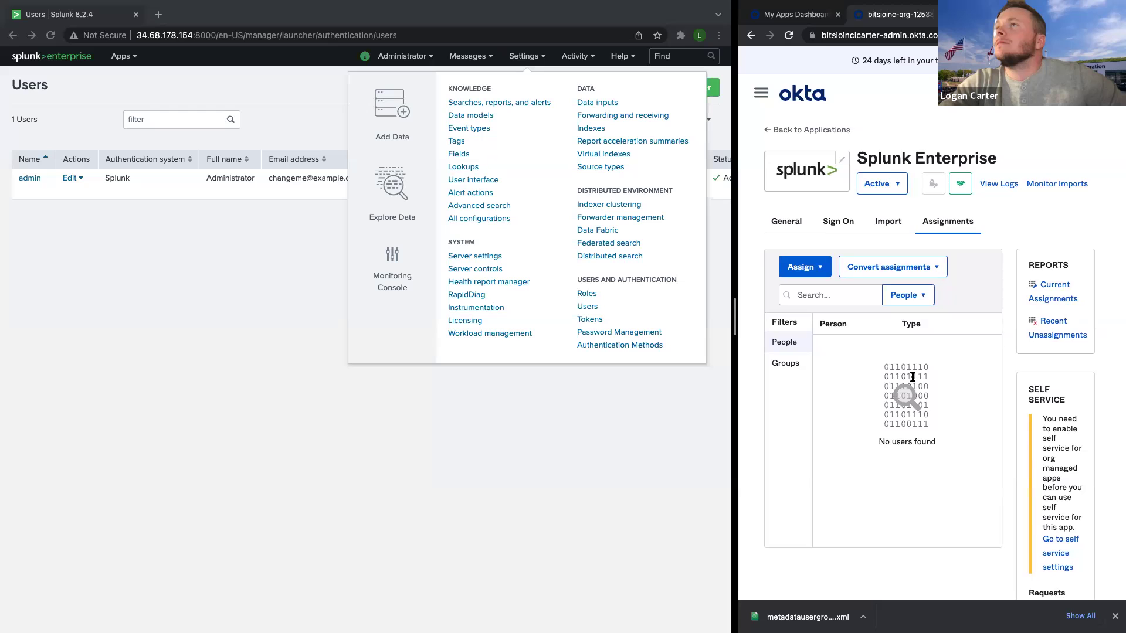
{"action": "left_click", "coordinate": [807, 267]}
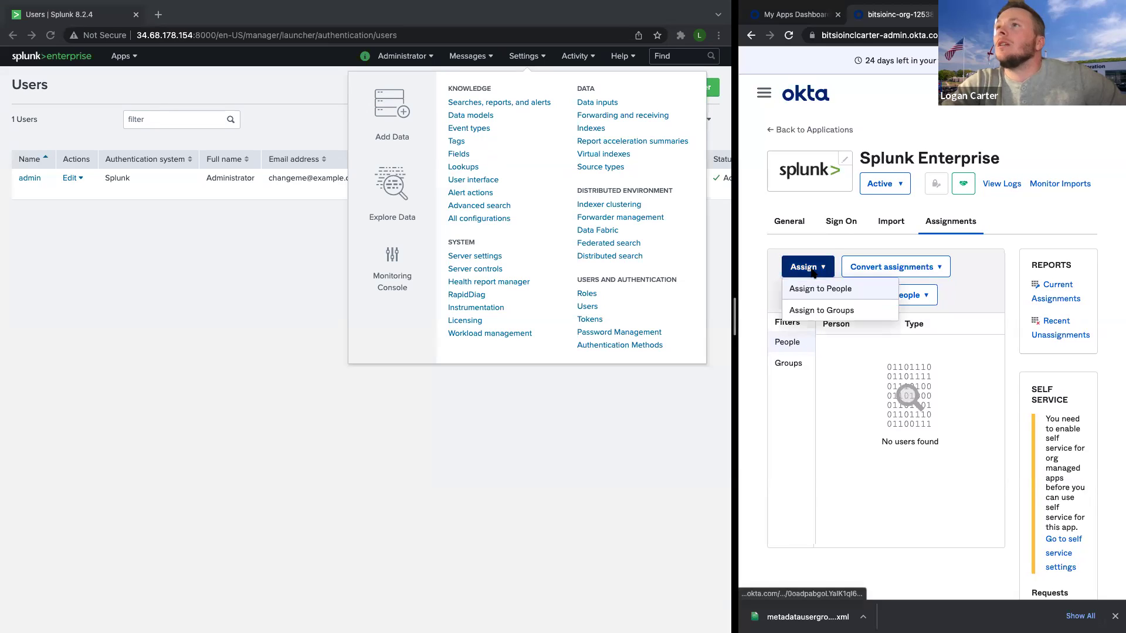
{"action": "left_click", "coordinate": [824, 290]}
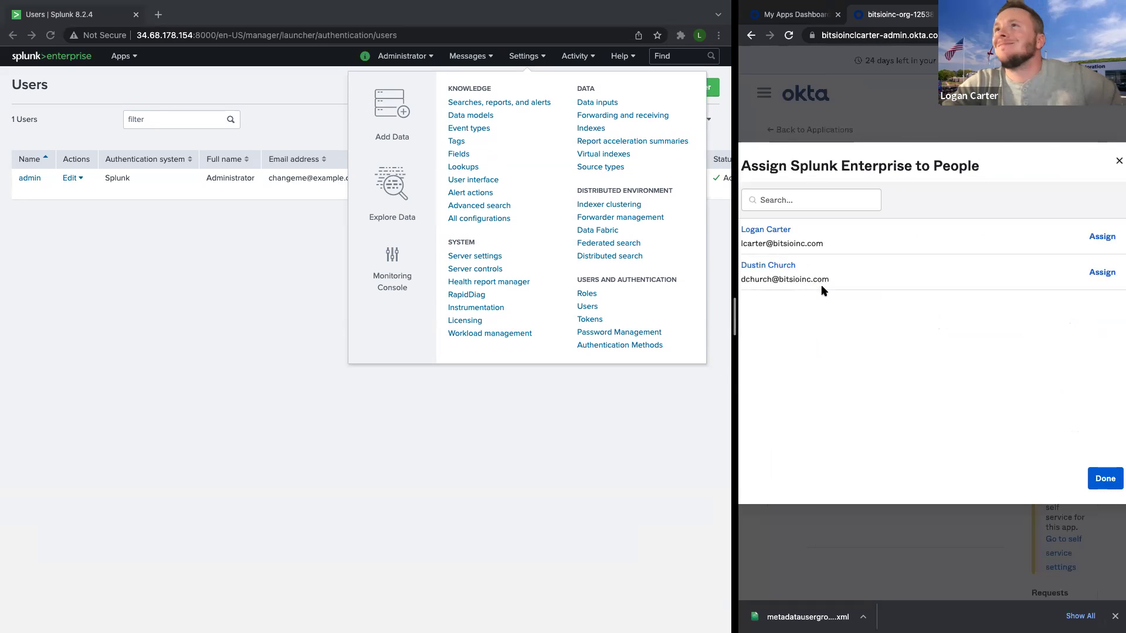
{"action": "left_click", "coordinate": [1102, 237]}
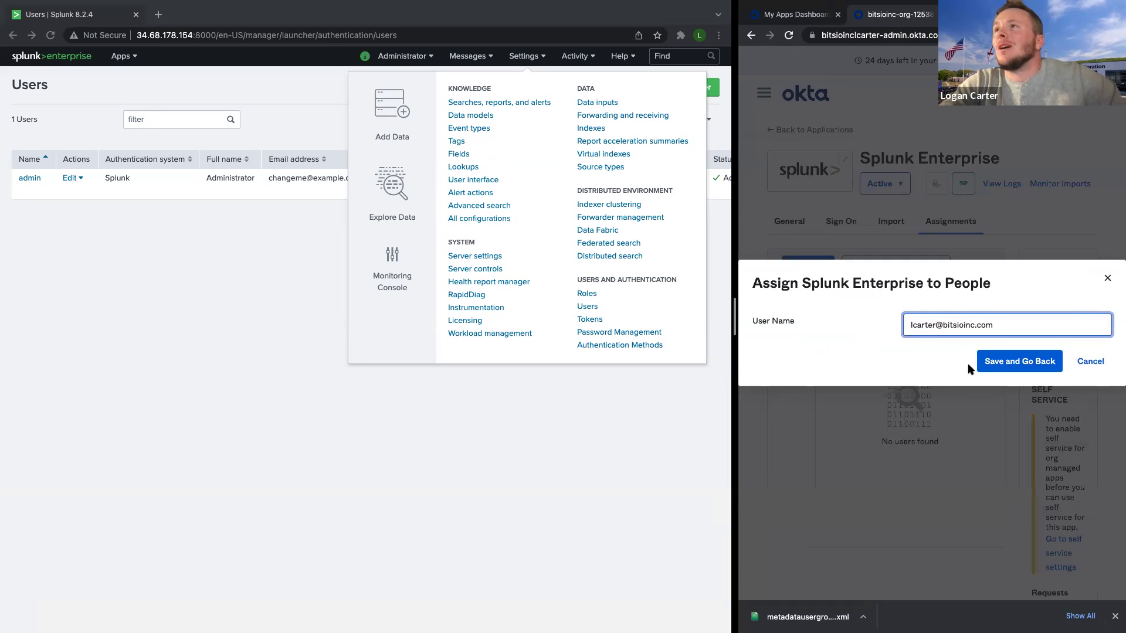
{"action": "left_click", "coordinate": [993, 368]}
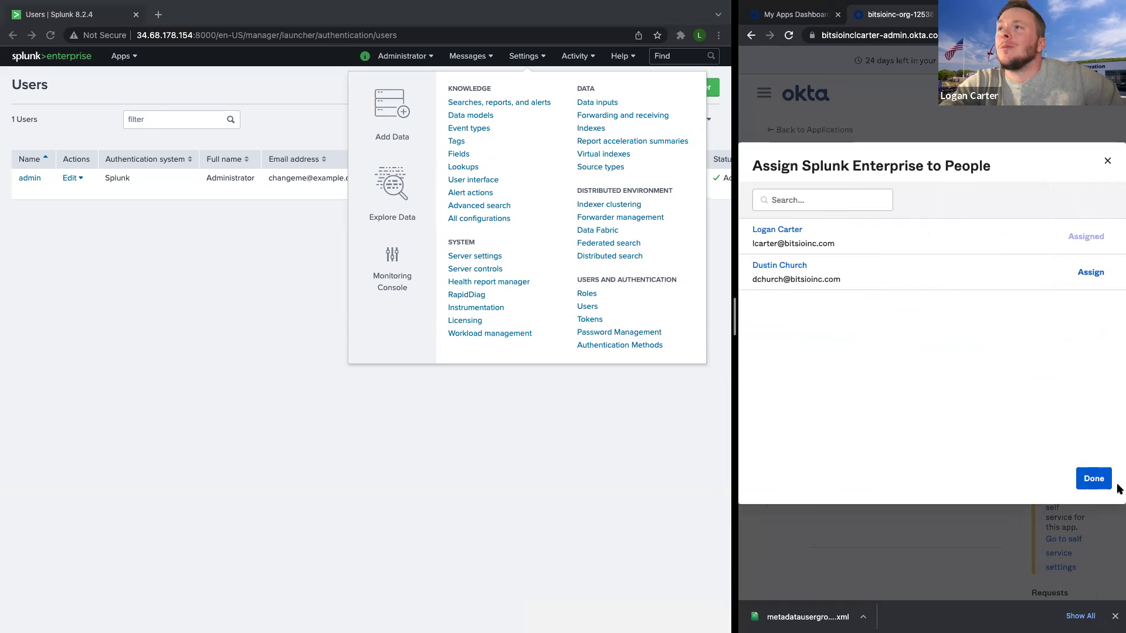
{"action": "left_click", "coordinate": [1093, 478]}
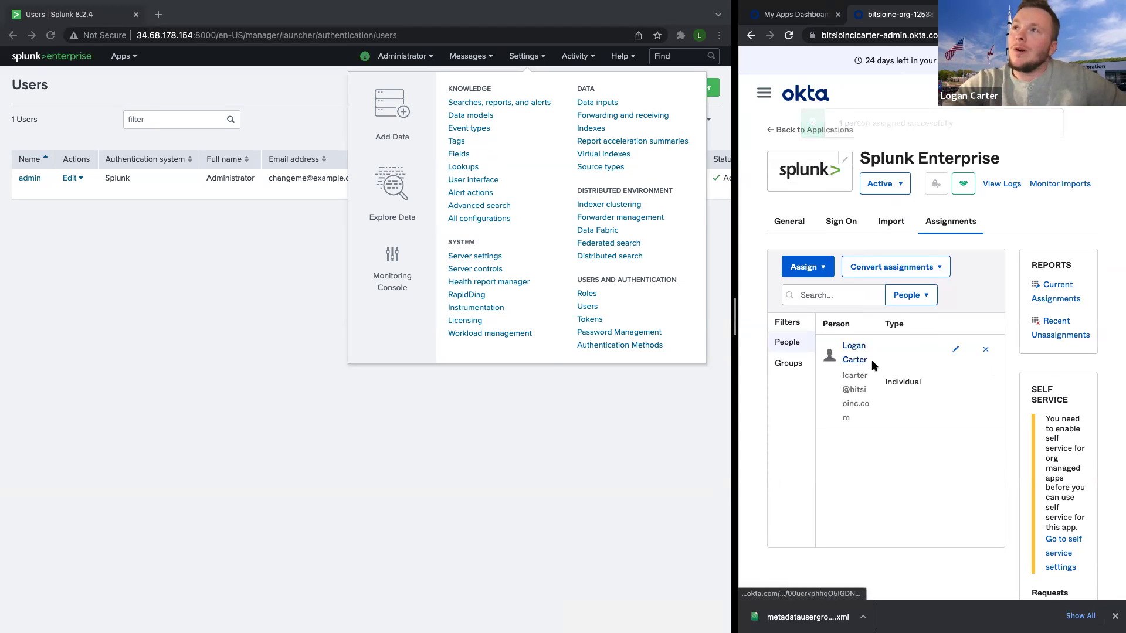
Reload Splunk's authentication configuration from the Authentication Methods page.
{"action": "left_click", "coordinate": [156, 259]}
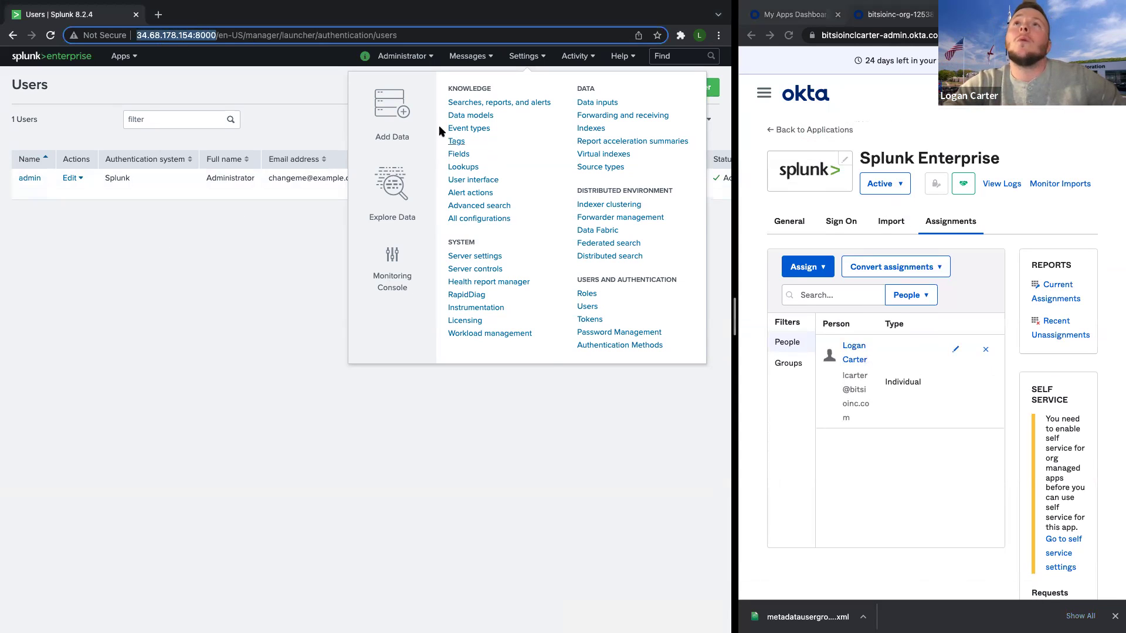
{"action": "left_click", "coordinate": [605, 346]}
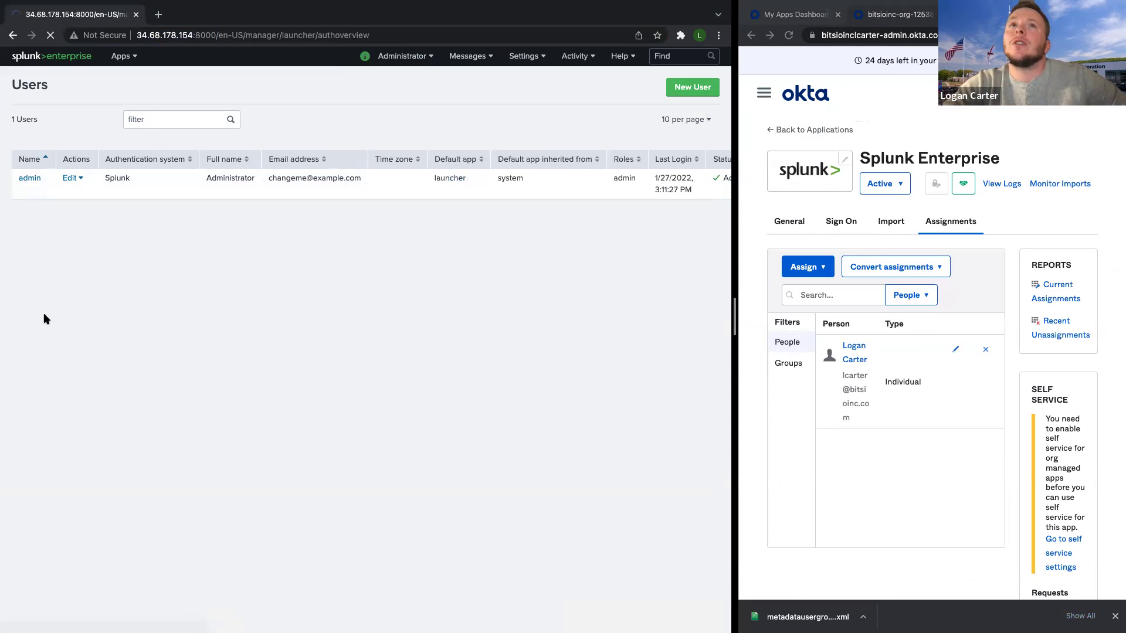
{"action": "left_click", "coordinate": [173, 376]}
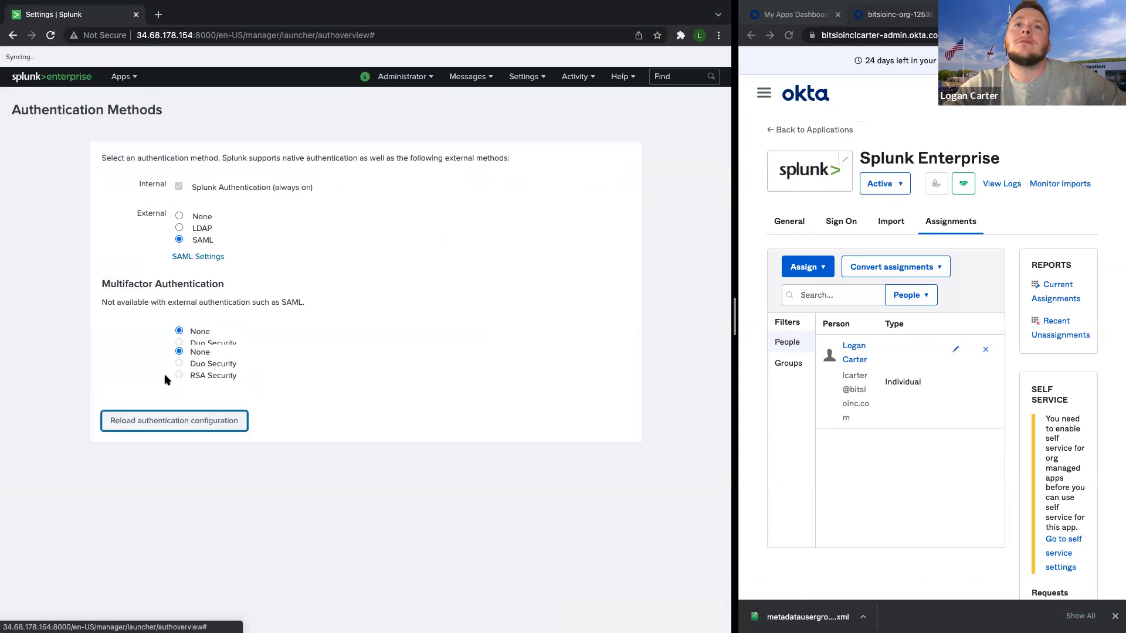
{"action": "key", "text": "ctrl+Right"}
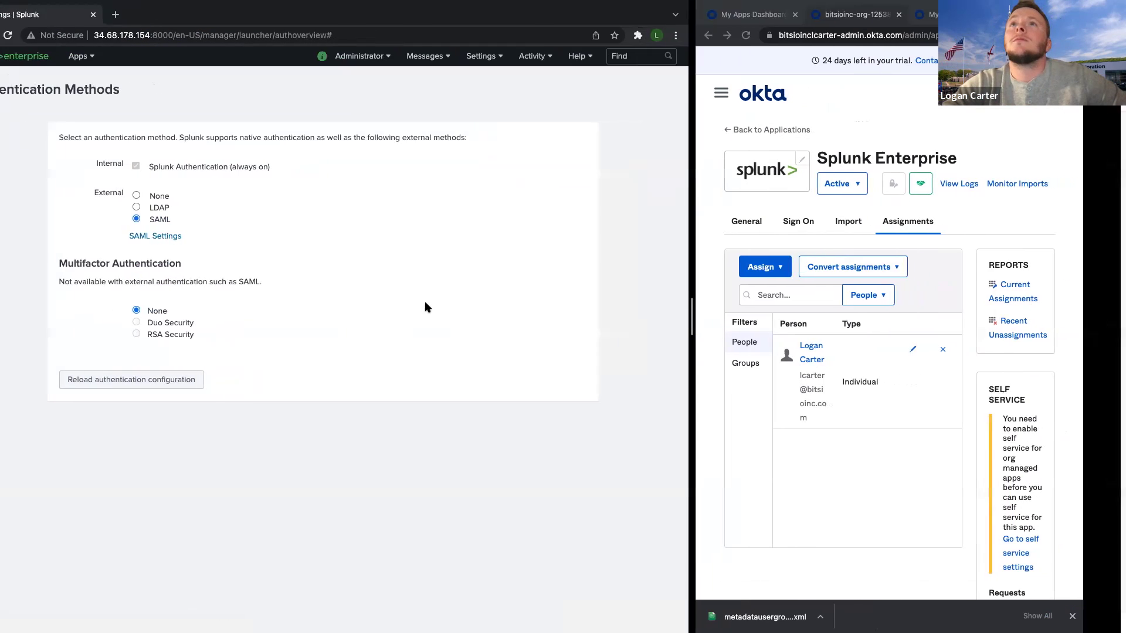
Paste the Splunk server address again to restart the SAML login.
{"action": "left_click", "coordinate": [13, 36]}
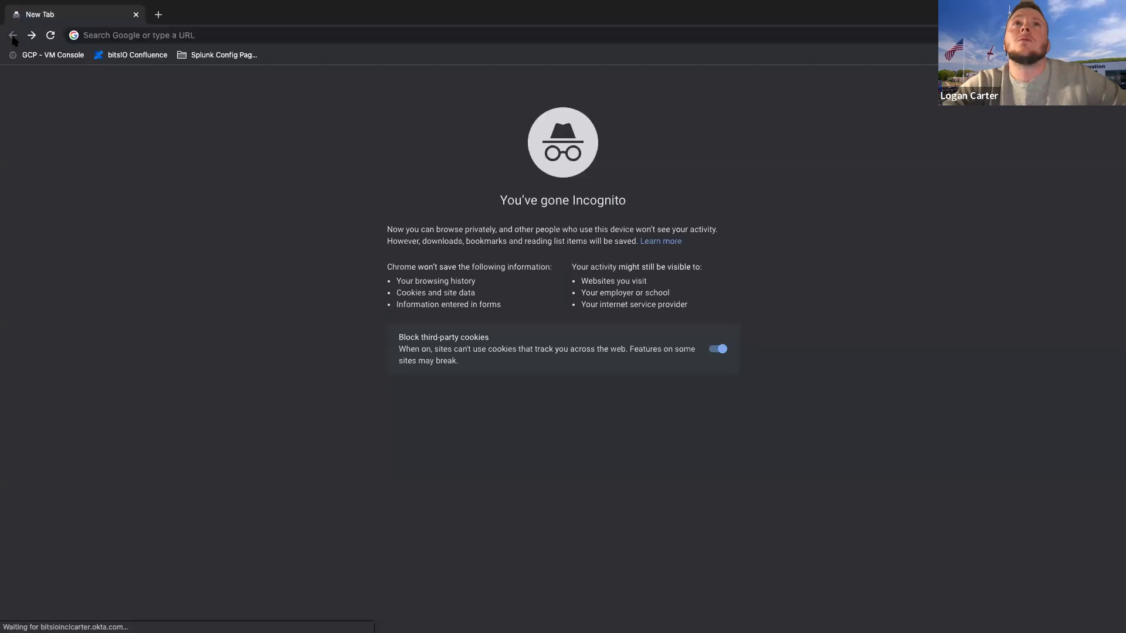
{"action": "left_click", "coordinate": [155, 39]}
{"action": "key", "text": "super+v"}
{"action": "key", "text": "Return"}
Sign in through Okta with the saved credentials, send anyway, and permanently dismiss the migration notice.
{"action": "left_click", "coordinate": [508, 284]}
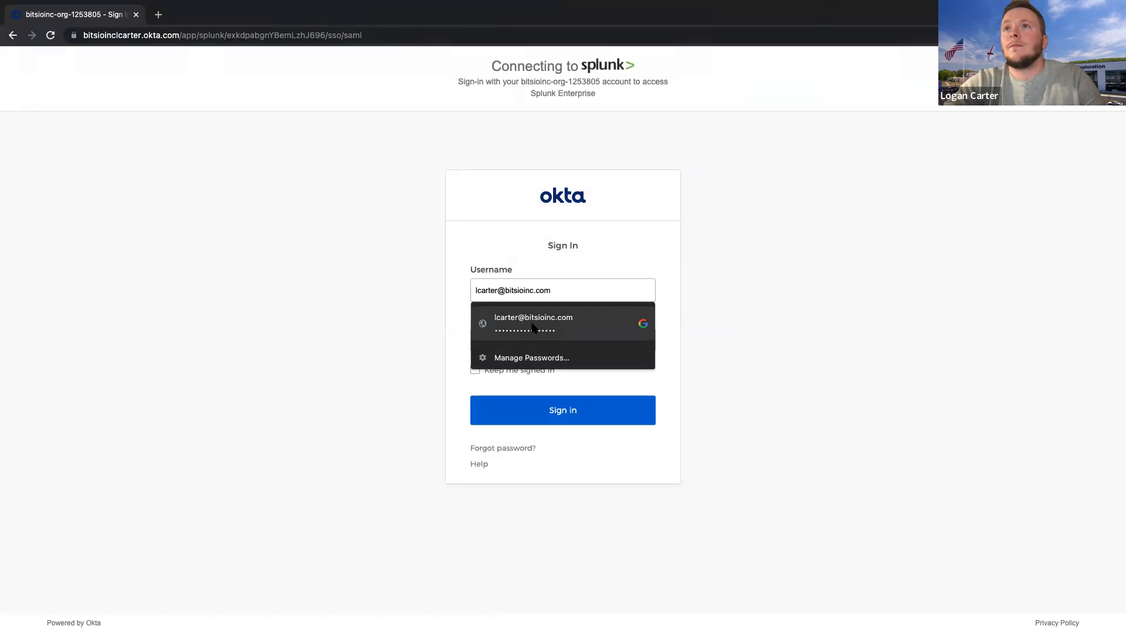
{"action": "left_click", "coordinate": [535, 326]}
{"action": "left_click", "coordinate": [542, 413]}
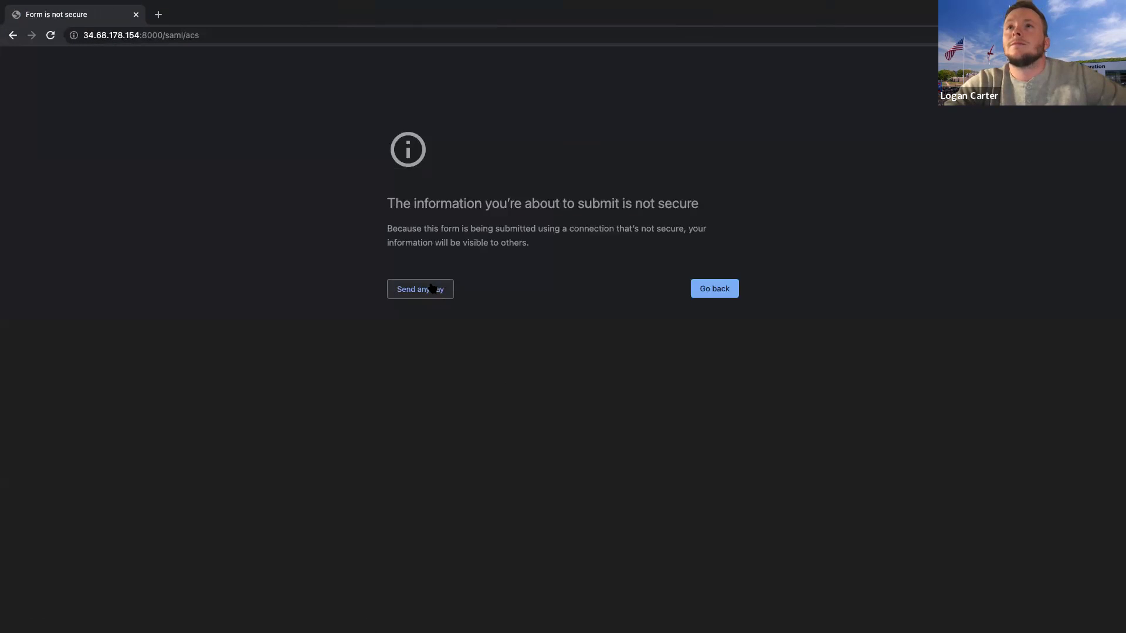
{"action": "left_click", "coordinate": [432, 289]}
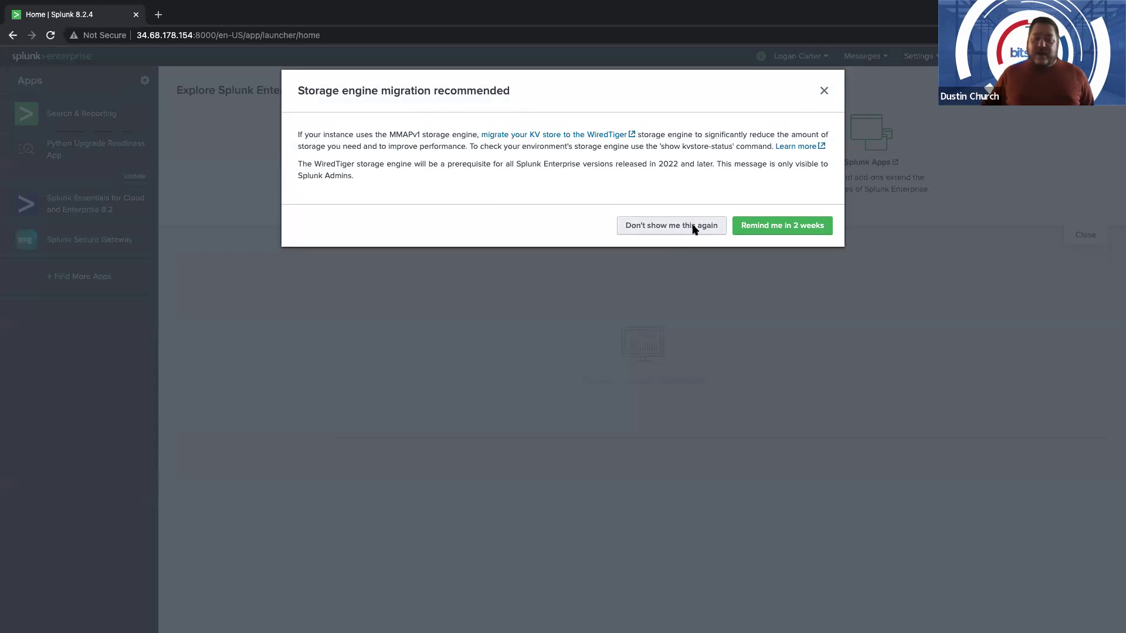
{"action": "left_click", "coordinate": [693, 228]}
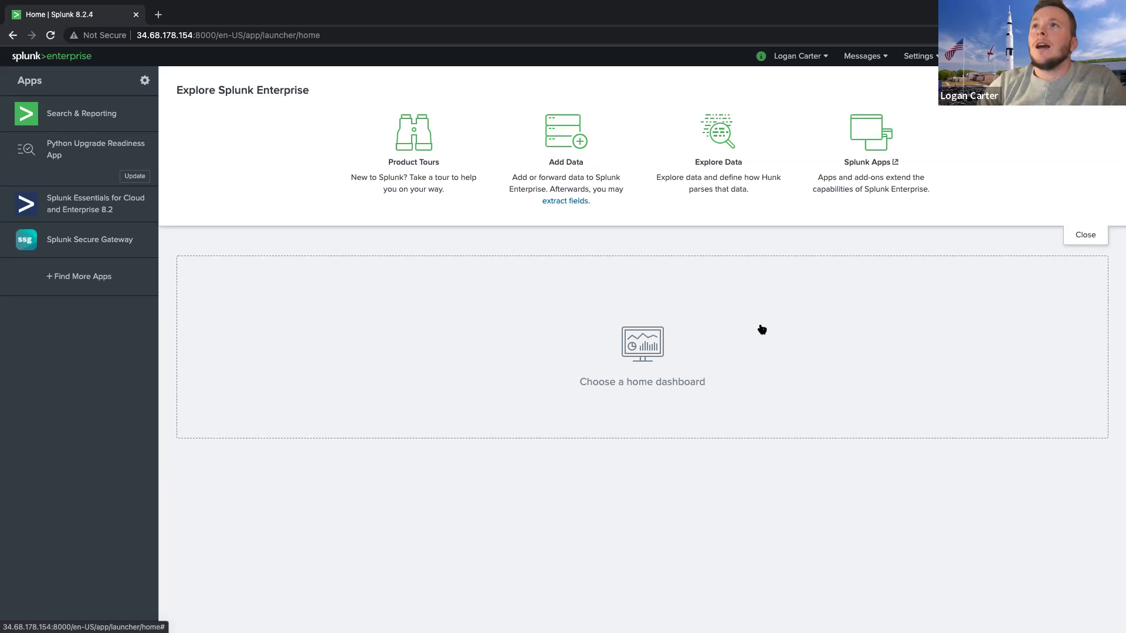
Widen the Okta pane, then open Settings > Users in the full-screen Splunk session.
{"action": "key", "text": "ctrl+Left"}
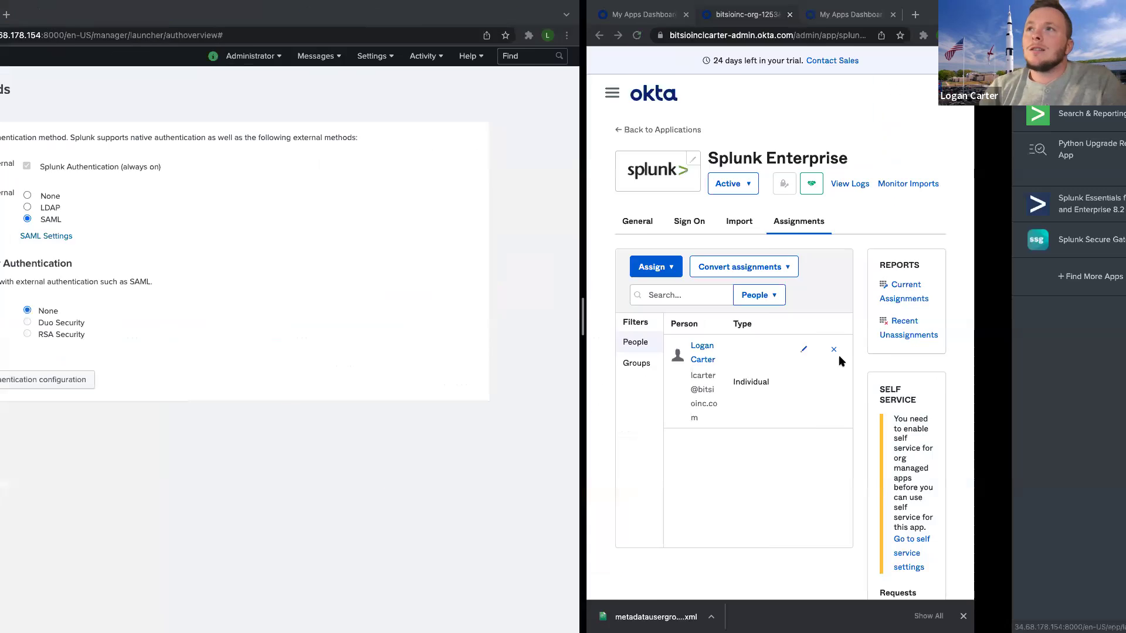
{"action": "left_click_drag", "start_coordinate": [734, 312], "coordinate": [466, 354]}
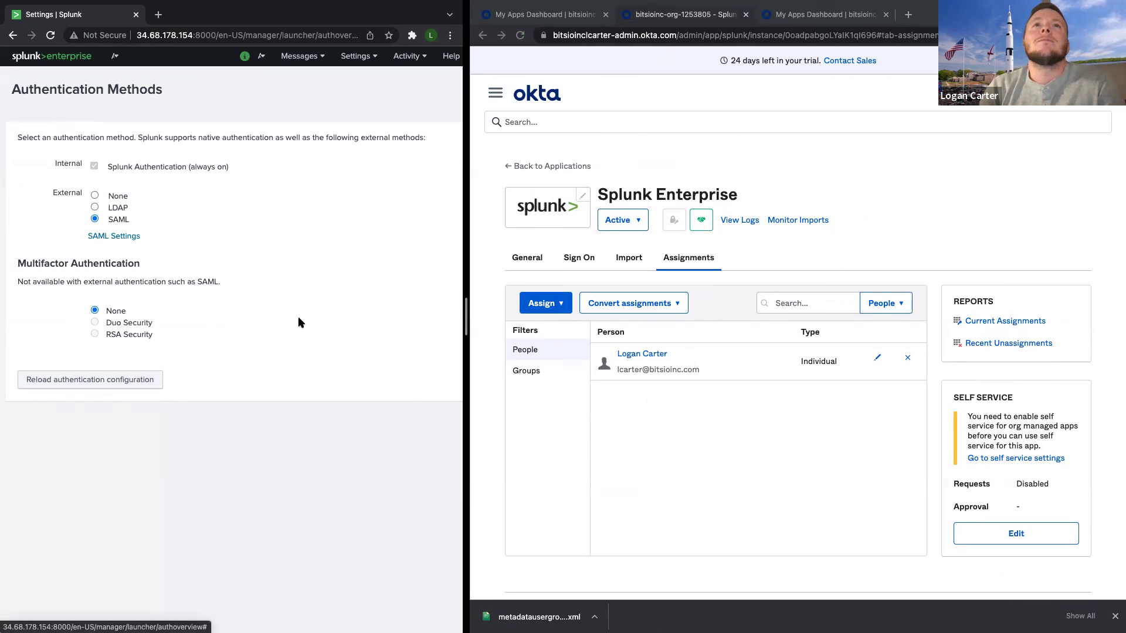
{"action": "key", "text": "ctrl+Right"}
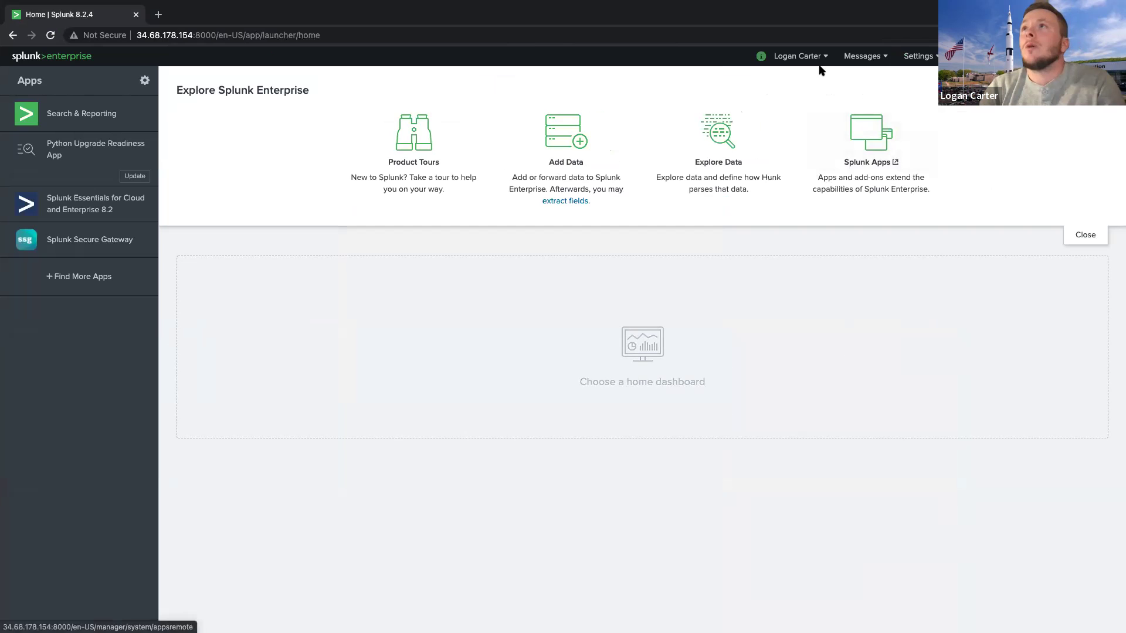
{"action": "left_click", "coordinate": [818, 56]}
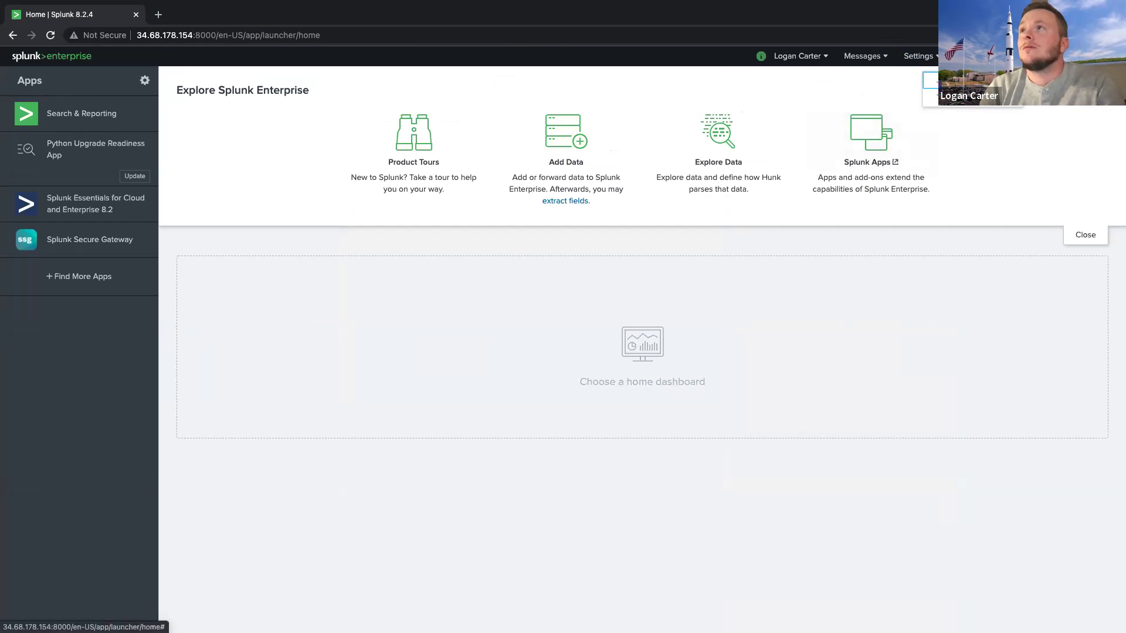
{"action": "left_click", "coordinate": [918, 57]}
{"action": "left_click", "coordinate": [977, 306]}
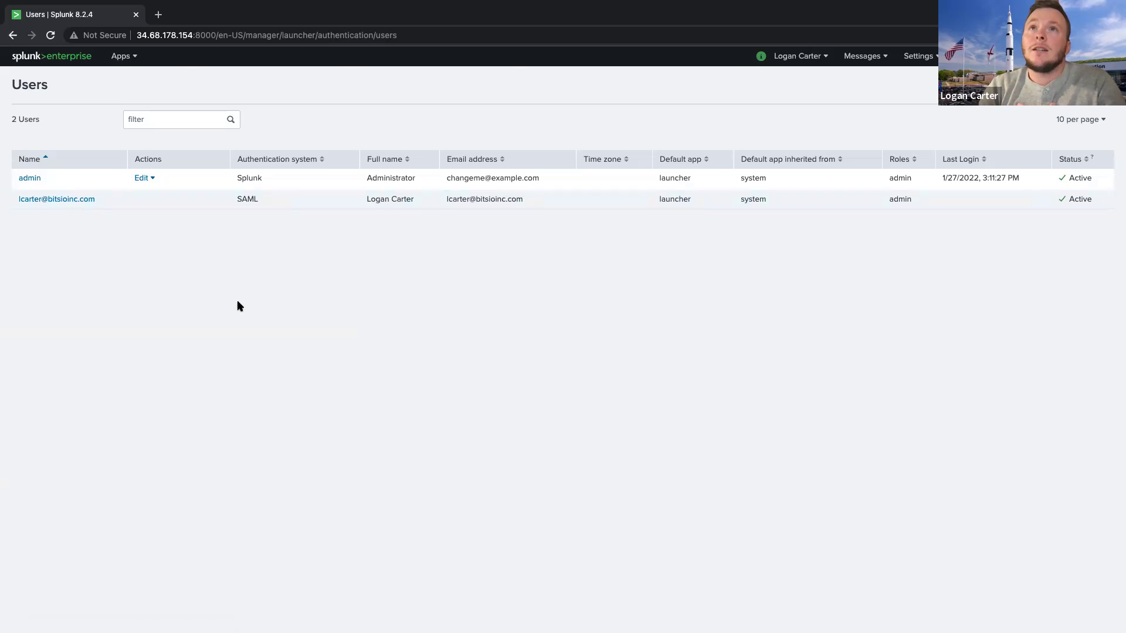
{"action": "key", "text": "ctrl+Left"}
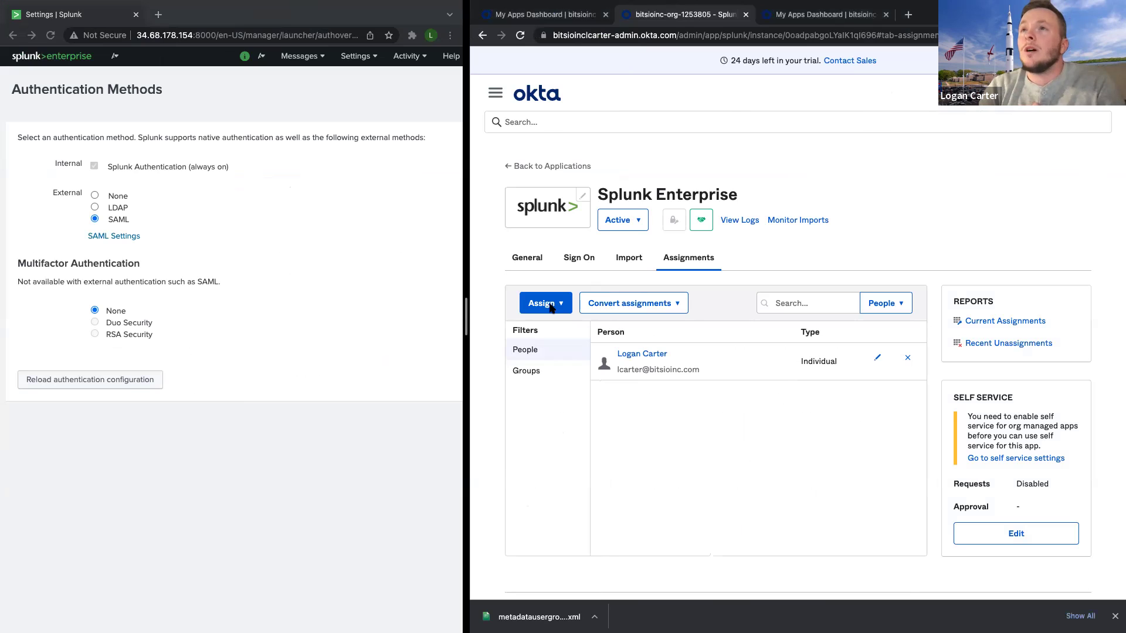
Look up the second person's Okta profile from the Assign to People list.
{"action": "left_click", "coordinate": [551, 308]}
{"action": "left_click", "coordinate": [583, 331]}
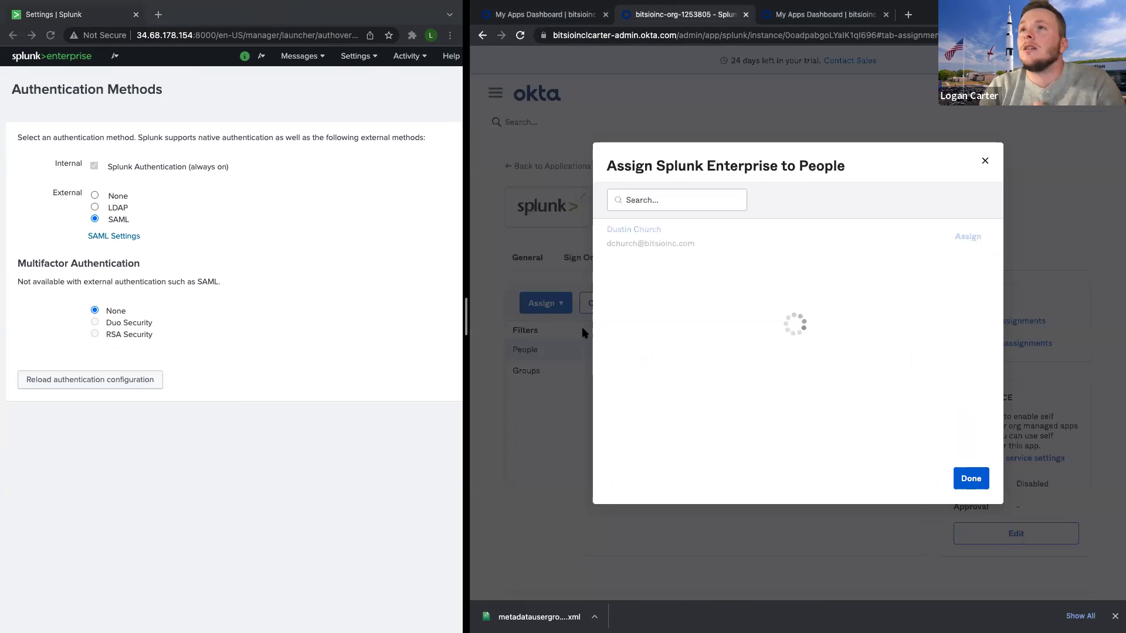
{"action": "left_click", "coordinate": [645, 230]}
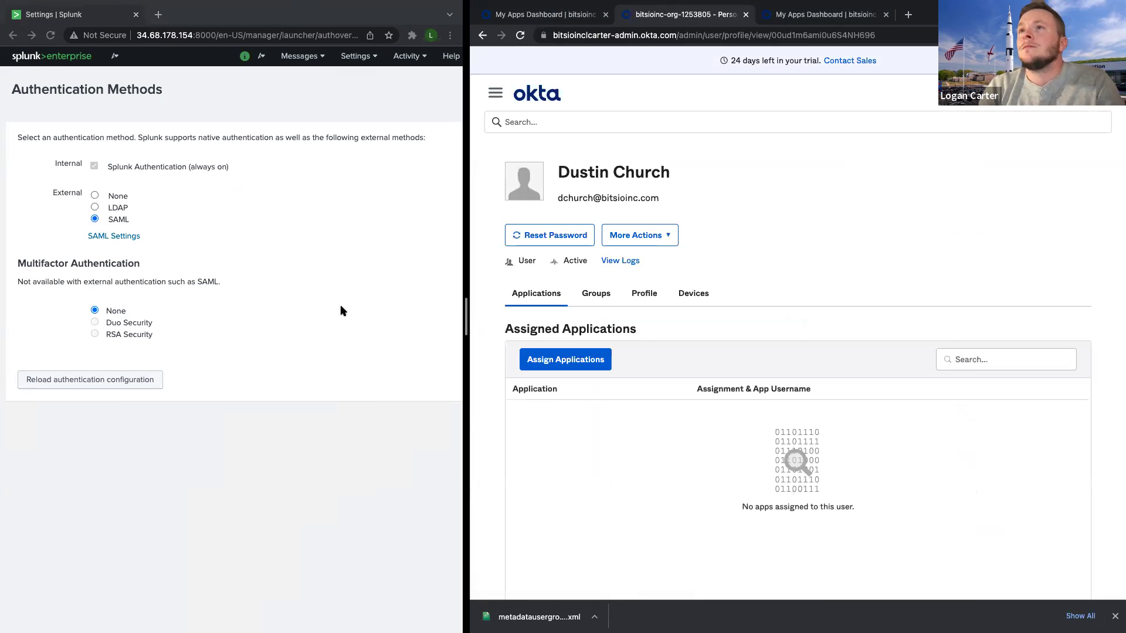
{"action": "left_click", "coordinate": [107, 381]}
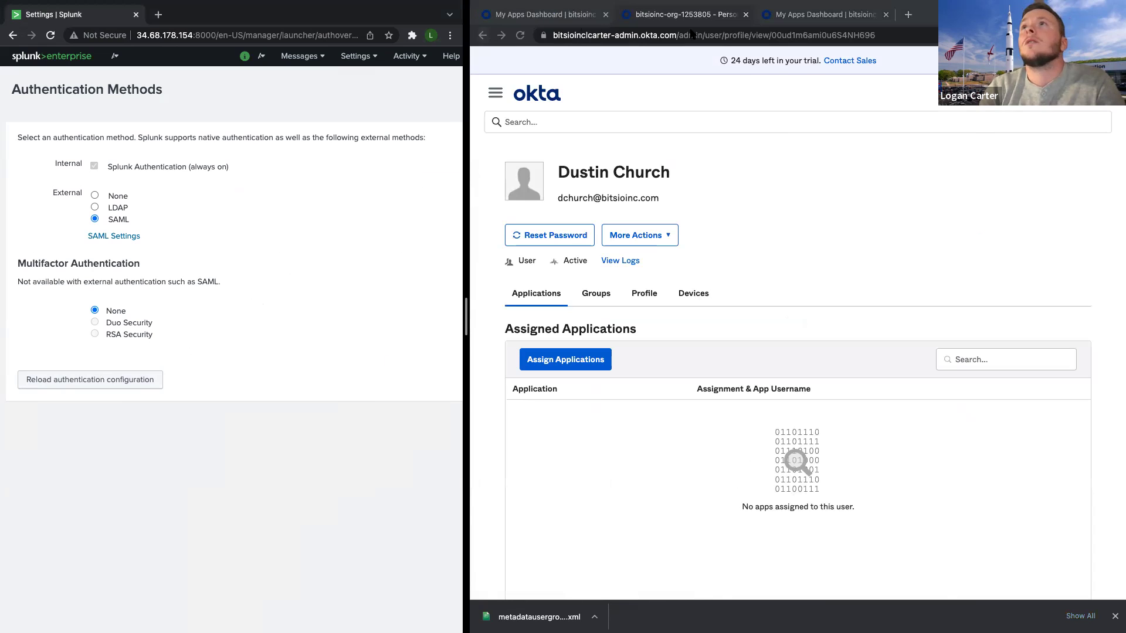
{"action": "left_click", "coordinate": [486, 37]}
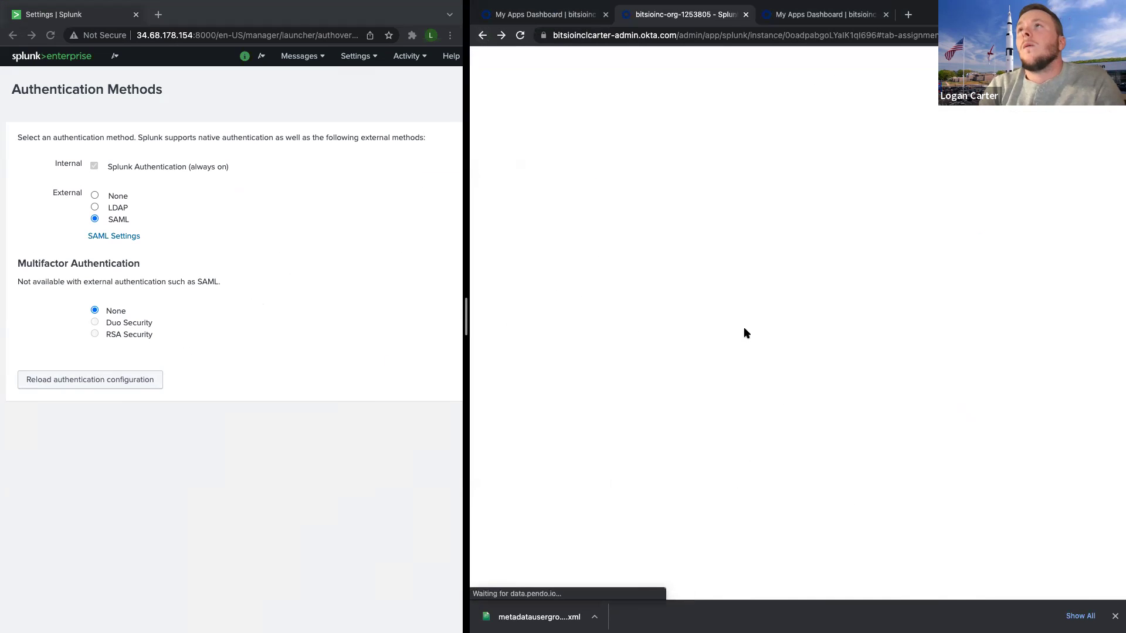
Assign the Splunk Enterprise app to the second person, then reload Splunk's authentication configuration.
{"action": "left_click", "coordinate": [544, 303]}
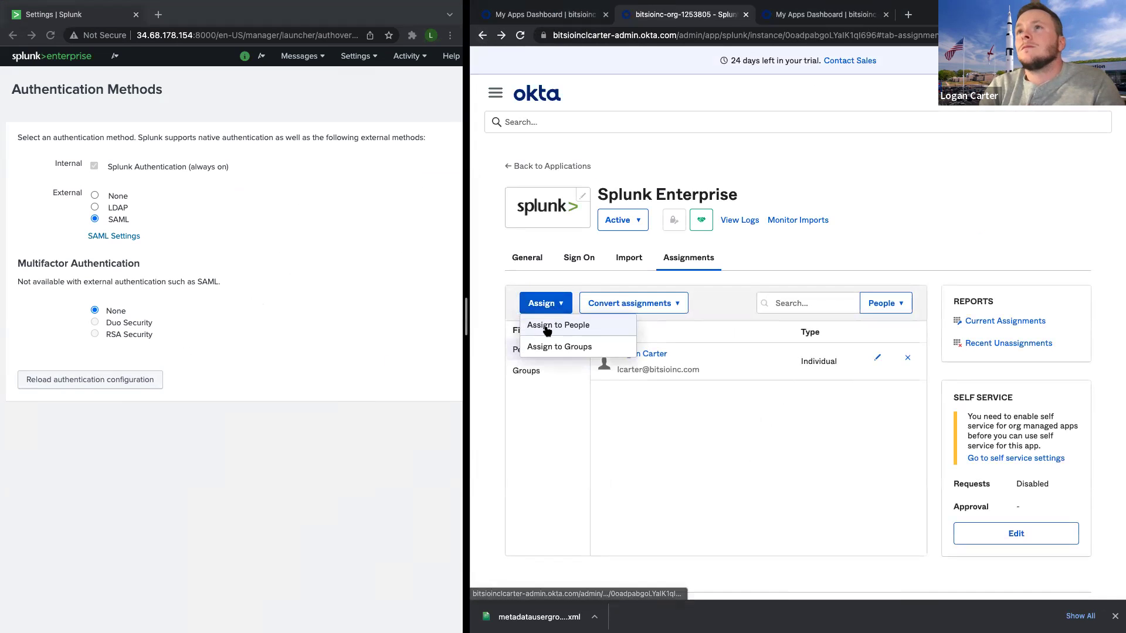
{"action": "left_click", "coordinate": [546, 331]}
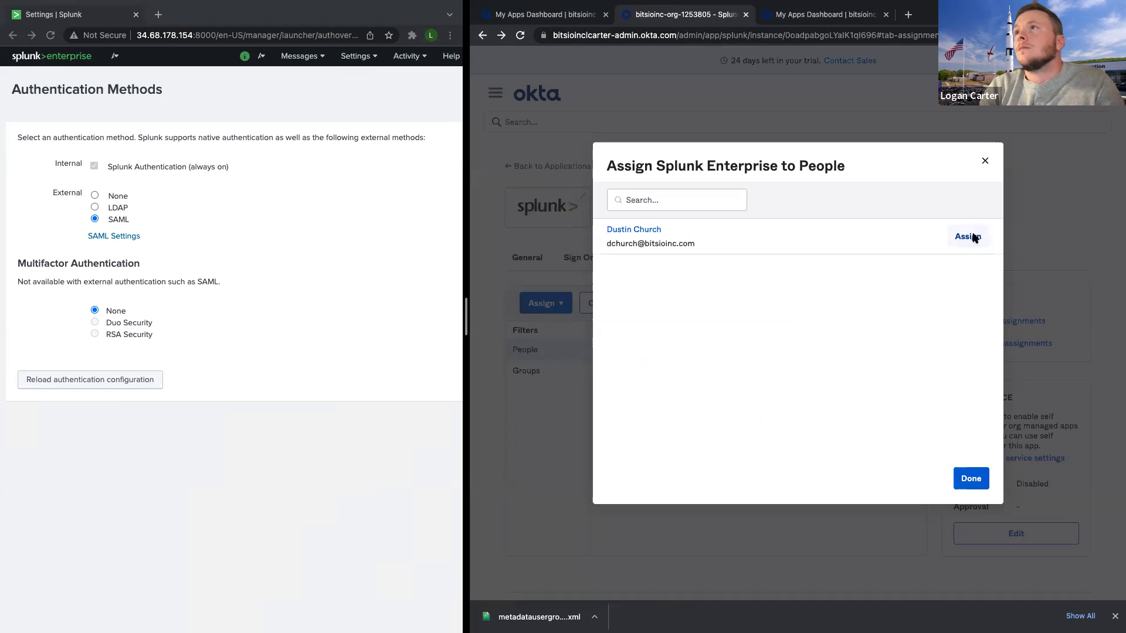
{"action": "left_click", "coordinate": [967, 237]}
{"action": "left_click", "coordinate": [903, 361]}
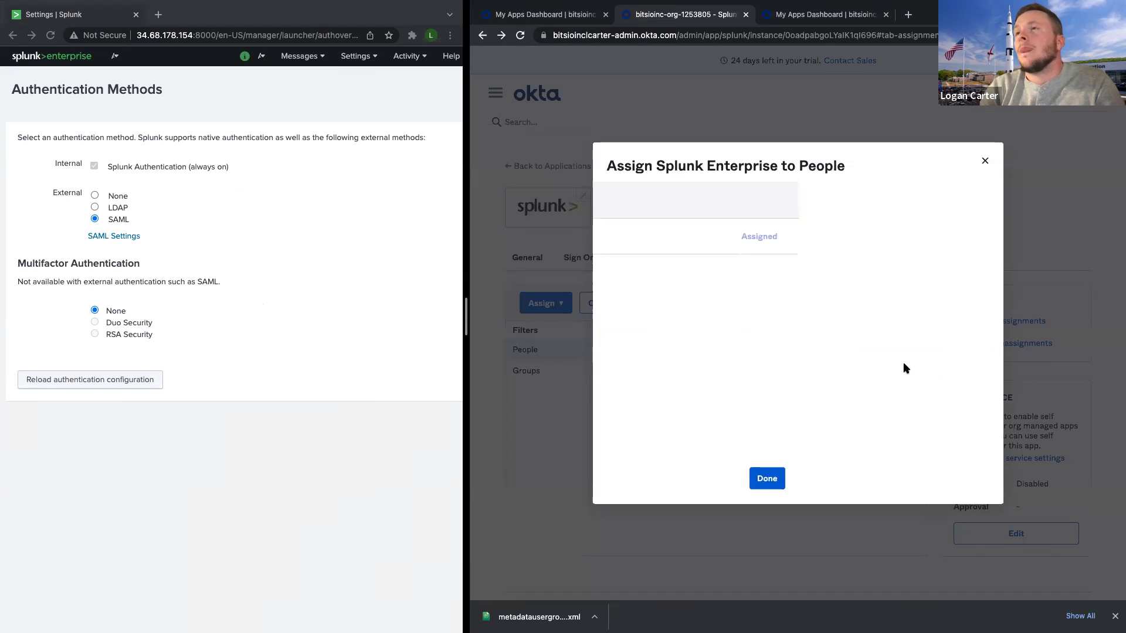
{"action": "left_click", "coordinate": [971, 478]}
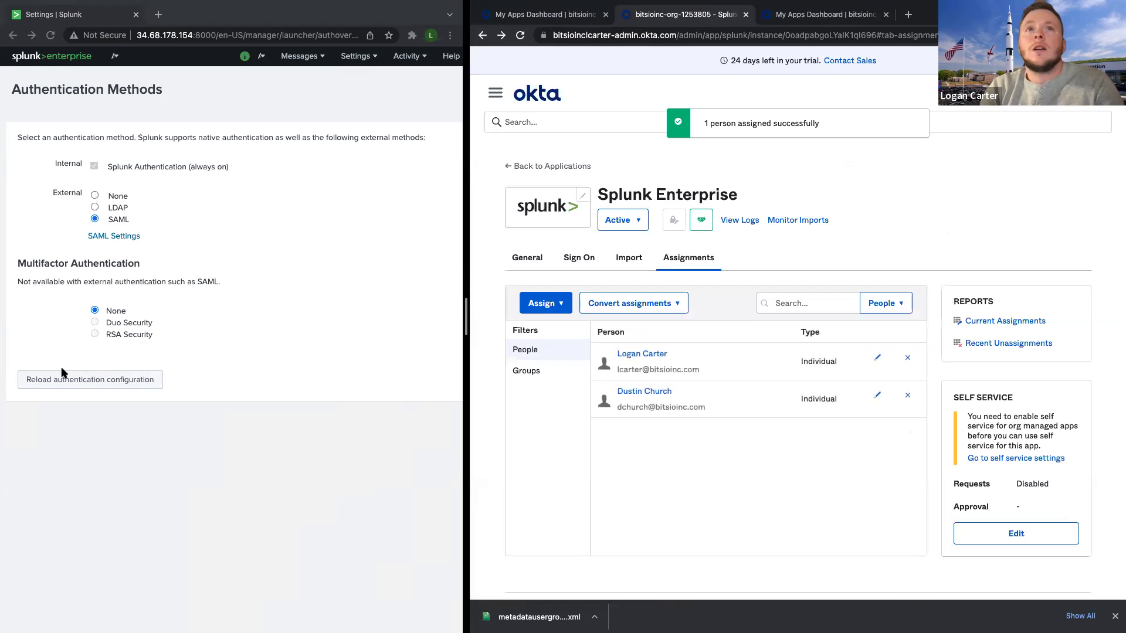
{"action": "left_click", "coordinate": [63, 382]}
{"action": "left_click", "coordinate": [63, 382]}
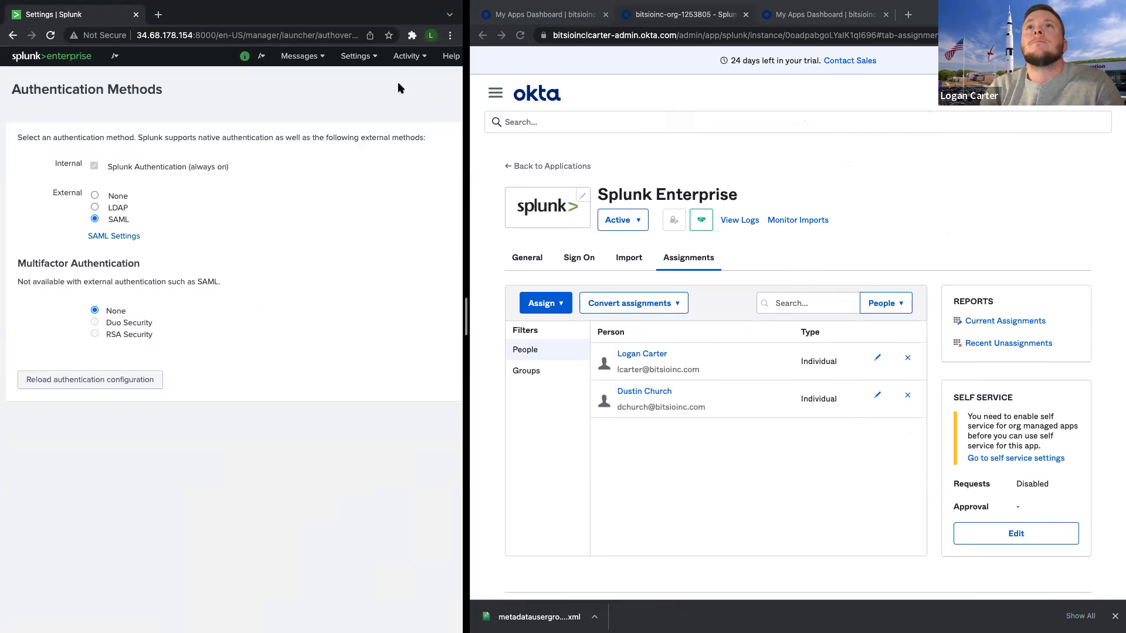
{"action": "left_click_drag", "start_coordinate": [463, 318], "coordinate": [620, 317]}
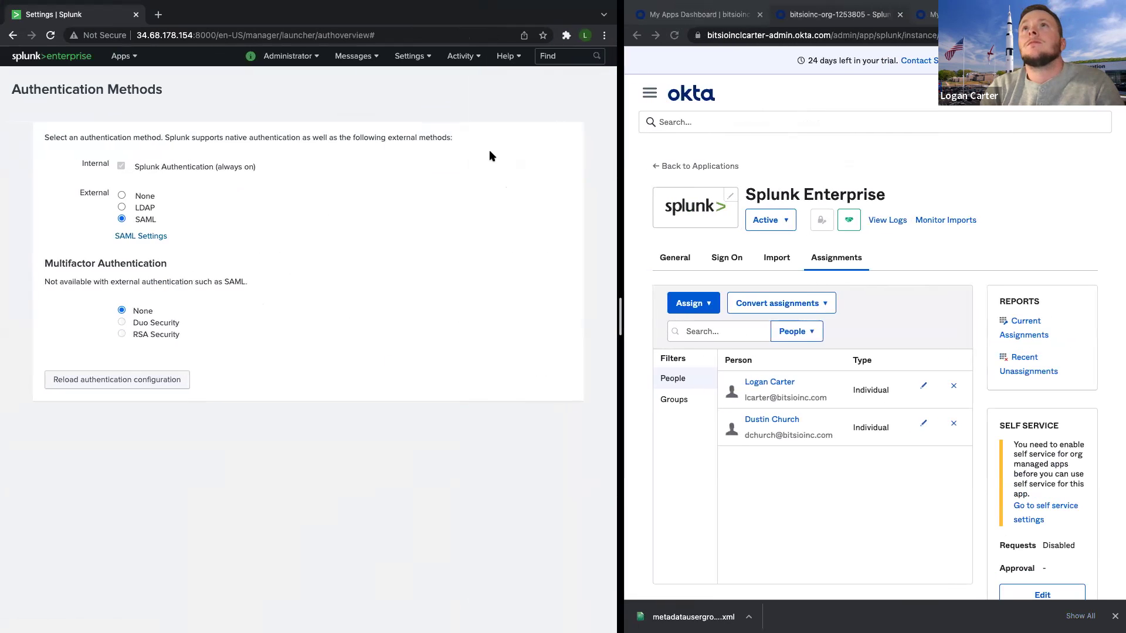
Open Settings > Users in the admin session and refresh the Users page in the SAML session.
{"action": "left_click", "coordinate": [466, 58]}
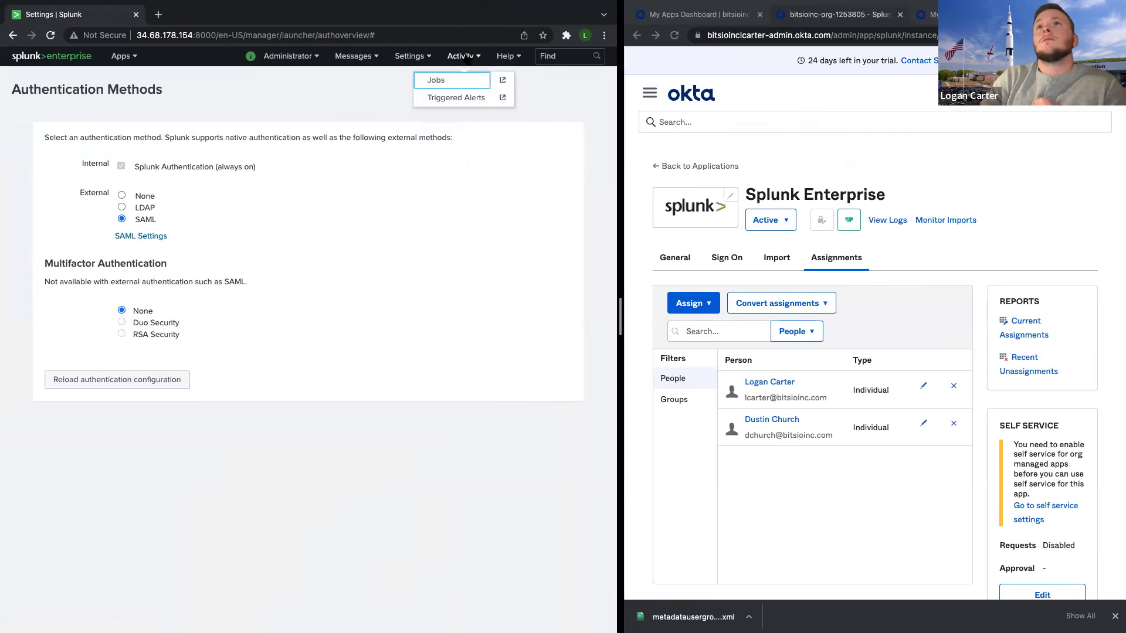
{"action": "left_click", "coordinate": [406, 56]}
{"action": "left_click", "coordinate": [471, 352]}
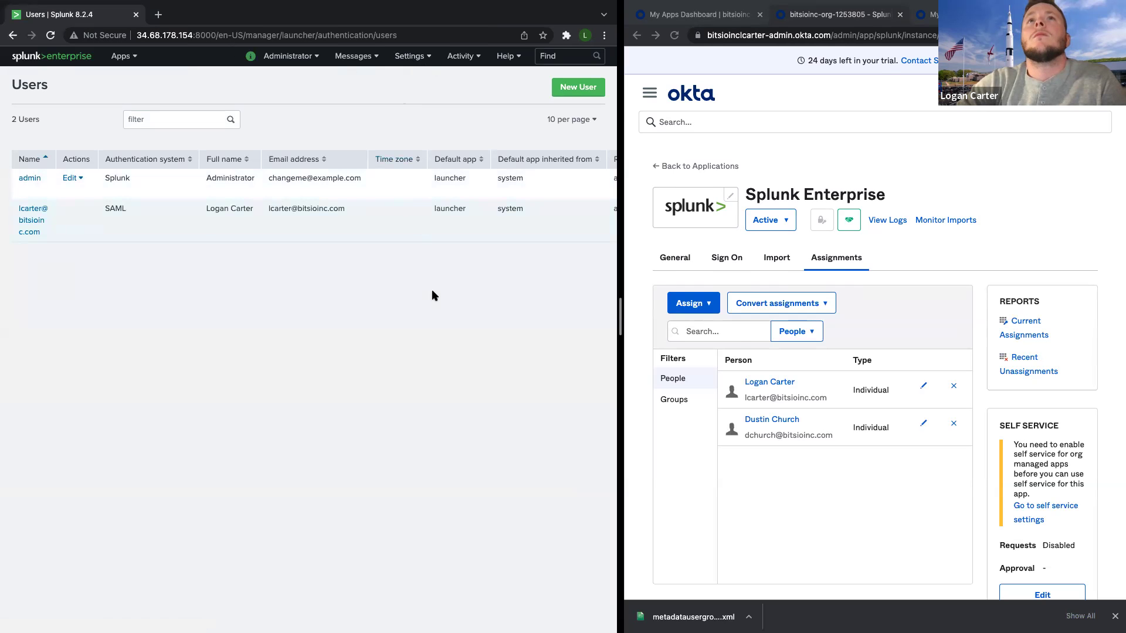
{"action": "key", "text": "ctrl+Right"}
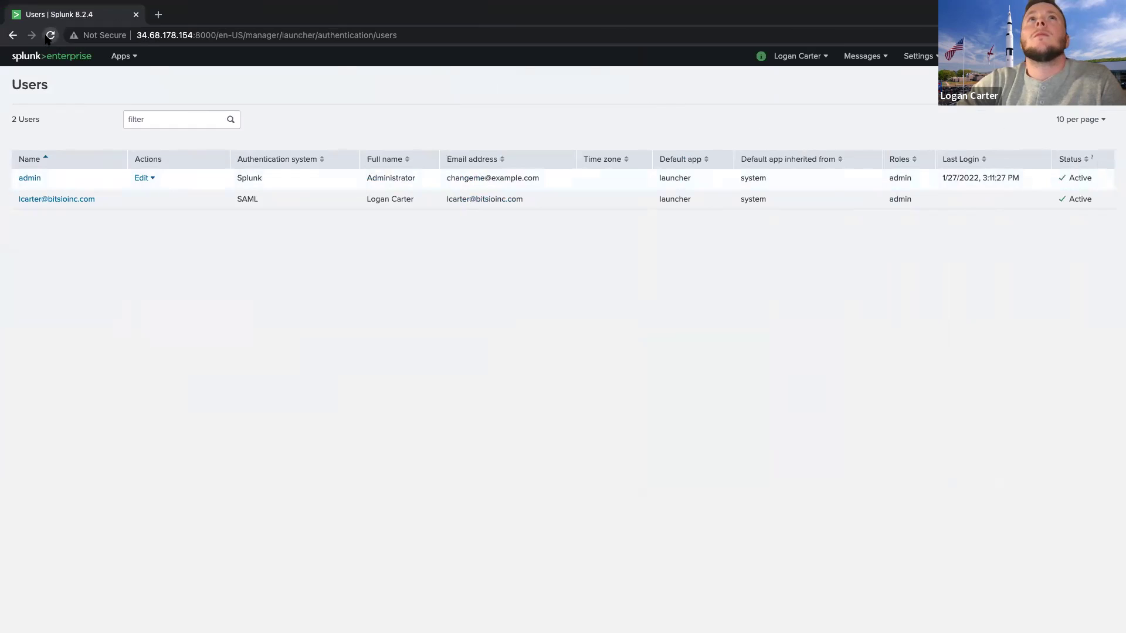
{"action": "left_click", "coordinate": [48, 37]}
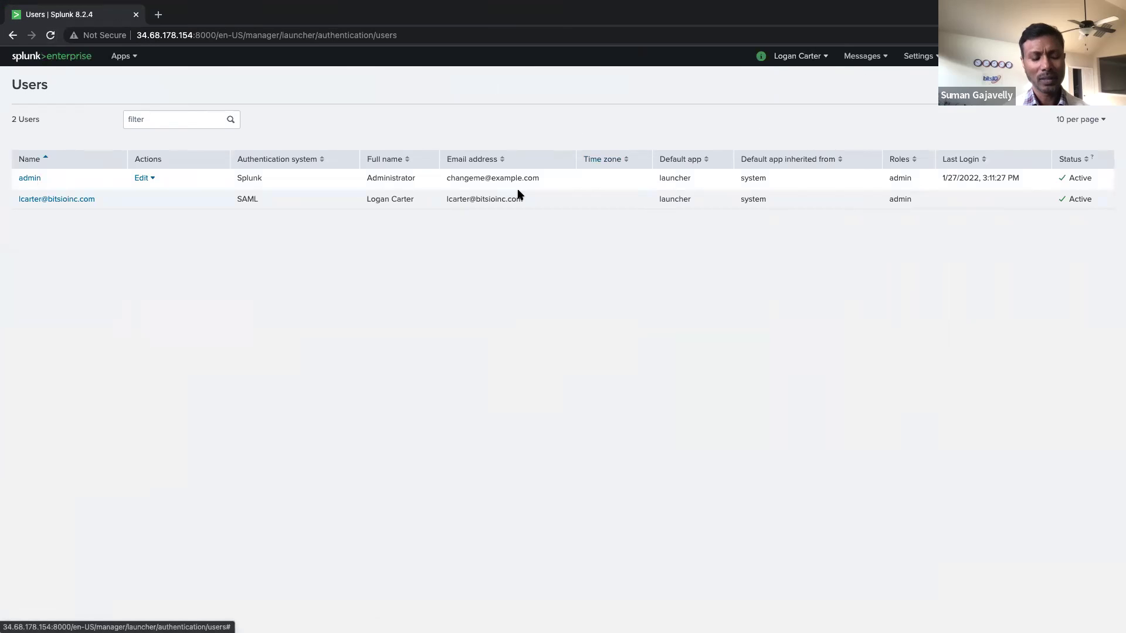
{"action": "key", "text": "ctrl+Left"}
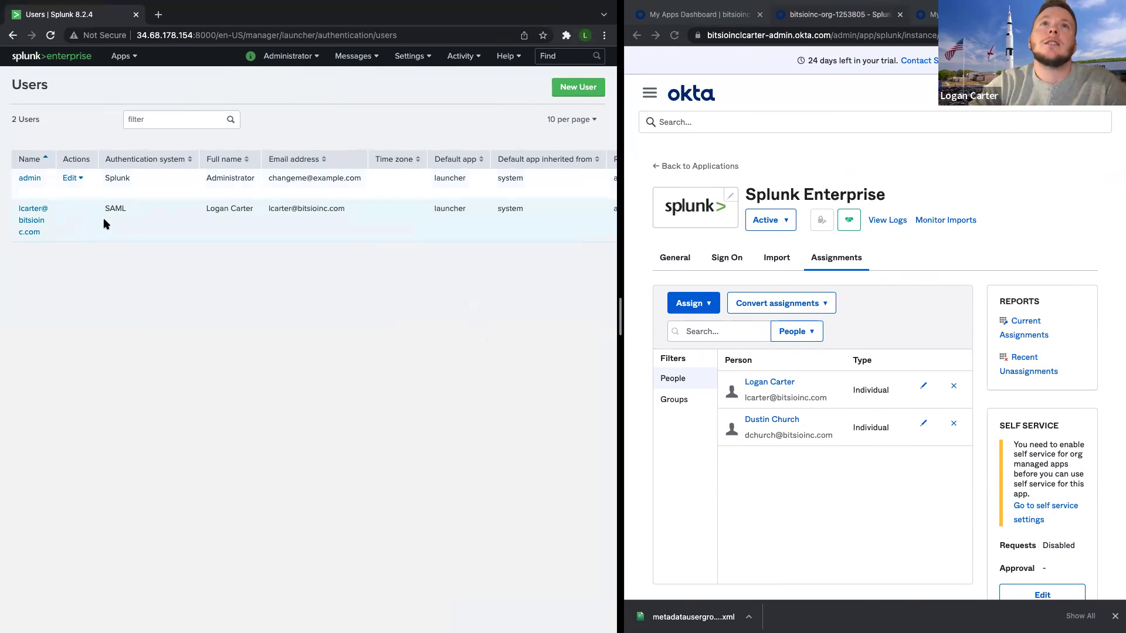
Scroll the Users table right to see the SAML user's admin role and Active status.
{"action": "scroll", "coordinate": [121, 219], "scroll_direction": "right", "scroll_amount": 2}
{"action": "scroll", "coordinate": [121, 223], "scroll_direction": "right", "scroll_amount": 4}
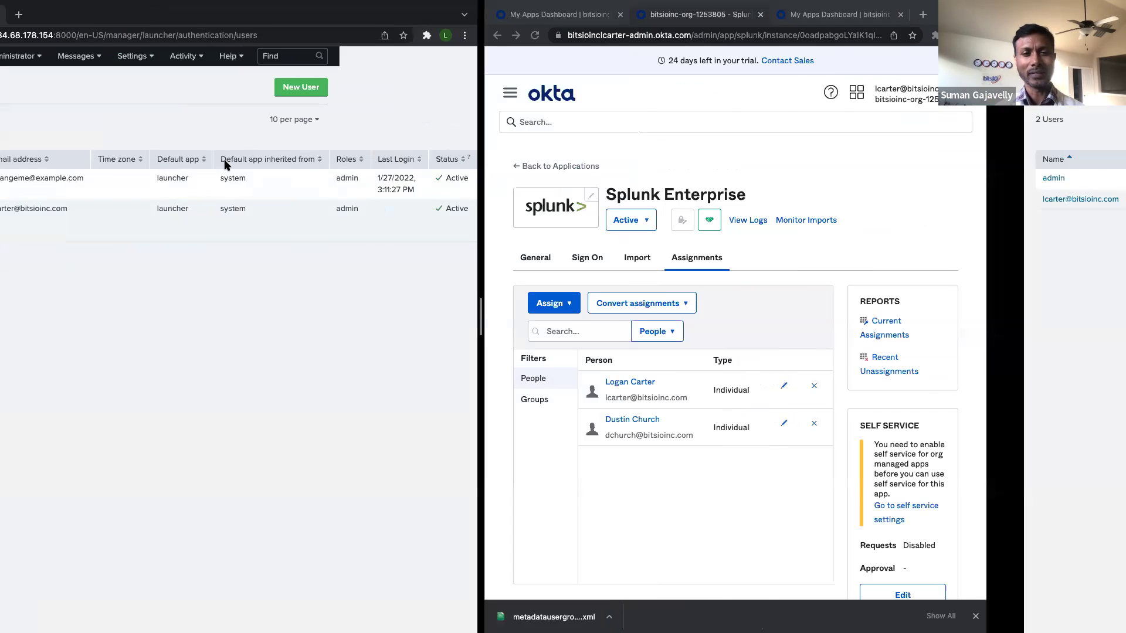
{"action": "key", "text": "super+t"}
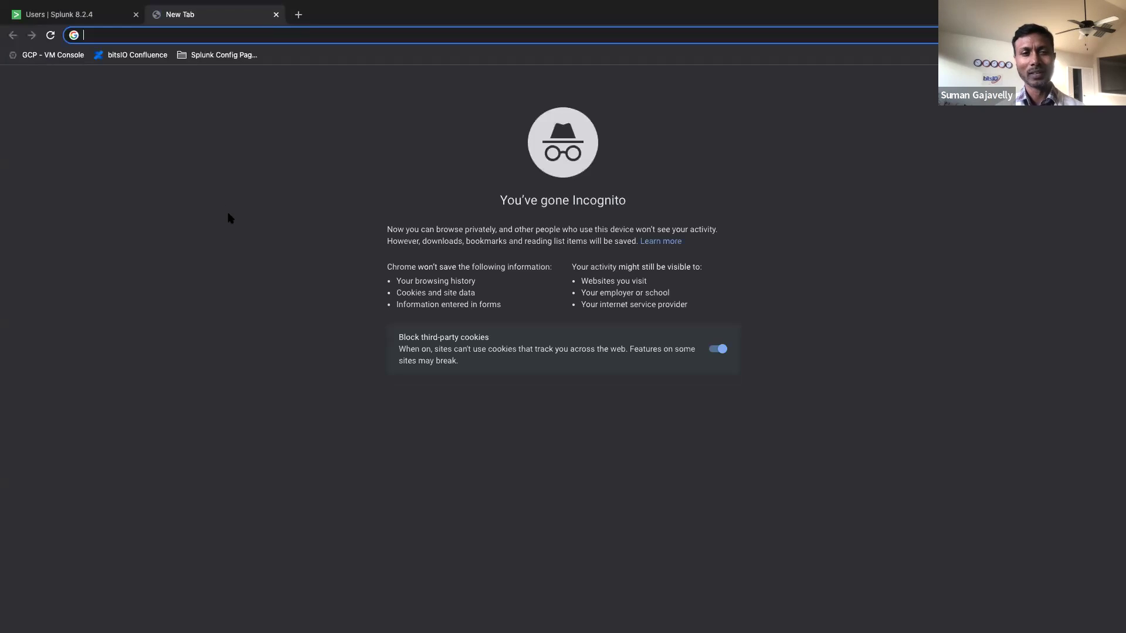
{"action": "left_click", "coordinate": [276, 14]}
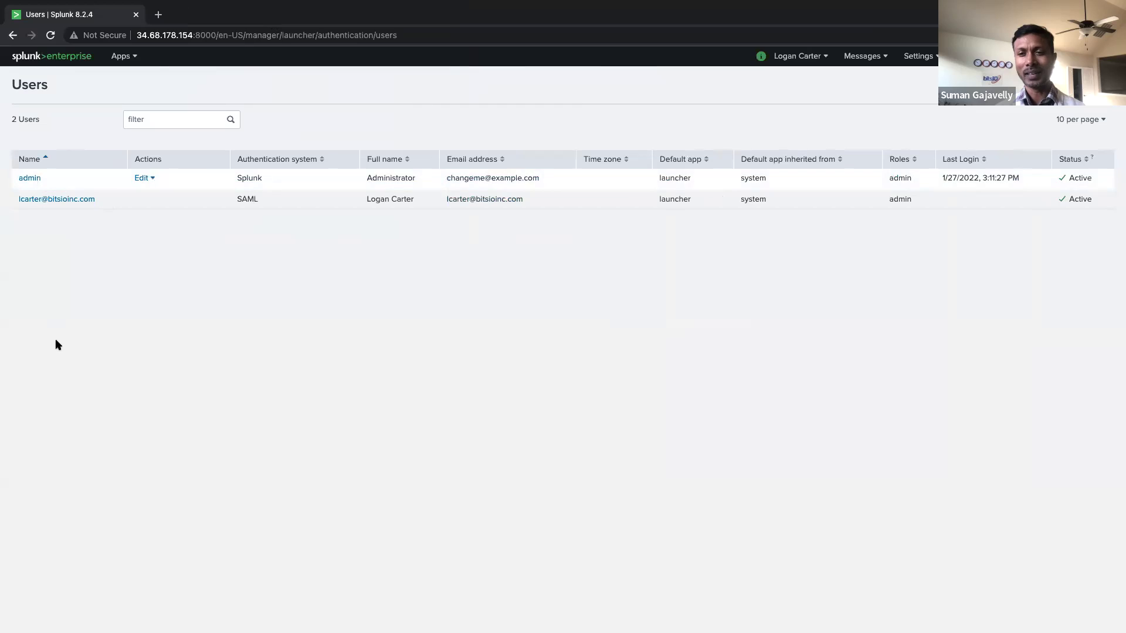
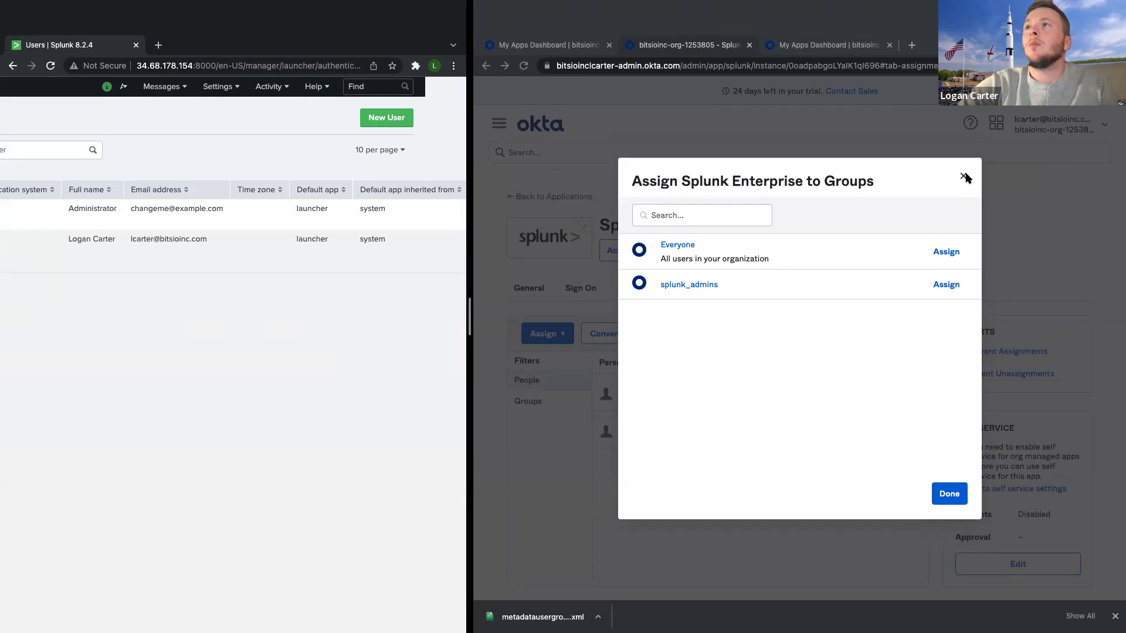
Check that splunk_admins has 2 members under Directory > Groups, then reopen Splunk Enterprise's assignment choices.
{"action": "left_click", "coordinate": [964, 162]}
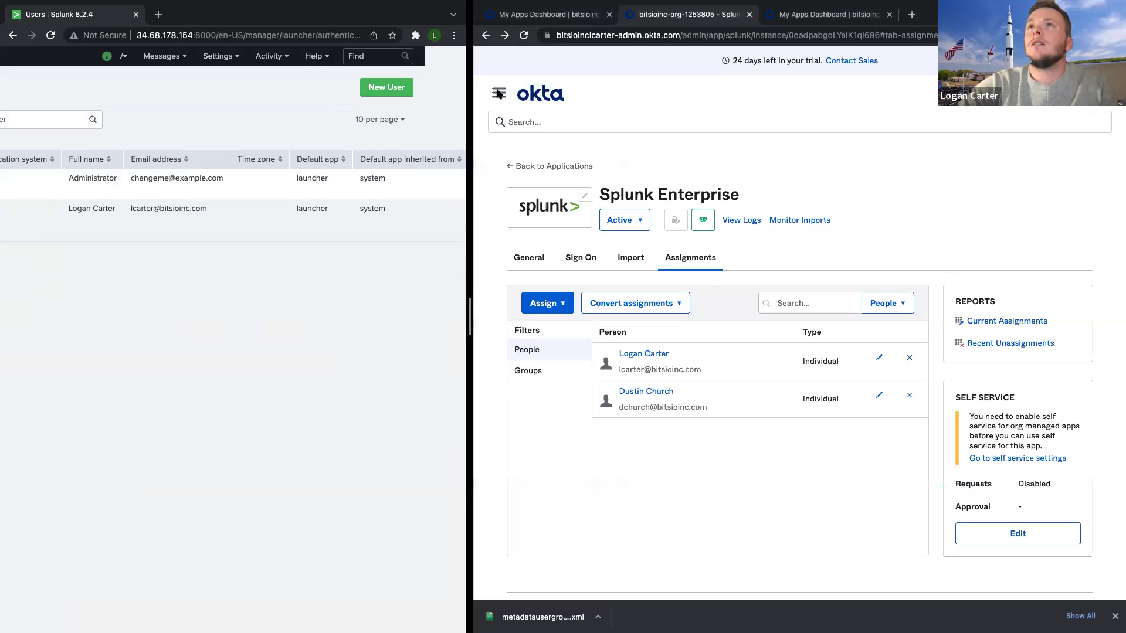
{"action": "left_click", "coordinate": [499, 94]}
{"action": "left_click", "coordinate": [506, 93]}
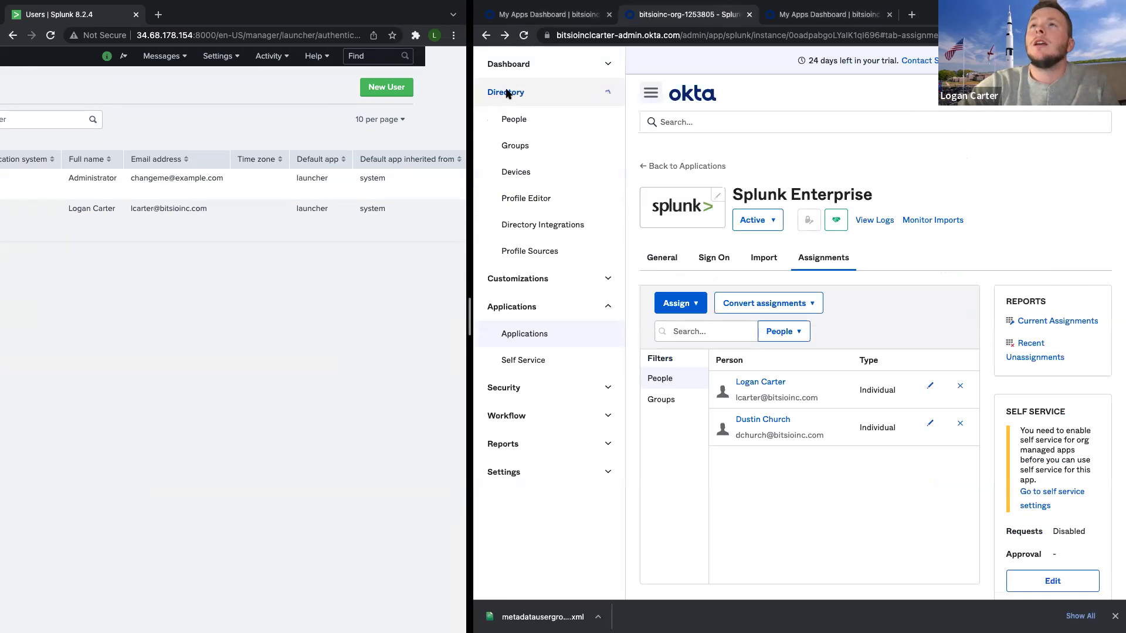
{"action": "left_click", "coordinate": [520, 146]}
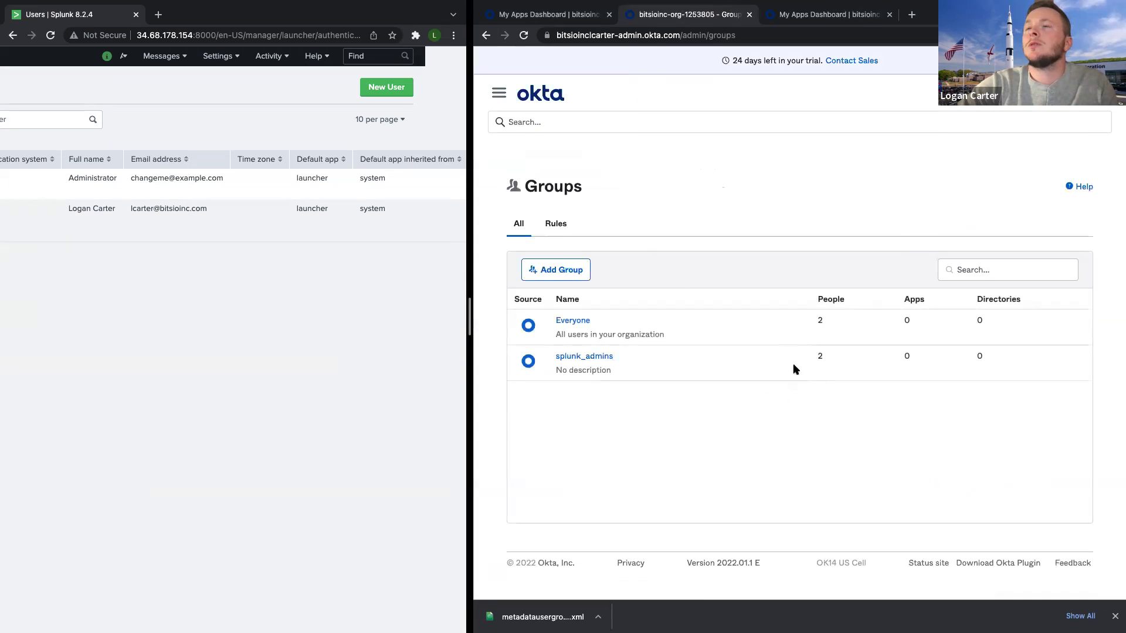
{"action": "left_click", "coordinate": [486, 36]}
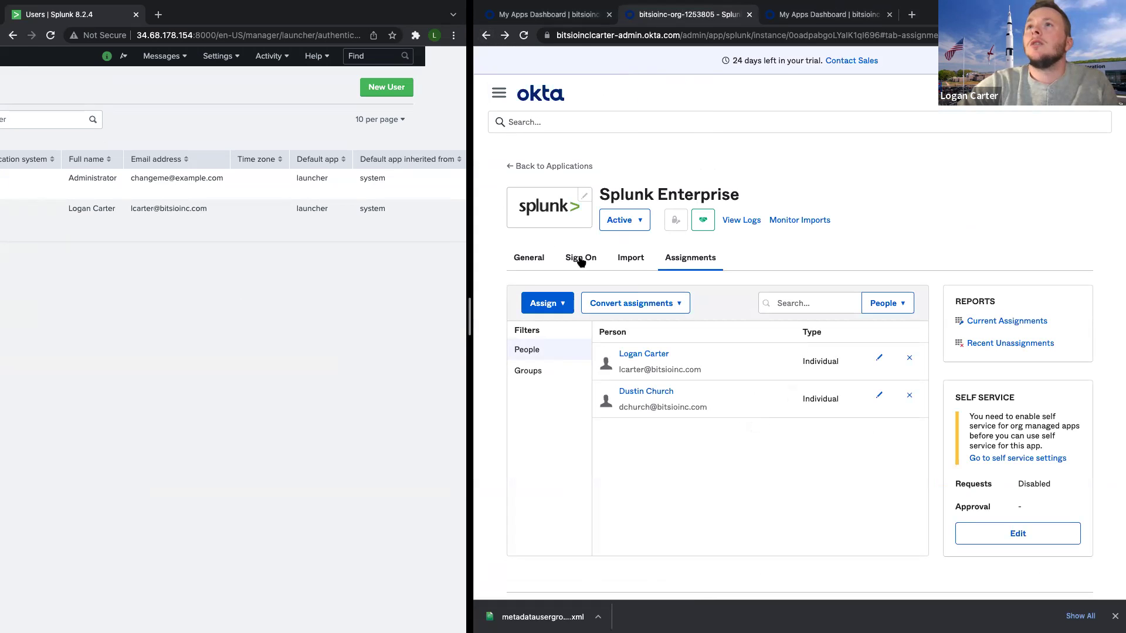
{"action": "left_click", "coordinate": [560, 304]}
Assign the Splunk Enterprise app to the splunk_admins group through Assign to Groups.
{"action": "left_click", "coordinate": [560, 348]}
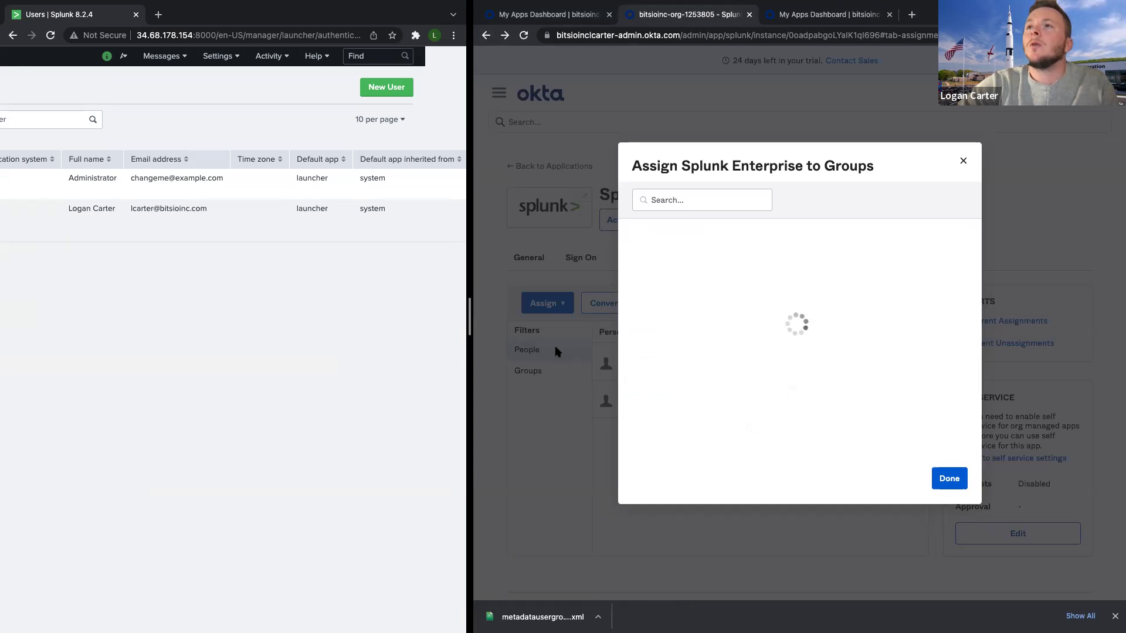
{"action": "left_click", "coordinate": [947, 269]}
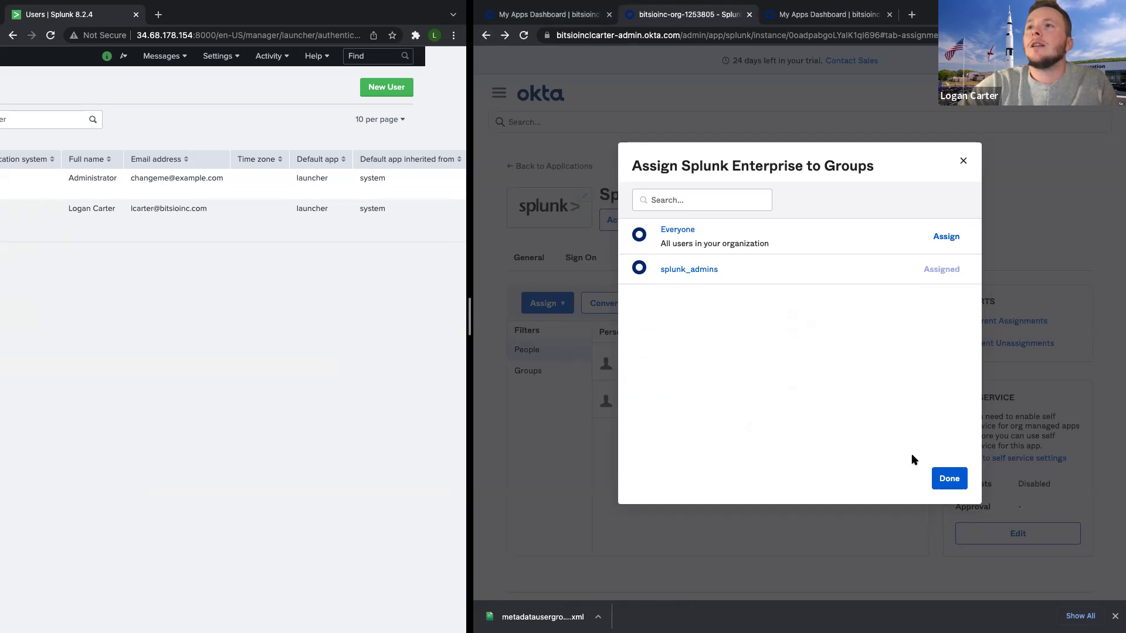
{"action": "left_click", "coordinate": [950, 482]}
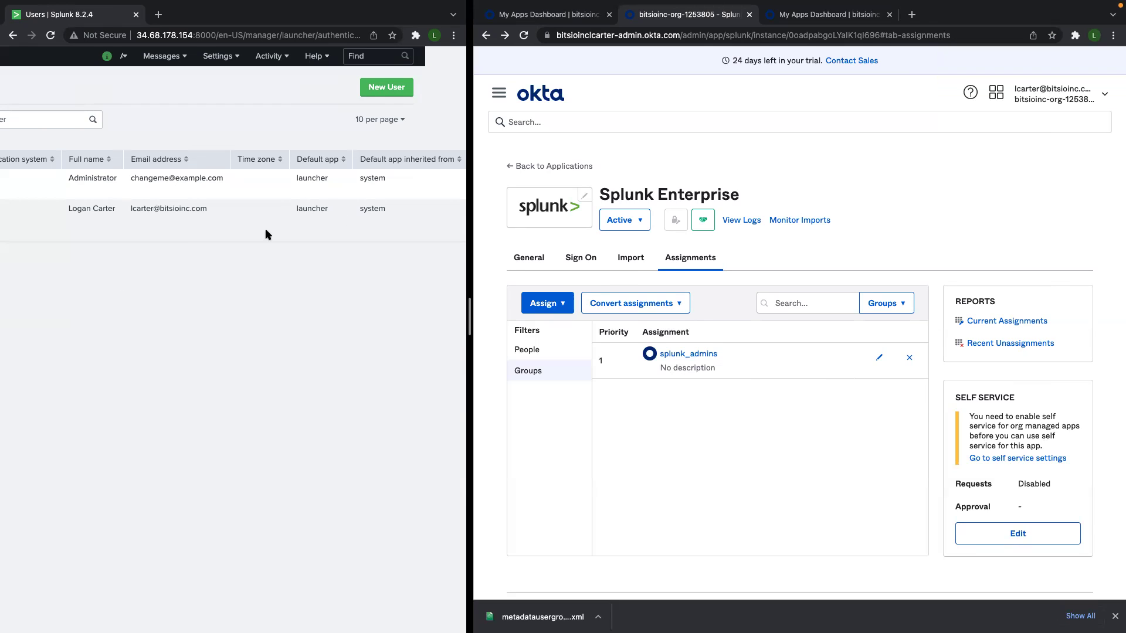
Resize the split view so Splunk's Users page shows the SAML user's admin role.
{"action": "left_click_drag", "start_coordinate": [470, 319], "coordinate": [739, 320]}
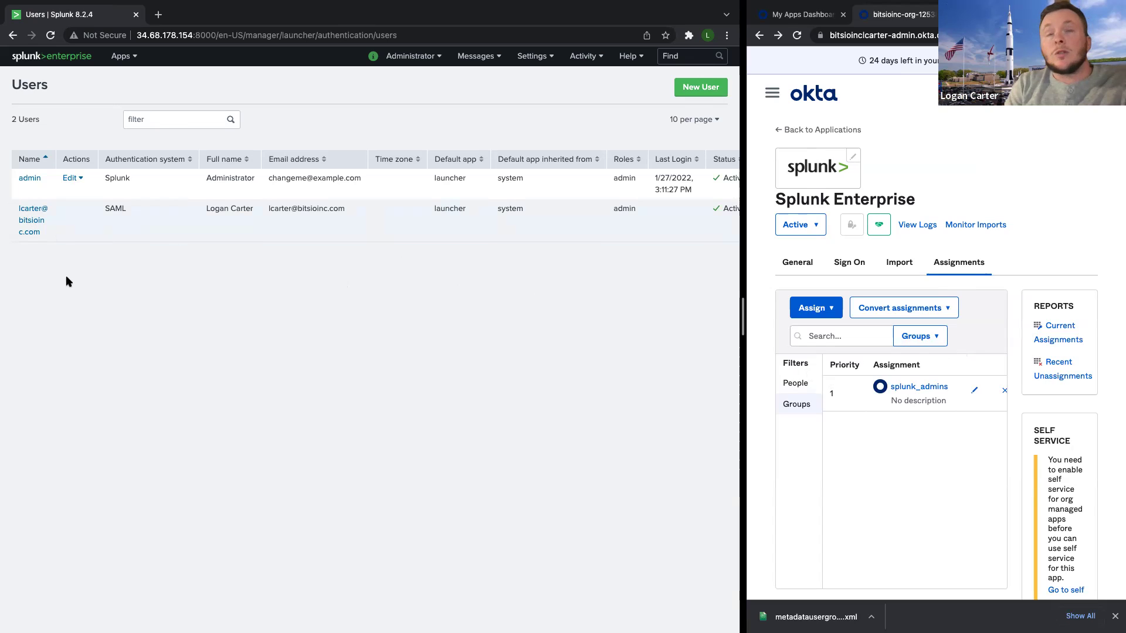
{"action": "left_click", "coordinate": [150, 34]}
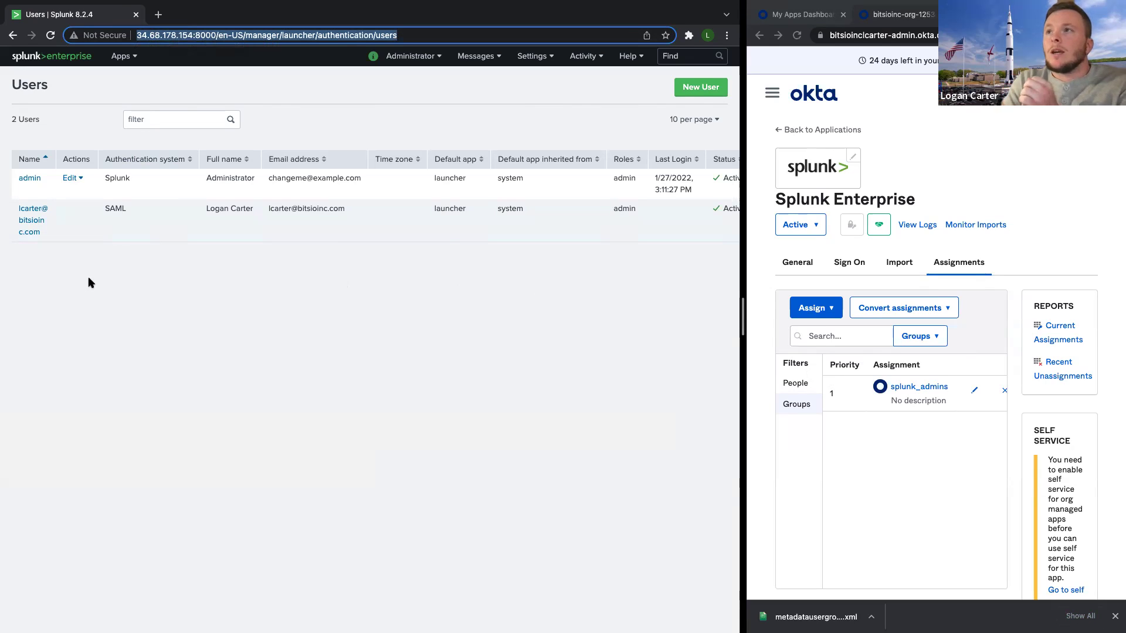
{"action": "left_click_drag", "start_coordinate": [742, 311], "coordinate": [526, 328]}
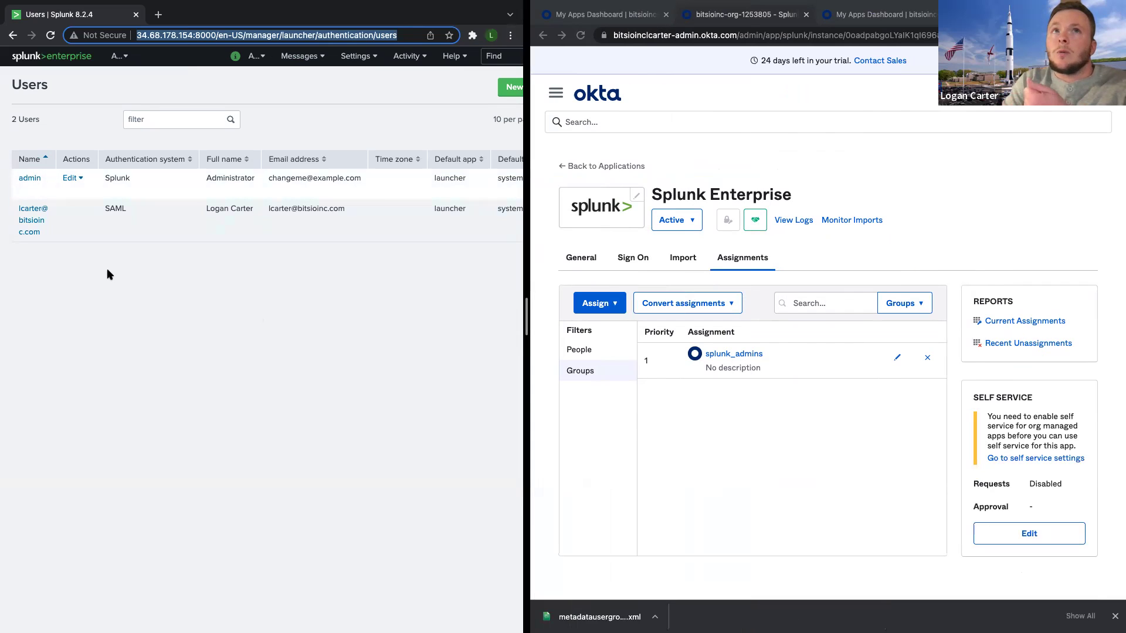
{"action": "left_click_drag", "start_coordinate": [528, 317], "coordinate": [694, 317]}
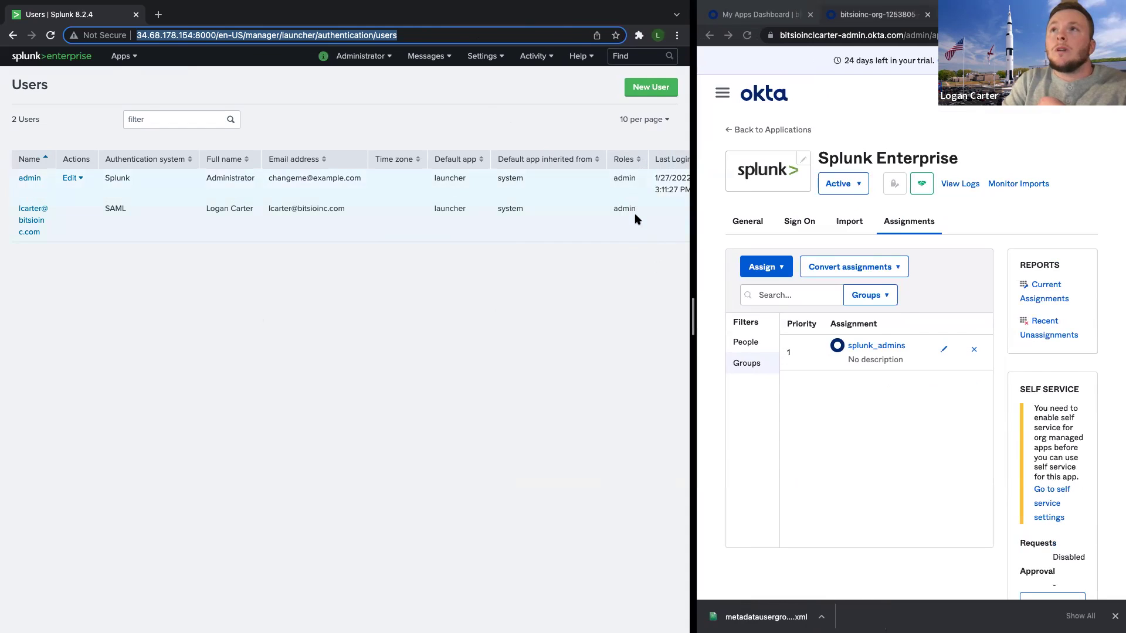
Go to Settings > Authentication Methods and open the SAML Groups page showing splunk_admins mapped to admin.
{"action": "left_click", "coordinate": [483, 56]}
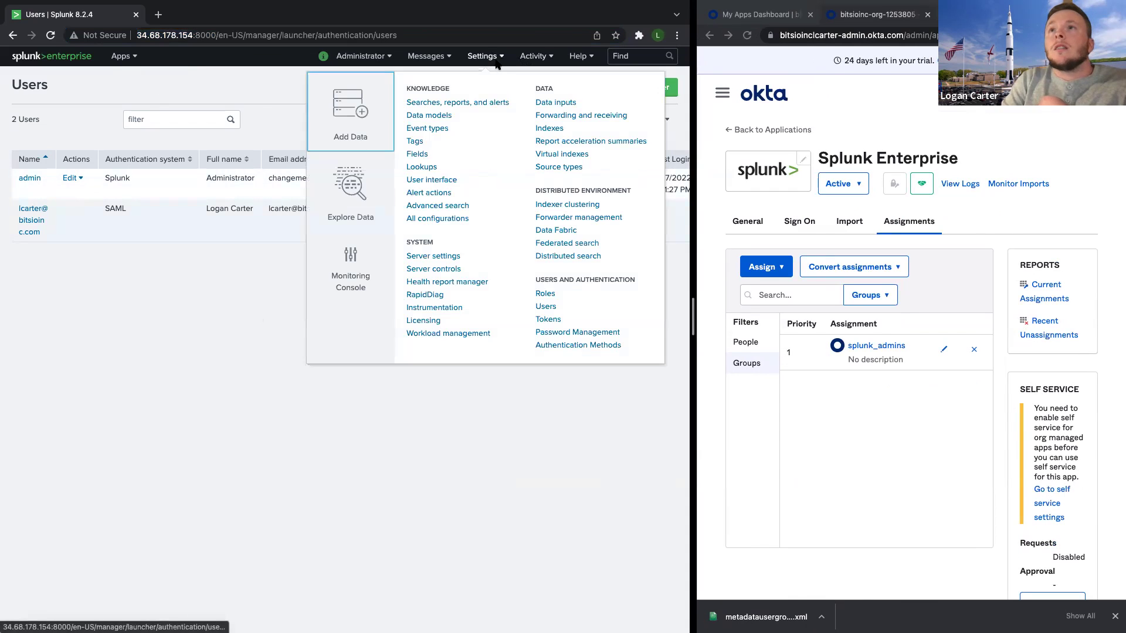
{"action": "left_click", "coordinate": [550, 346]}
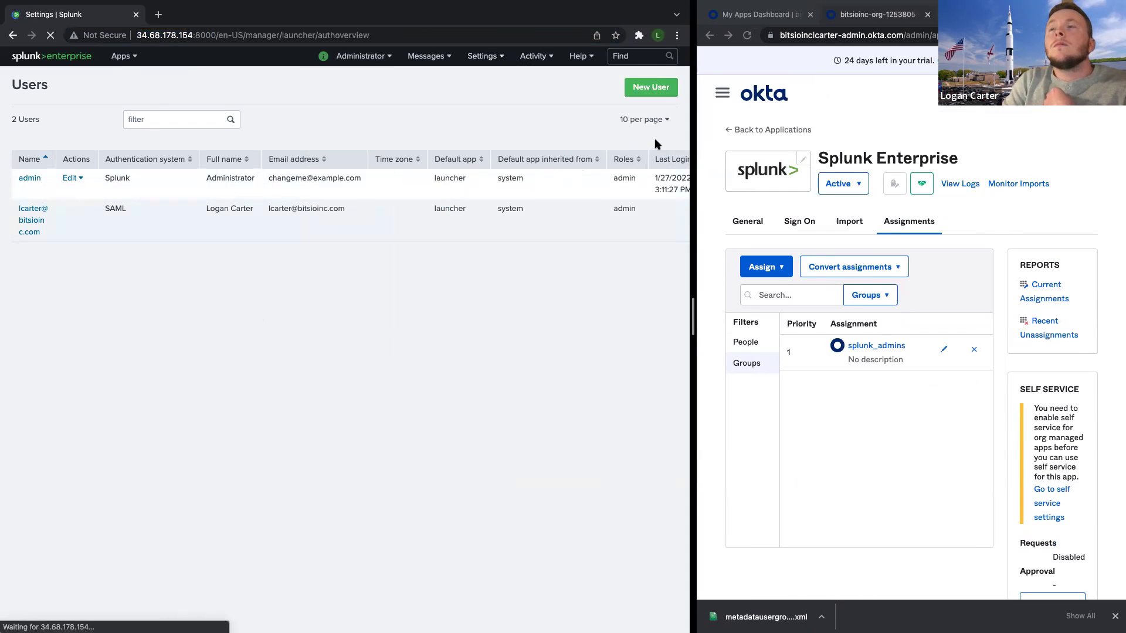
{"action": "left_click", "coordinate": [177, 236]}
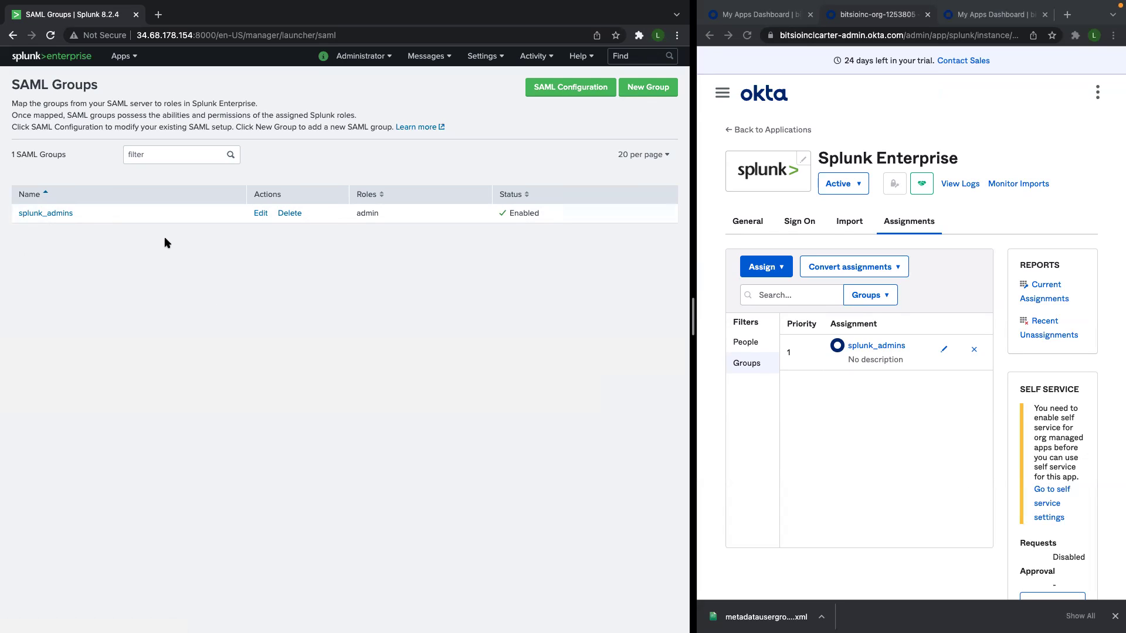
{"action": "left_click", "coordinate": [139, 35]}
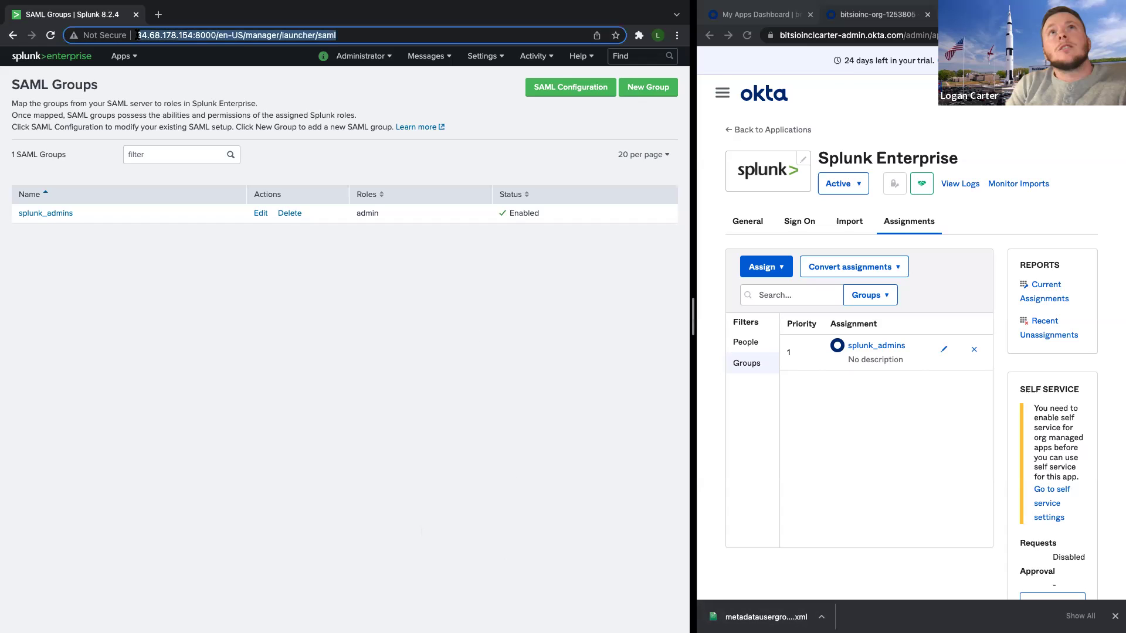
{"action": "left_click", "coordinate": [215, 35]}
{"action": "left_click_drag", "start_coordinate": [215, 35], "coordinate": [139, 35]}
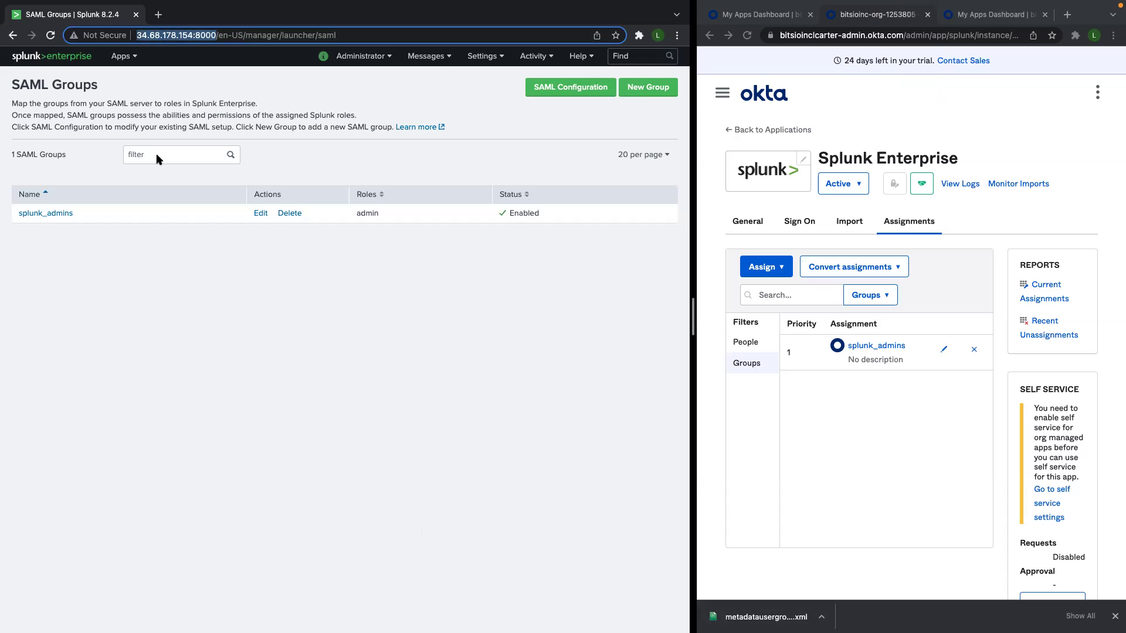
{"action": "key", "text": "super+shift+n"}
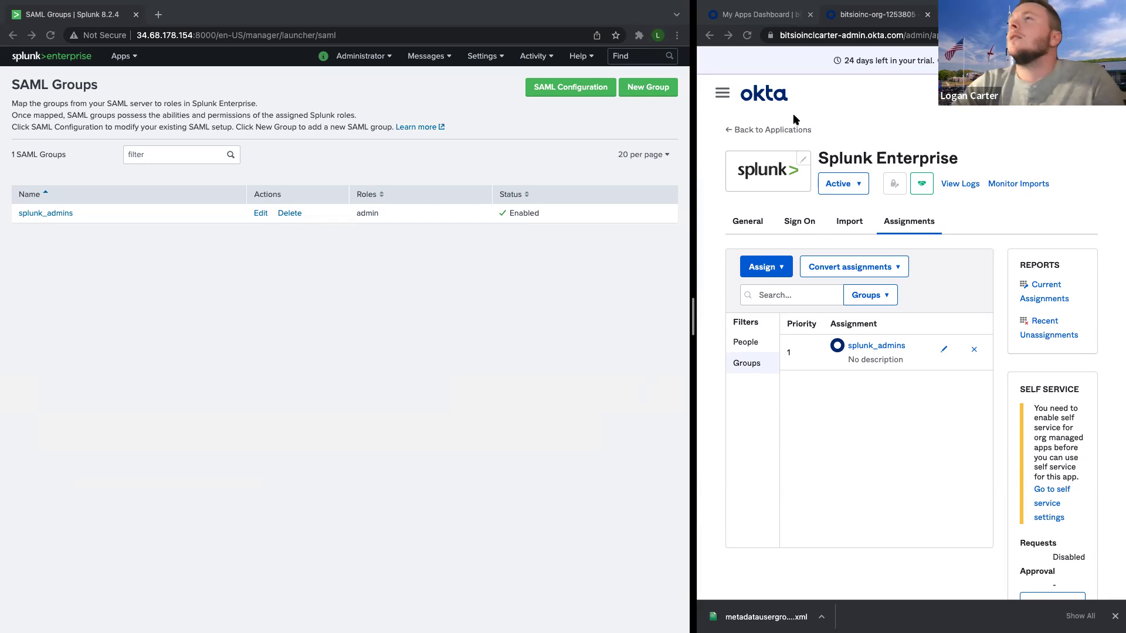
Reset the second Okta user's password to a temporary one from their profile under Directory > People.
{"action": "left_click", "coordinate": [724, 98]}
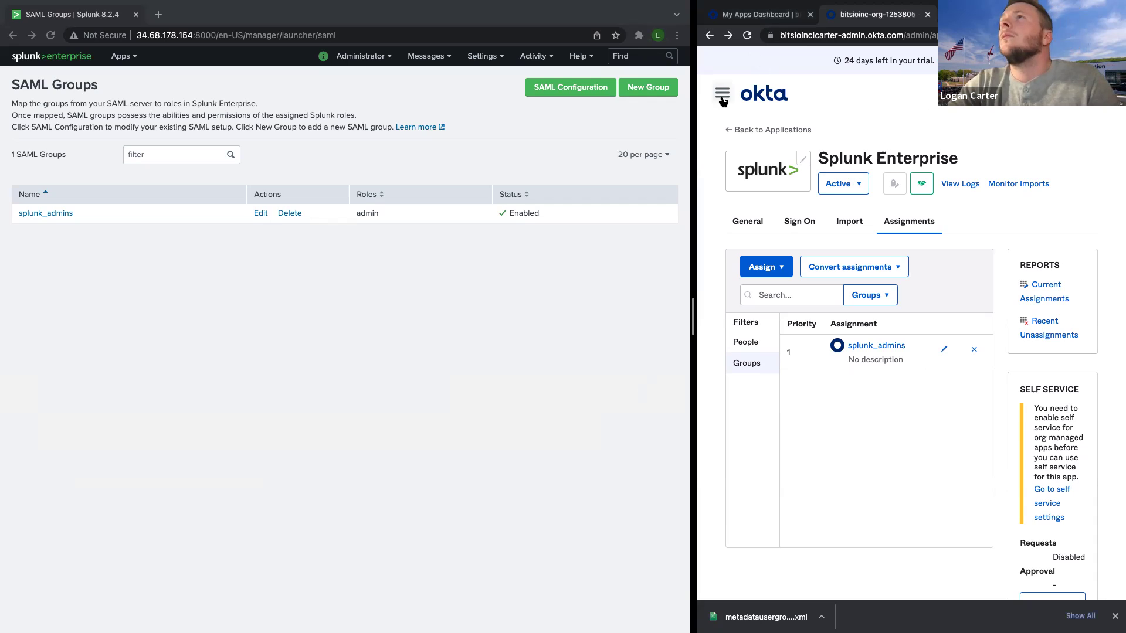
{"action": "left_click", "coordinate": [729, 92]}
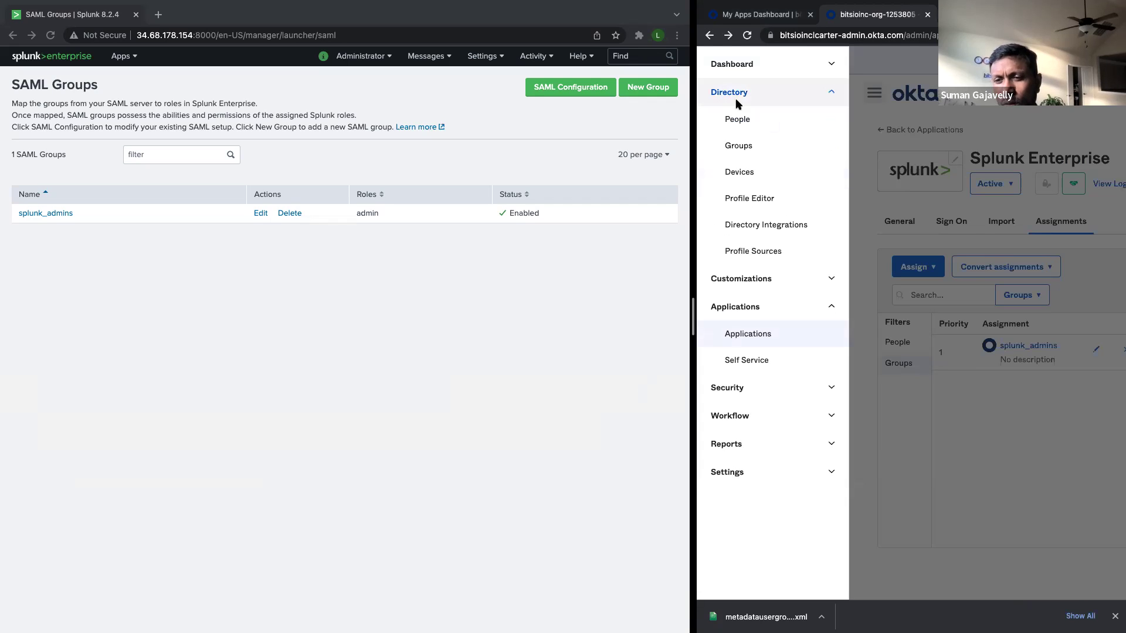
{"action": "left_click", "coordinate": [739, 122]}
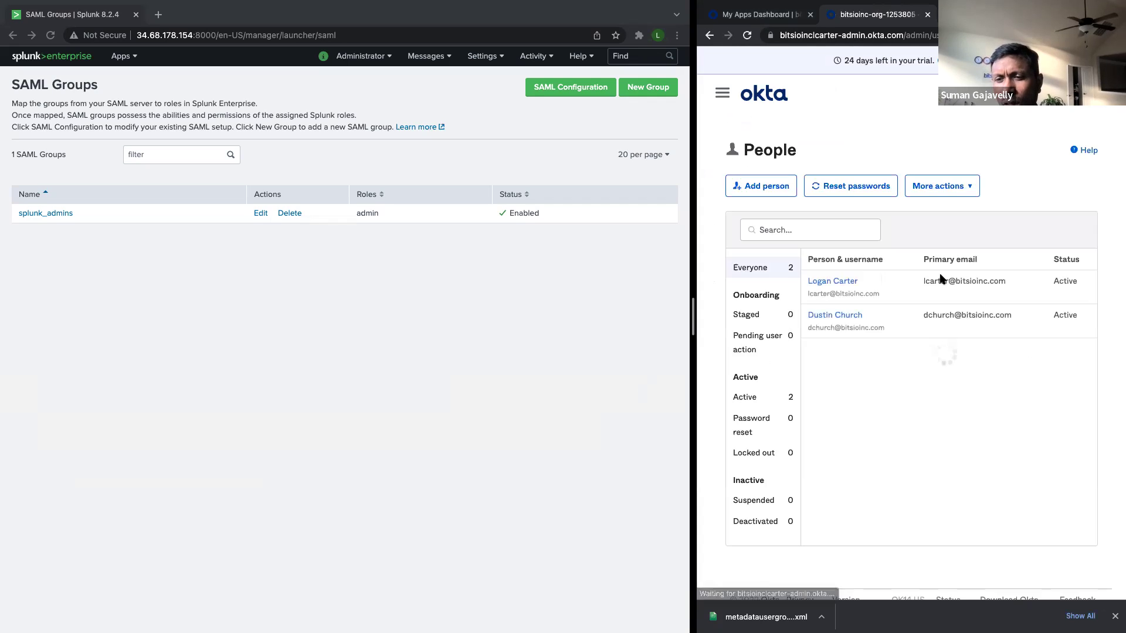
{"action": "left_click", "coordinate": [835, 317]}
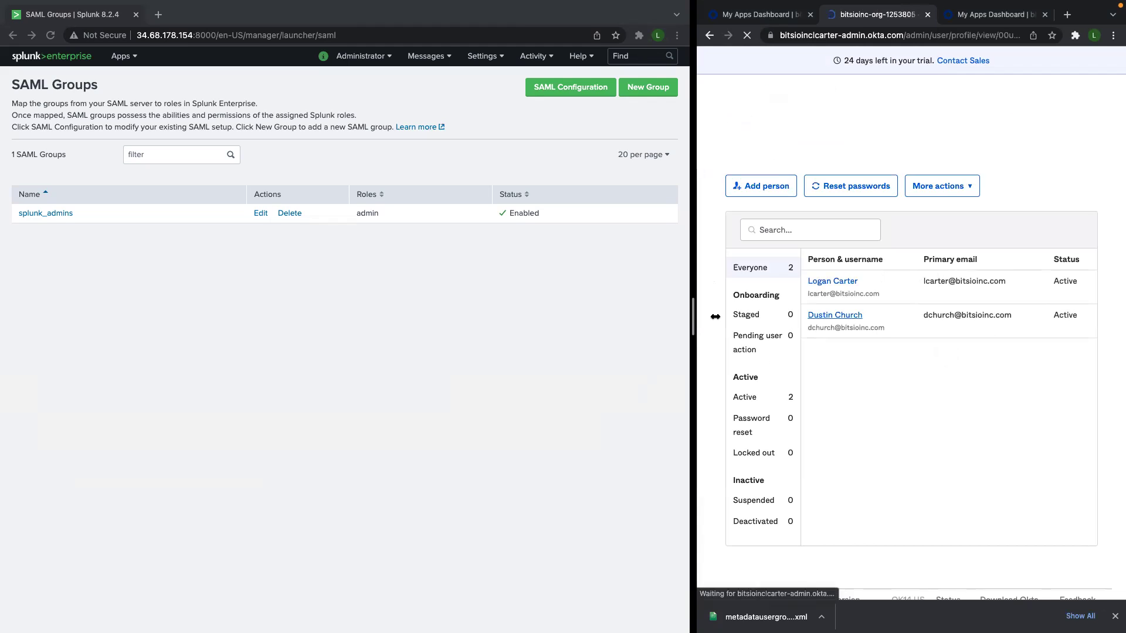
{"action": "left_click", "coordinate": [770, 199]}
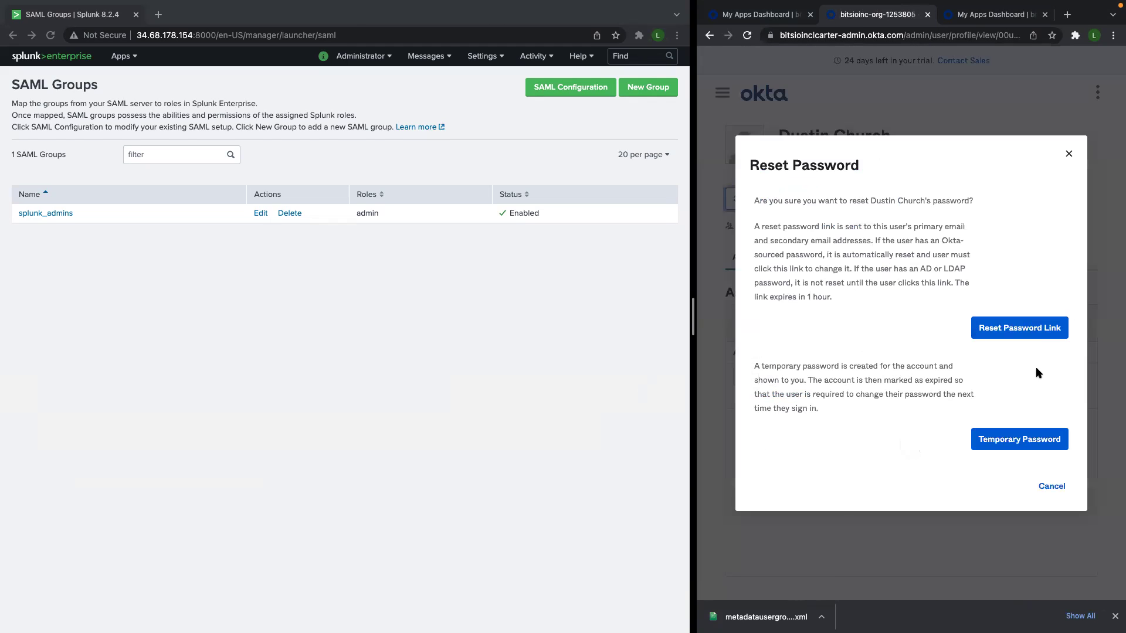
{"action": "left_click", "coordinate": [1020, 445]}
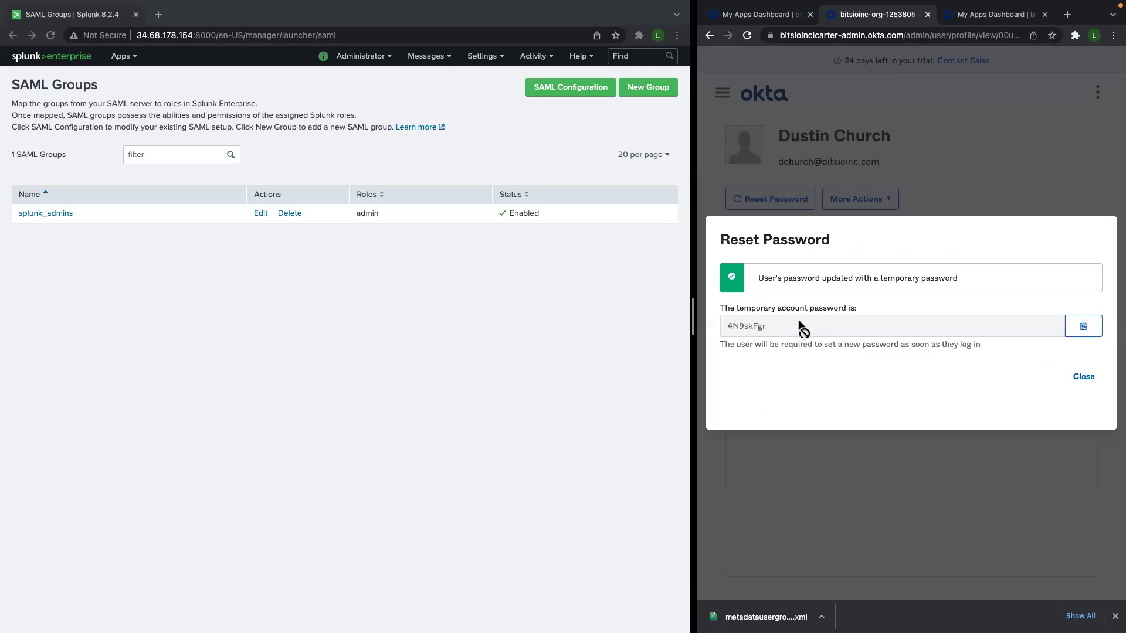
{"action": "left_click", "coordinate": [1084, 377]}
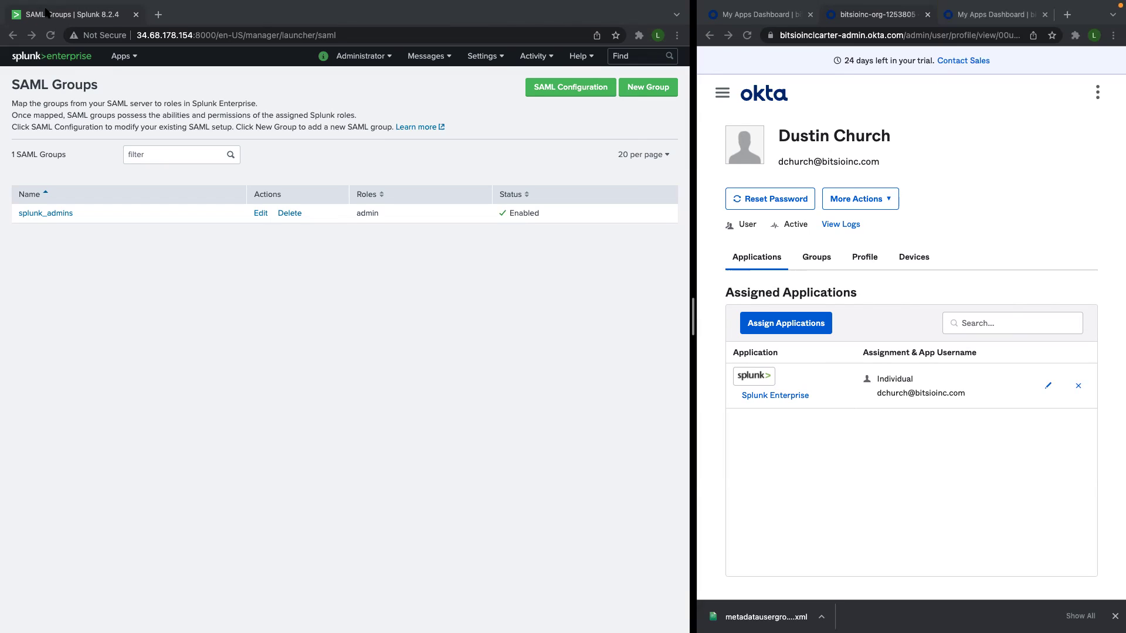
Open Splunk's Users page to confirm that both SAML-authenticated users hold the admin role.
{"action": "left_click", "coordinate": [482, 60]}
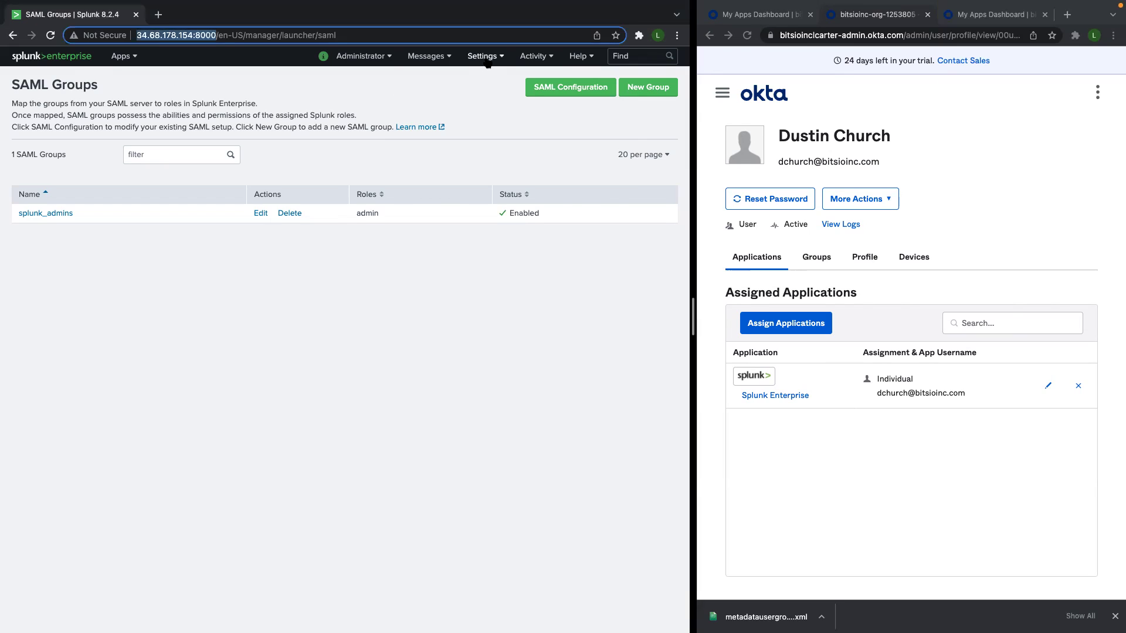
{"action": "left_click", "coordinate": [482, 59]}
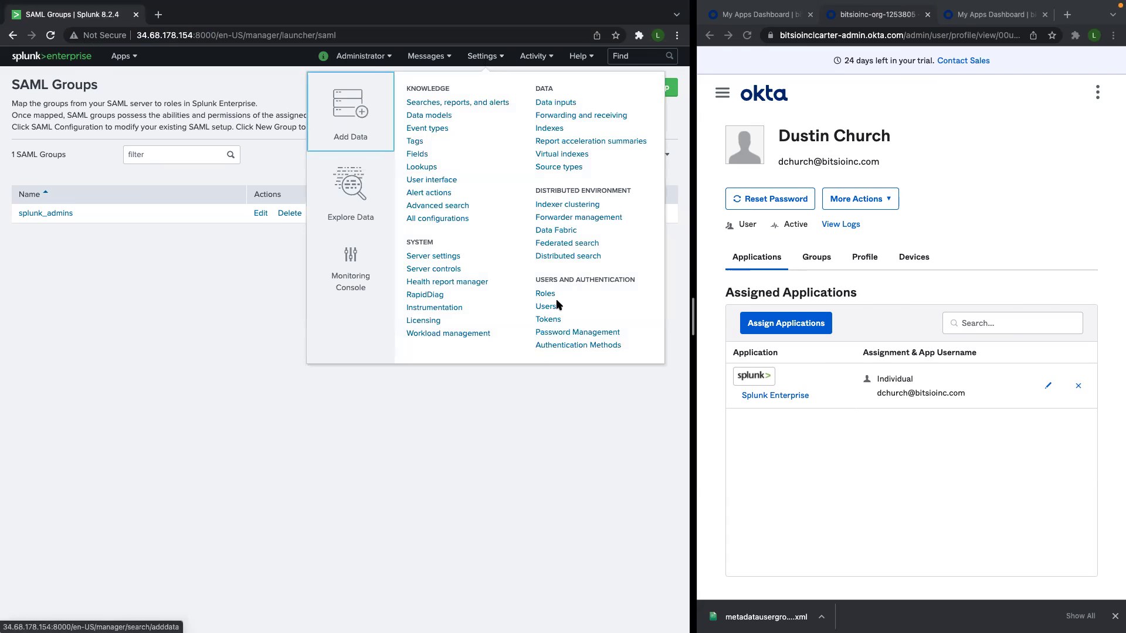
{"action": "left_click", "coordinate": [545, 306]}
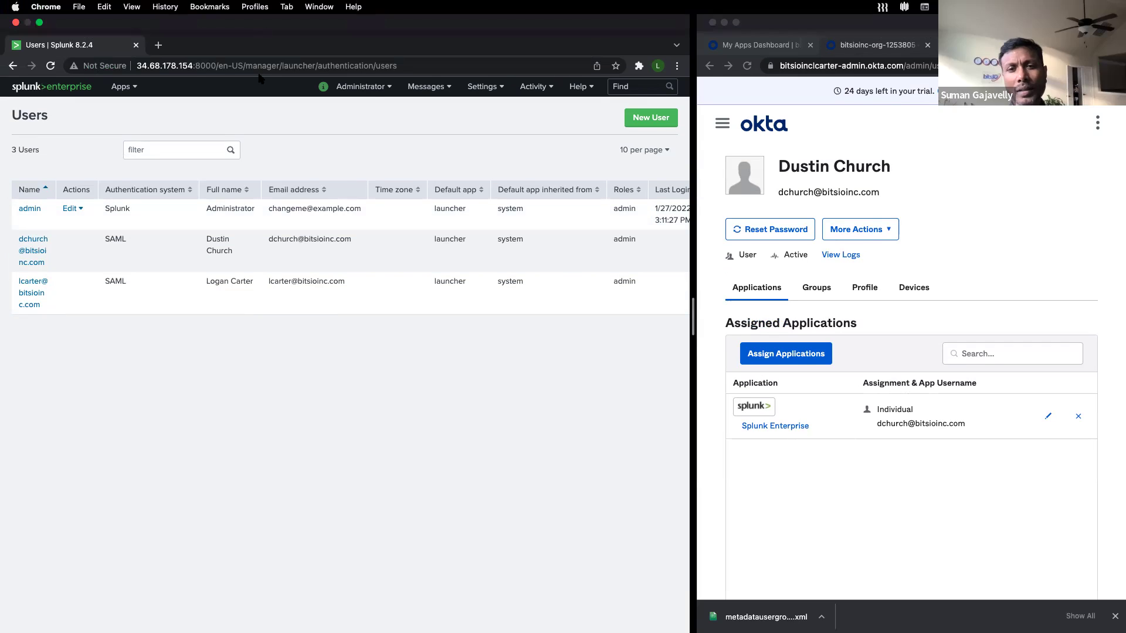
{"action": "left_click", "coordinate": [249, 68]}
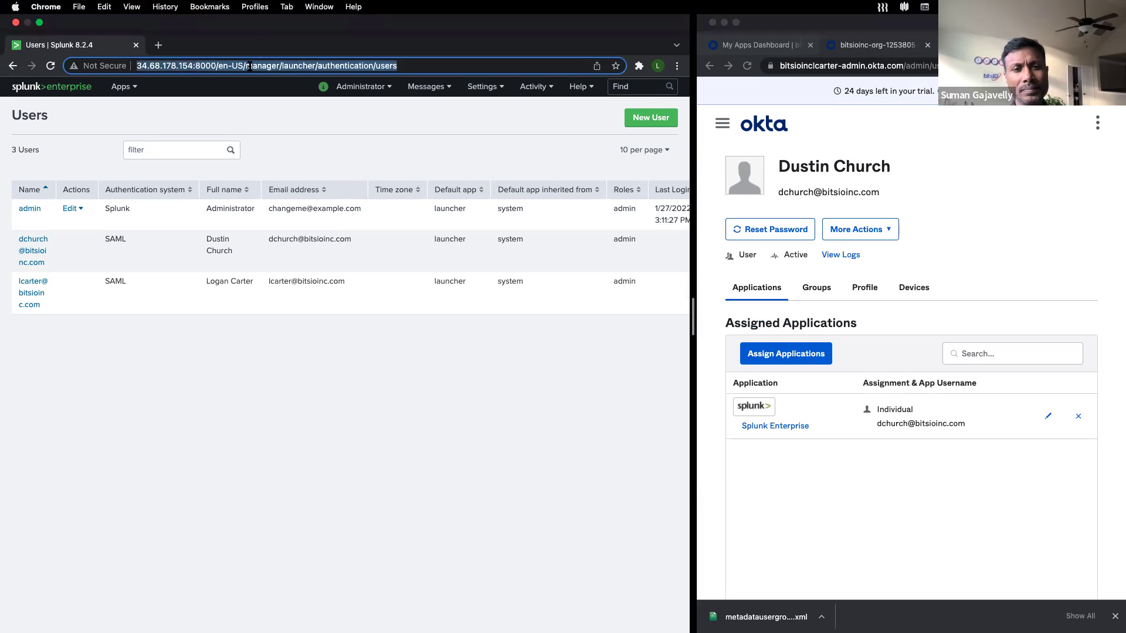
{"action": "left_click", "coordinate": [249, 68]}
Change the Splunk address to /en-US/login?loginType=Splunk and load it, landing on the Home page.
{"action": "left_click_drag", "start_coordinate": [244, 66], "coordinate": [406, 61]}
{"action": "type", "text": "login"}
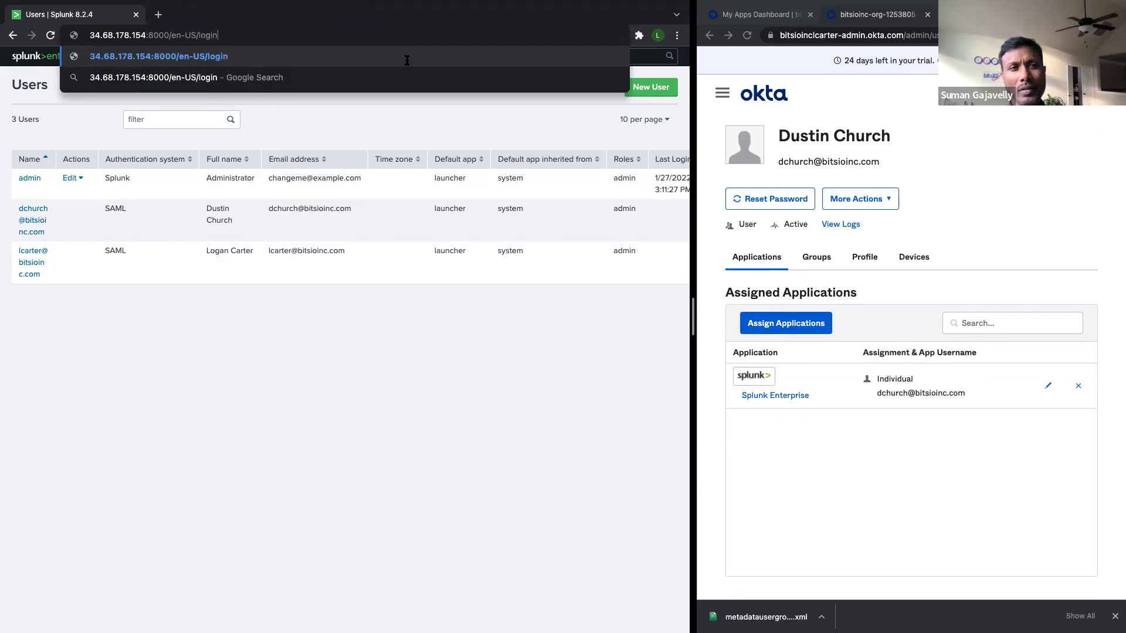
{"action": "type", "text": "ty"}
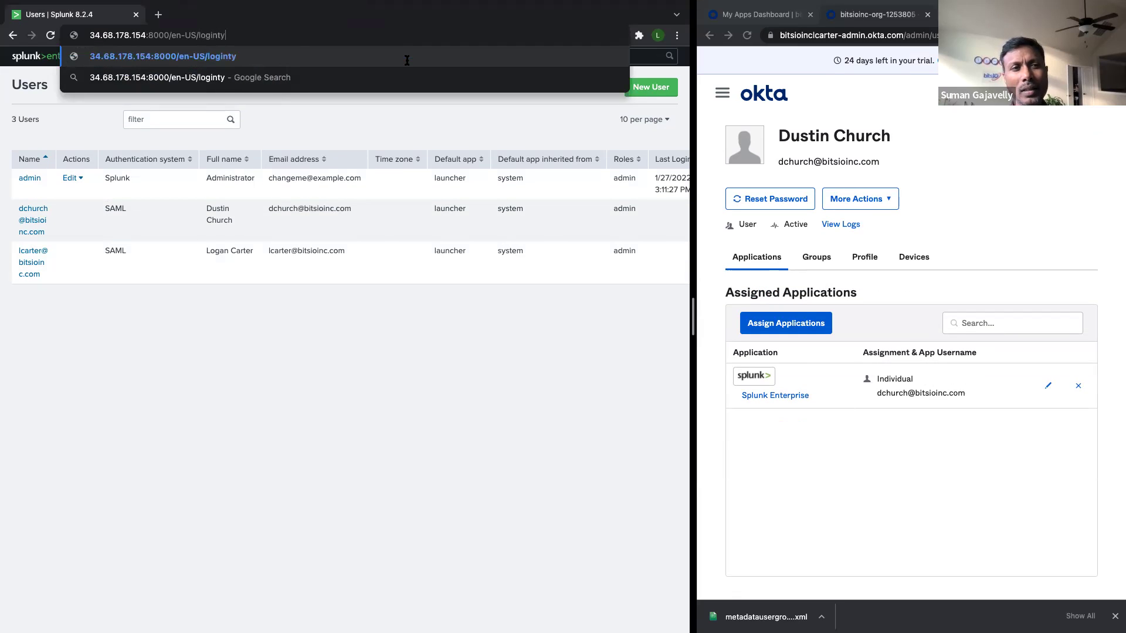
{"action": "key", "text": "BackSpace"}
{"action": "key", "text": "BackSpace"}
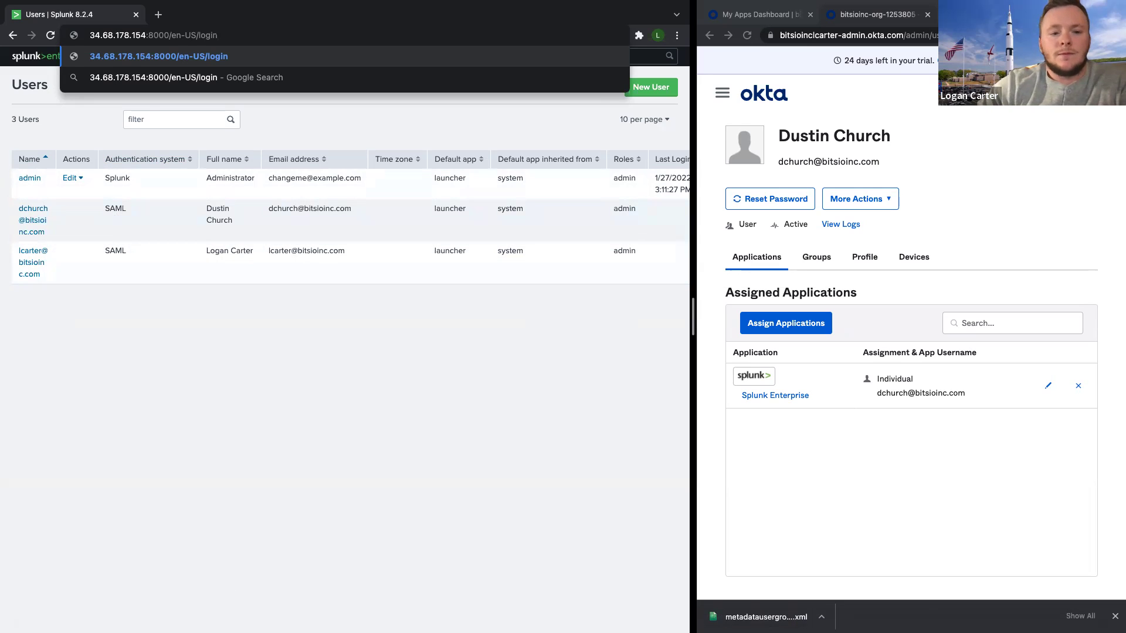
{"action": "key", "text": "Return"}
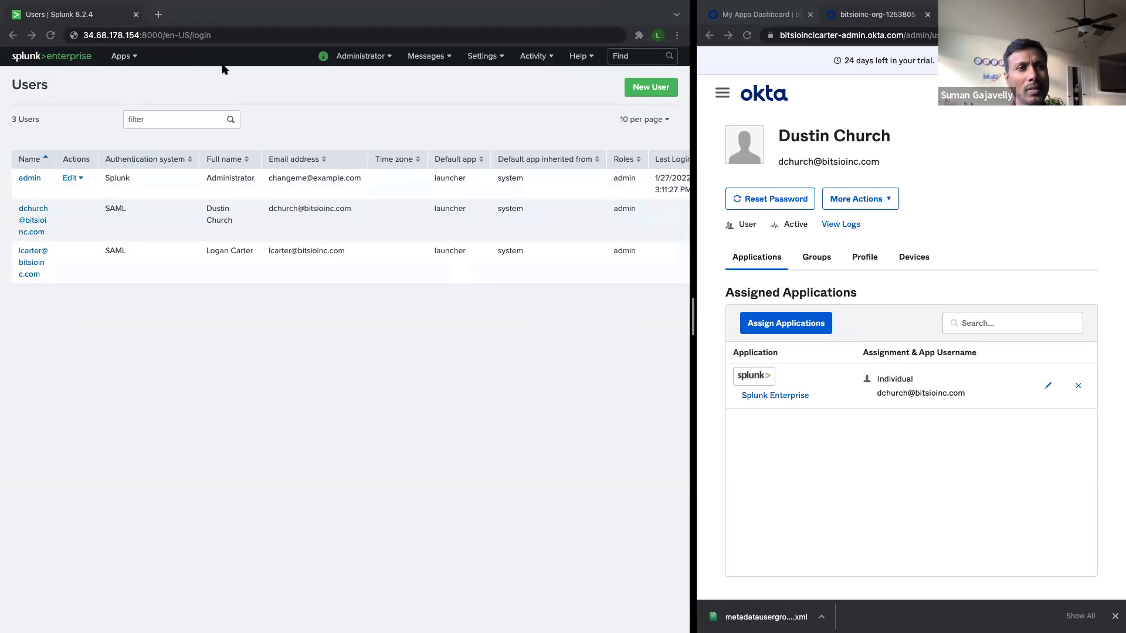
{"action": "left_click", "coordinate": [222, 32]}
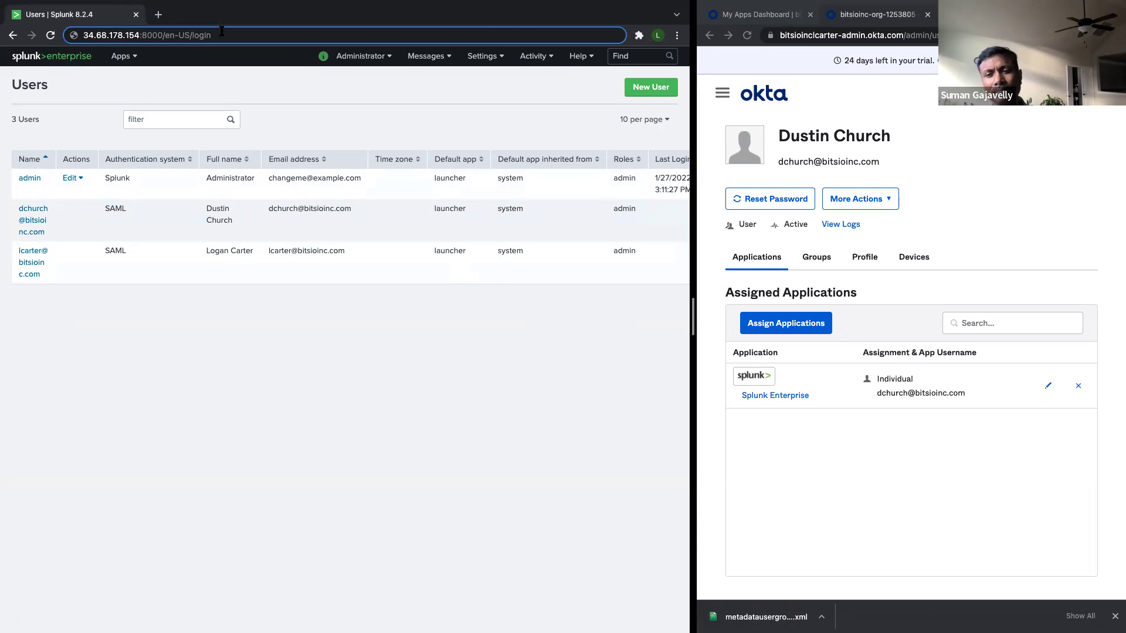
{"action": "type", "text": "type="}
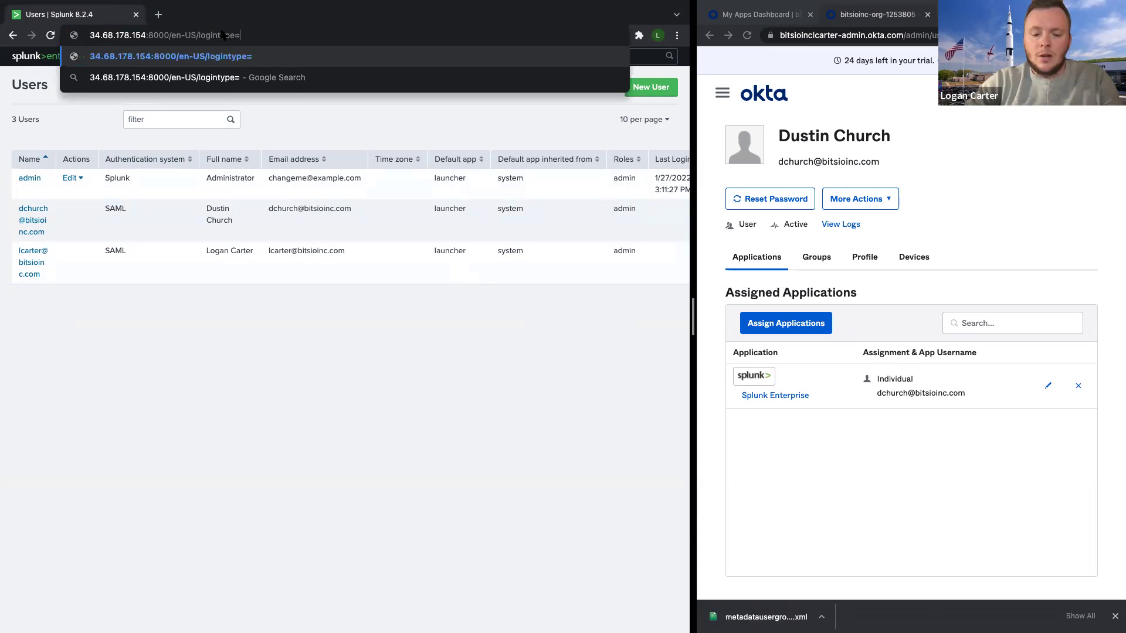
{"action": "type", "text": "Splunk"}
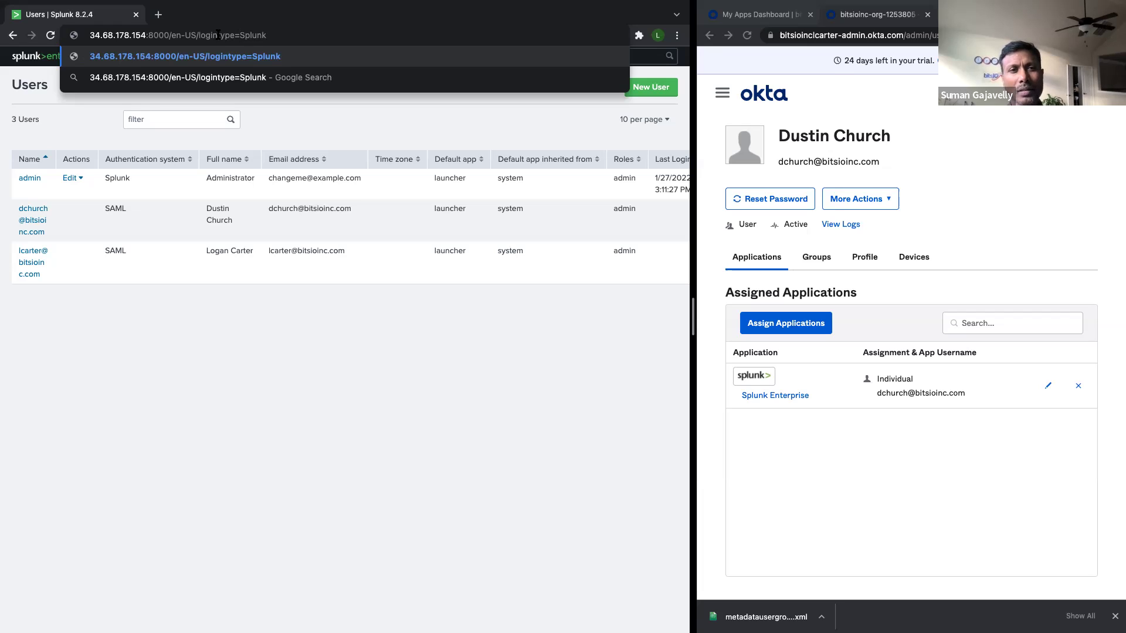
{"action": "type", "text": "?login"}
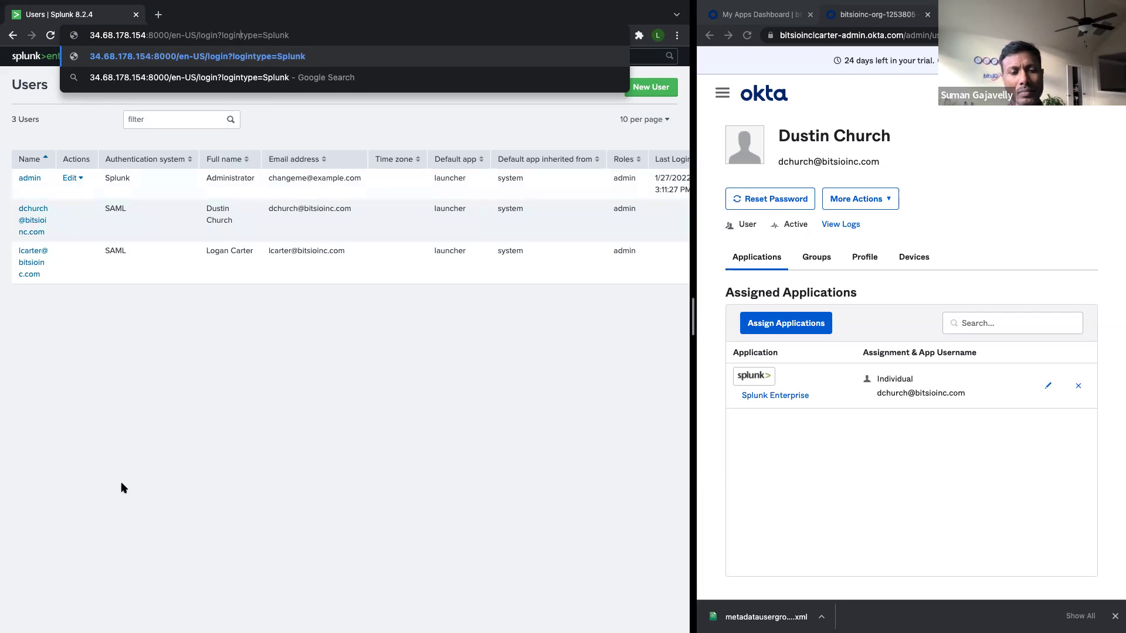
{"action": "key", "text": "Delete"}
{"action": "type", "text": "T"}
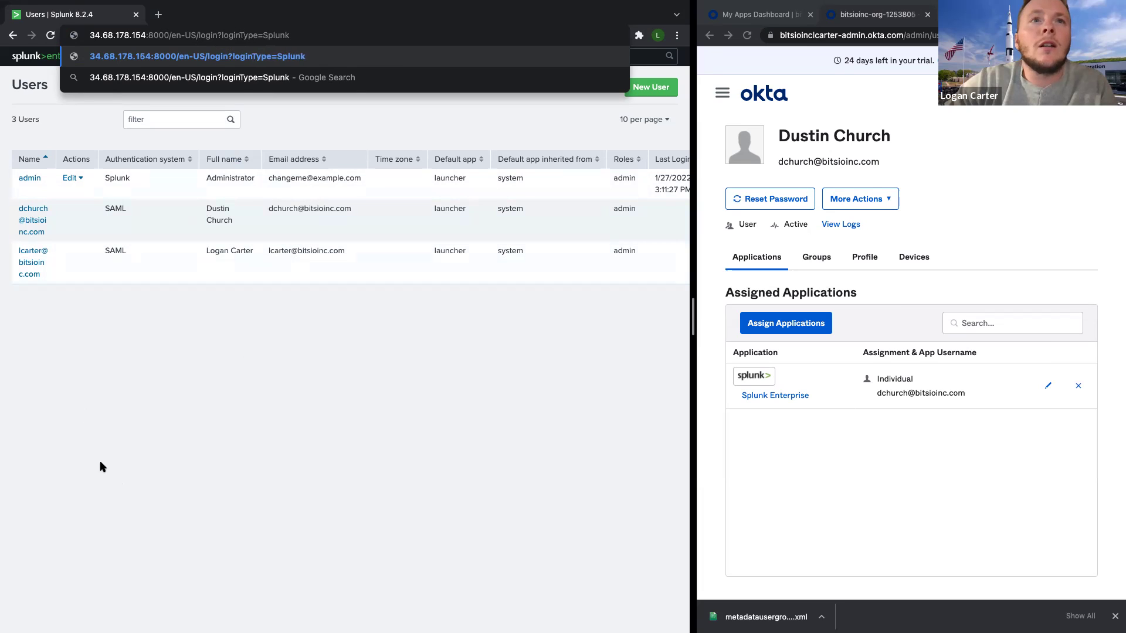
{"action": "key", "text": "Return"}
{"action": "left_click", "coordinate": [360, 56]}
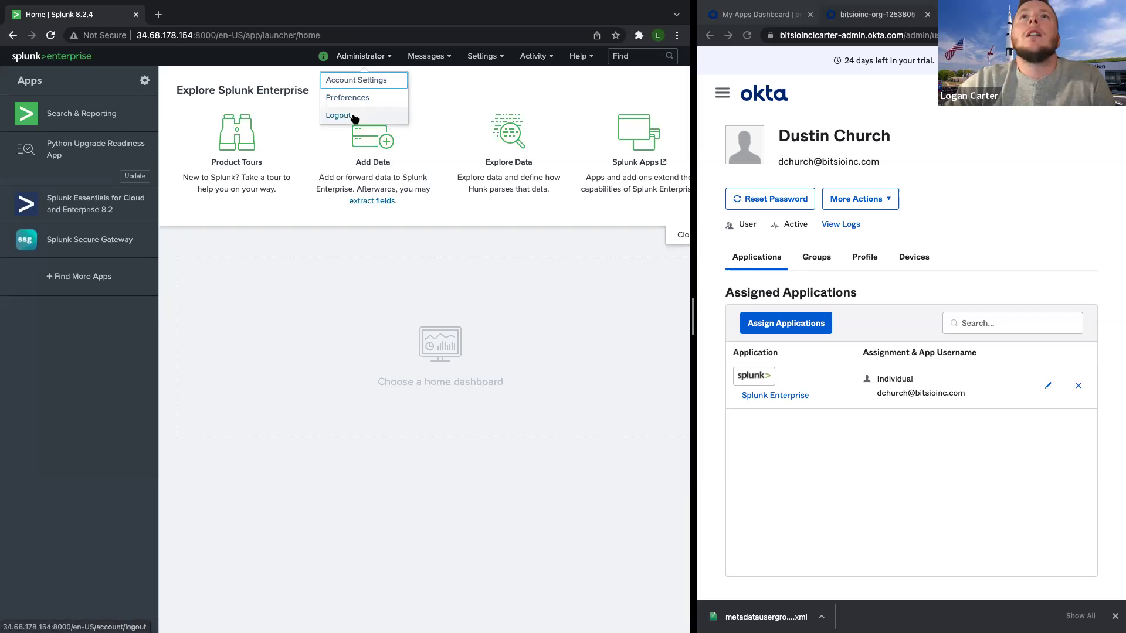
{"action": "left_click", "coordinate": [353, 116]}
{"action": "left_click", "coordinate": [311, 35]}
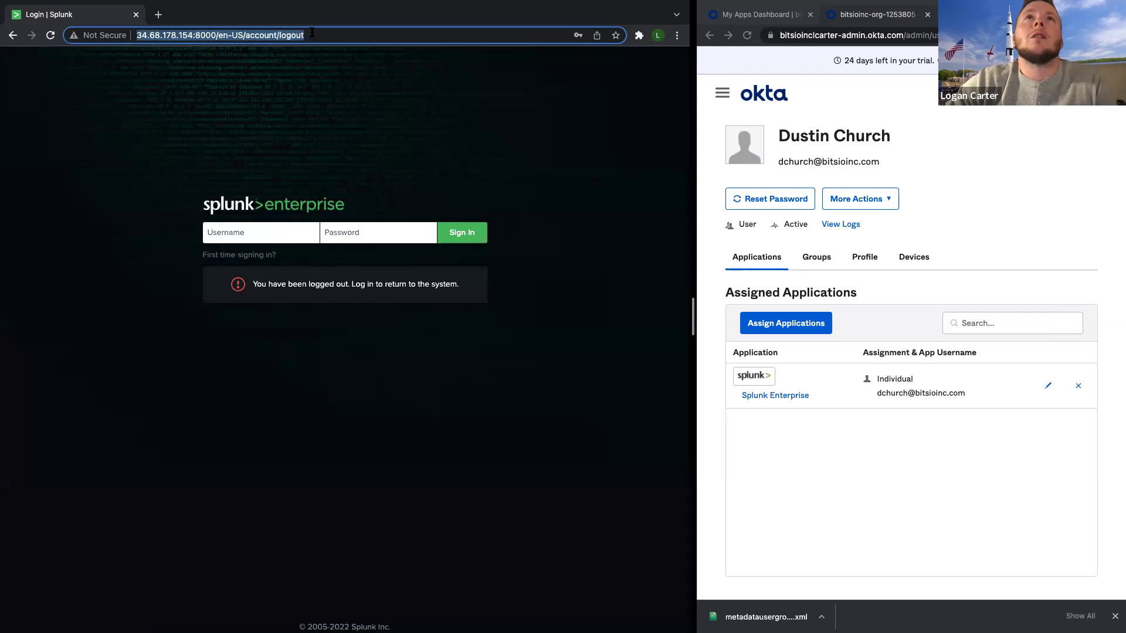
{"action": "triple_click", "coordinate": [312, 33]}
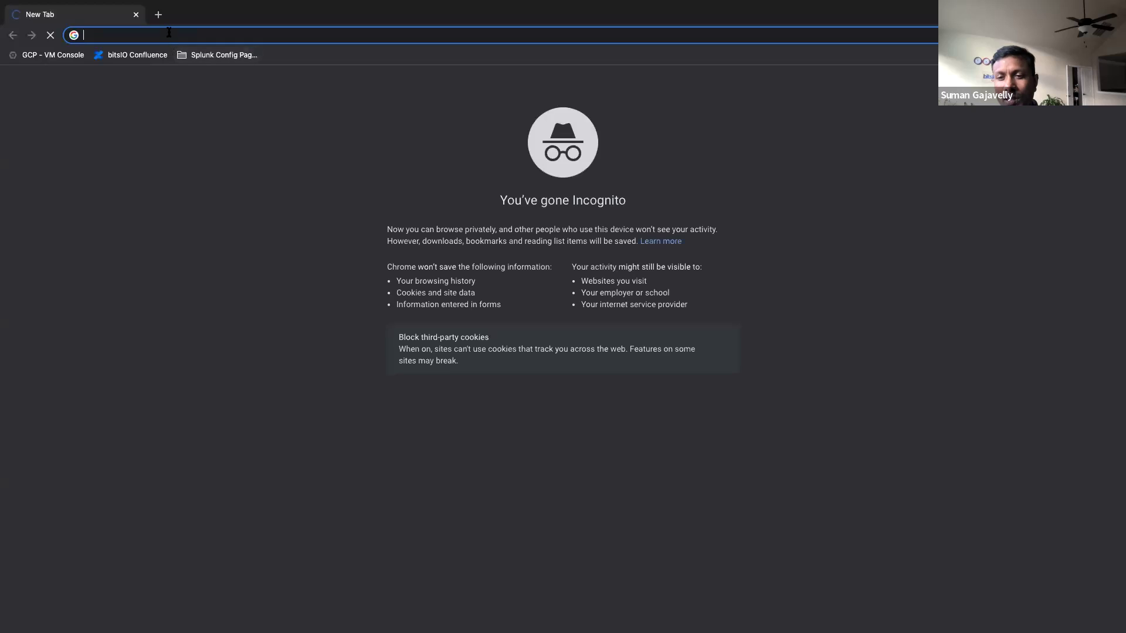
{"action": "type", "text": "http://"}
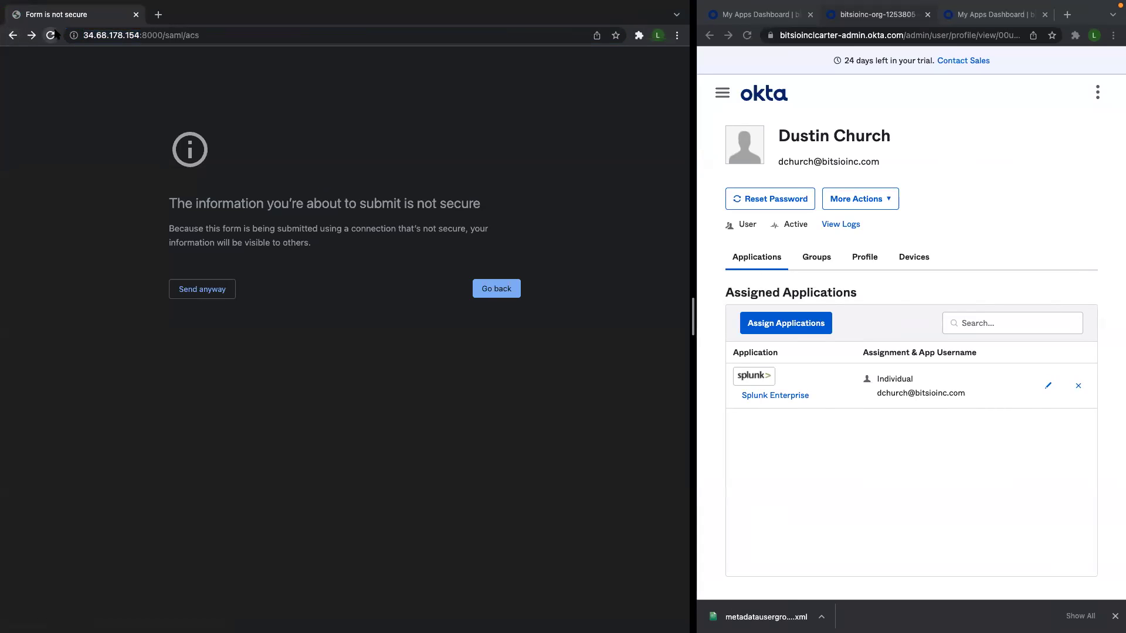
Reload after the Okta SSO hand-off, cancel form resubmission, and select the warning page's address.
{"action": "left_click", "coordinate": [53, 35]}
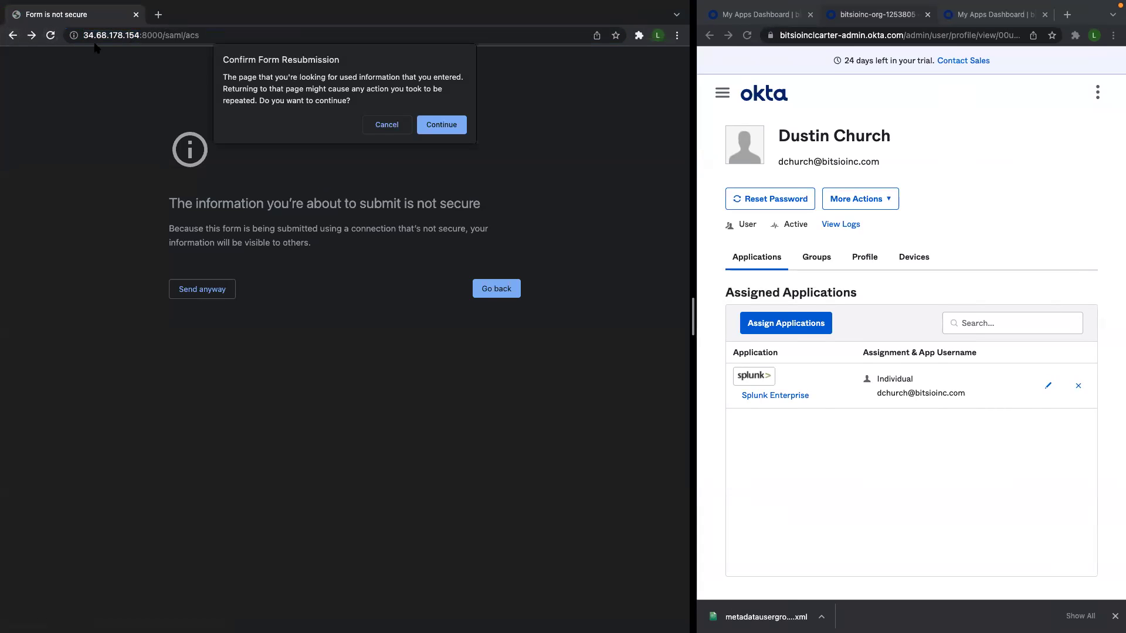
{"action": "left_click", "coordinate": [393, 132]}
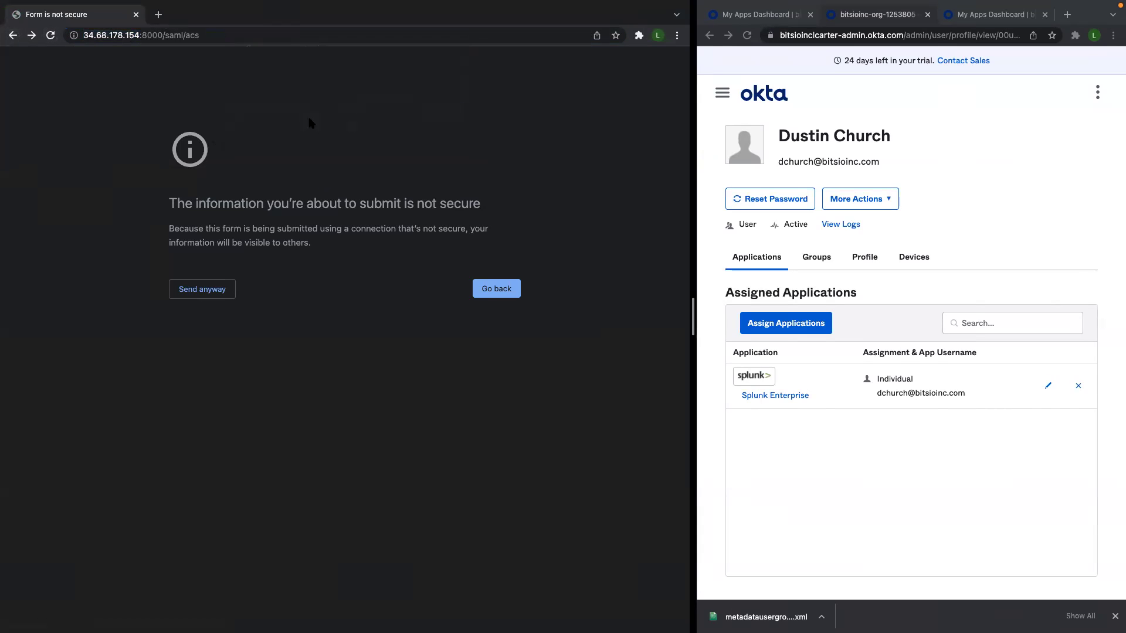
{"action": "left_click", "coordinate": [88, 34]}
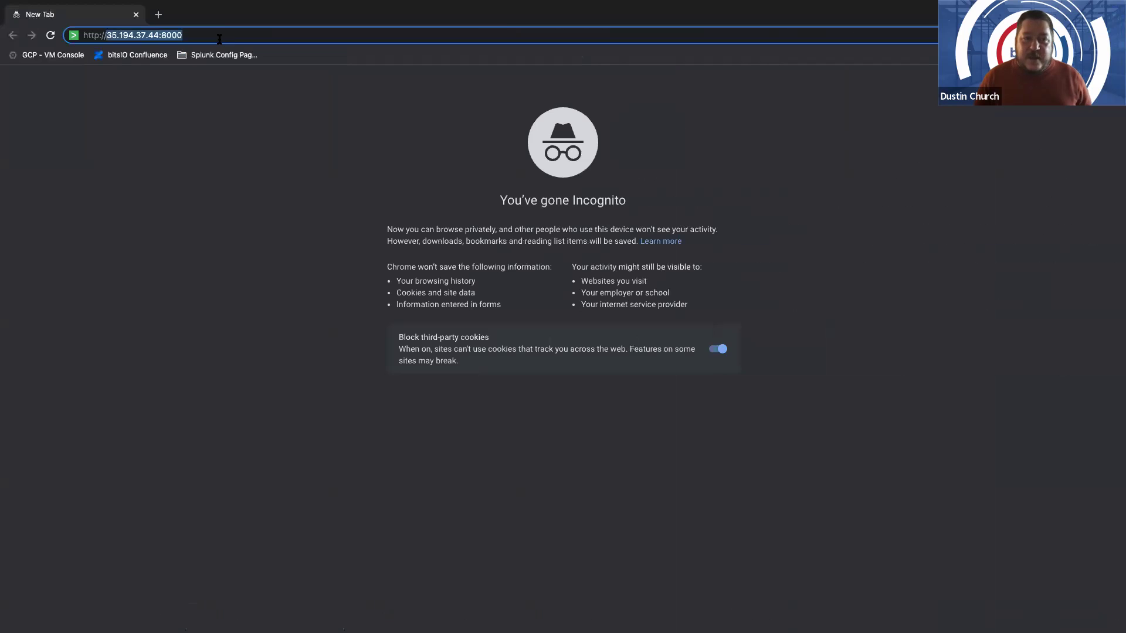
{"action": "left_click", "coordinate": [219, 36]}
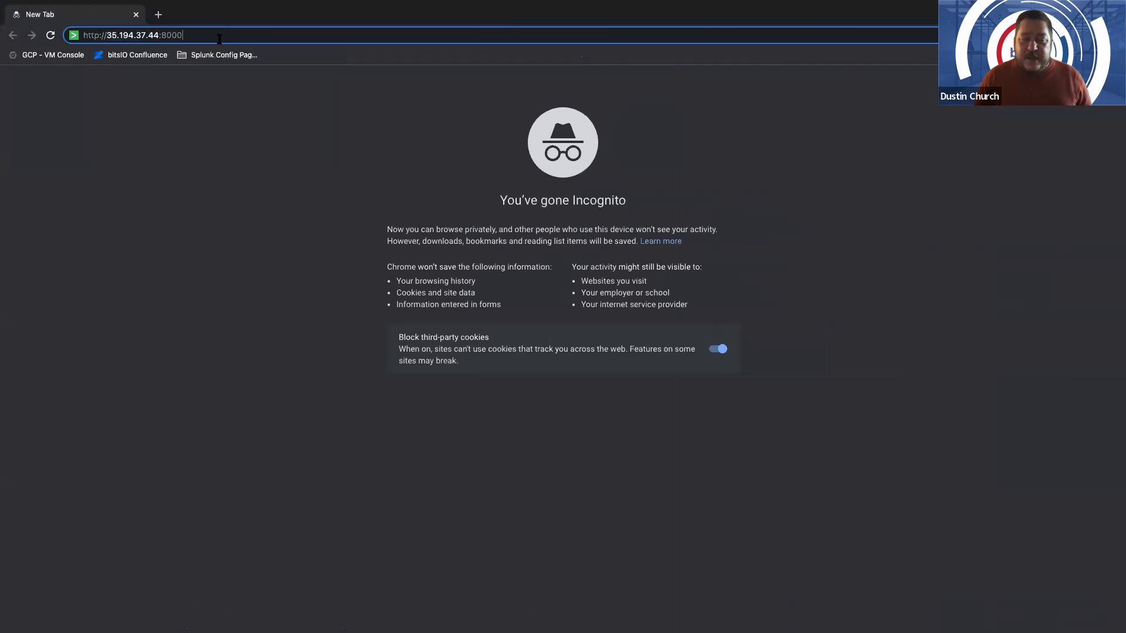
{"action": "key", "text": "BackSpace"}
{"action": "key", "text": "BackSpace"}
{"action": "key", "text": "BackSpace"}
{"action": "key", "text": "BackSpace"}
{"action": "key", "text": "BackSpace"}
{"action": "key", "text": "BackSpace"}
{"action": "key", "text": "BackSpace"}
{"action": "key", "text": "BackSpace"}
{"action": "key", "text": "BackSpace"}
{"action": "key", "text": "BackSpace"}
{"action": "key", "text": "BackSpace"}
{"action": "key", "text": "BackSpace"}
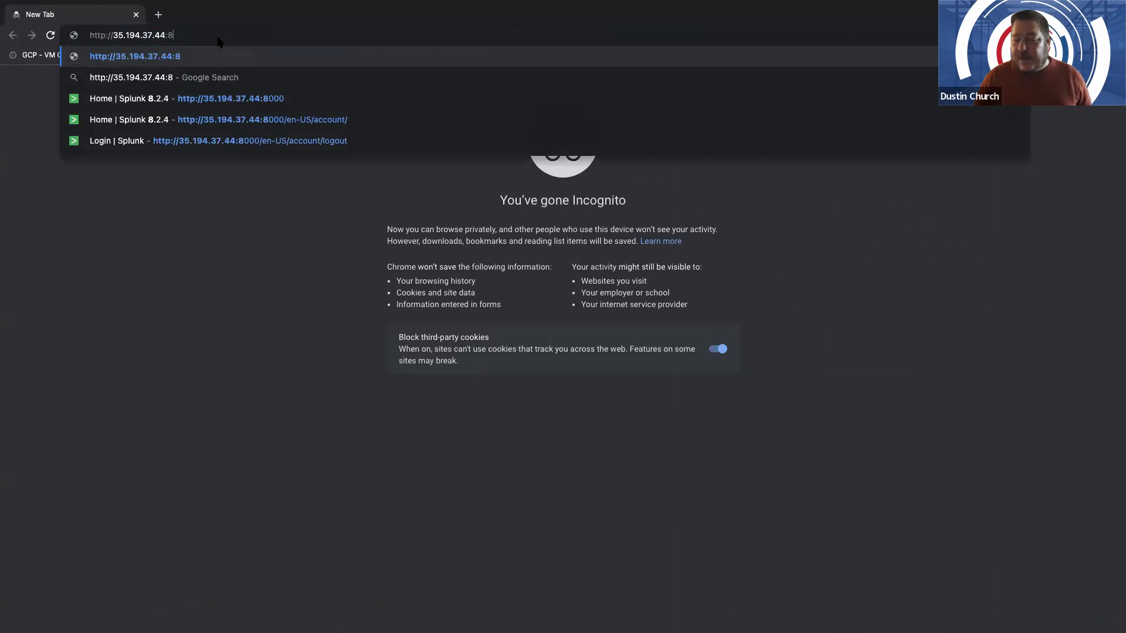
{"action": "key", "text": "BackSpace"}
{"action": "key", "text": "BackSpace"}
{"action": "key", "text": "BackSpace"}
{"action": "key", "text": "BackSpace"}
{"action": "key", "text": "BackSpace"}
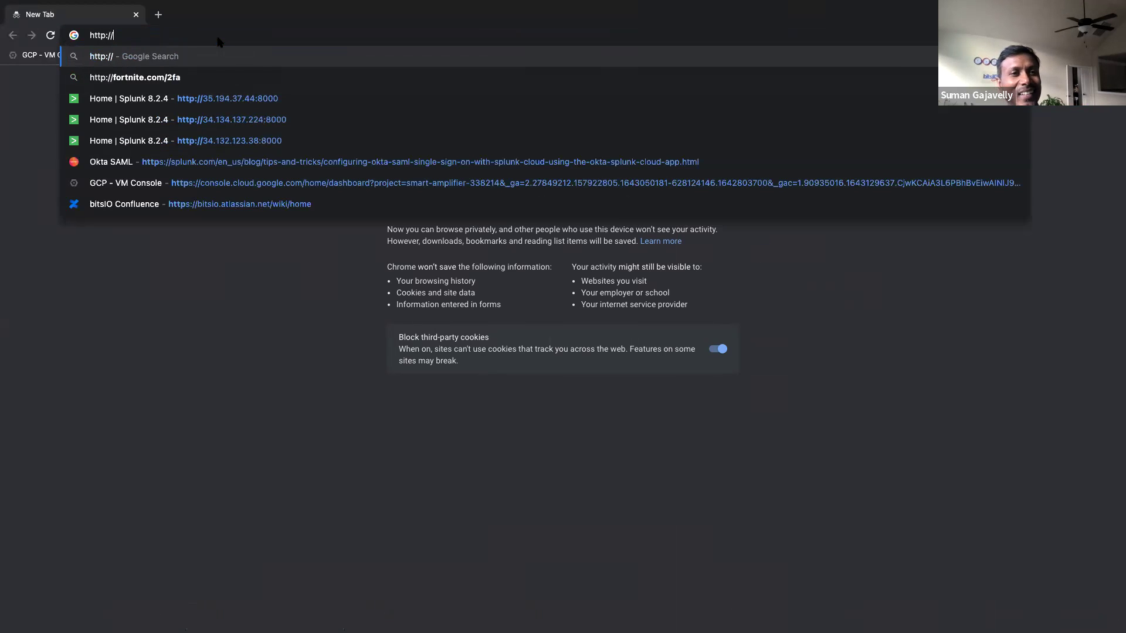
{"action": "type", "text": "http://34.68.178.154:8000/"}
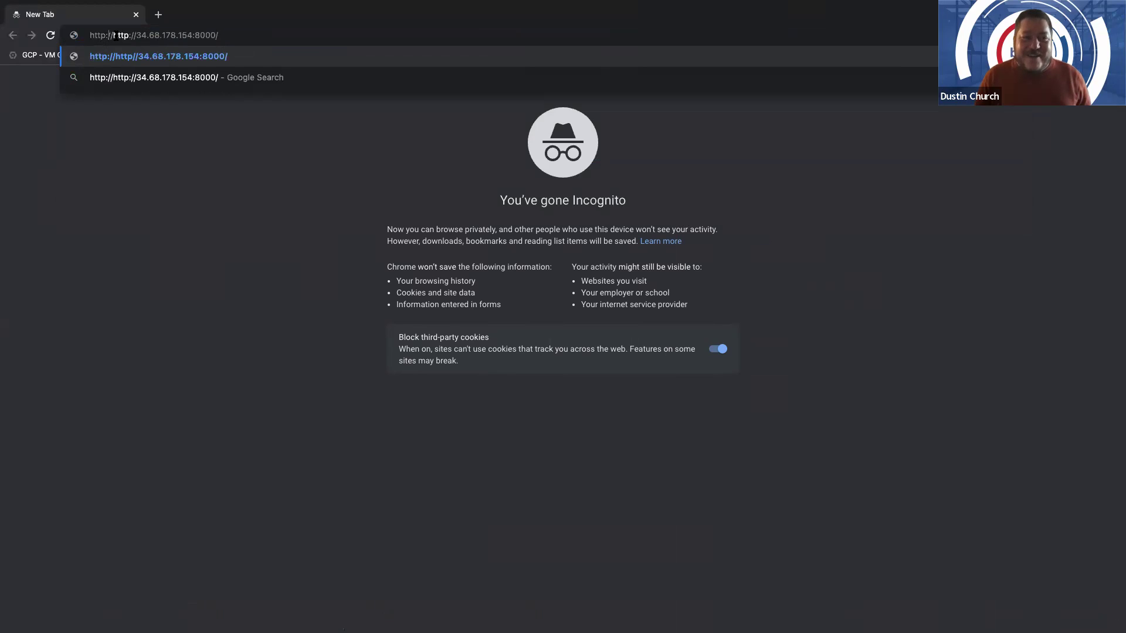
{"action": "left_click_drag", "start_coordinate": [113, 37], "coordinate": [90, 36]}
{"action": "key", "text": "BackSpace"}
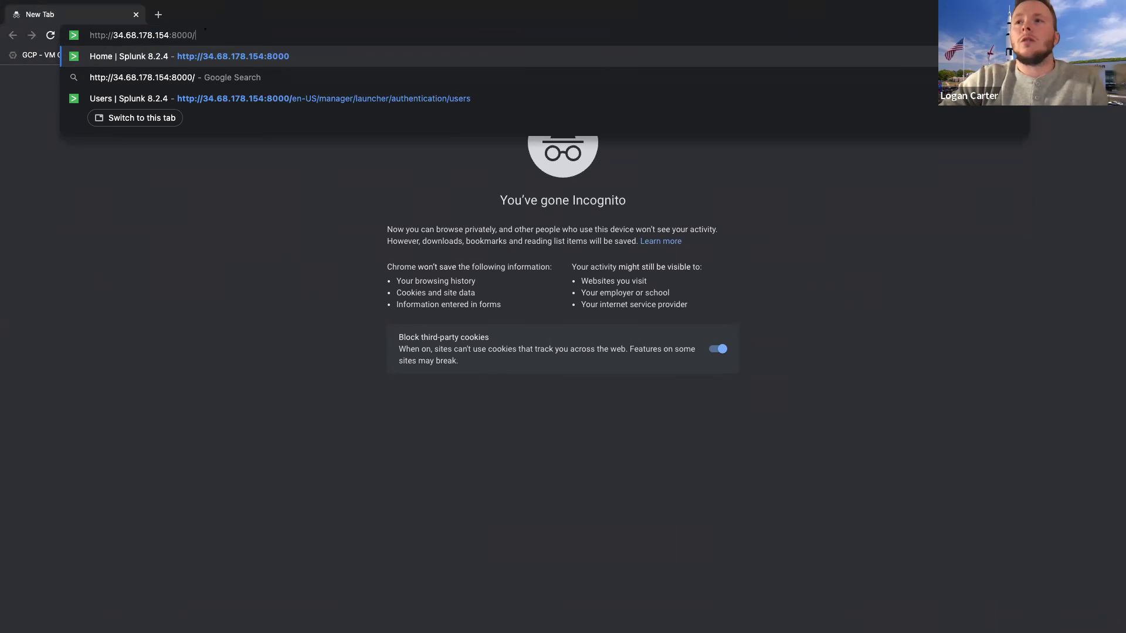
{"action": "mouse_move", "coordinate": [702, 631]}
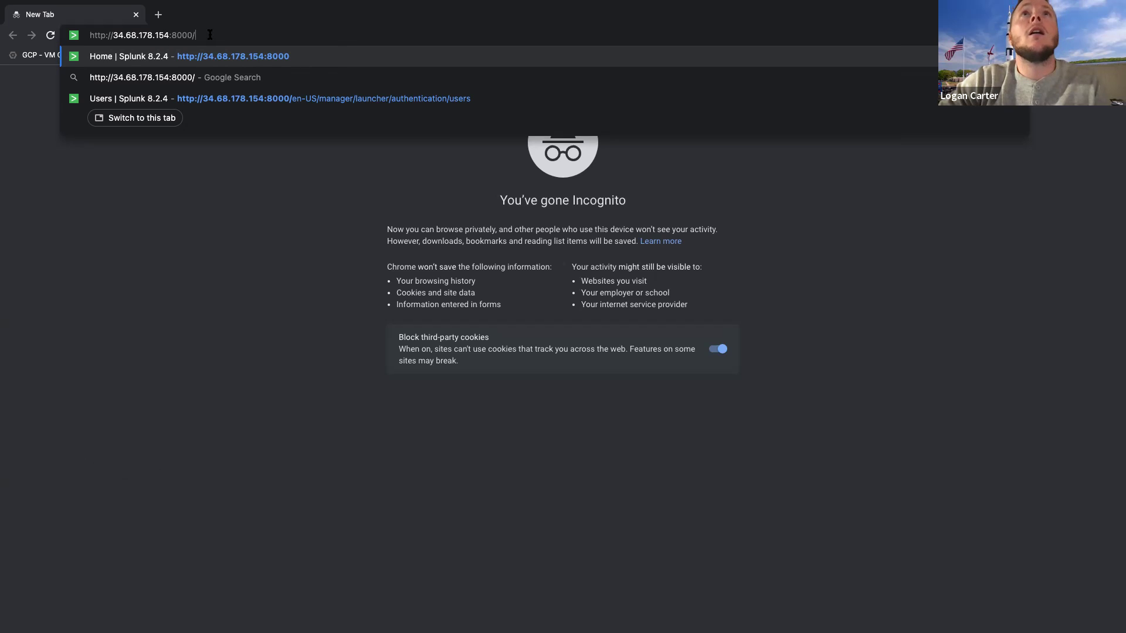
{"action": "type", "text": "en-US/account/login?loginType=Splunk"}
{"action": "key", "text": "Return"}
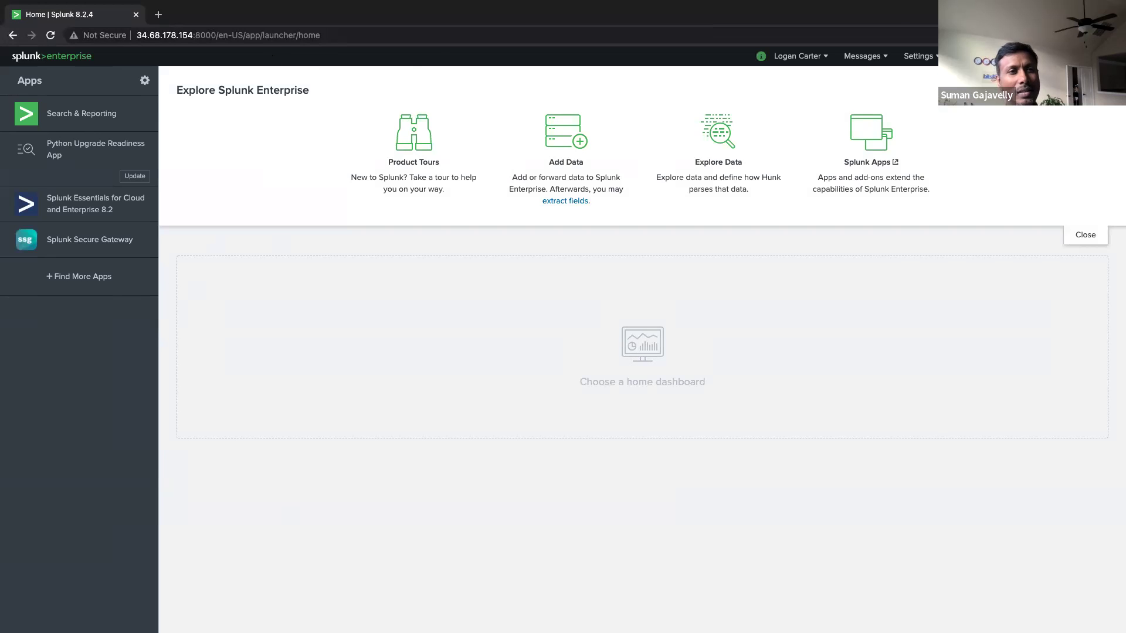
{"action": "mouse_move", "coordinate": [340, 613]}
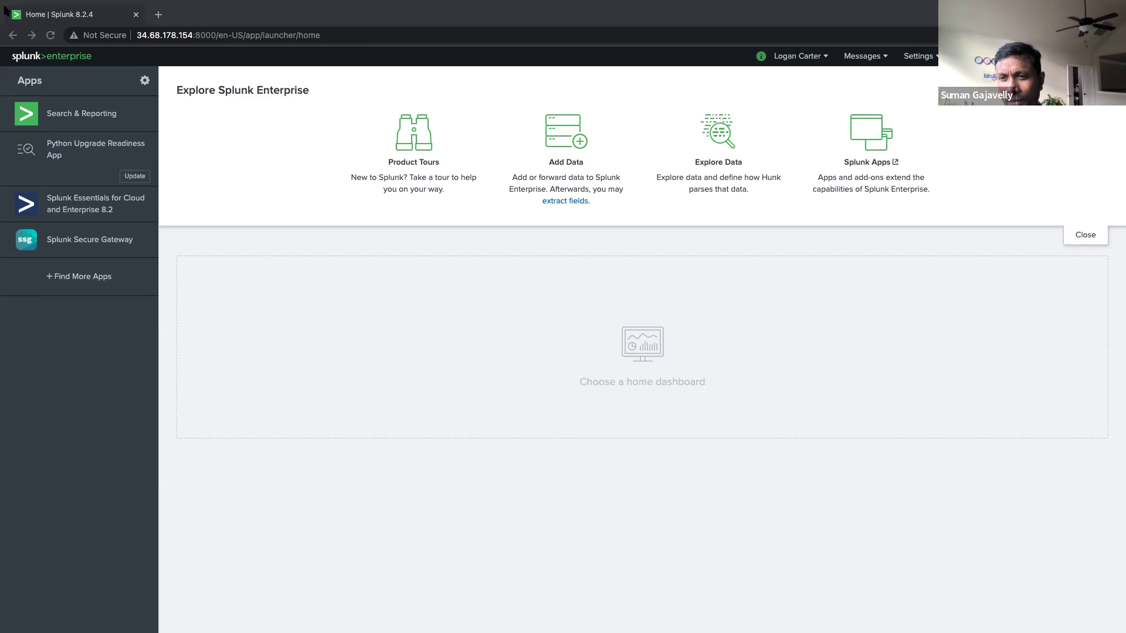
{"action": "left_click", "coordinate": [203, 15]}
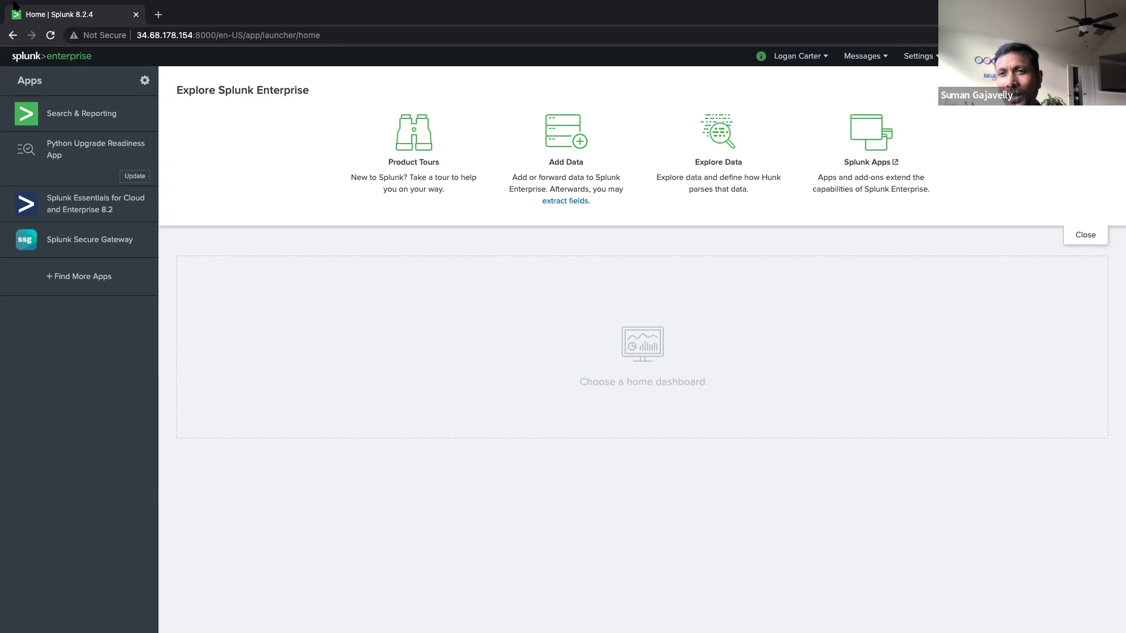